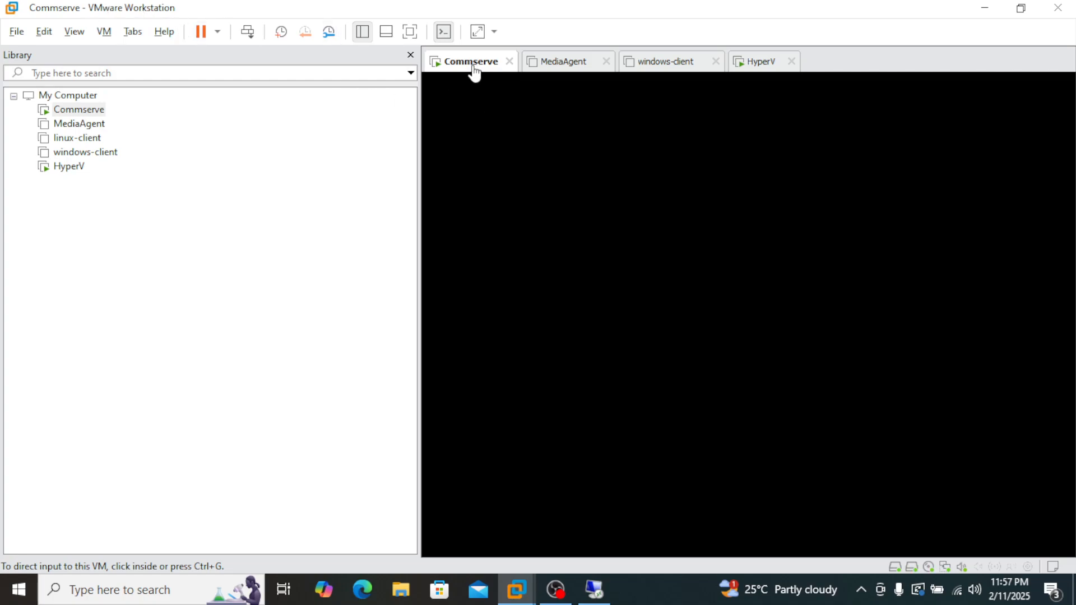
Switch to the HyperV virtual machine, find and open Failover Cluster Manager, and dismiss the Windows Admin Center message.
left_click(635, 259)
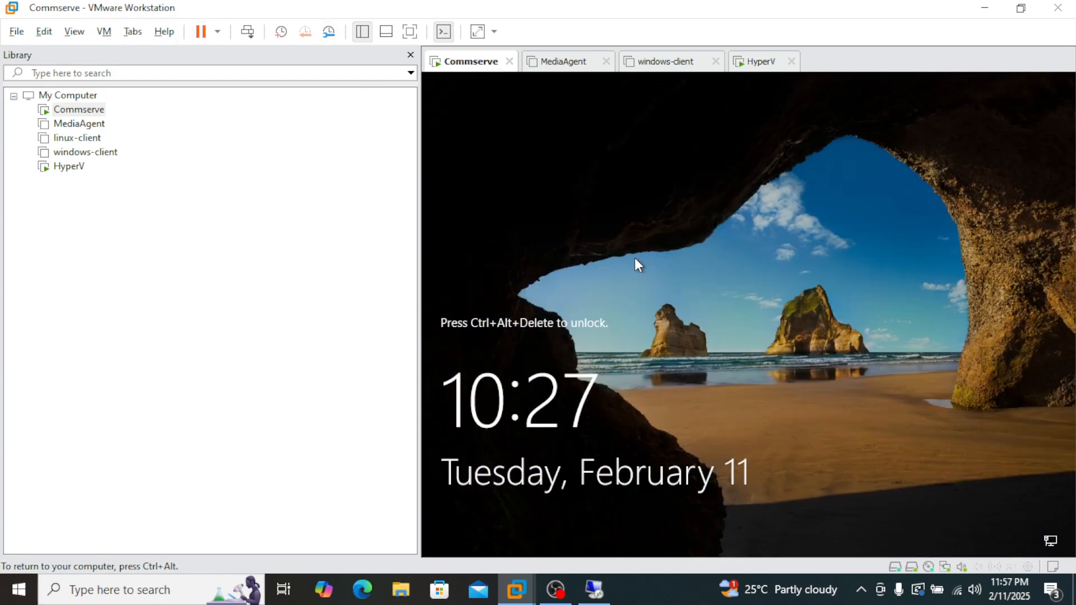
left_click(760, 65)
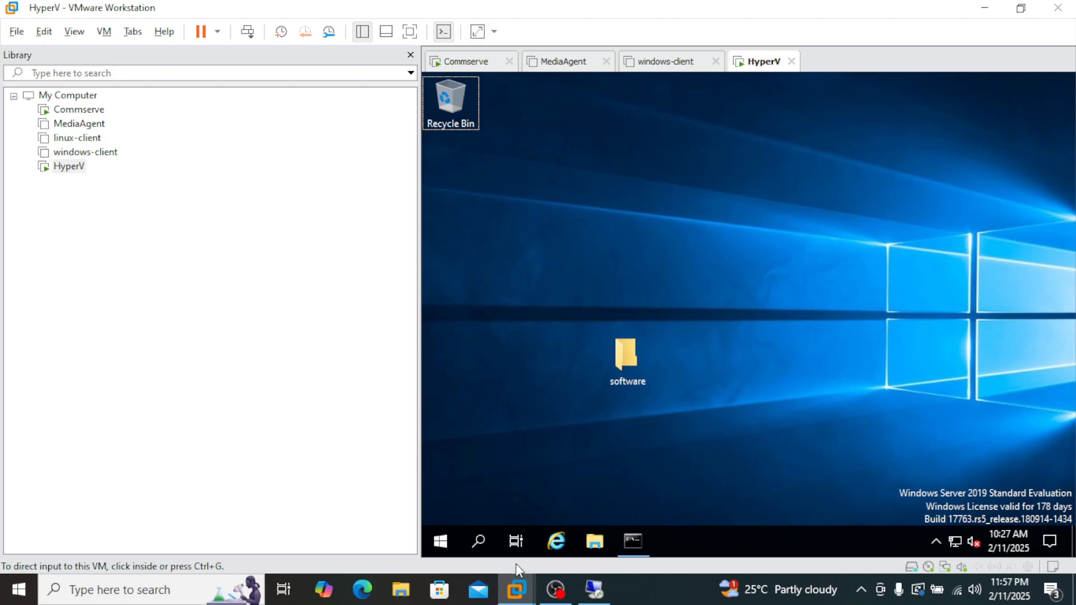
left_click(478, 530)
type("f")
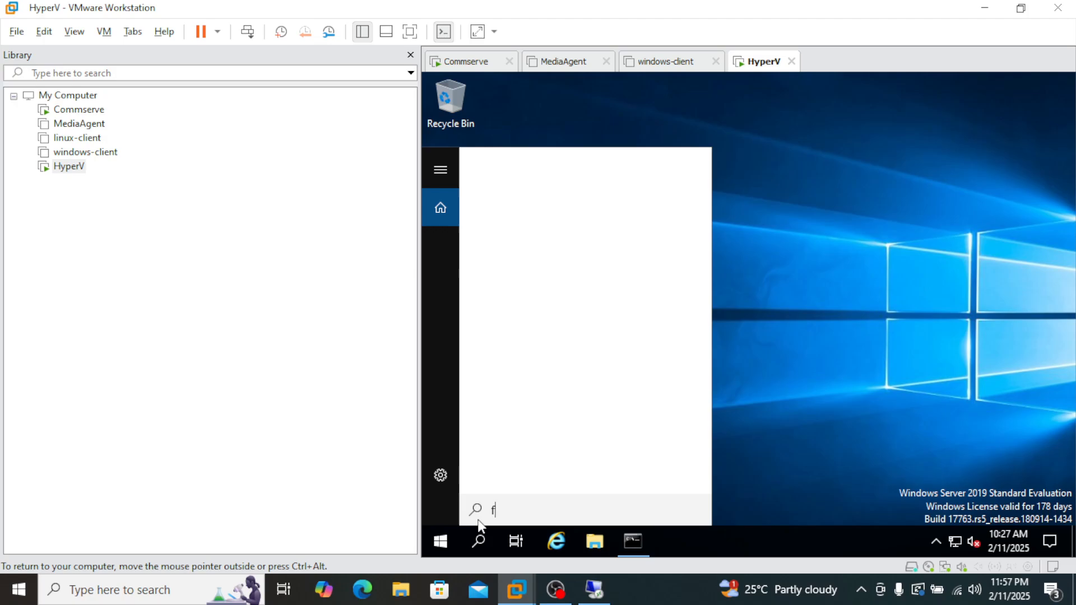
type("ailover")
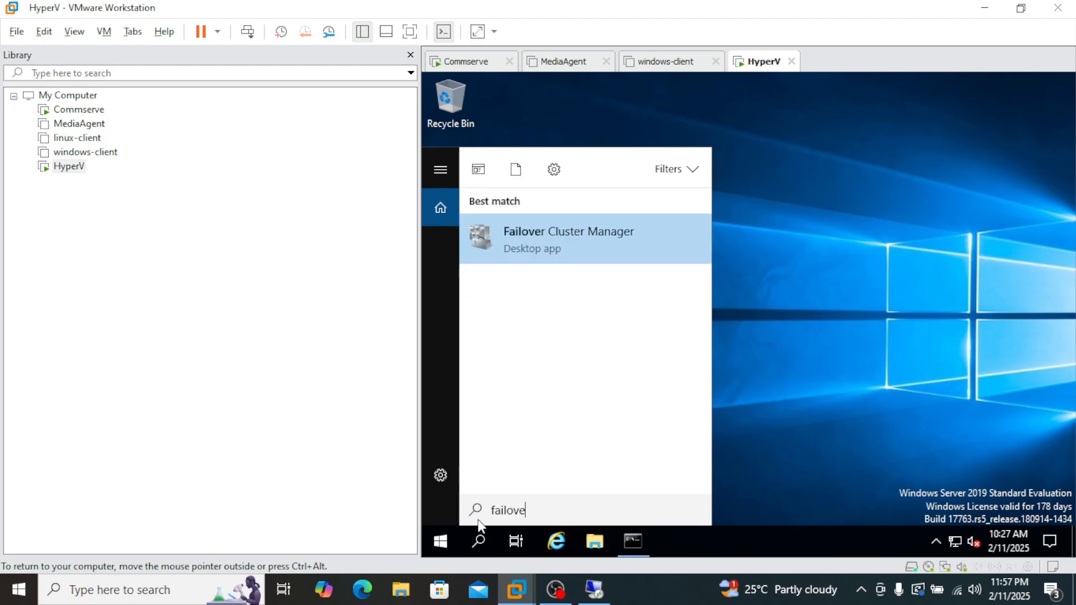
left_click(567, 234)
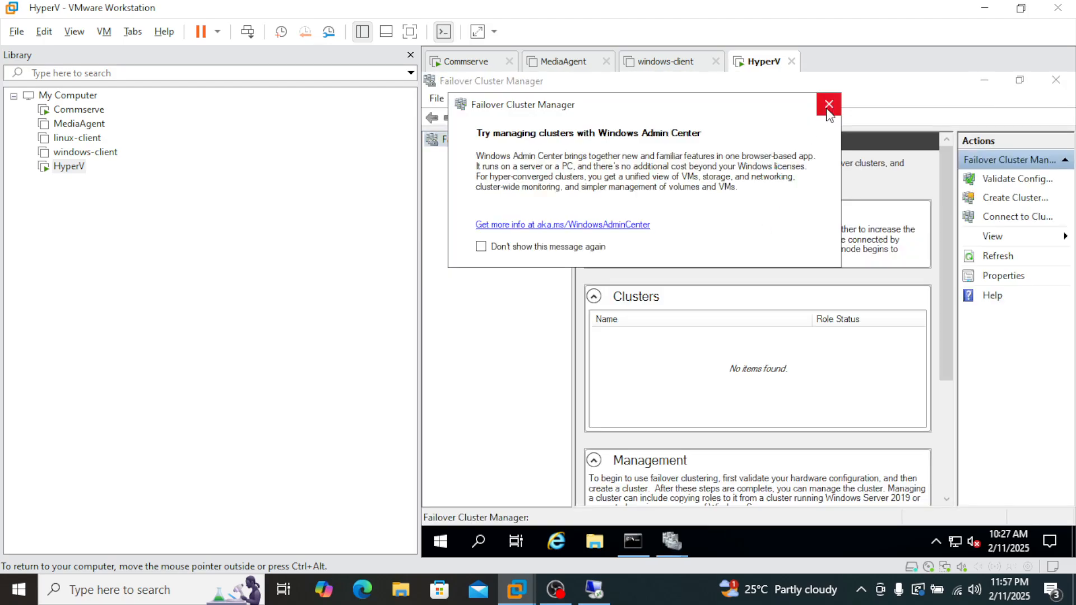
left_click(829, 104)
Open Hyper-V Manager on the HyperV server to review its virtual machines, and minimize it to return to Failover Cluster Manager.
left_click(477, 539)
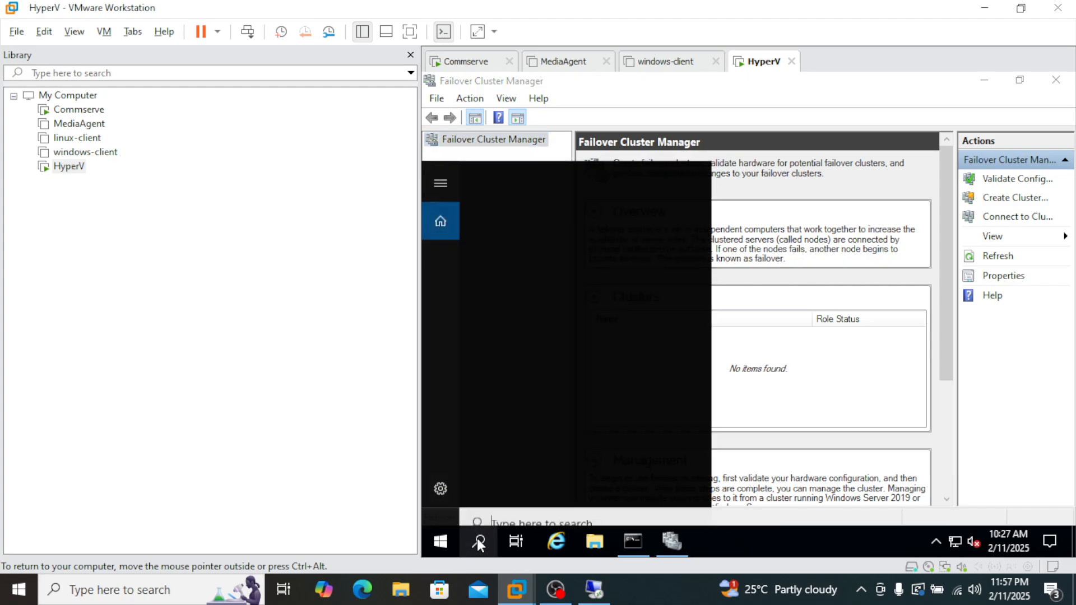
type("hyperv")
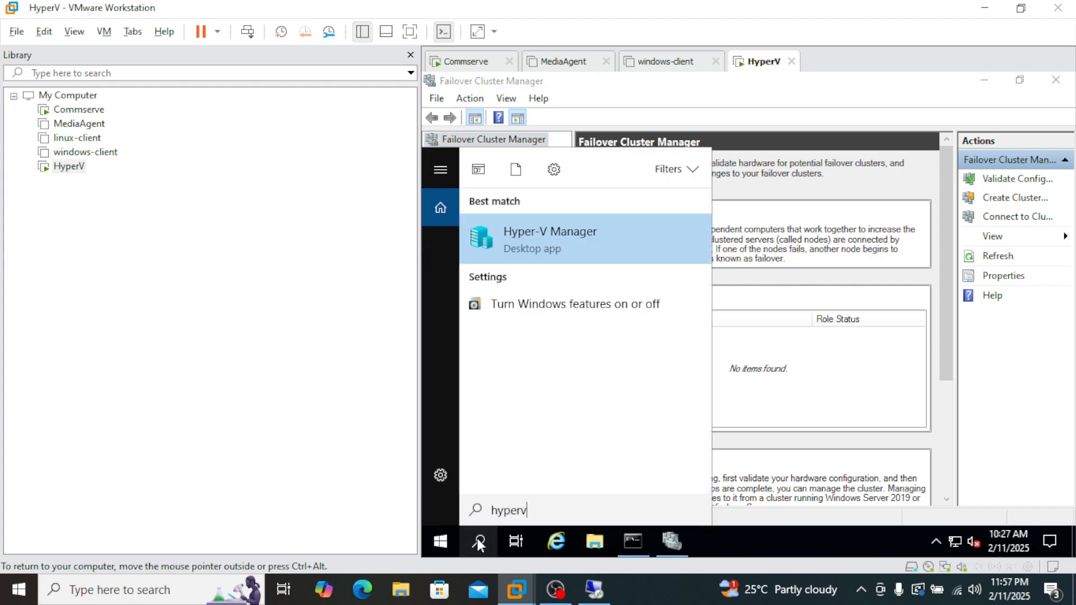
left_click(578, 240)
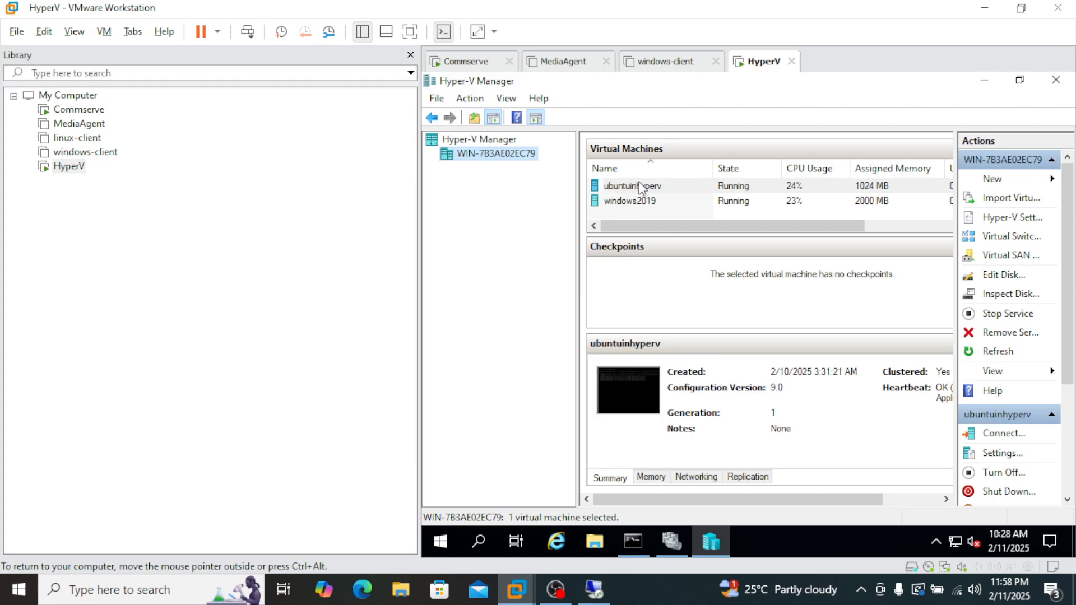
left_click(992, 80)
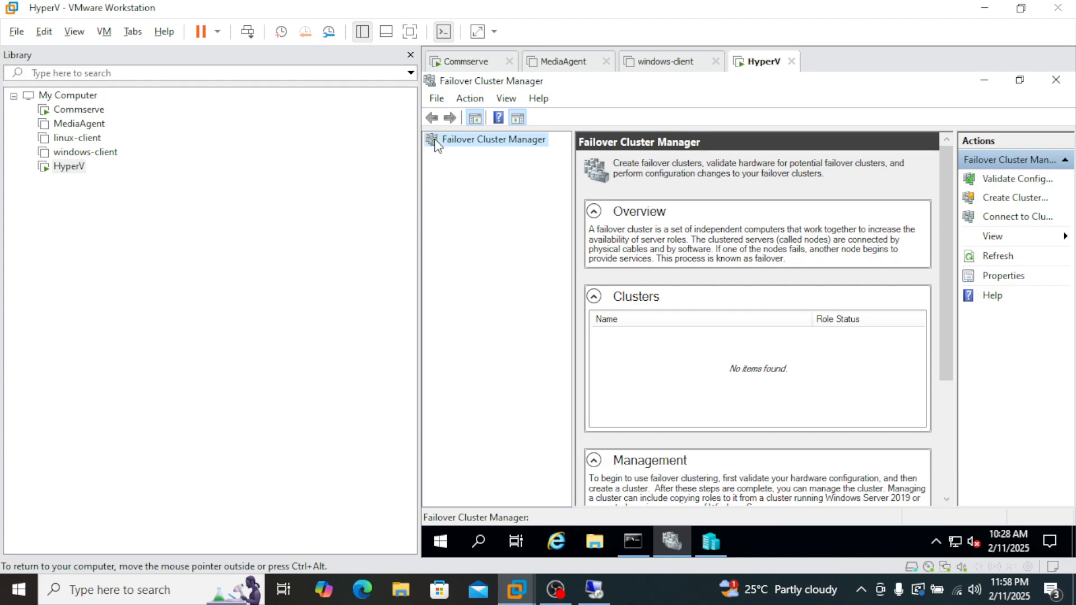
Connect Failover Cluster Manager to the previously used cluster hyperv2019-singlenode.
left_click(471, 101)
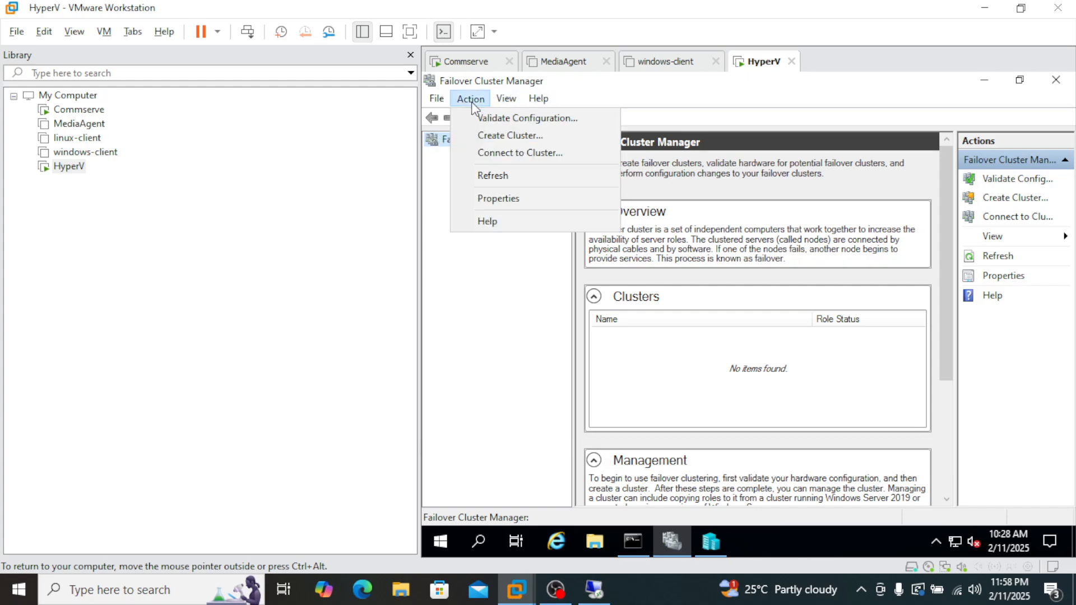
left_click(524, 151)
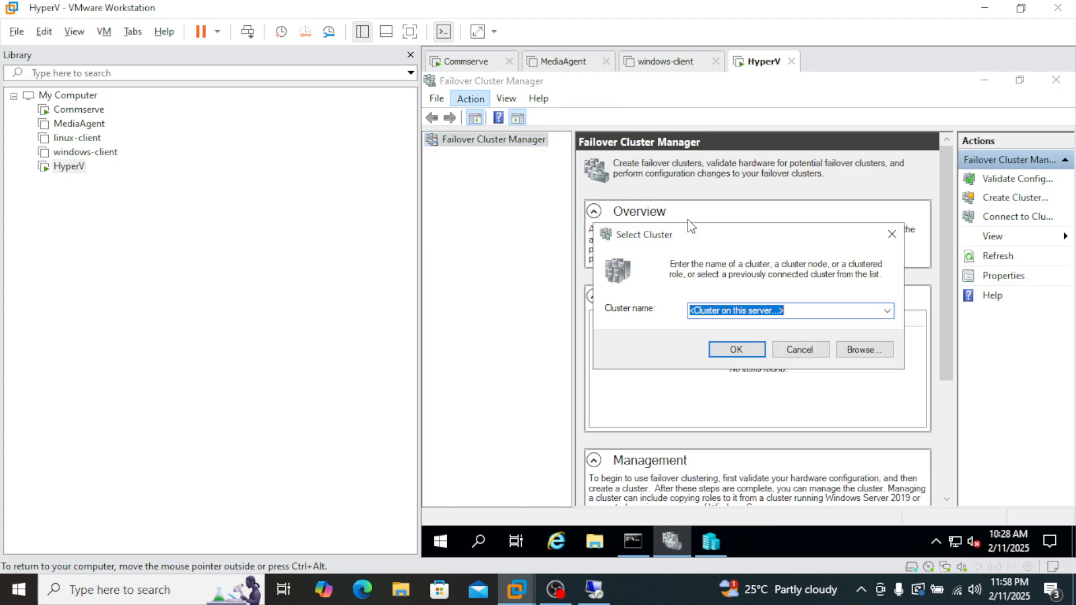
left_click(887, 313)
left_click(809, 344)
left_click(737, 350)
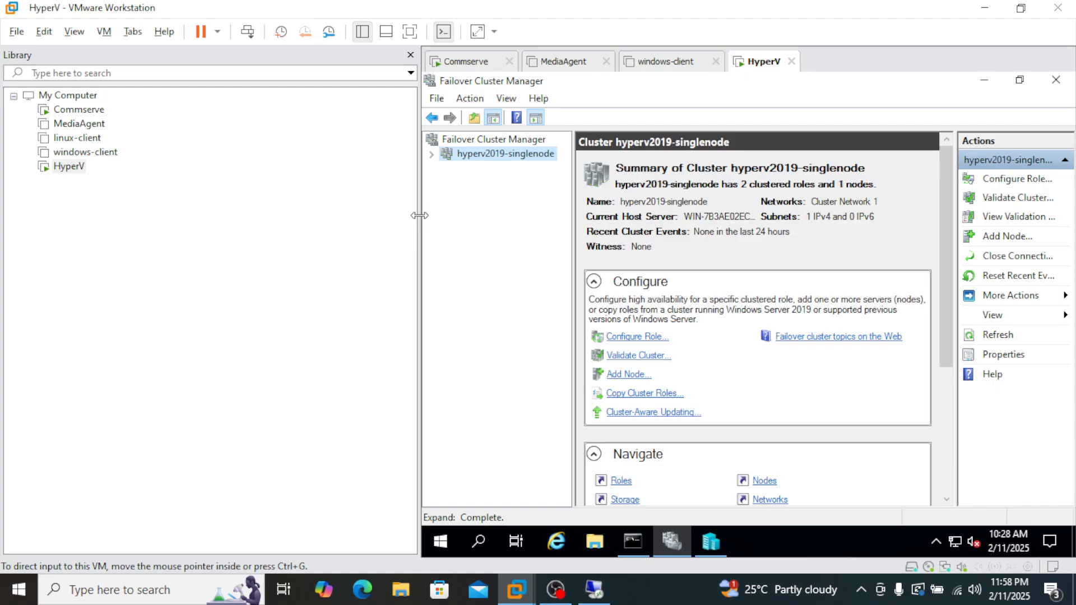
Enlarge the virtual machine view and examine the cluster's roles, nodes, disks, pools and enclosures, widening the role Name column.
left_click_drag(419, 216, 156, 215)
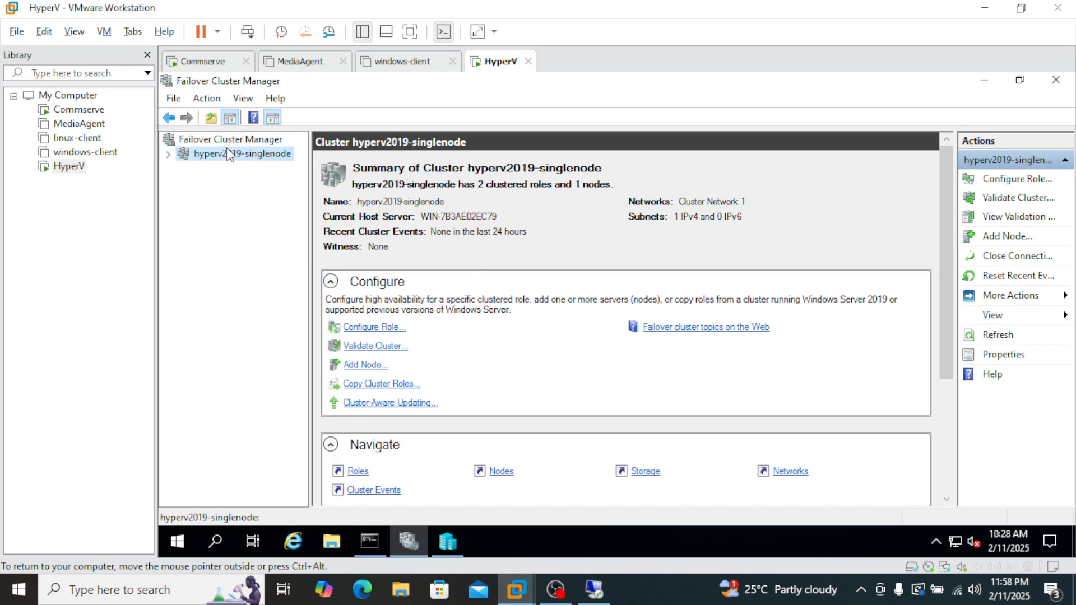
left_click(168, 154)
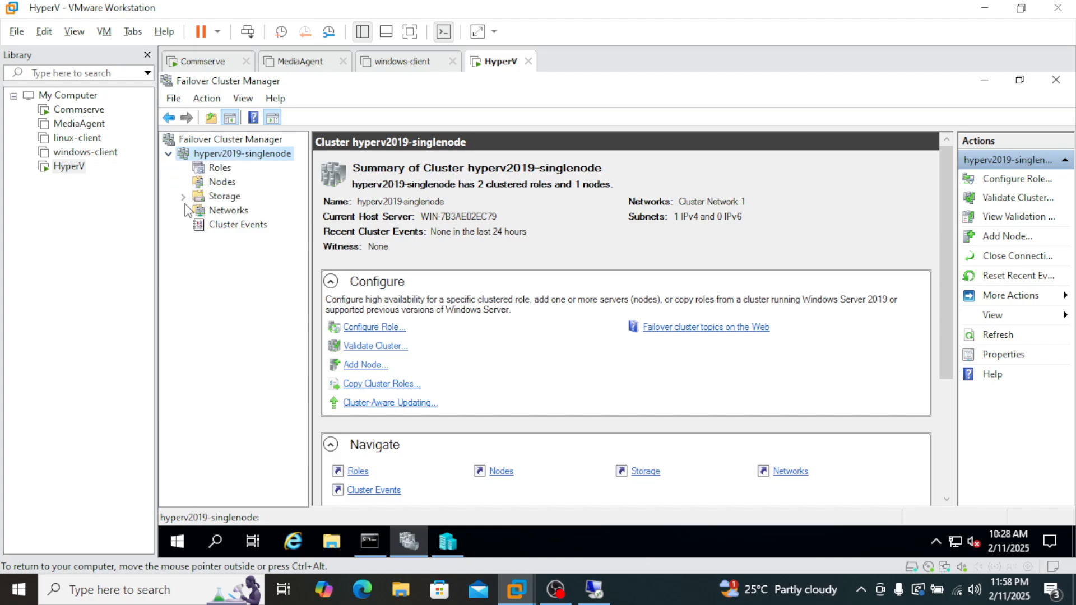
left_click(183, 197)
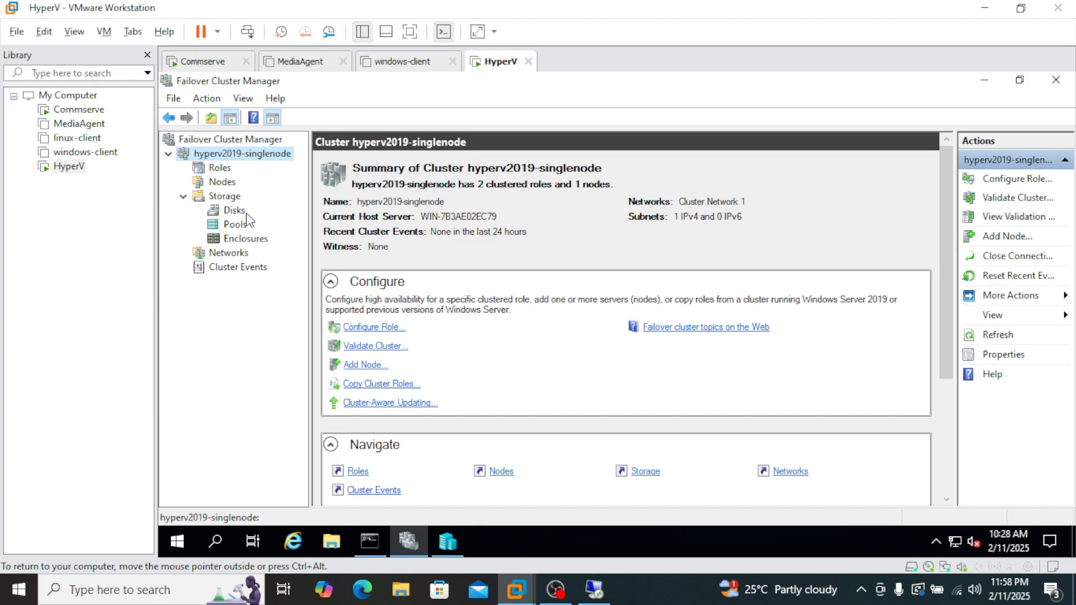
left_click(219, 169)
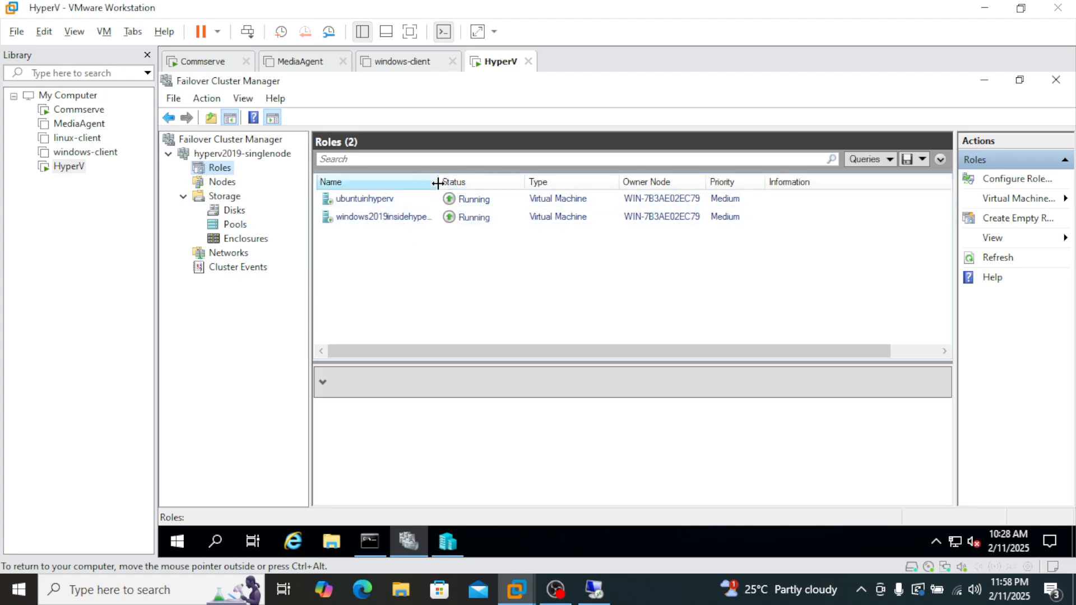
left_click_drag(437, 183, 468, 184)
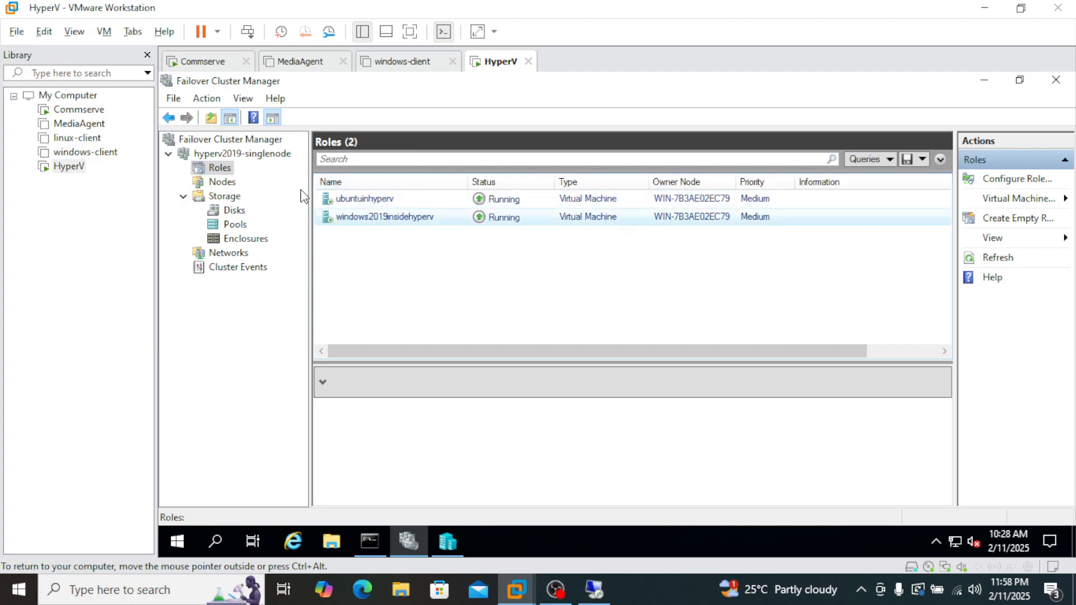
left_click(222, 182)
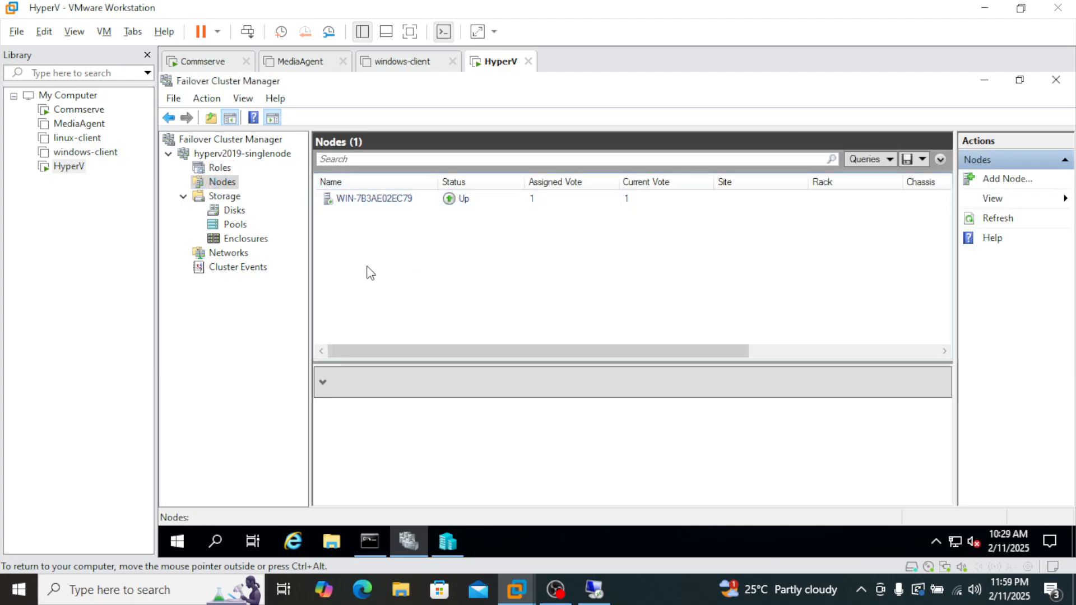
left_click(234, 212)
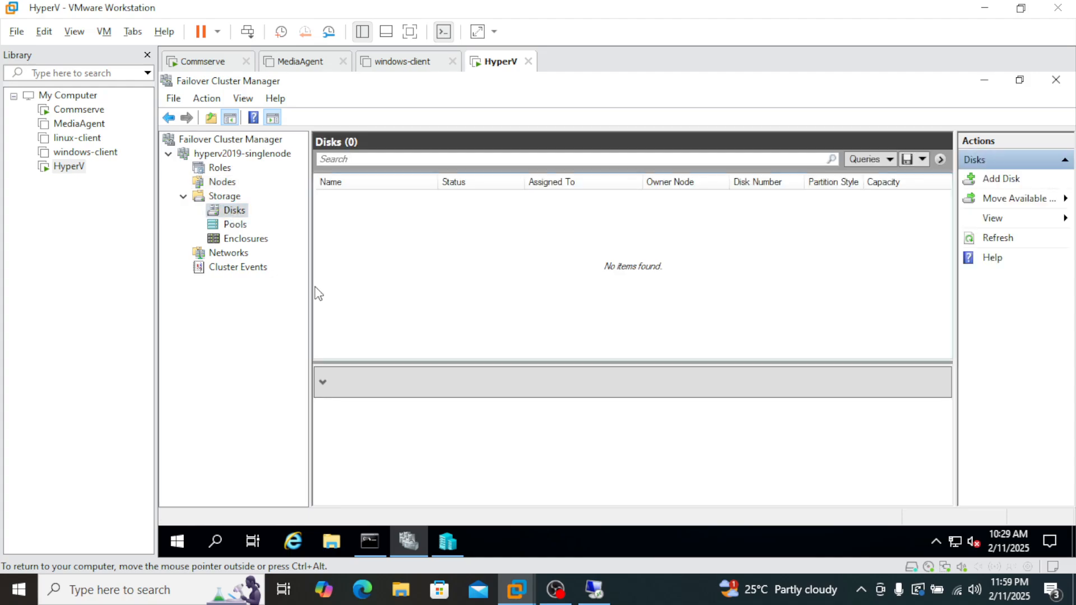
left_click(238, 225)
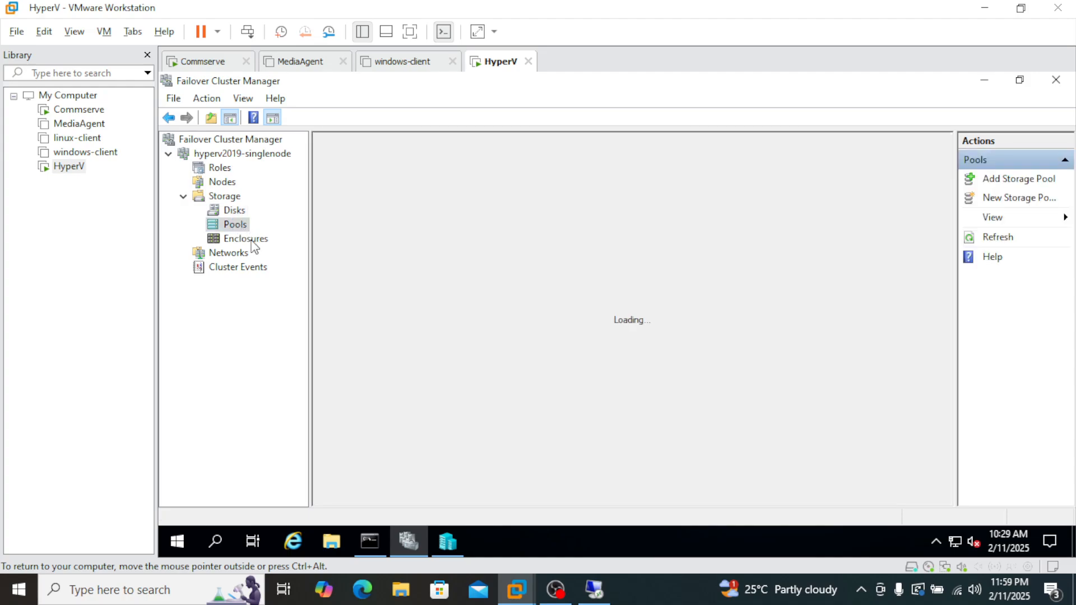
left_click(249, 240)
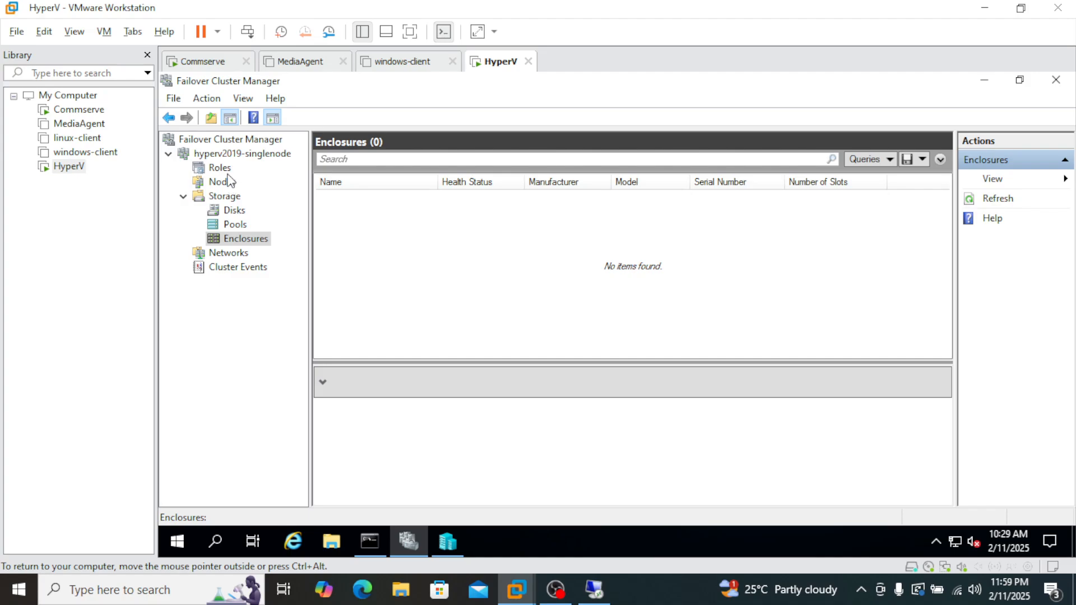
left_click(227, 168)
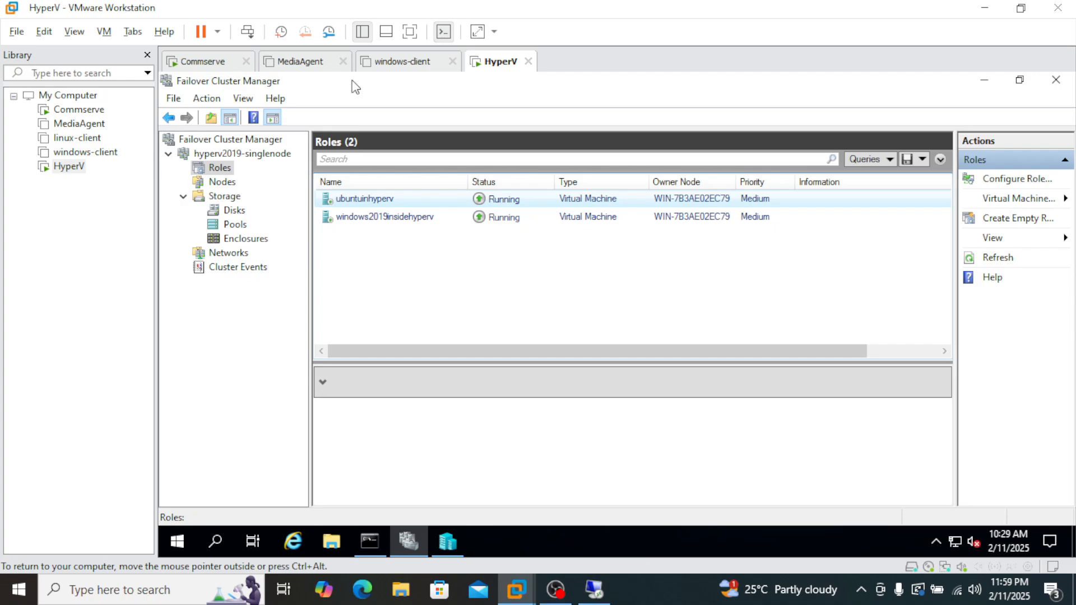
Switch to the 192.168.0.200 remote desktop session and open the Virtualization page under Protect in Commvault Command Center.
left_click(206, 62)
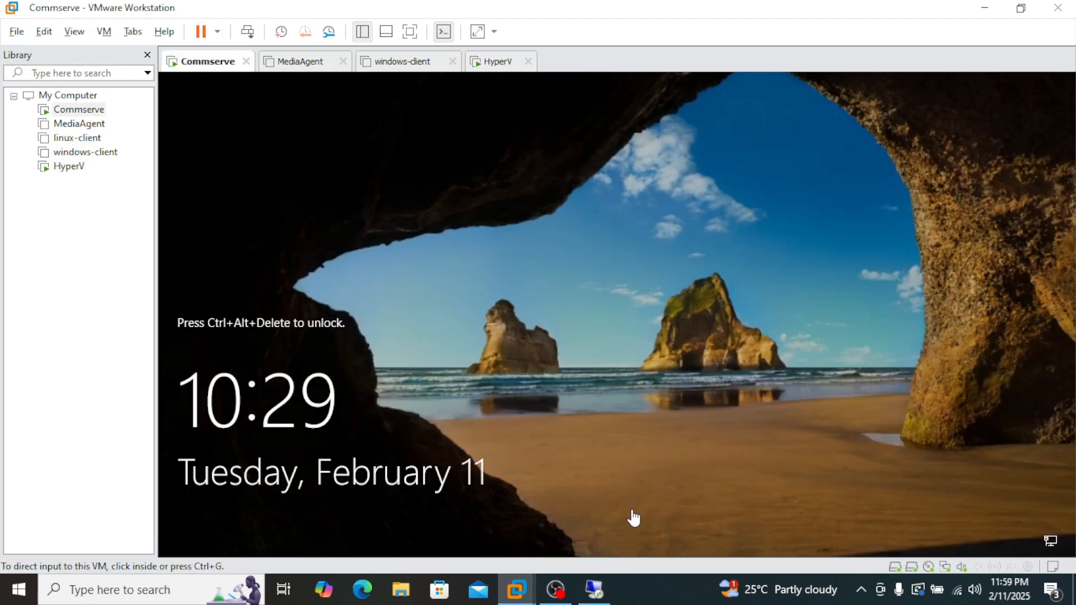
left_click(512, 358)
key("ctrl+alt")
mouse_move(594, 589)
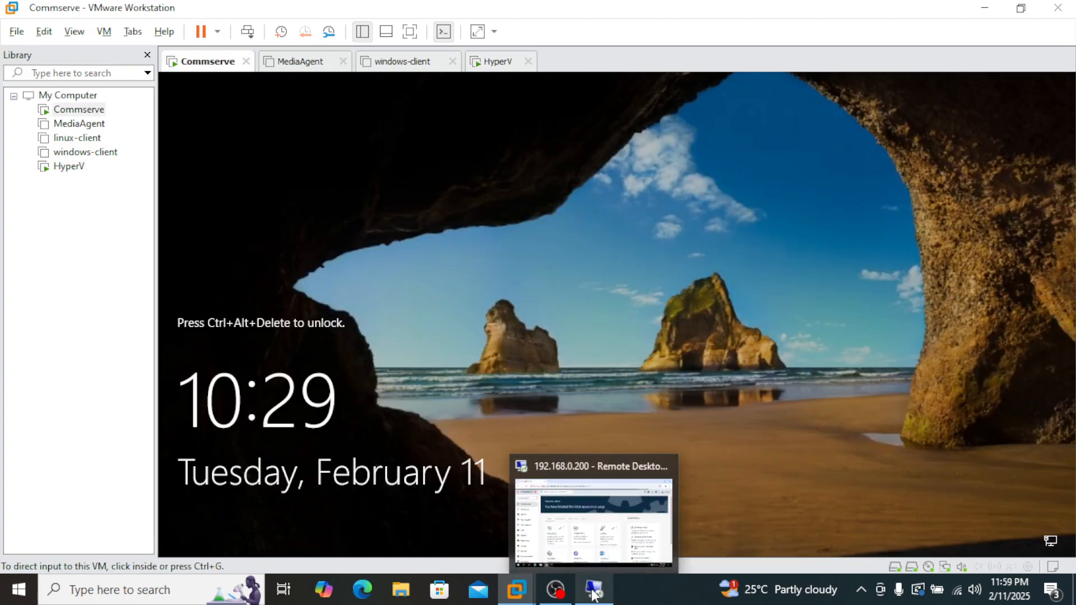
left_click(599, 461)
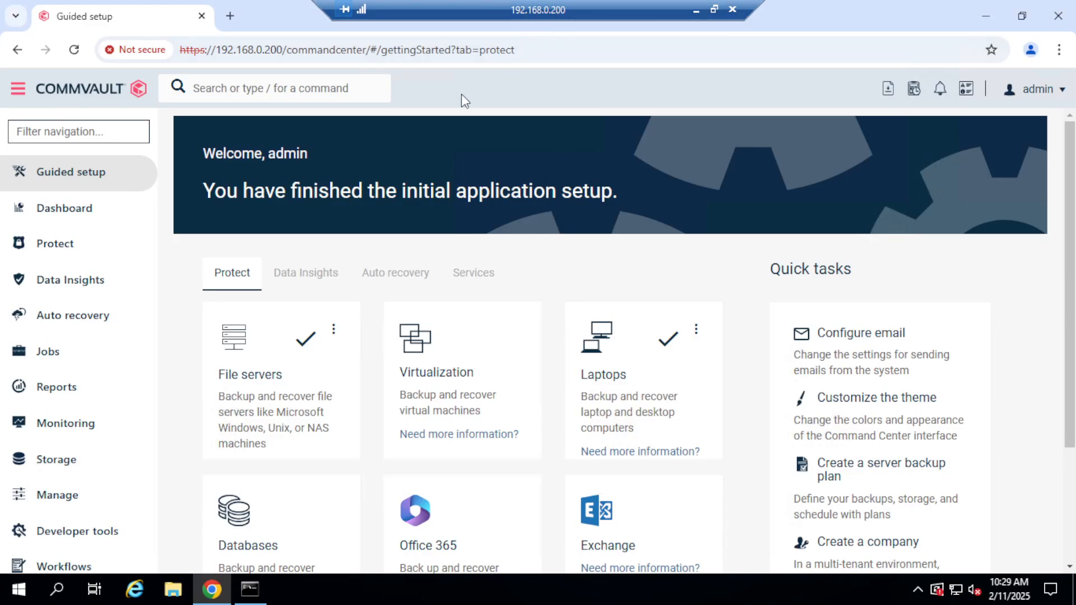
left_click(304, 51)
left_click(52, 242)
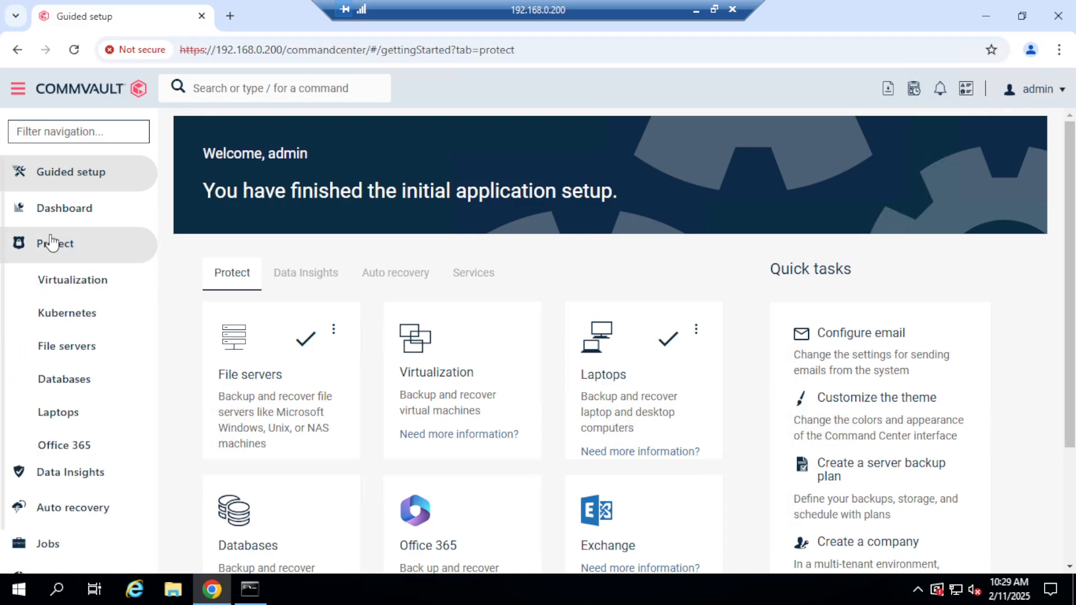
left_click(73, 285)
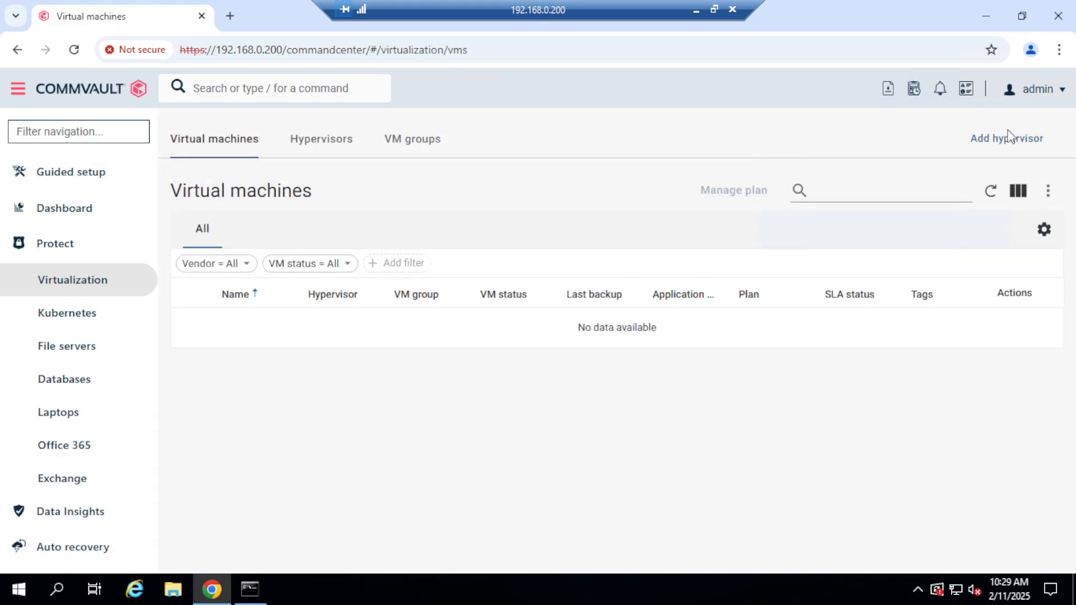
Start adding a hypervisor with Microsoft Hyper-V as the vendor and proceed to its configuration form.
left_click(1009, 138)
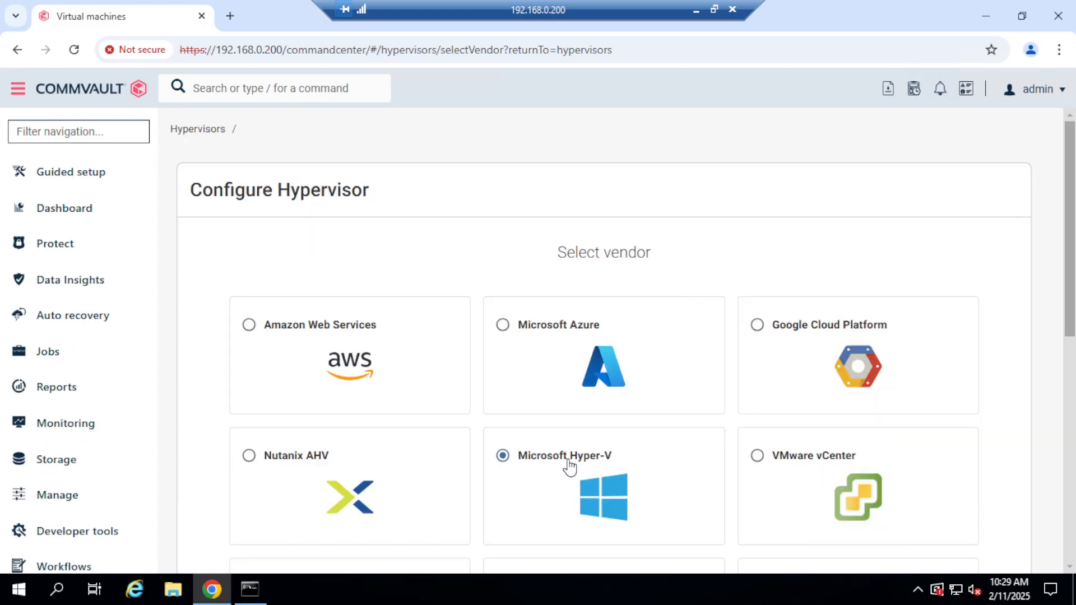
scroll(1068, 392, "down", 9)
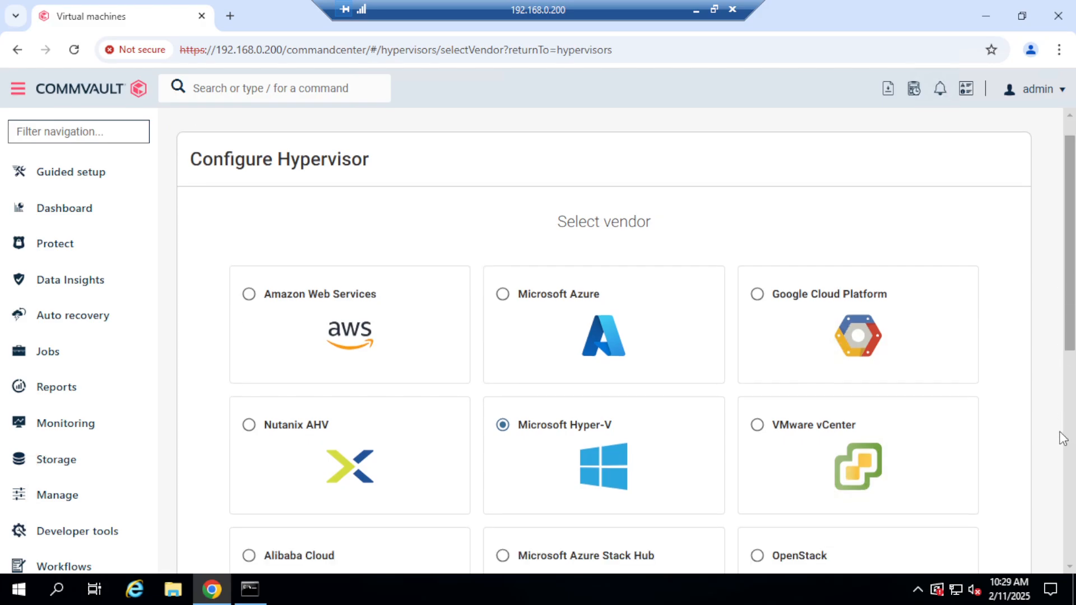
left_click(1009, 544)
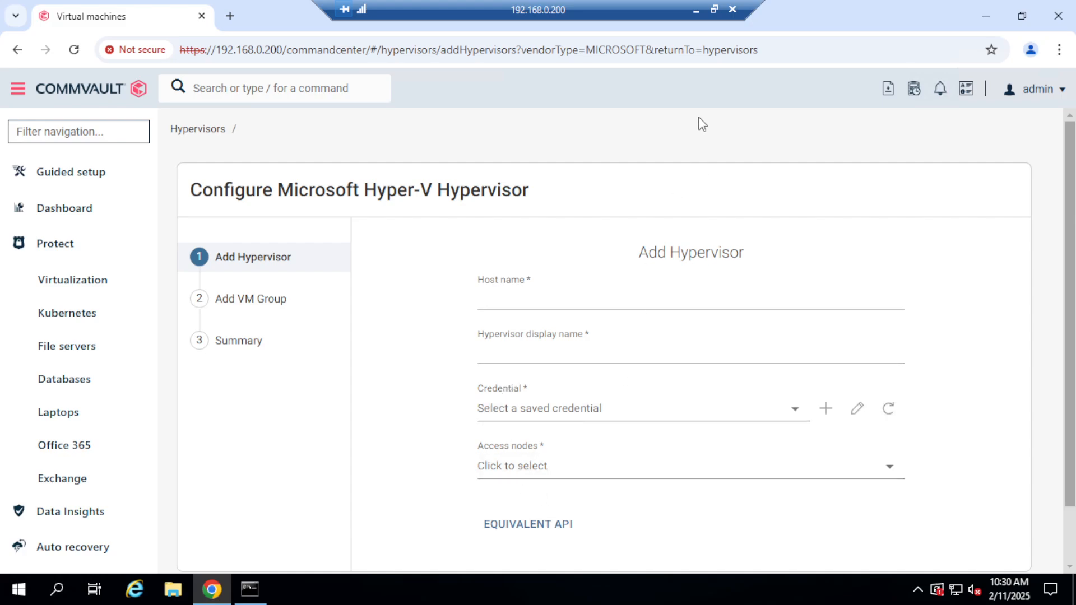
Minimize the remote desktop session and return to the HyperV machine to examine the hyperv2019-singlenode cluster summary.
left_click(696, 12)
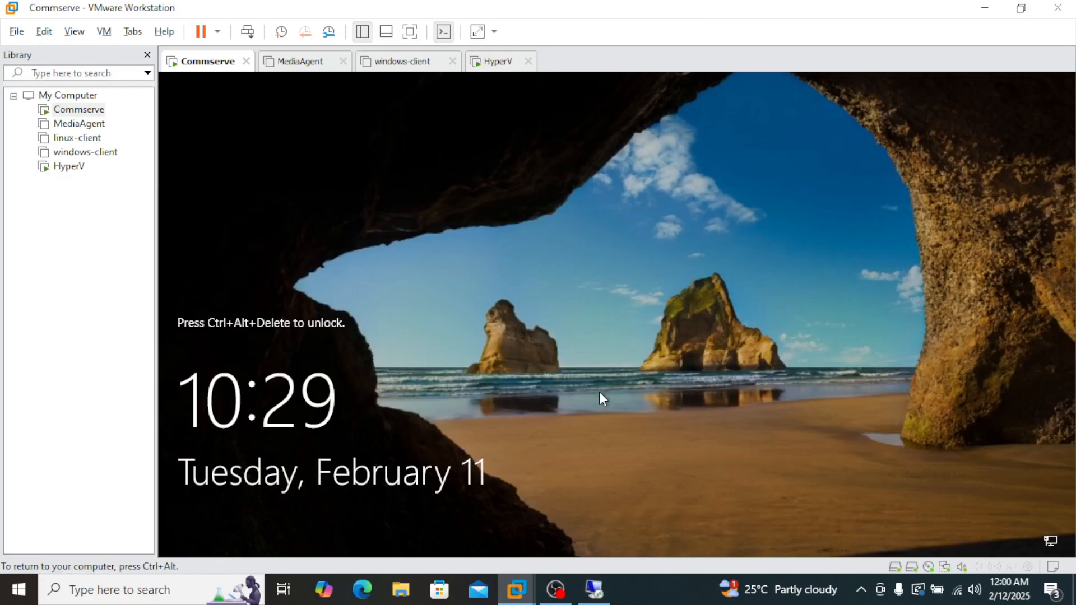
left_click(498, 62)
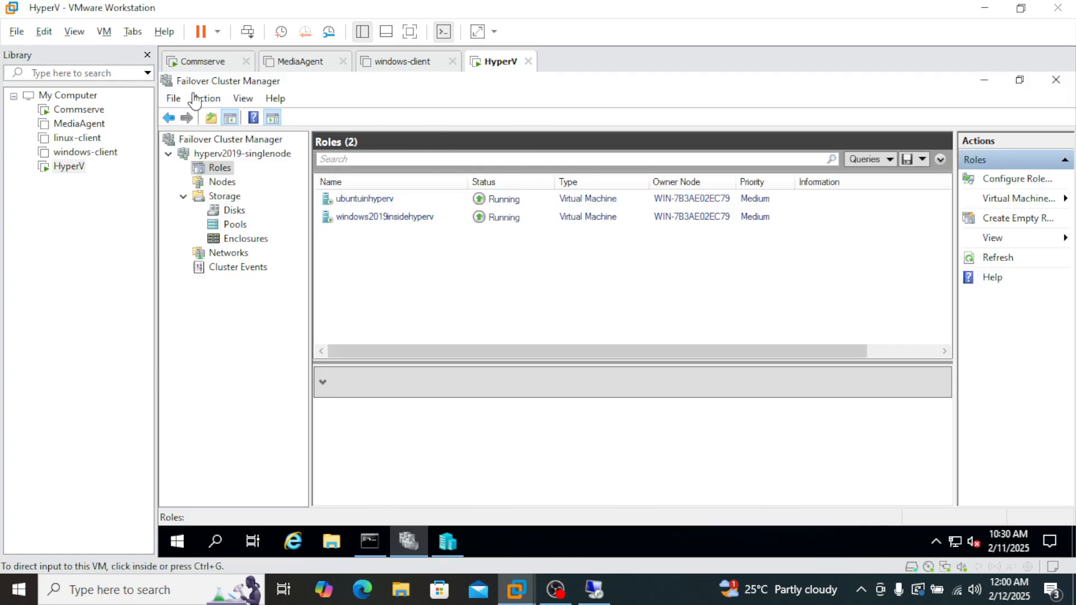
left_click(236, 156)
left_click(261, 161)
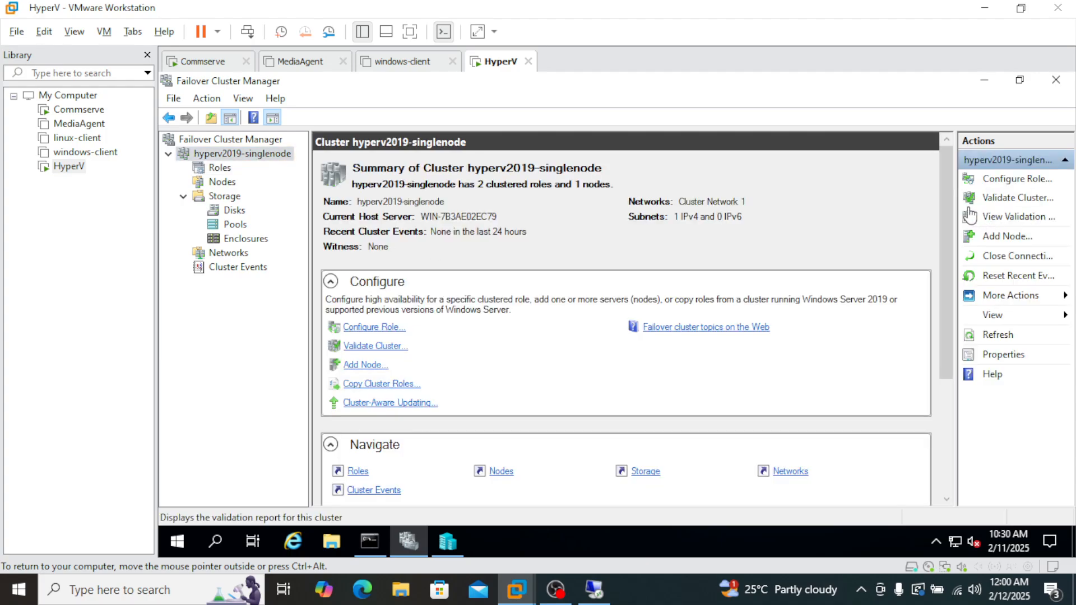
left_click_drag(944, 200, 944, 202)
left_click(245, 153)
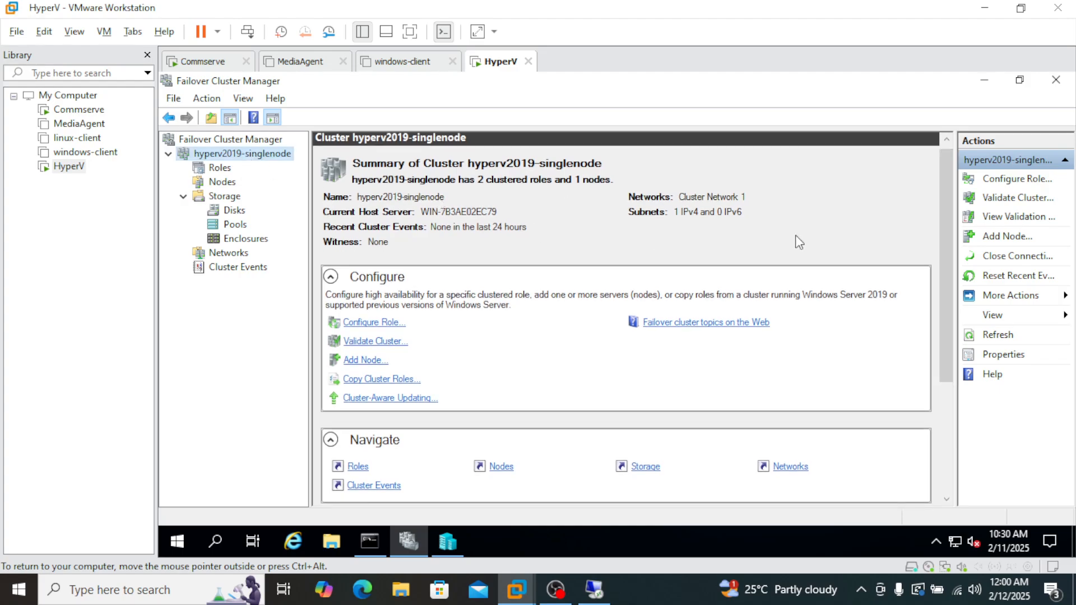
Examine the Cluster Core Resources of hyperv2019-singlenode and expand the server name to read its IP address.
left_click_drag(950, 194, 954, 338)
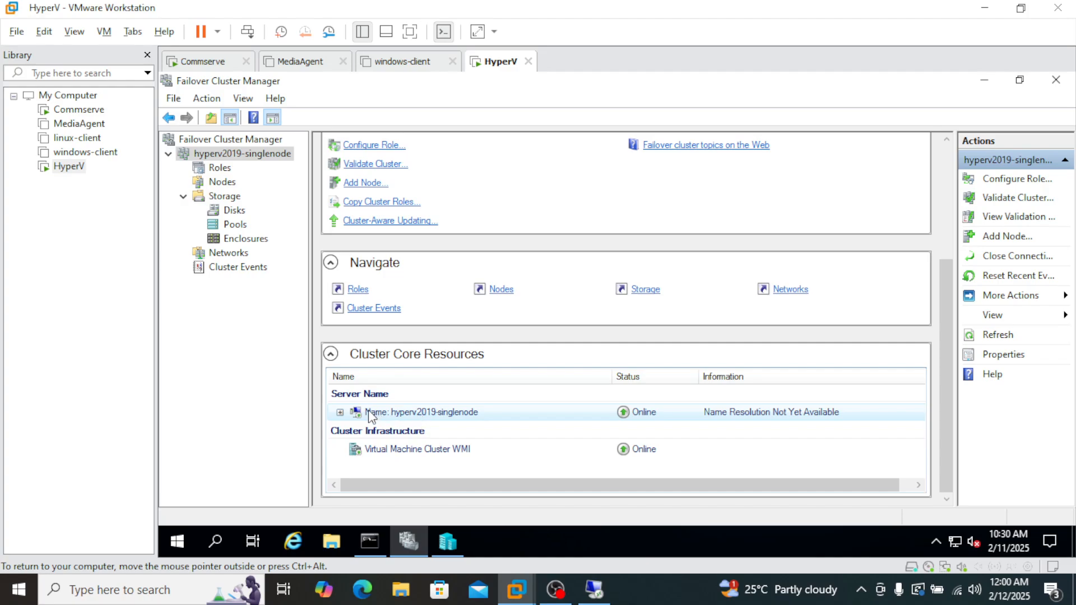
left_click(340, 414)
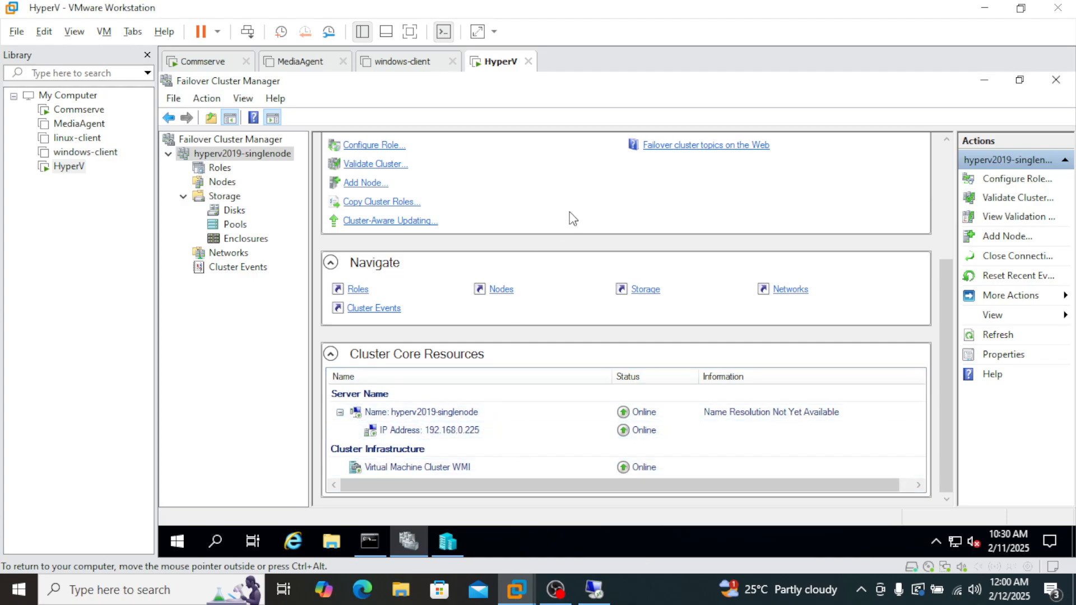
right_click(265, 156)
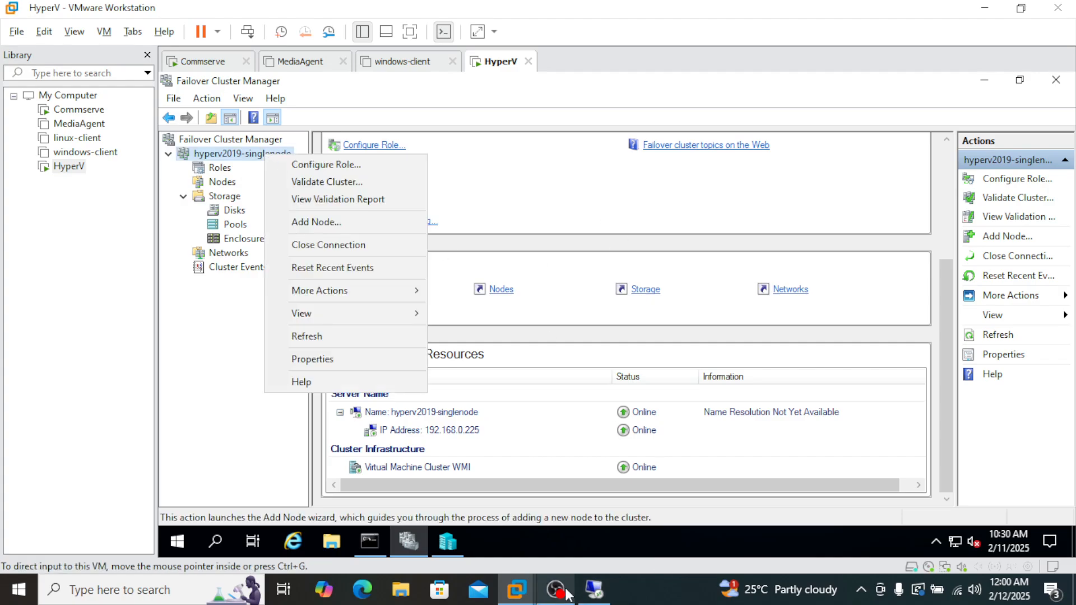
Switch to the 192.168.0.200 remote desktop session and set the hypervisor's host name to 192.168.0.225.
left_click(593, 594)
left_click(529, 293)
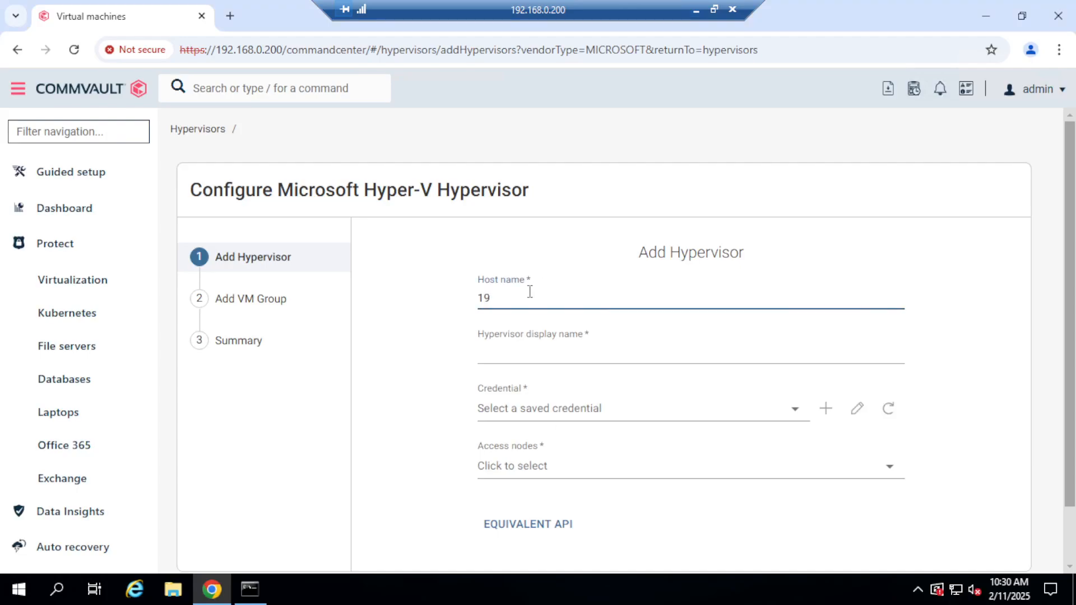
type("168.0.225")
Set the hypervisor display name to hyperv2019.
left_click(507, 354)
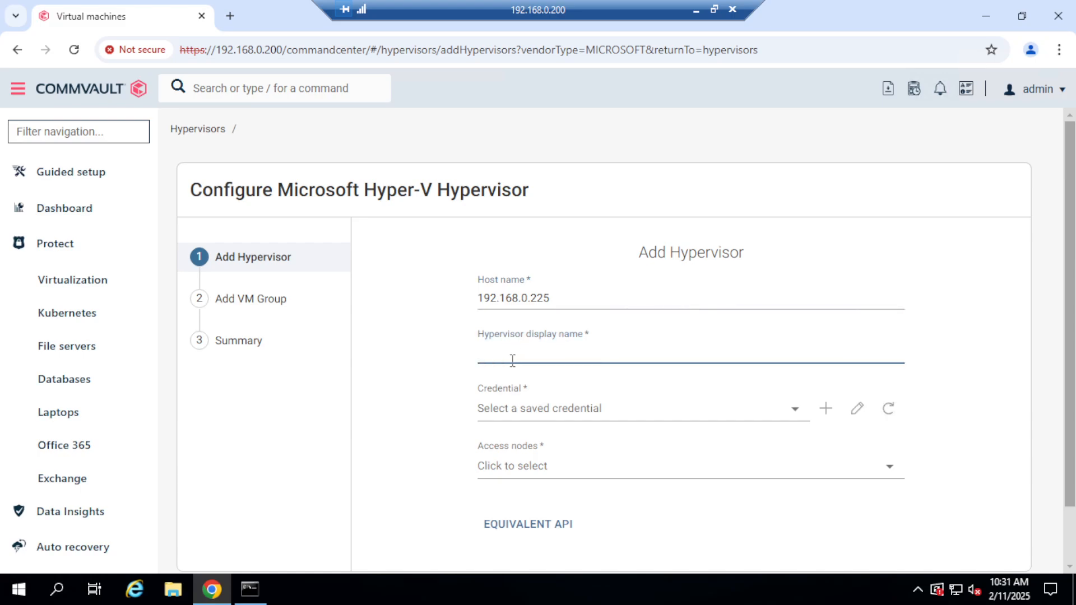
type("hyperv2019-singlevm")
key("BackSpace")
key("BackSpace")
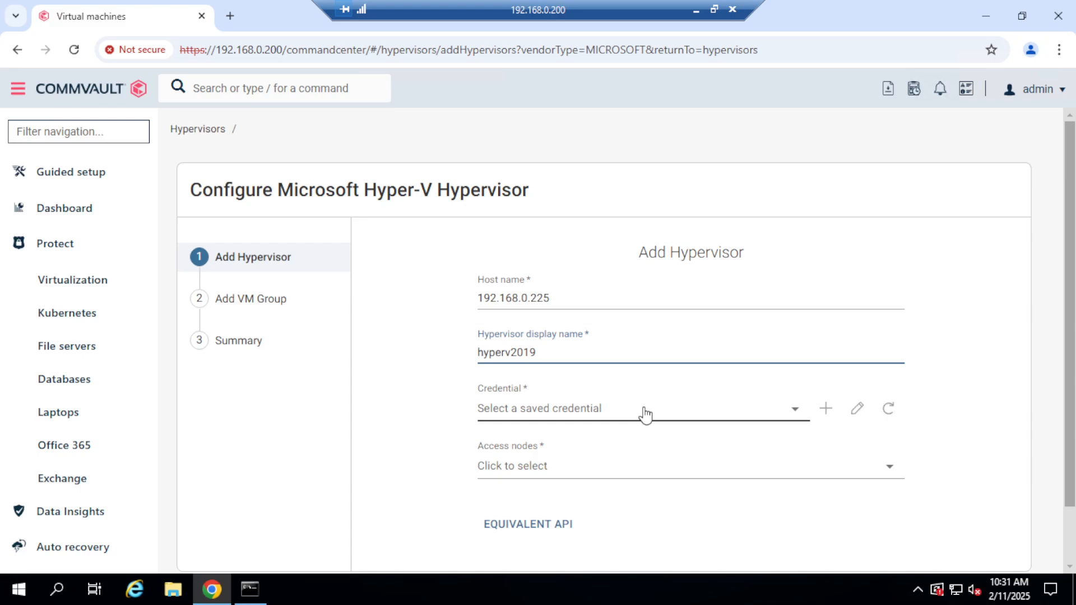
Start a new saved credential for the hypervisor and name it hyperv-clus-user.
left_click(796, 422)
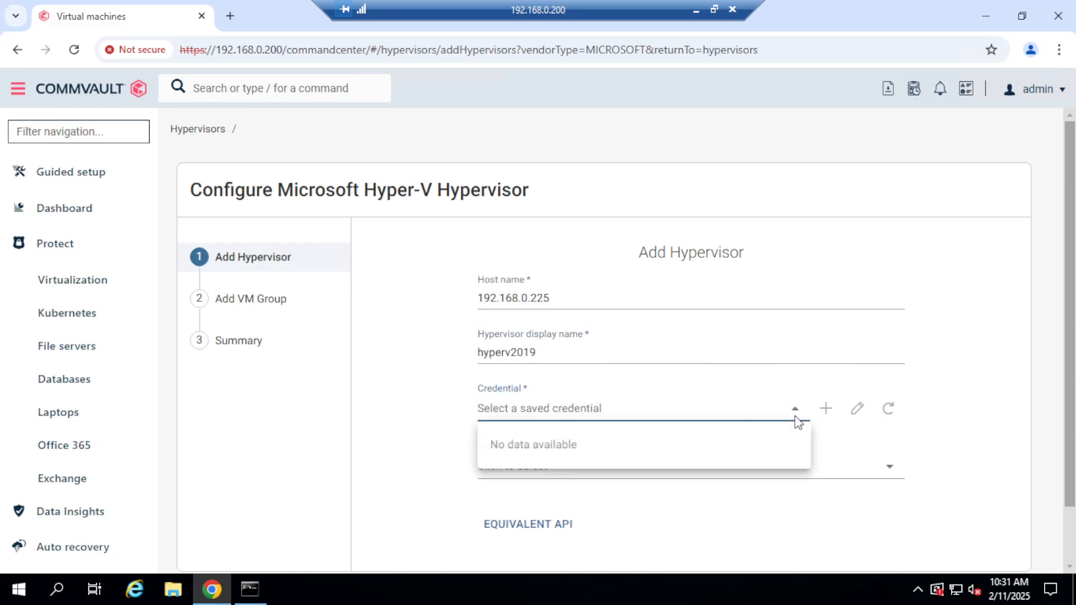
left_click(825, 410)
left_click(825, 410)
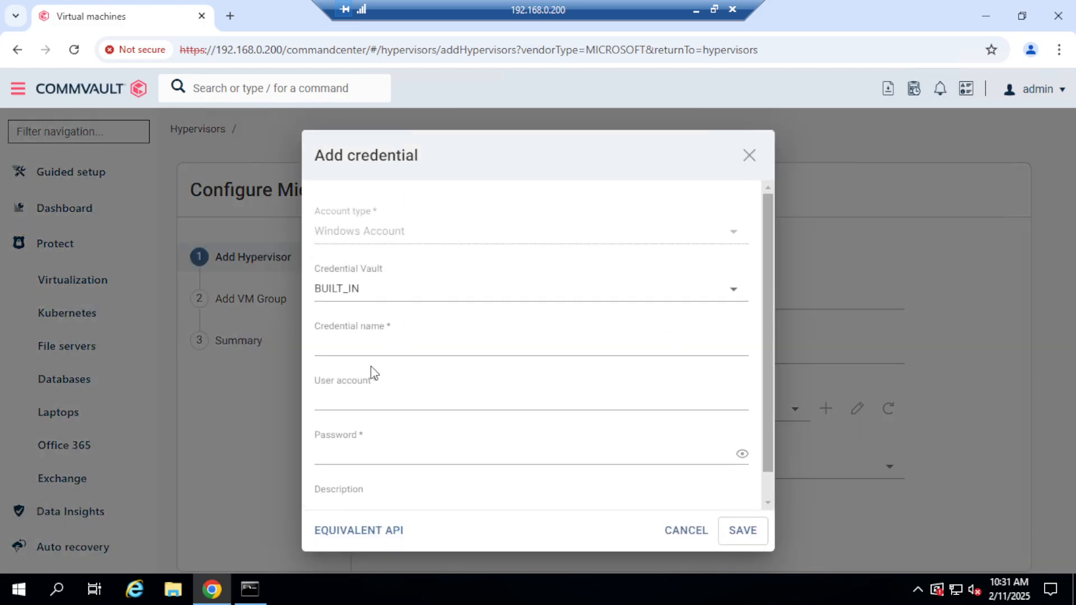
left_click(380, 349)
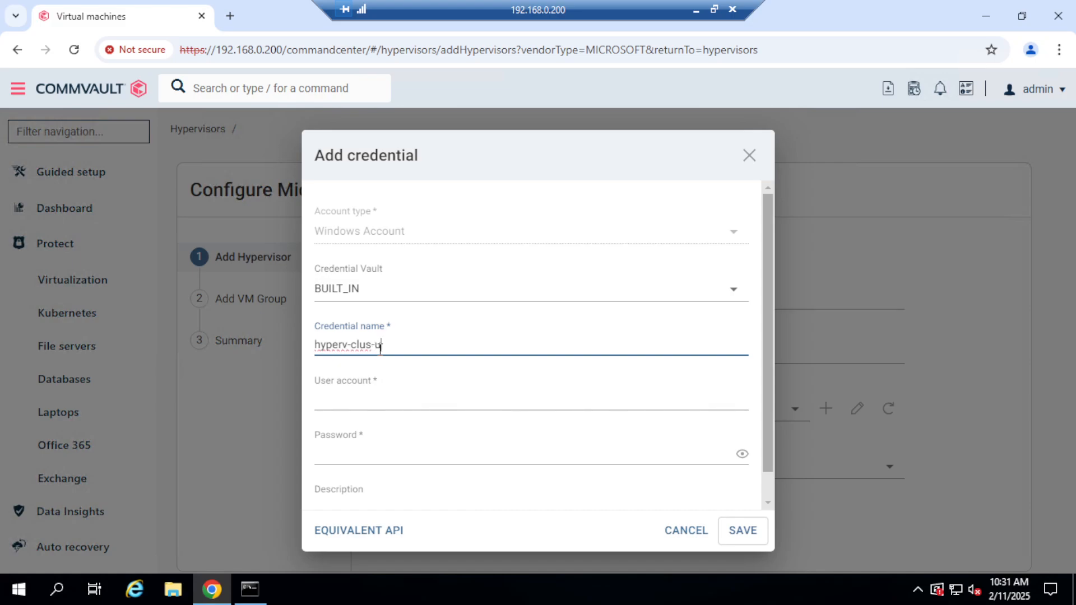
type("ser")
left_click(396, 400)
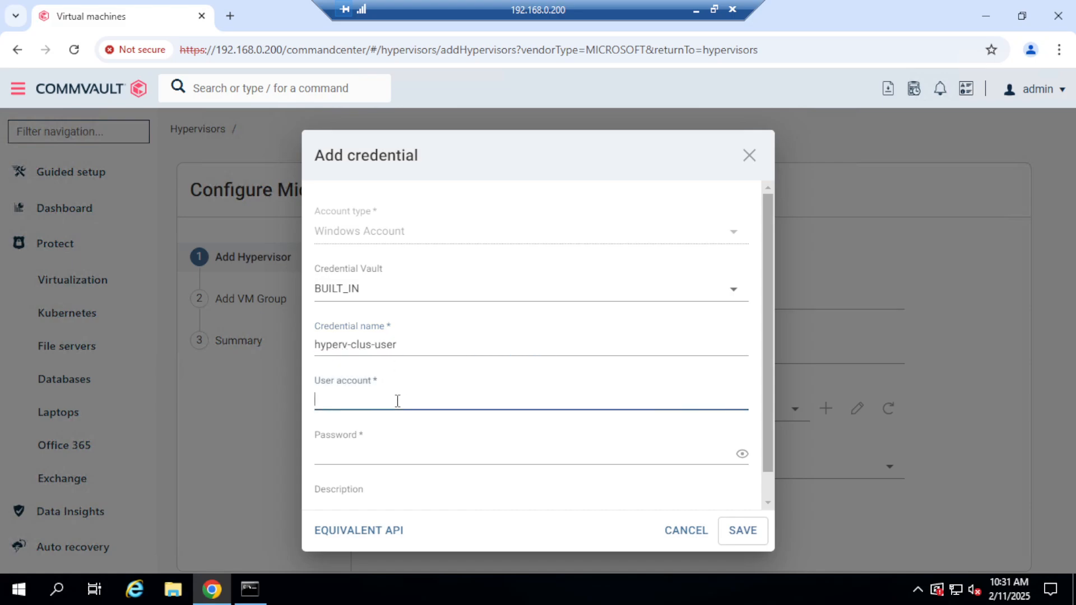
left_click_drag(764, 353, 766, 387)
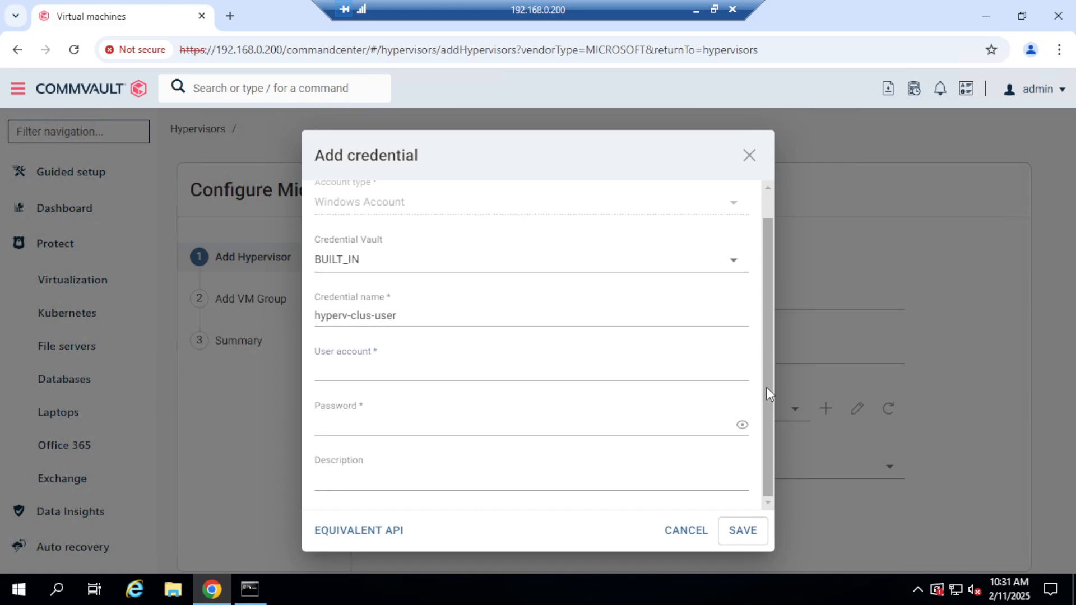
left_click(386, 365)
left_click(374, 435)
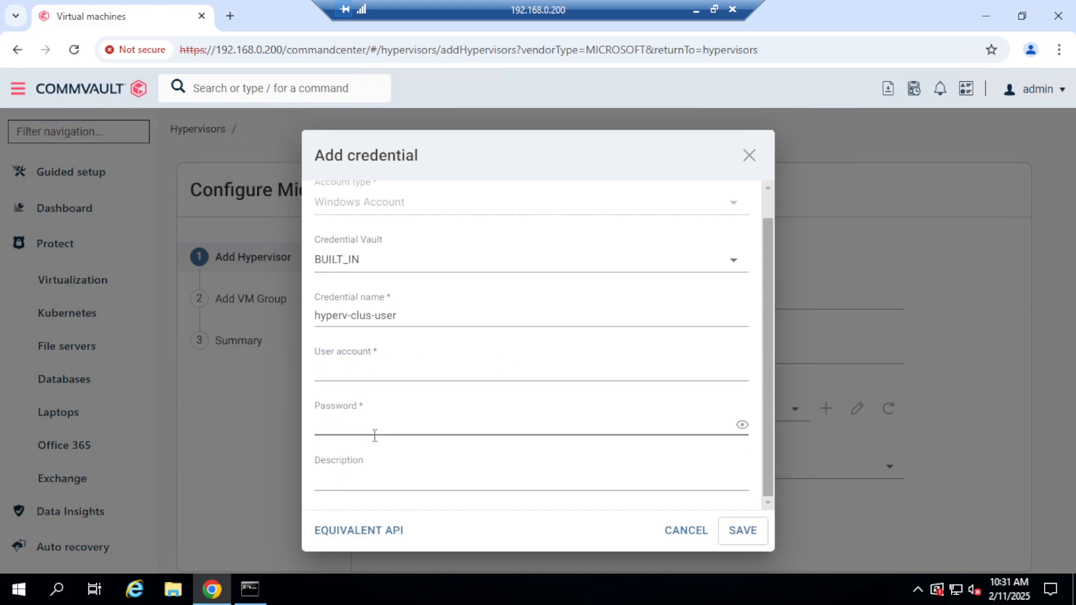
left_click(396, 363)
left_click(386, 364)
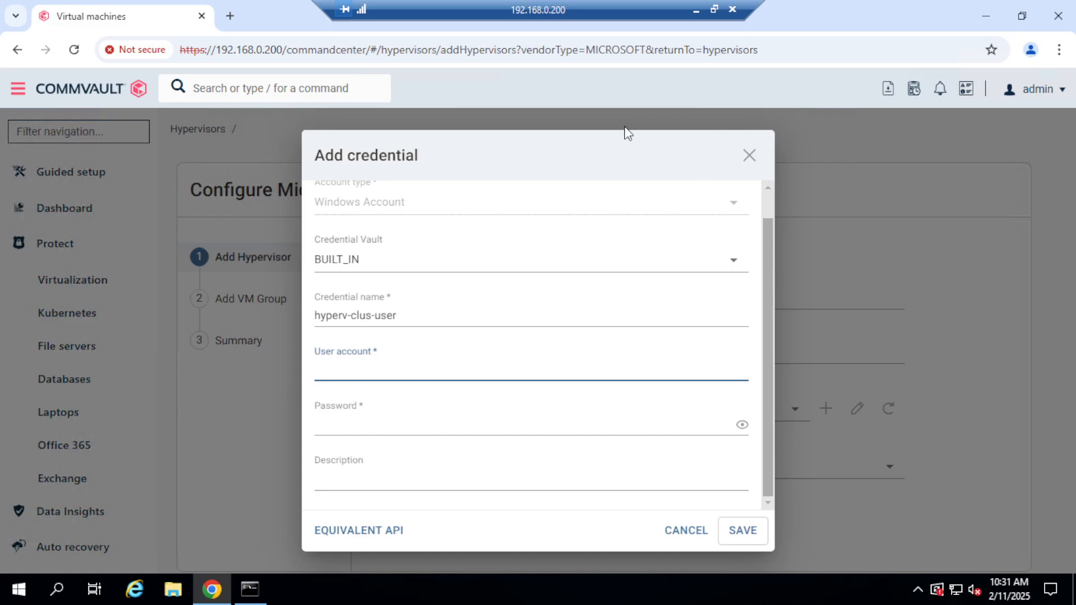
Return to the HyperV machine and examine the Administrators group's cluster permissions in the hyperv2019-singlenode properties.
left_click(696, 10)
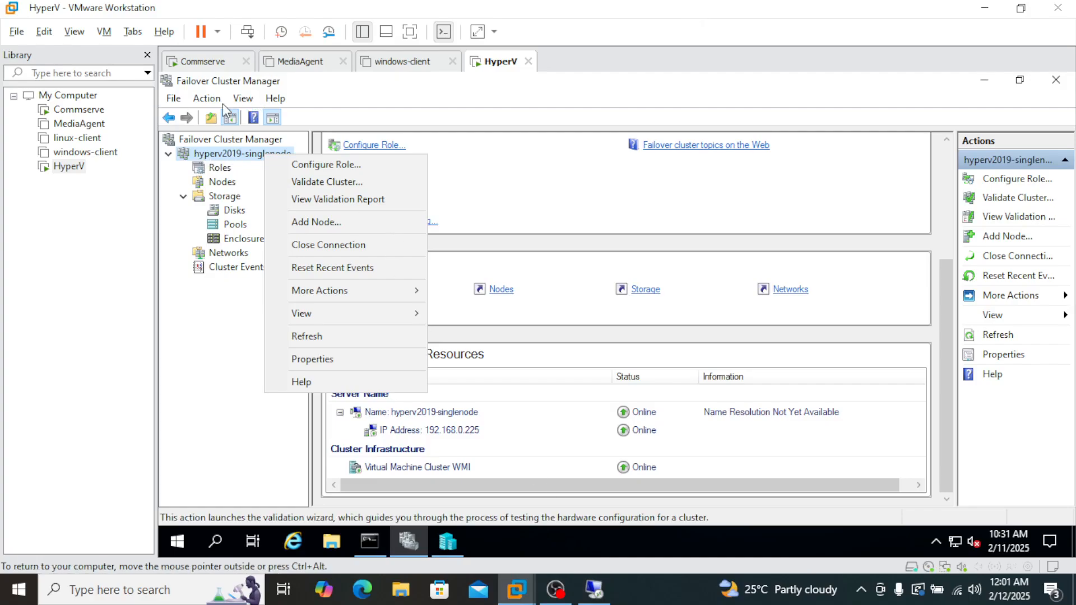
left_click(244, 157)
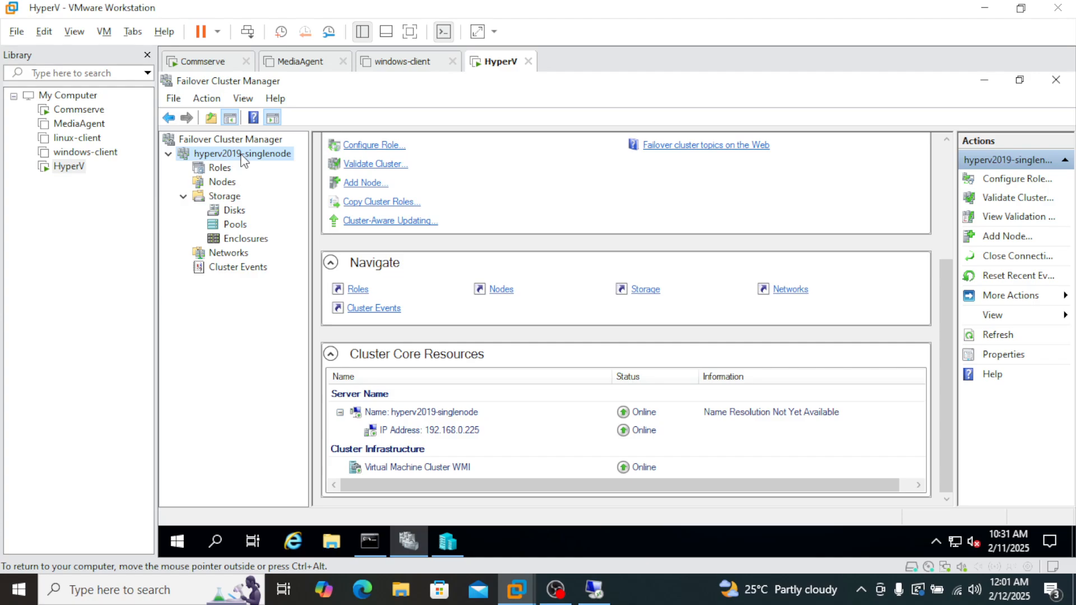
right_click(244, 160)
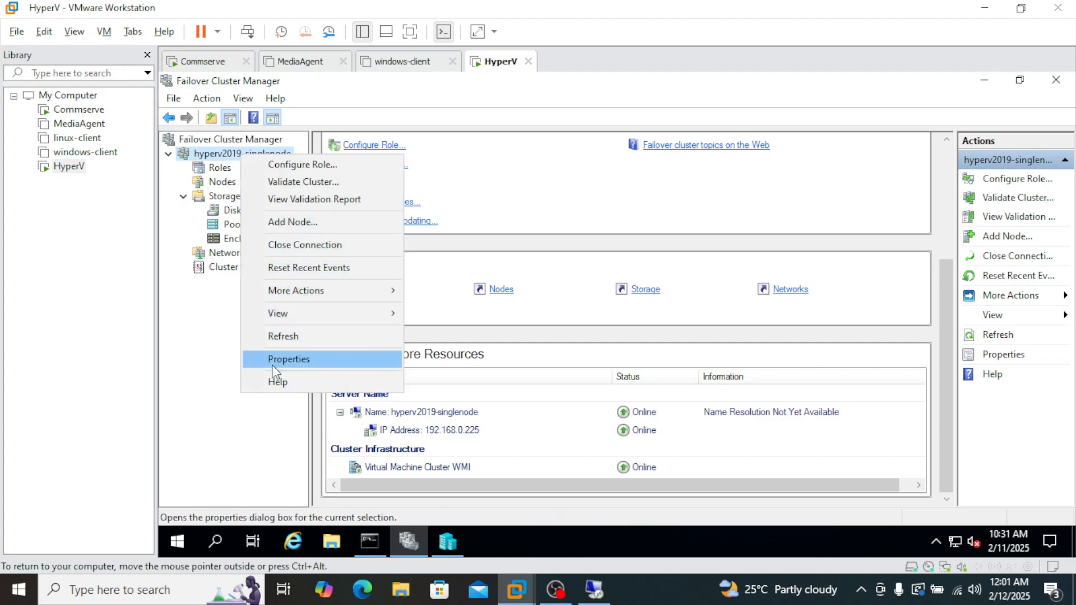
left_click(303, 357)
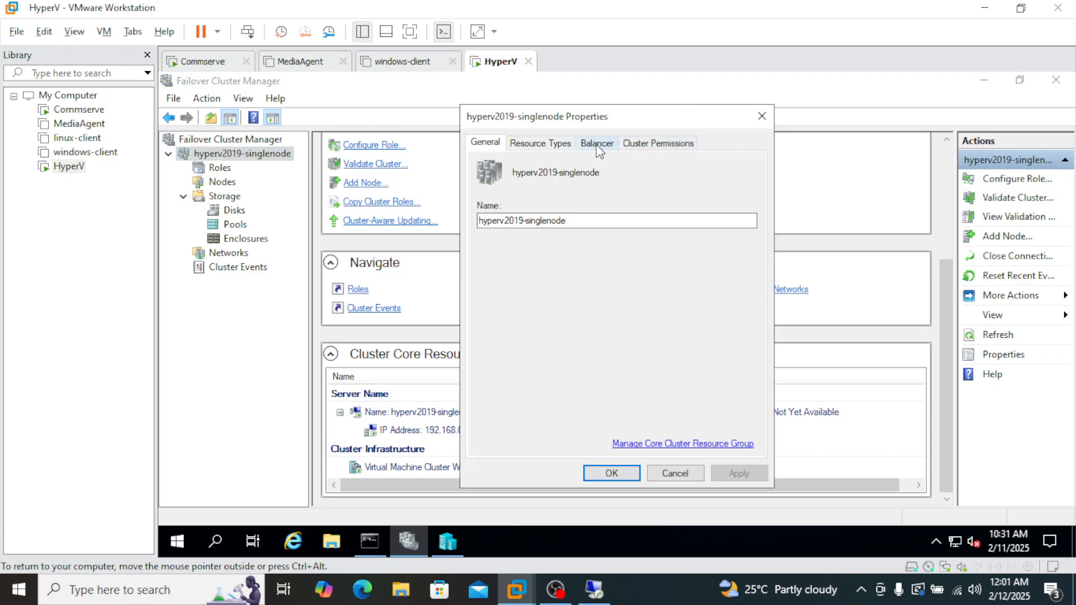
left_click(654, 144)
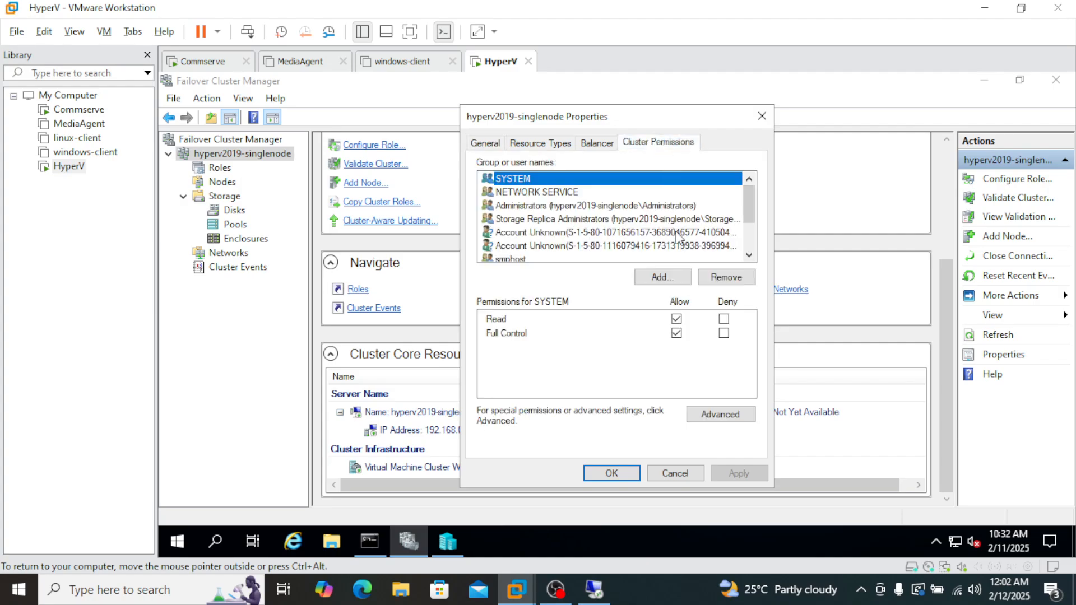
left_click(583, 206)
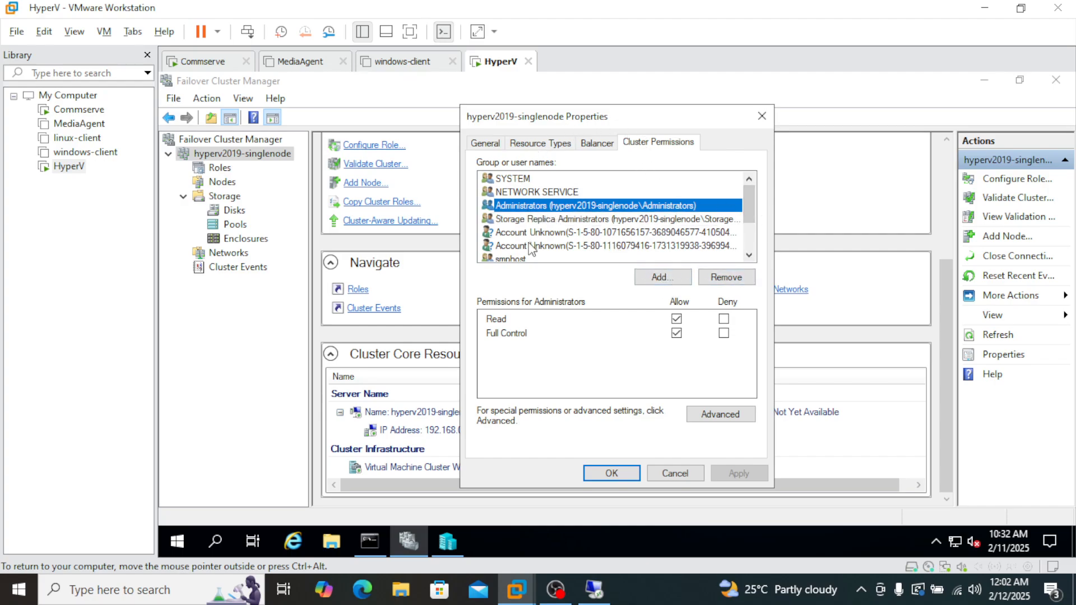
Try to add another group or user to the cluster permissions.
left_click(659, 277)
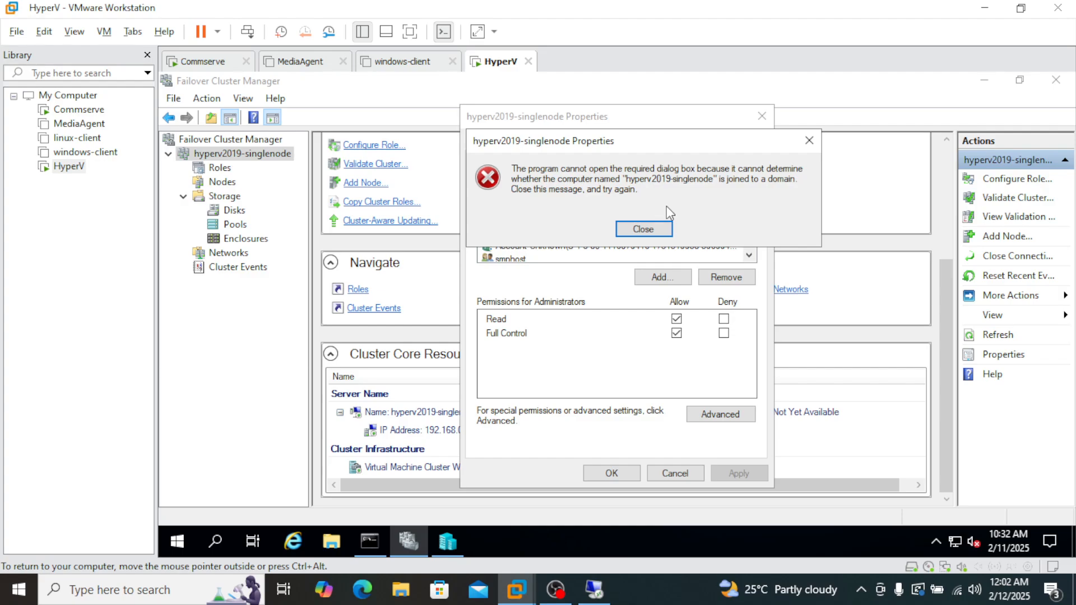
left_click(643, 229)
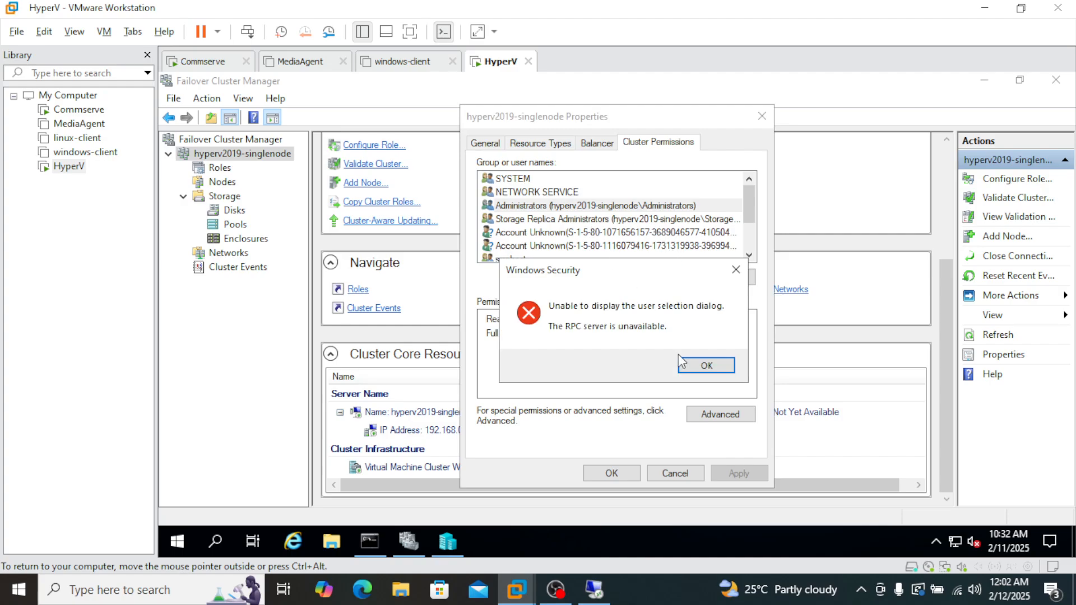
left_click(712, 365)
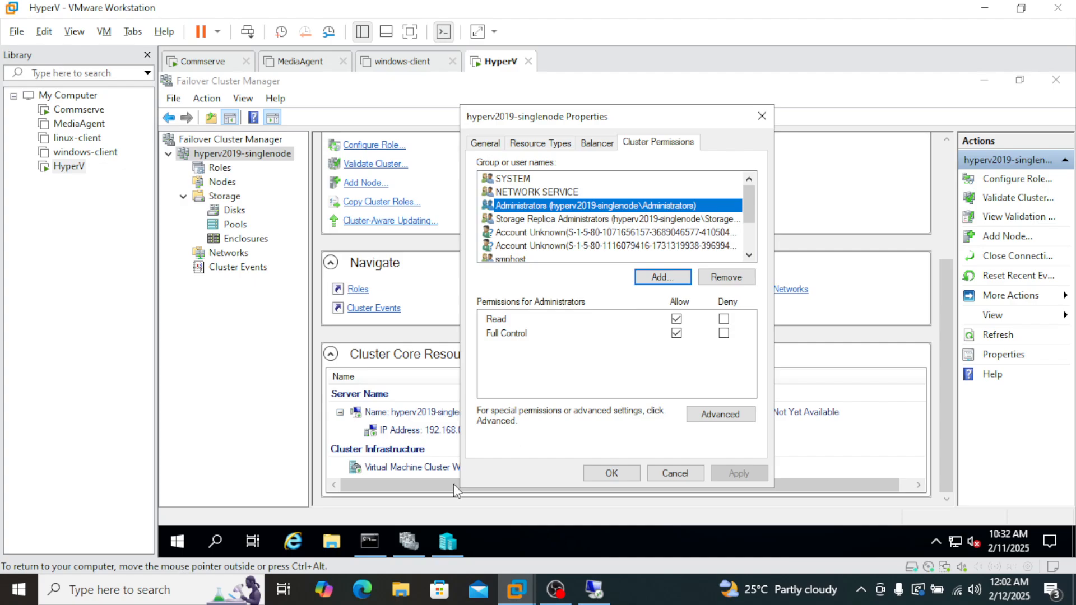
Switch back to the 192.168.0.200 session and enter hyperv2019-singlenode\administrator as the credential's user account.
left_click(595, 591)
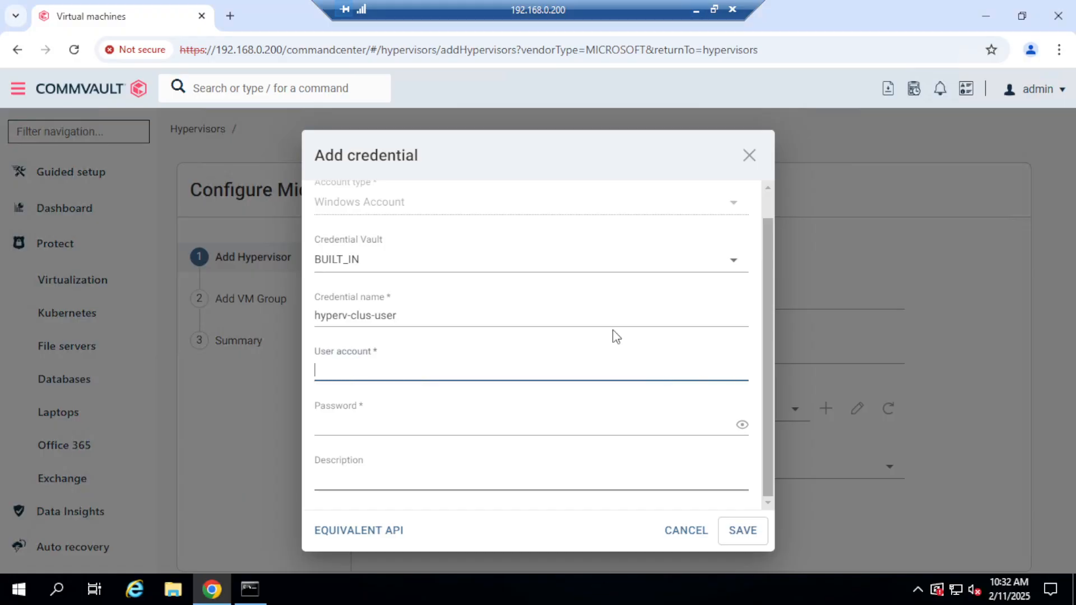
left_click(372, 365)
type("hyperv2")
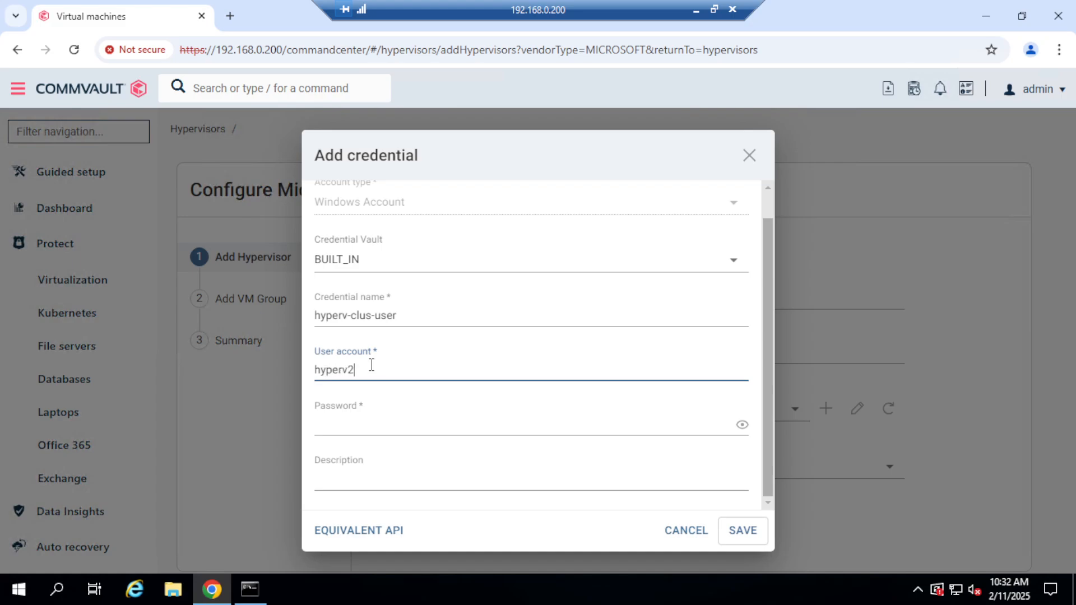
type("019-sing")
type("lenode\\administrator")
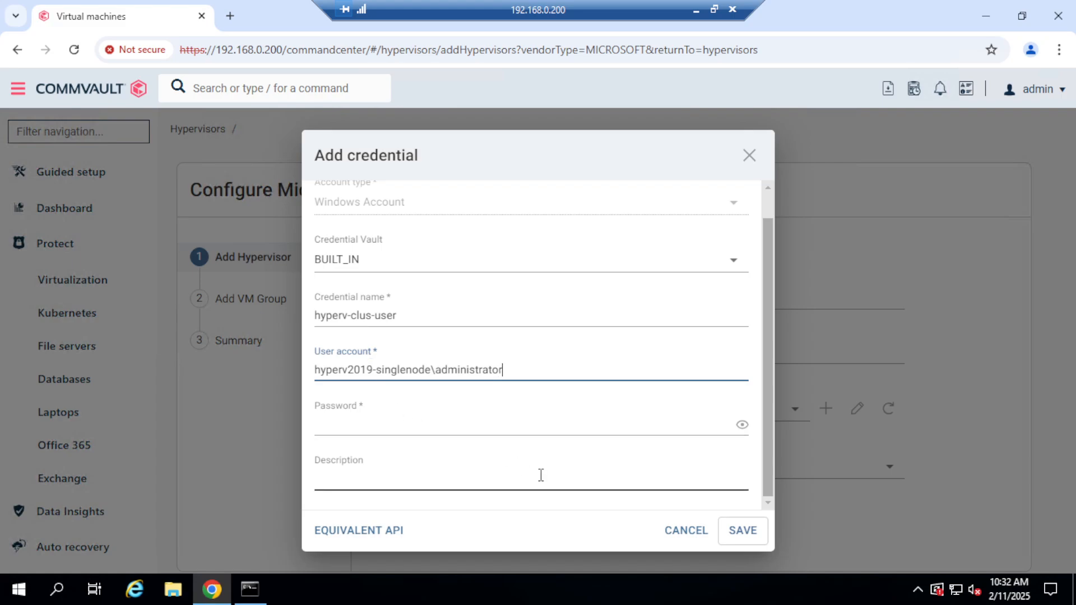
Check the Administrators group name in the cluster permissions and change the credential's user account to hyperv2019-singlenode\administrators.
left_click(695, 11)
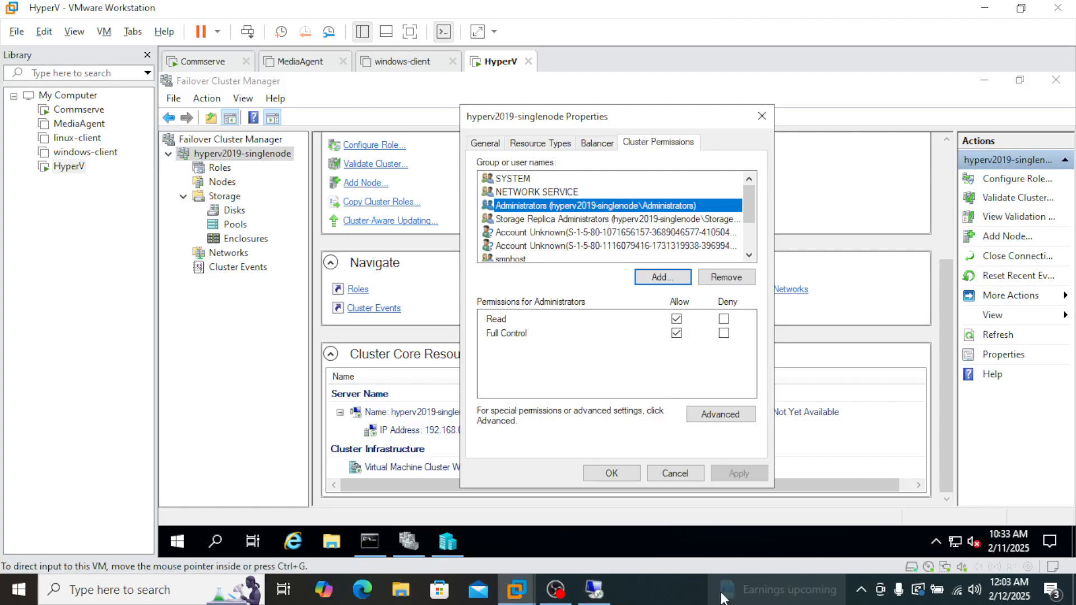
mouse_move(596, 592)
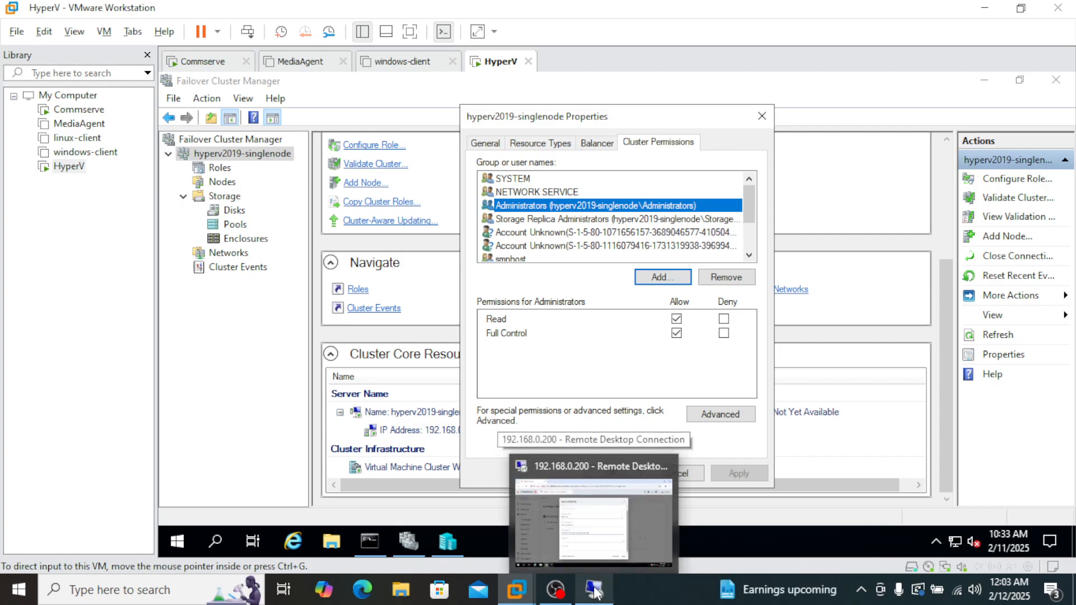
left_click(595, 592)
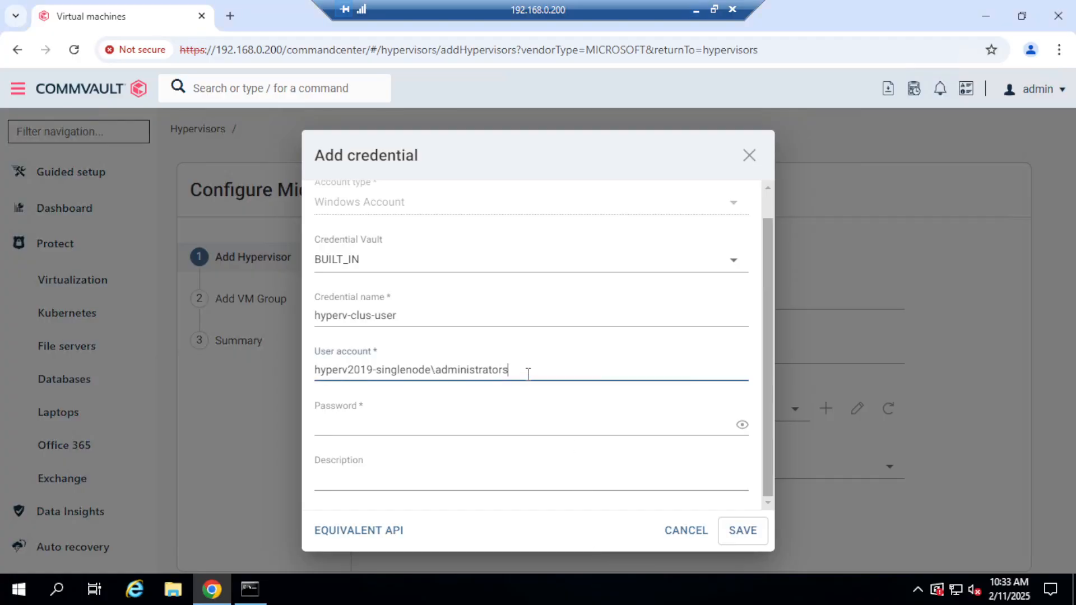
left_click(696, 10)
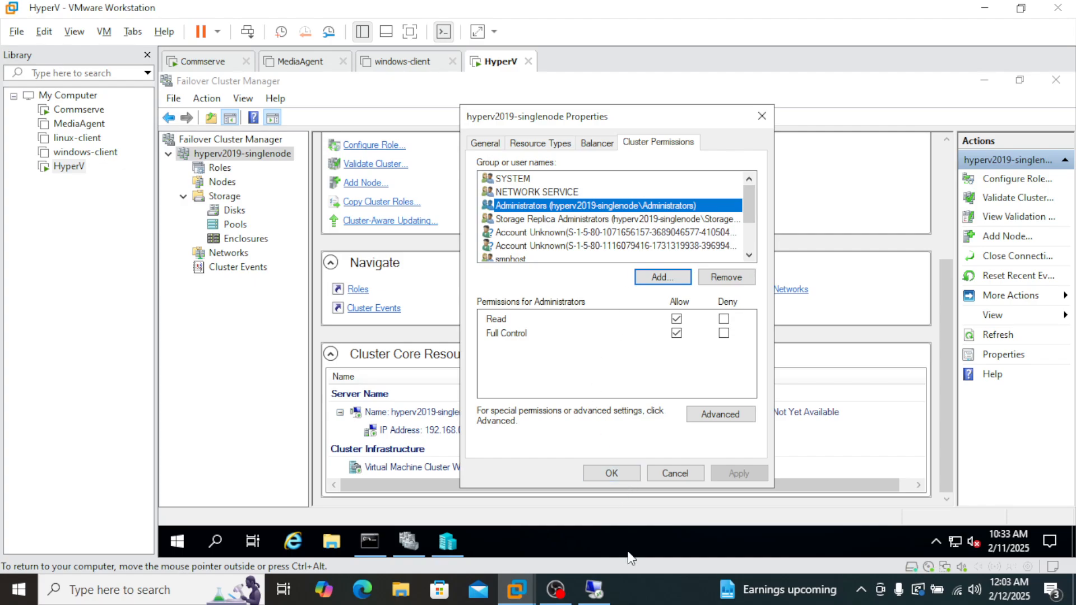
left_click(594, 594)
Enter the account password, leave the description empty and save the hyperv-clus-user credential.
left_click(399, 415)
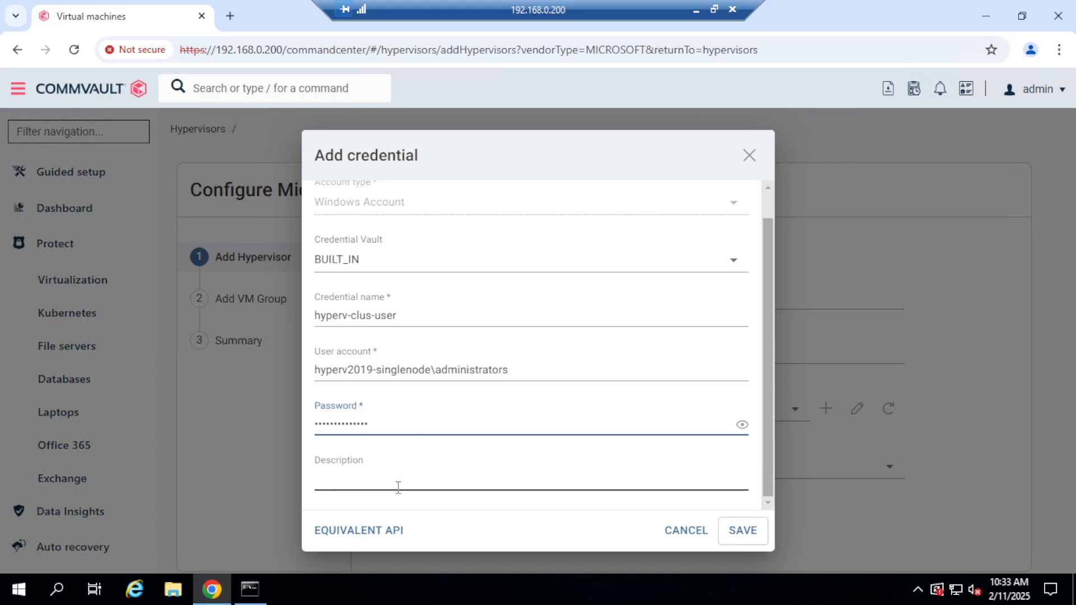
left_click(377, 485)
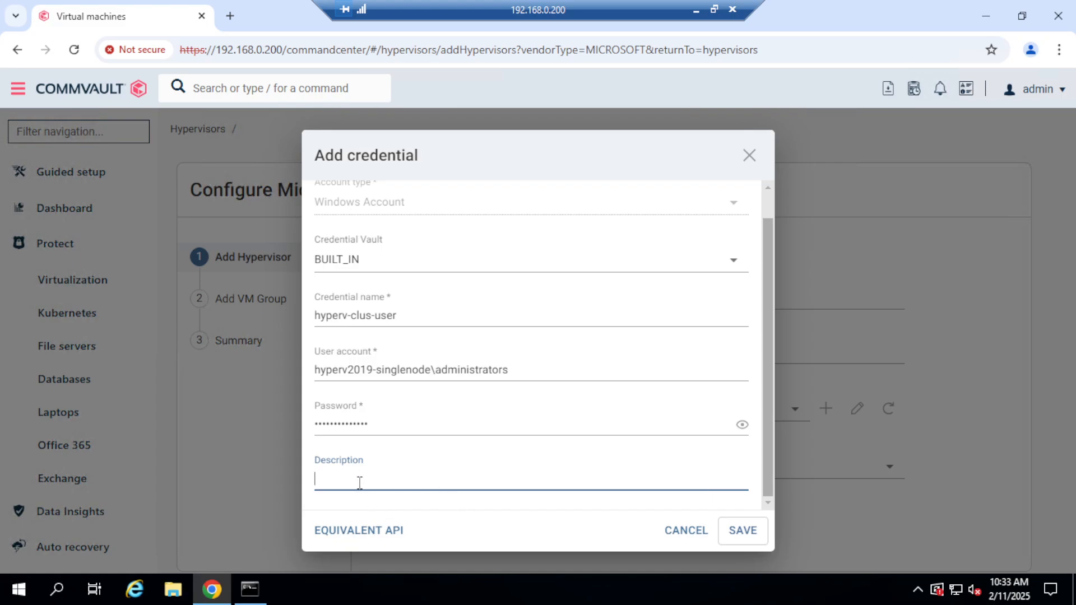
left_click(743, 533)
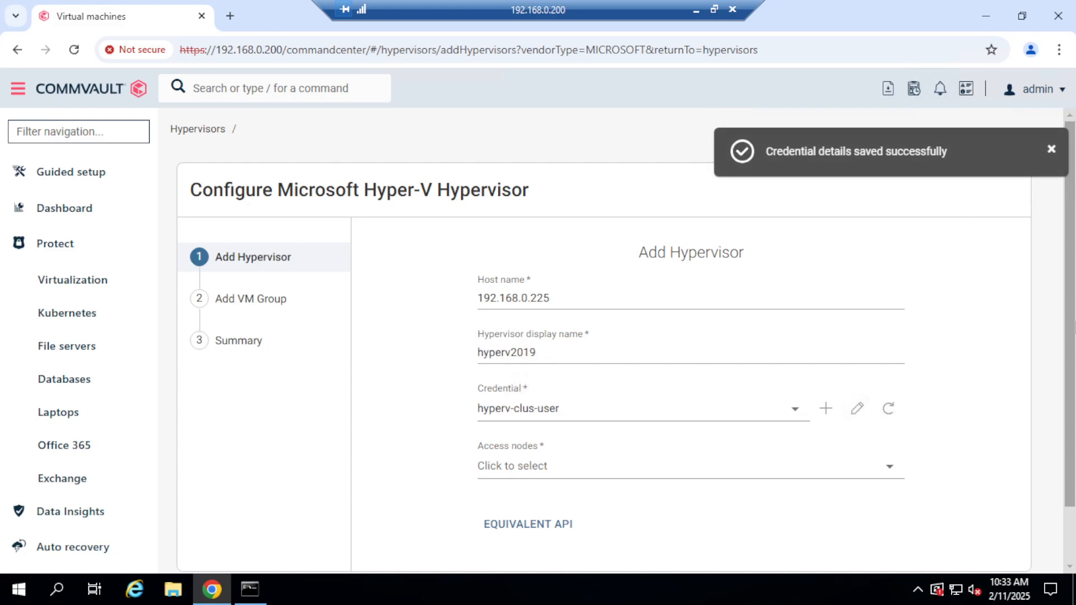
Set the hypervisor's access nodes to Automatic.
left_click_drag(1072, 274, 1071, 336)
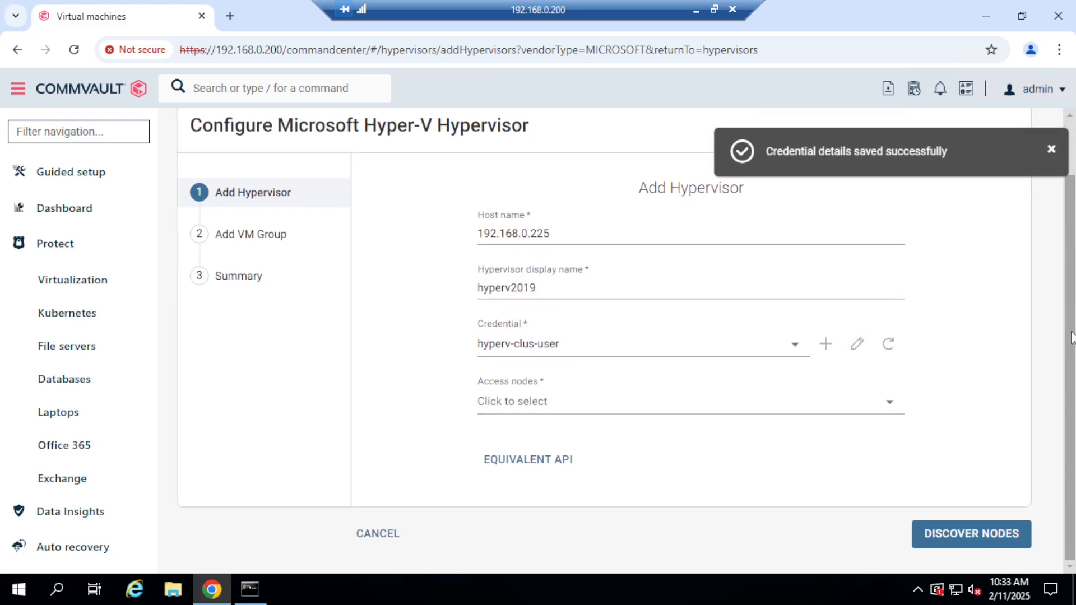
left_click(890, 404)
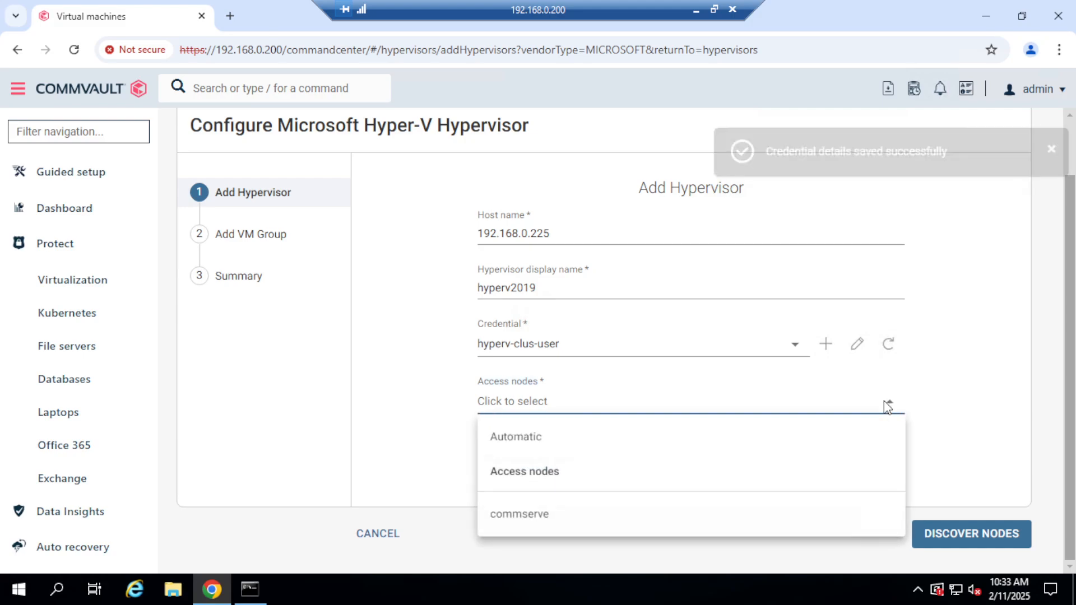
left_click(527, 440)
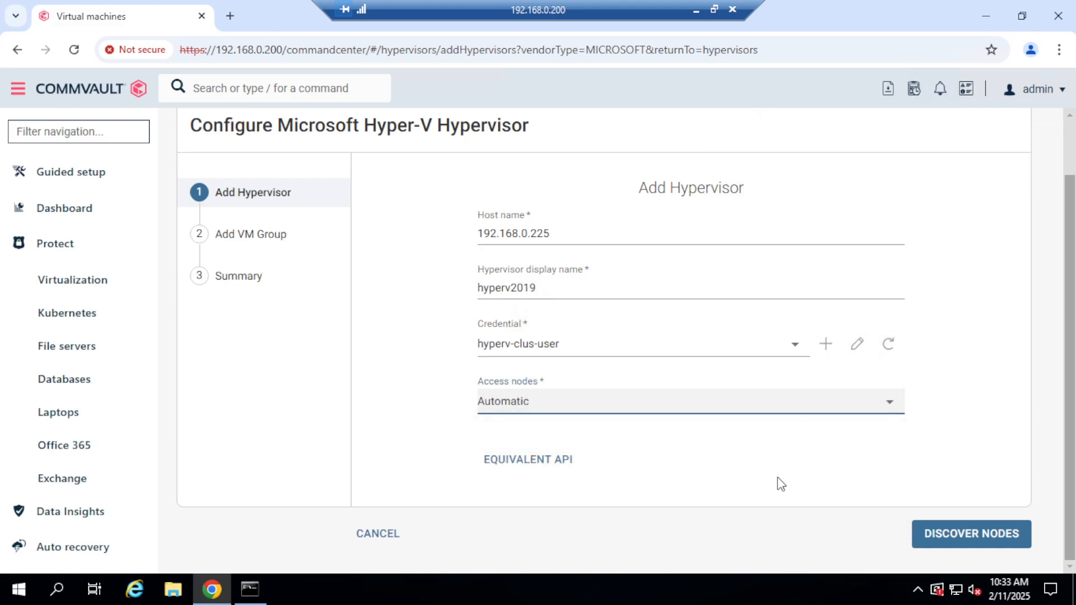
Try to discover the hypervisor's nodes and change the hyperv-clus-user credential's user account to hyperv2019-singlenode\administrator.
left_click(986, 542)
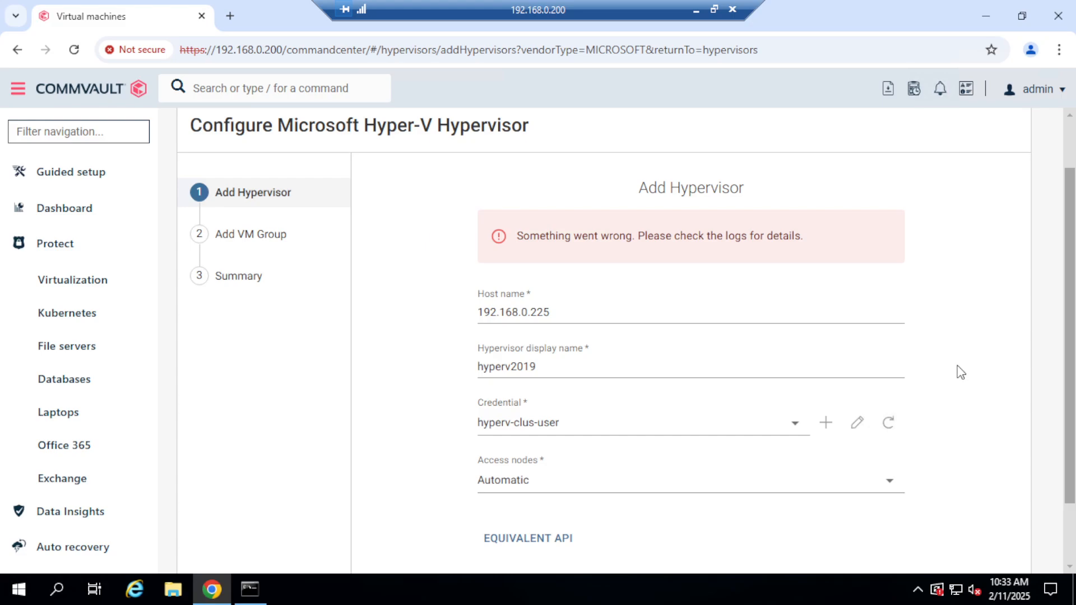
left_click(795, 427)
left_click(860, 425)
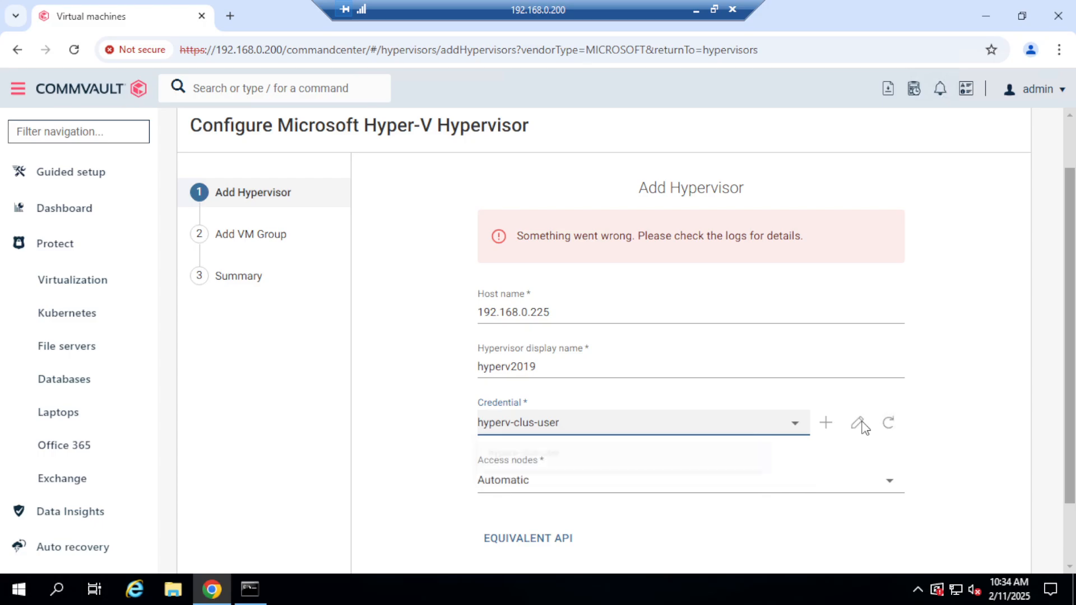
left_click(859, 424)
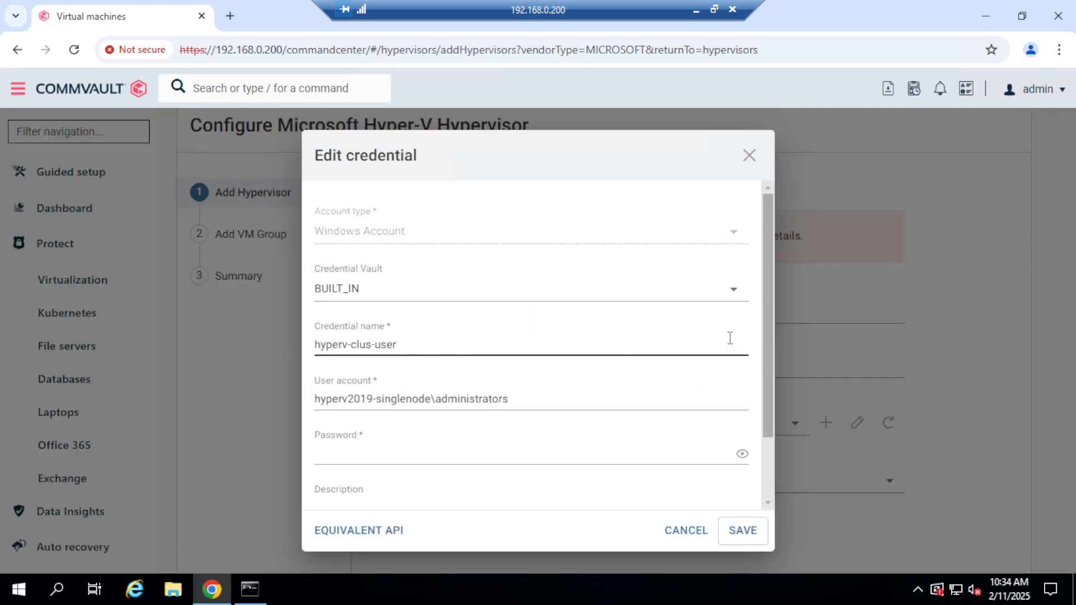
left_click(526, 401)
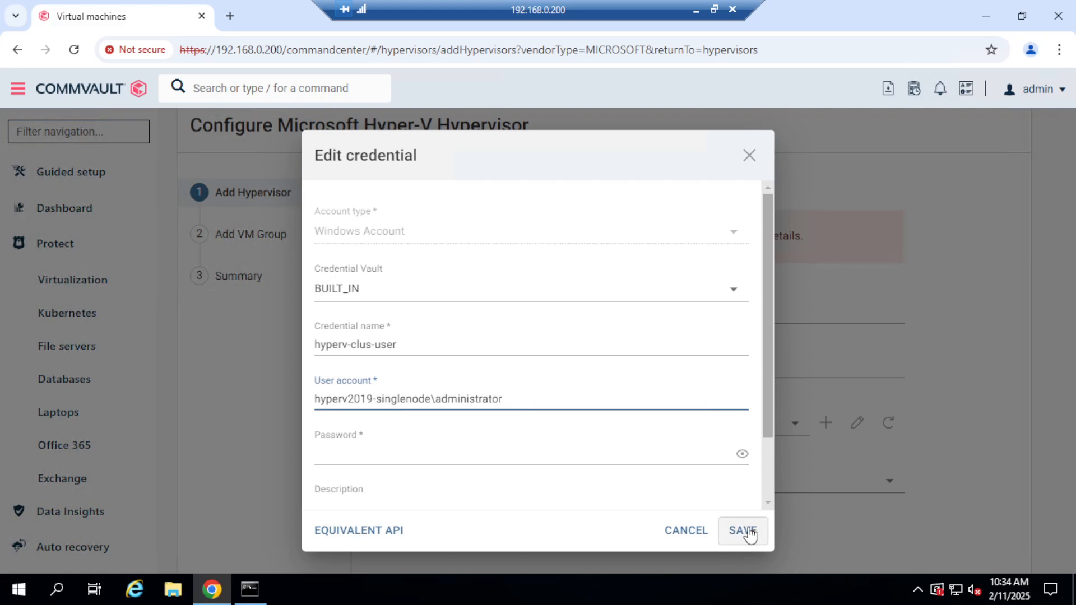
Enter the account password, save the hyperv-clus-user credential and discover the hypervisor's nodes again.
left_click(547, 449)
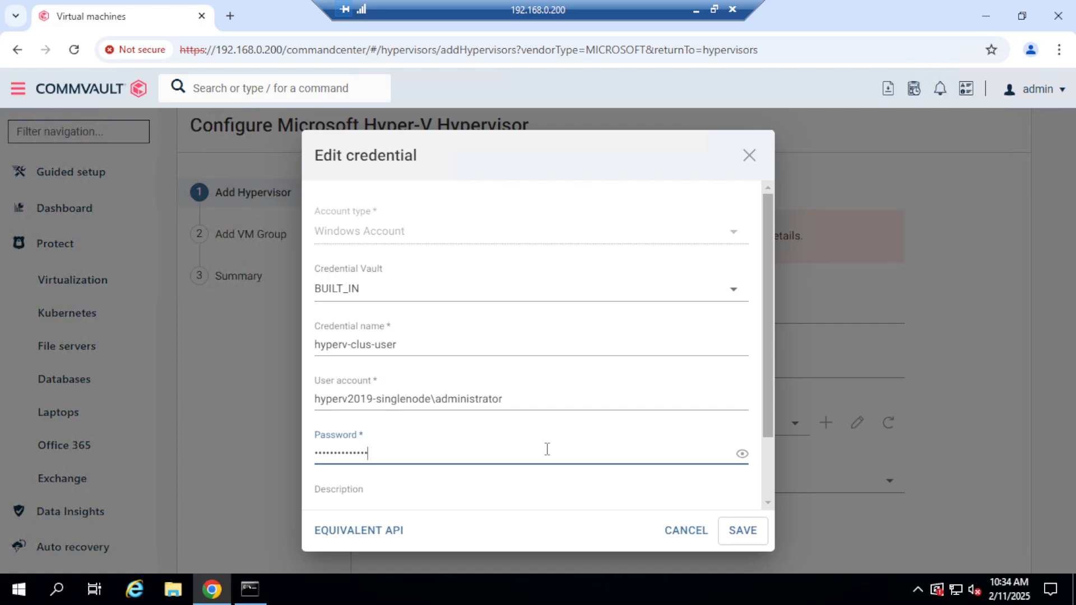
left_click(744, 532)
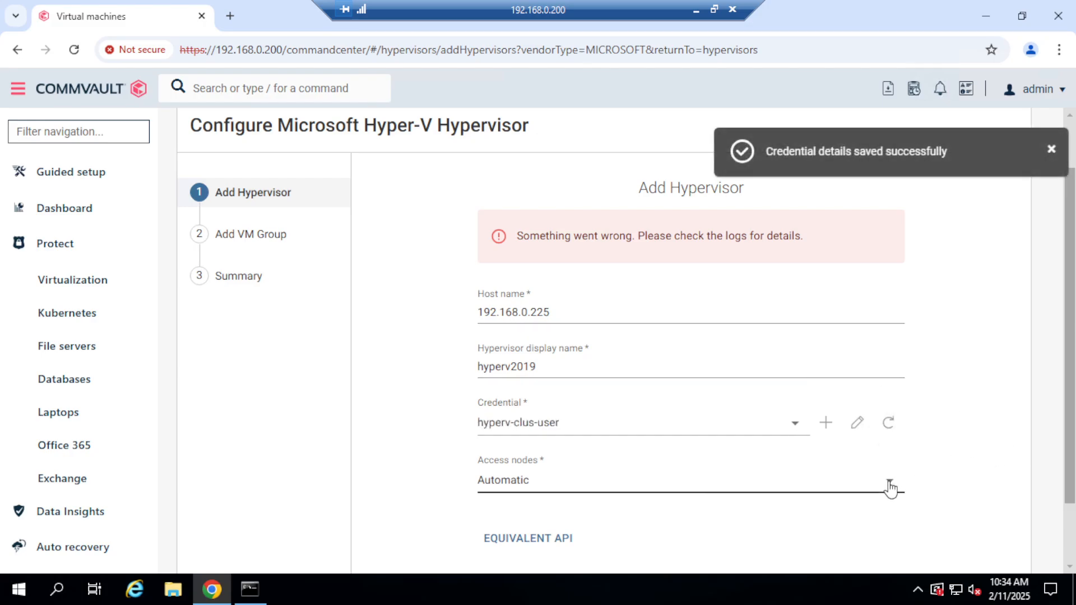
left_click_drag(1070, 324, 1072, 400)
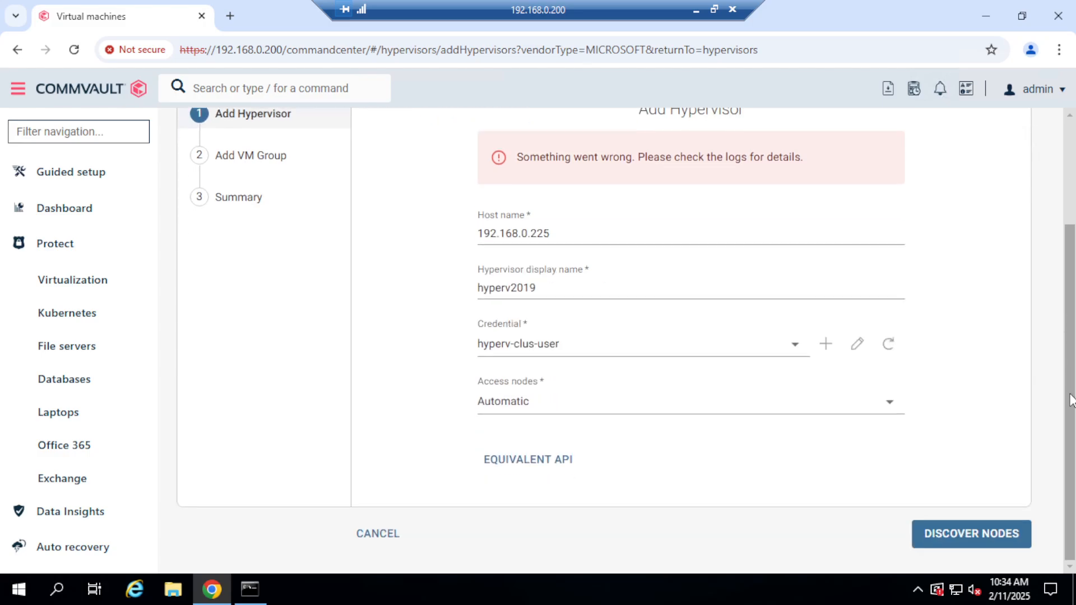
left_click(977, 538)
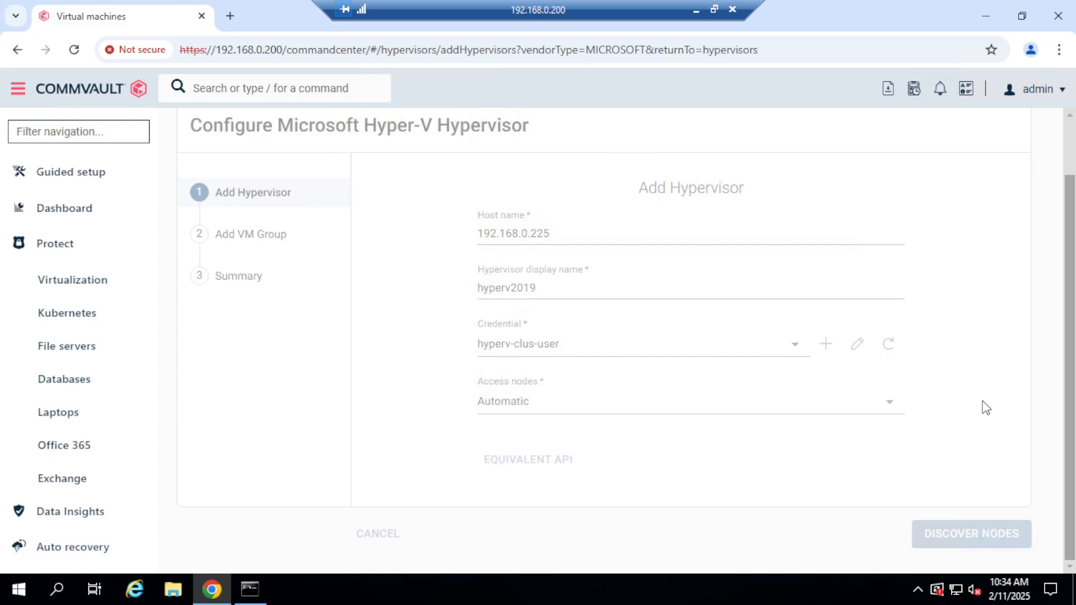
Switch to the HyperV virtual machine and review the groups and users listed in the hyperv2019-singlenode cluster permissions.
left_click(696, 13)
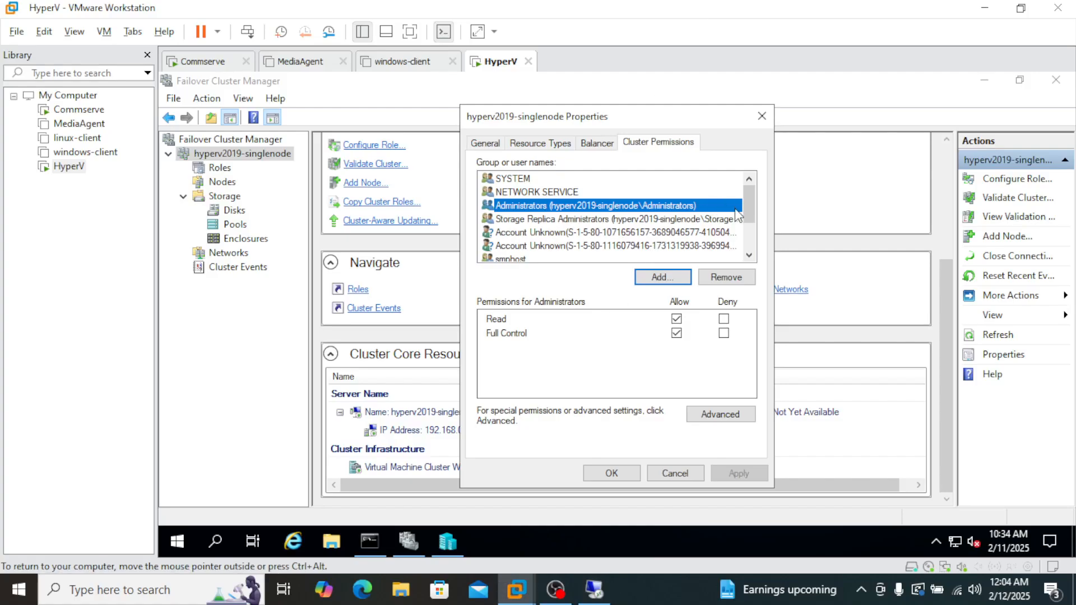
left_click(749, 258)
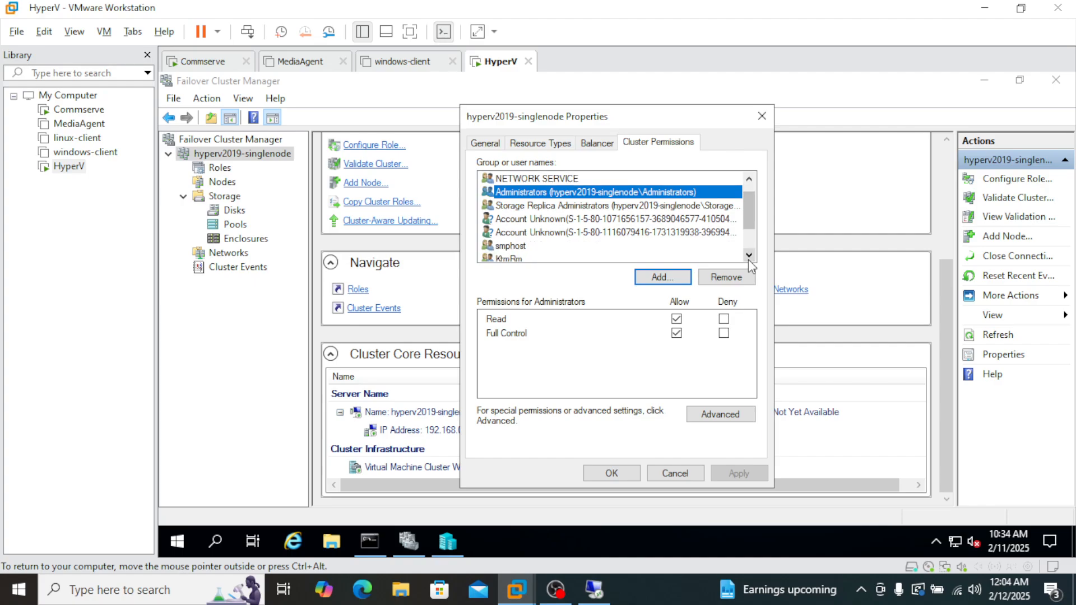
left_click(749, 255)
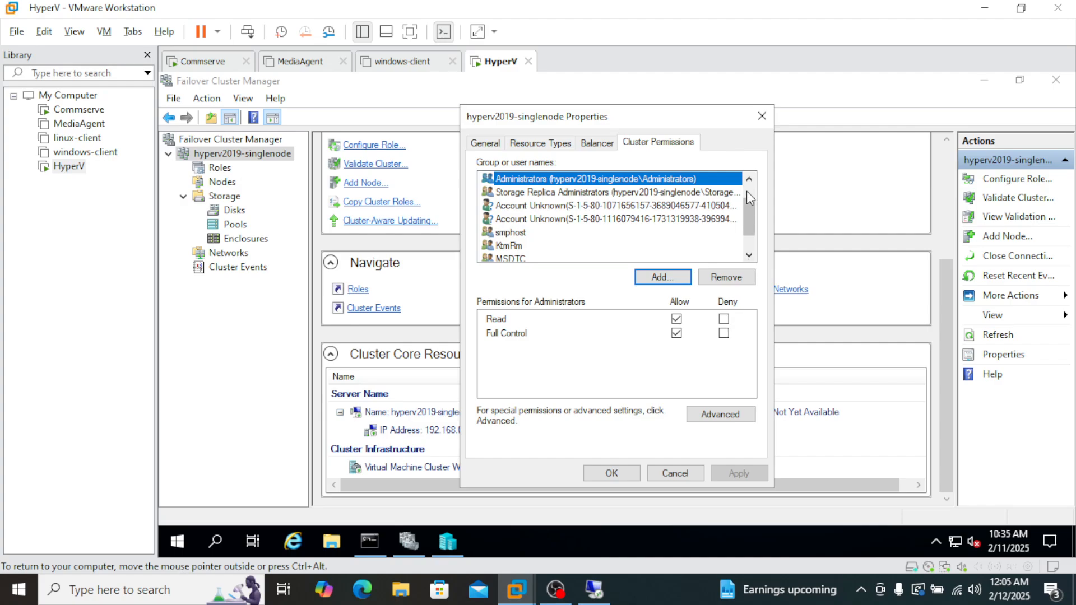
double_click(749, 256)
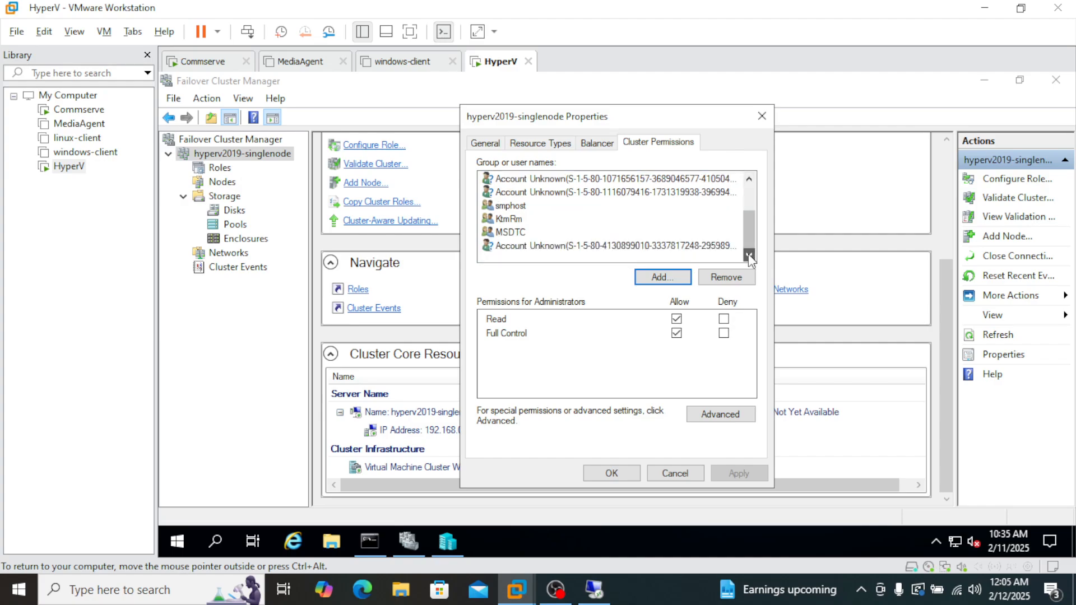
left_click(749, 180)
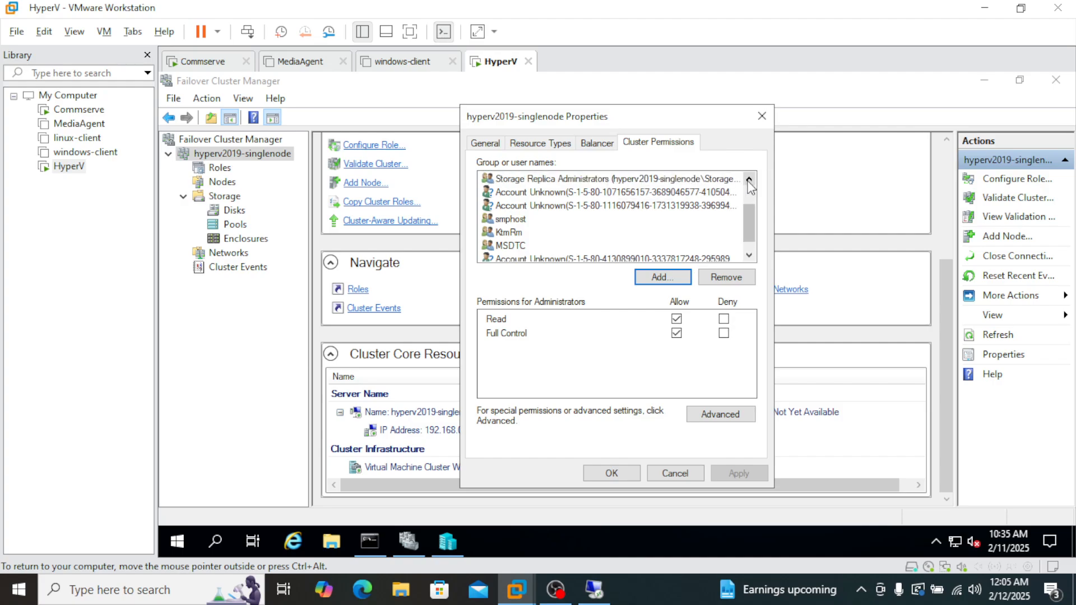
double_click(749, 179)
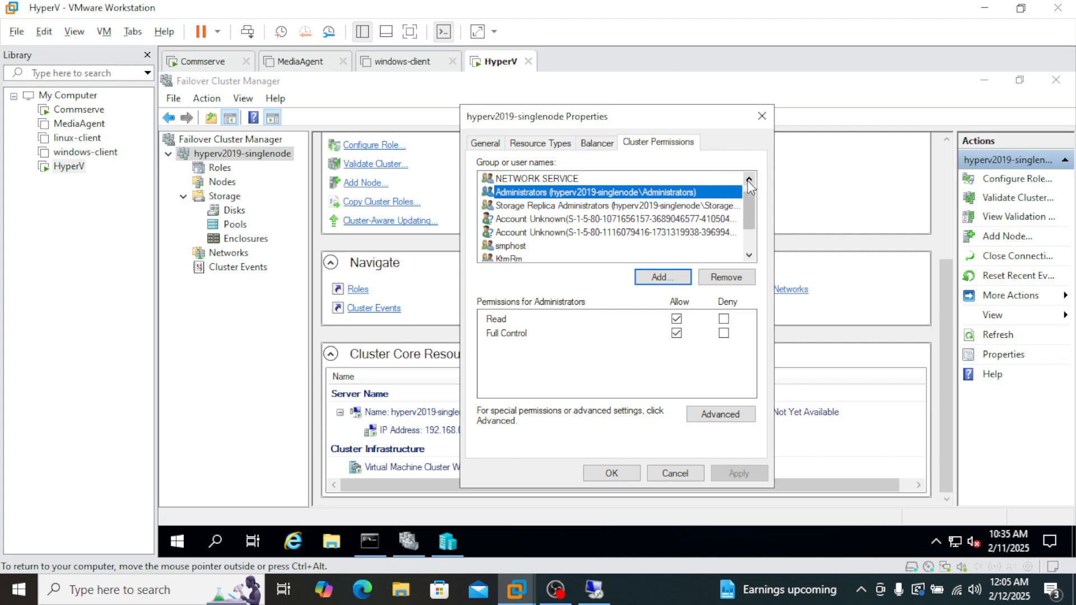
left_click(985, 10)
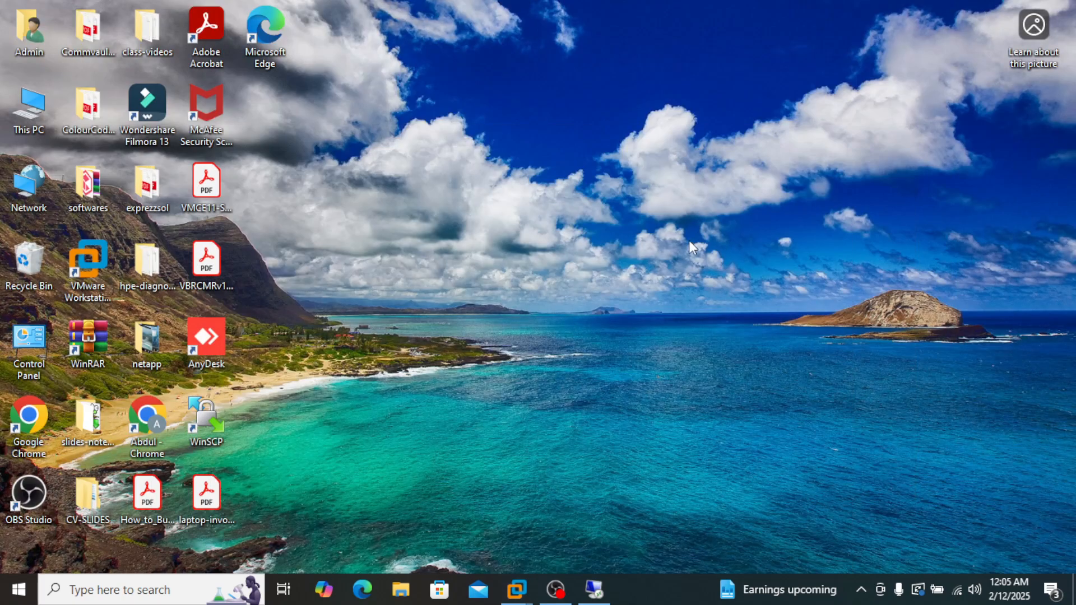
Return to the 192.168.0.200 session and select WIN-7B3AE02EC79 as the hypervisor's access node.
left_click(592, 599)
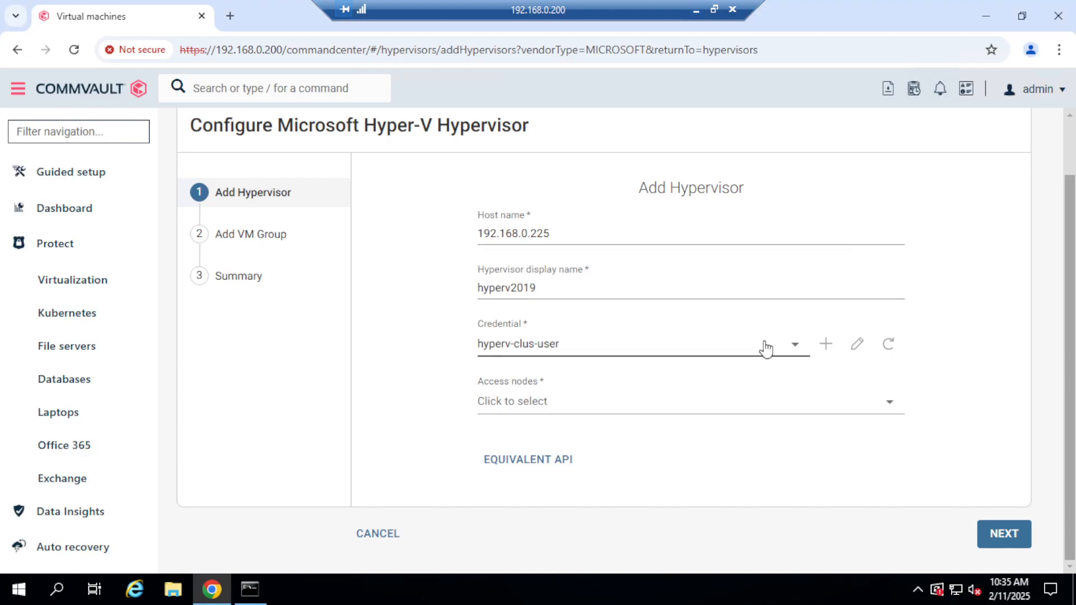
left_click(889, 411)
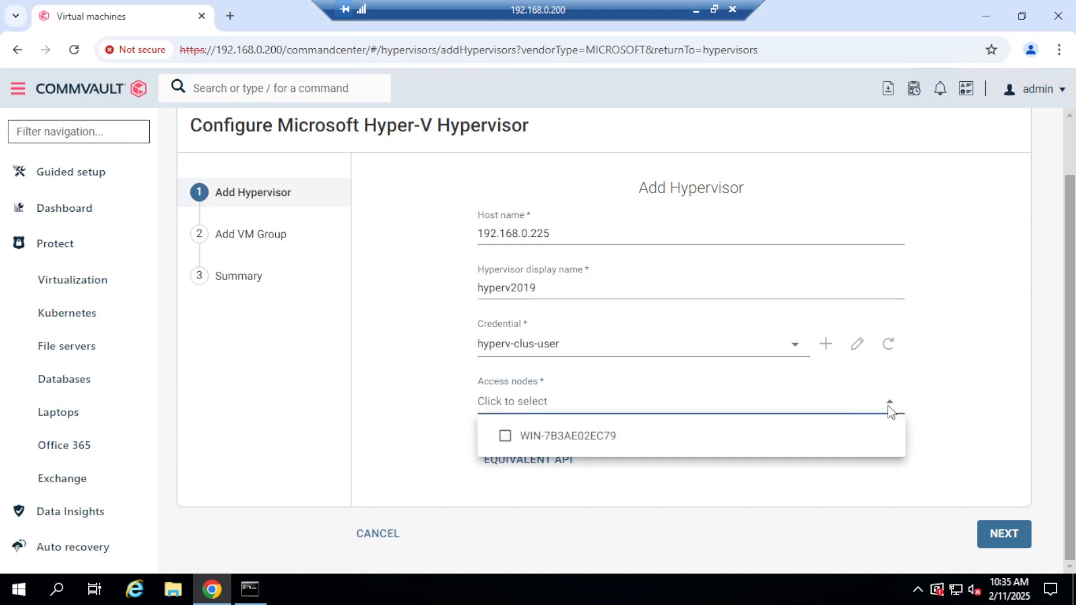
left_click(506, 438)
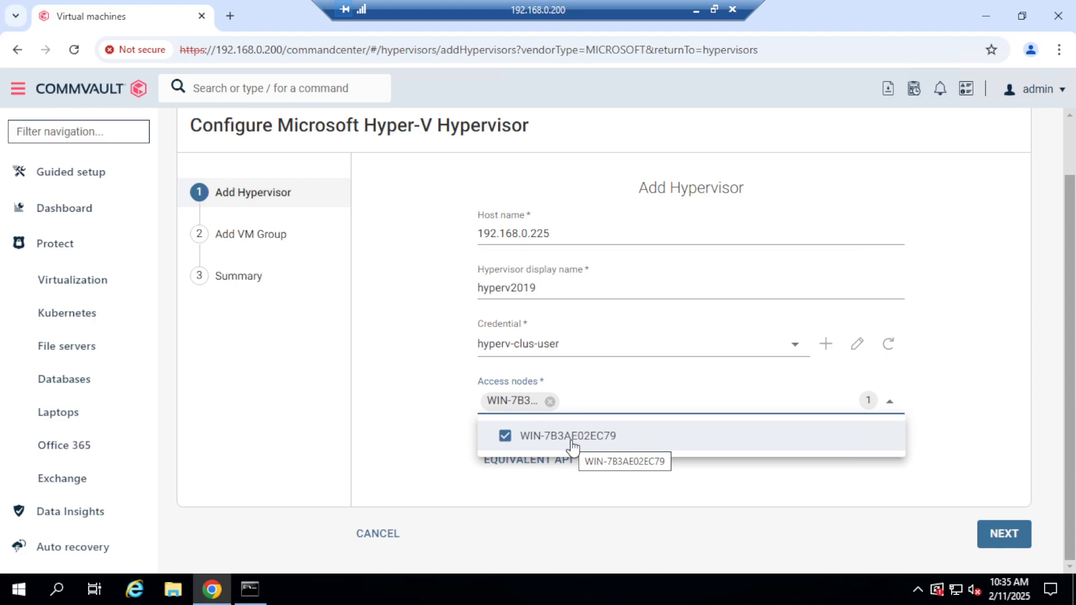
left_click(978, 491)
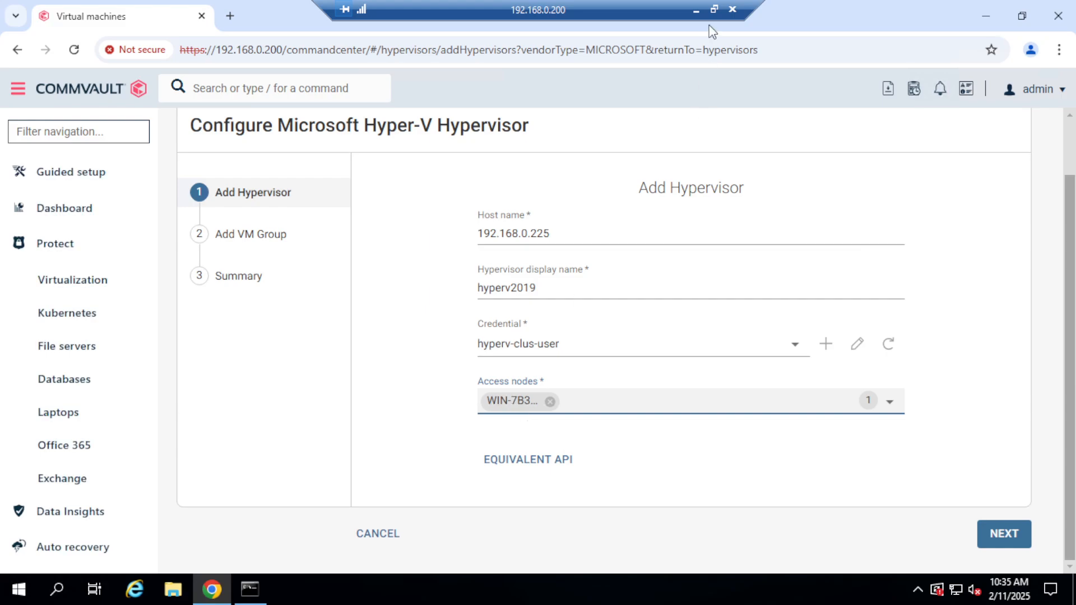
Switch to the HyperV virtual machine in VMware Workstation and check its hostname in the Command Prompt.
left_click(695, 12)
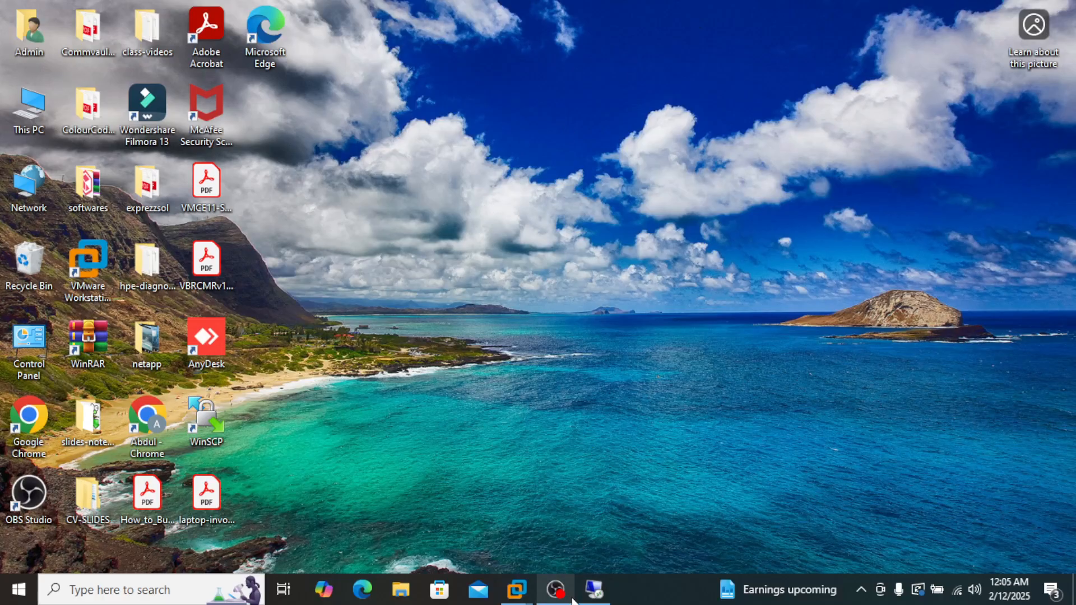
left_click(594, 589)
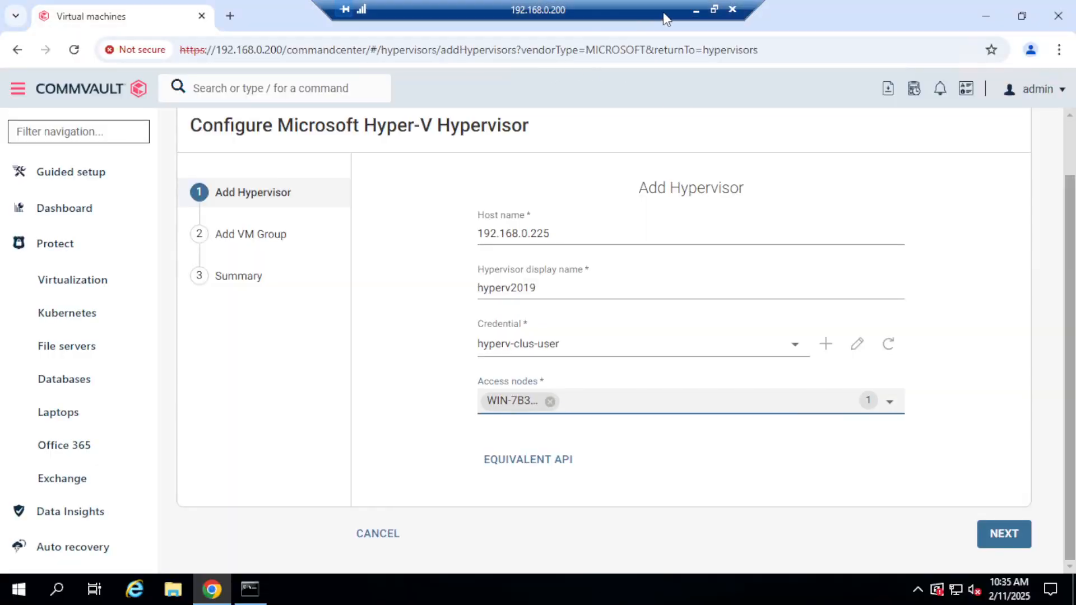
left_click(695, 11)
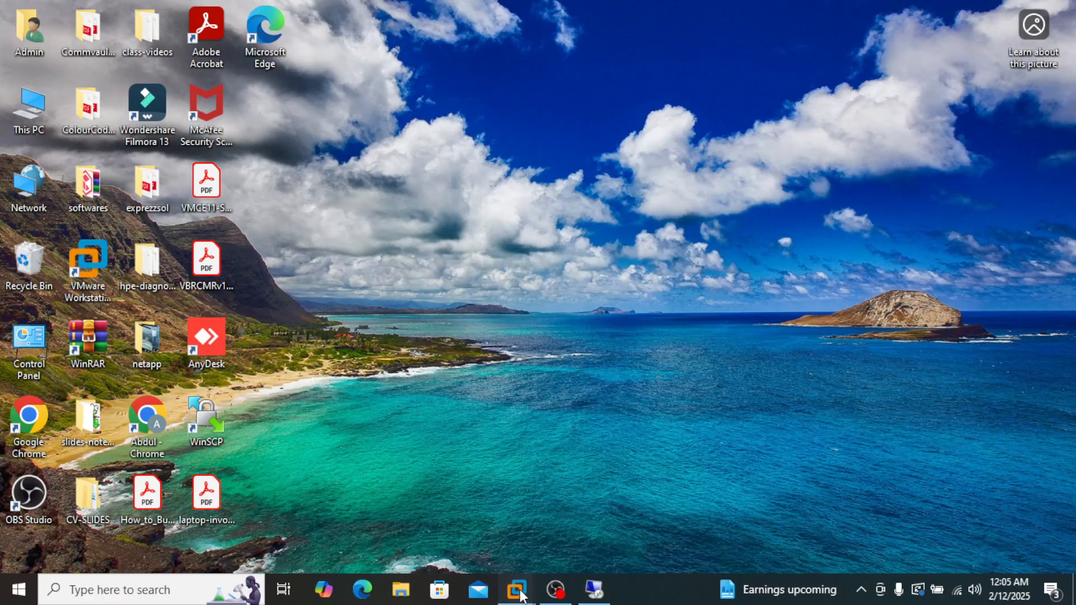
mouse_move(516, 590)
left_click(260, 507)
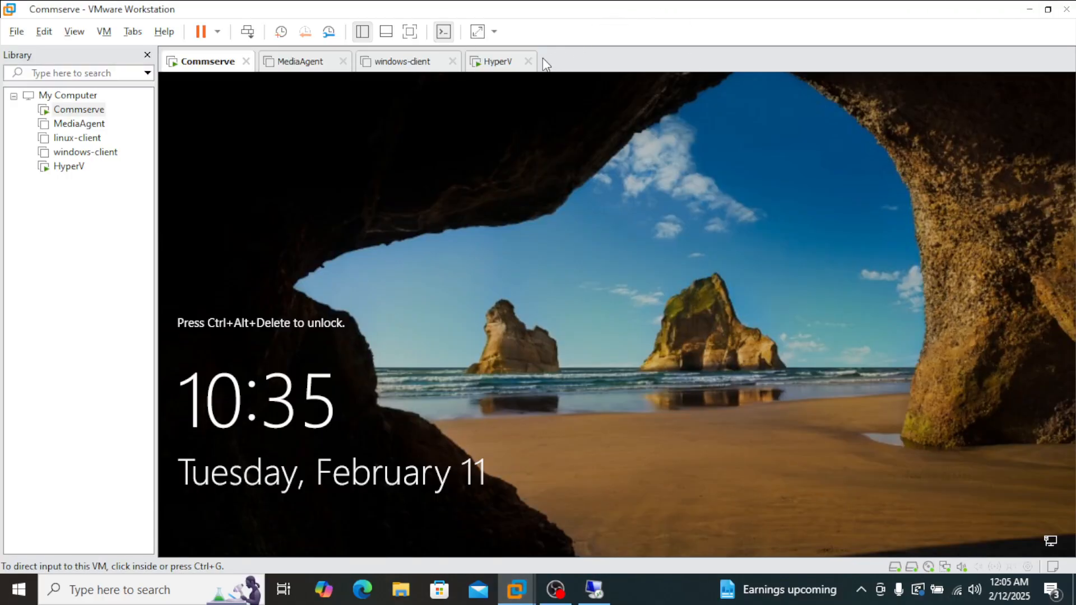
left_click(500, 62)
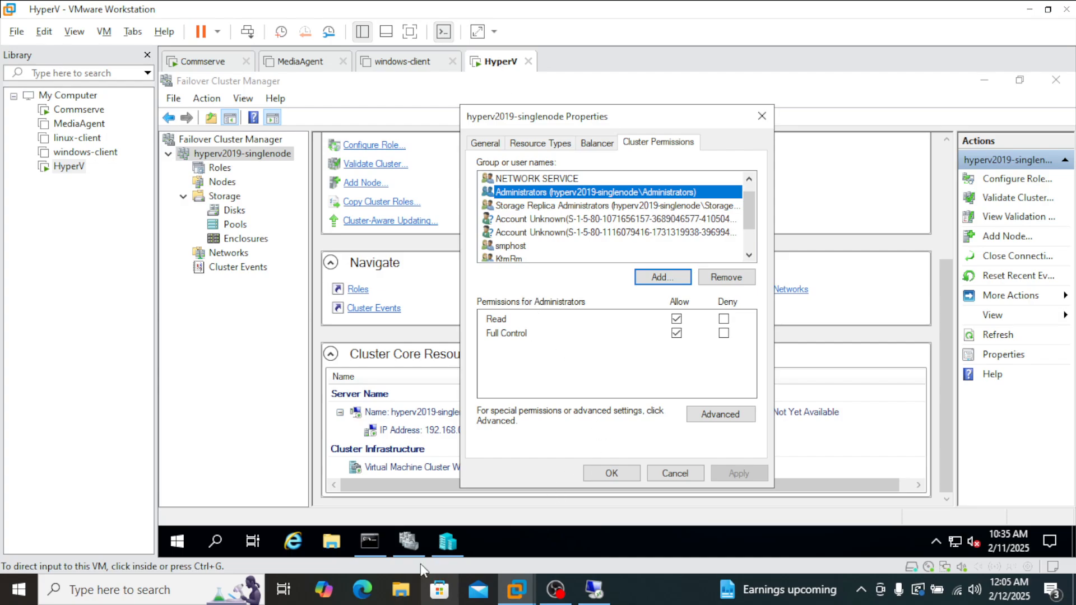
left_click(369, 541)
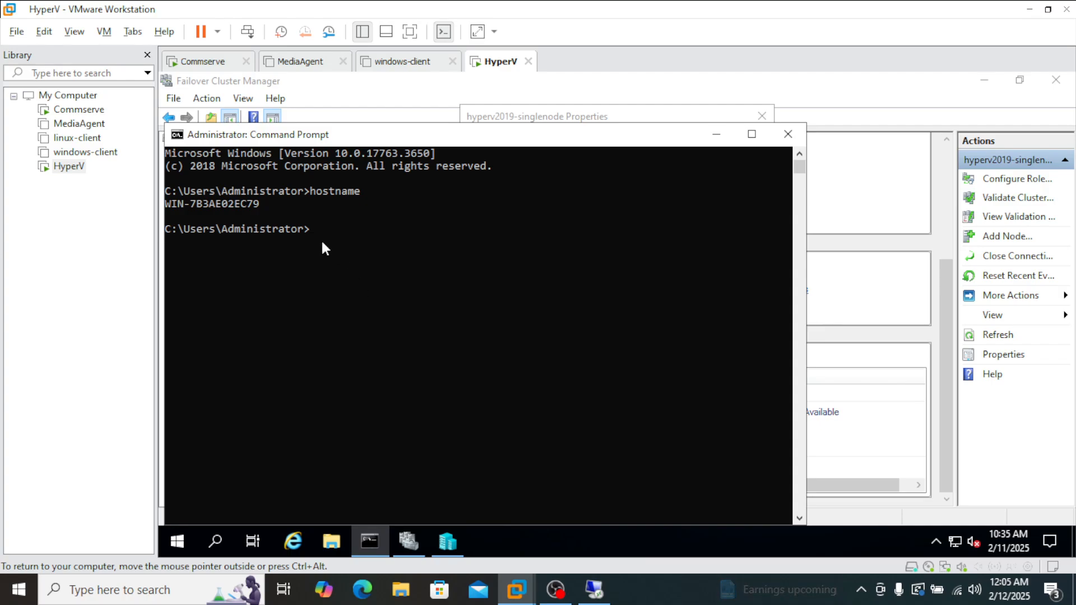
left_click_drag(257, 204, 168, 205)
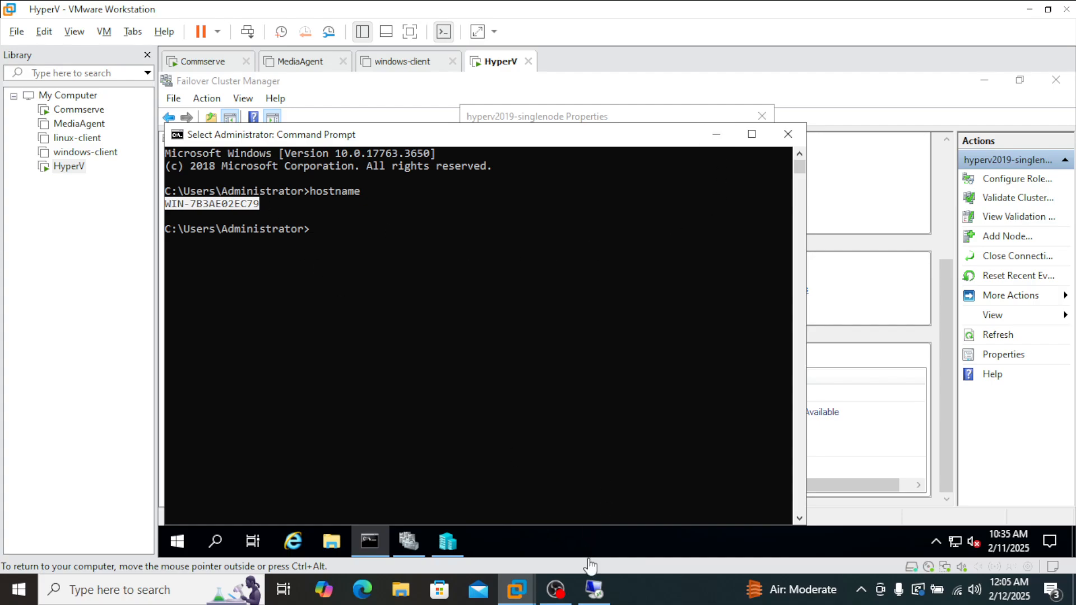
Return to the 192.168.0.200 session and submit the hypervisor settings to proceed to adding a VM group.
mouse_move(594, 589)
left_click(609, 539)
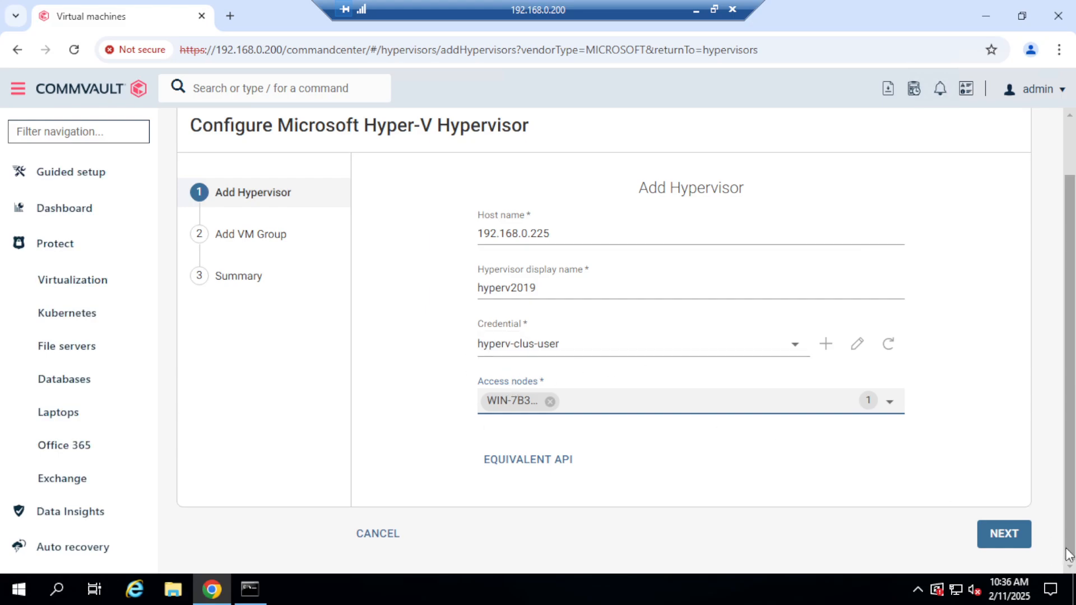
left_click(1012, 536)
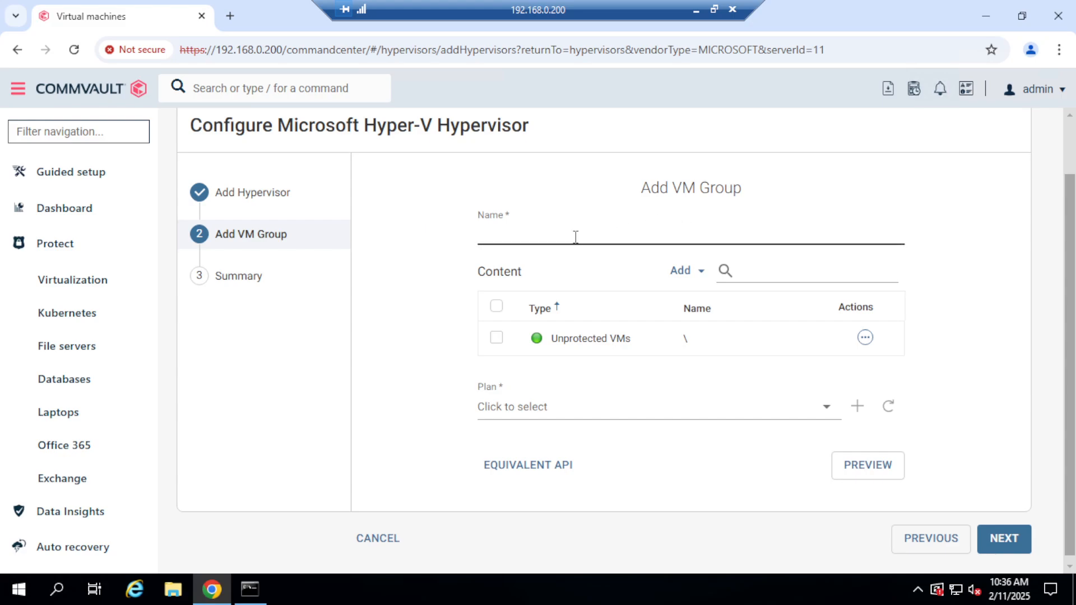
Name the new VM group critical-vms.
left_click(547, 235)
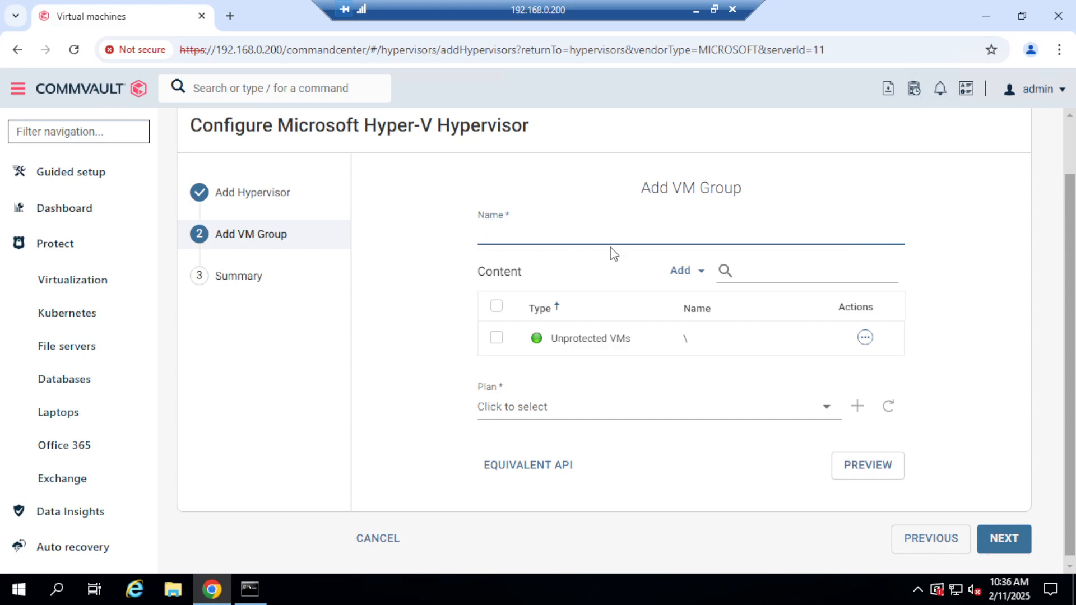
left_click(1003, 547)
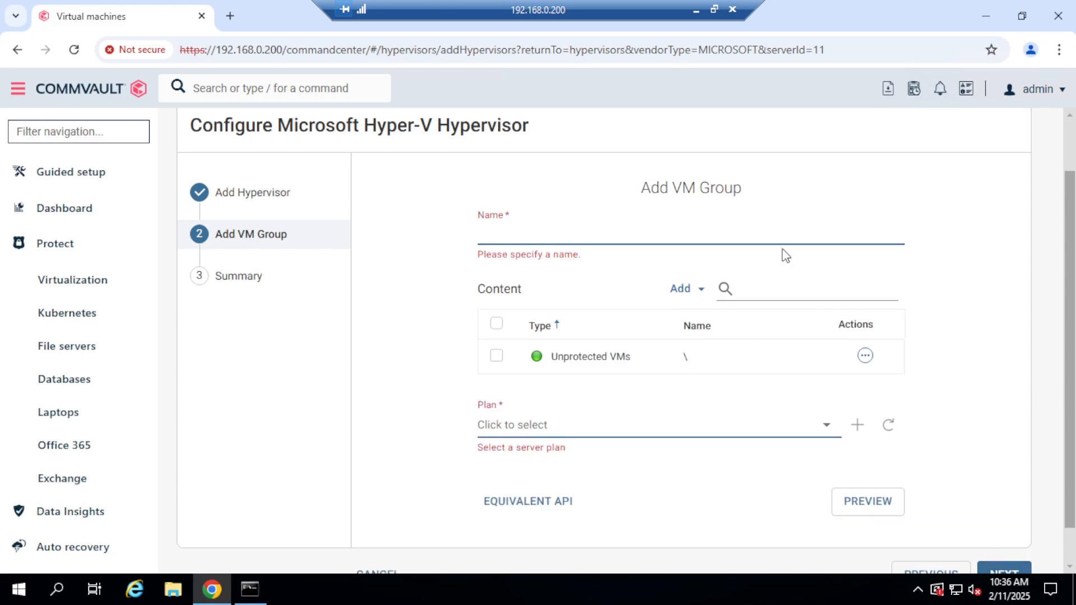
left_click(515, 231)
type("criticical")
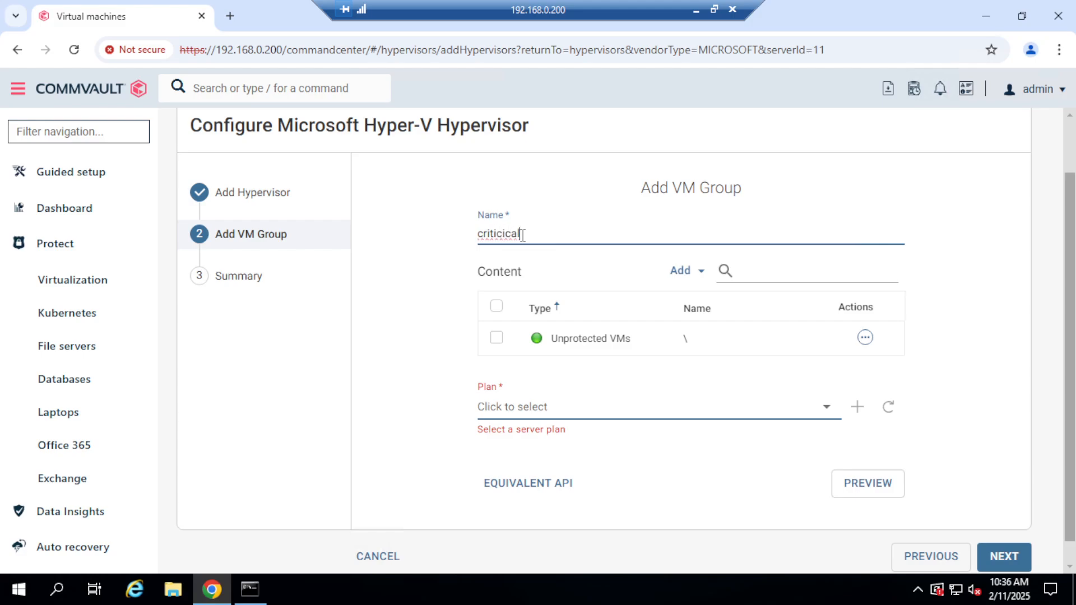
key("BackSpace")
key("BackSpace")
key("BackSpace")
key("BackSpace")
type("m")
Select the Unprotected VMs entry in the VM group's content and review the options for adding content and acting on the entry.
left_click_drag(1070, 258, 1069, 301)
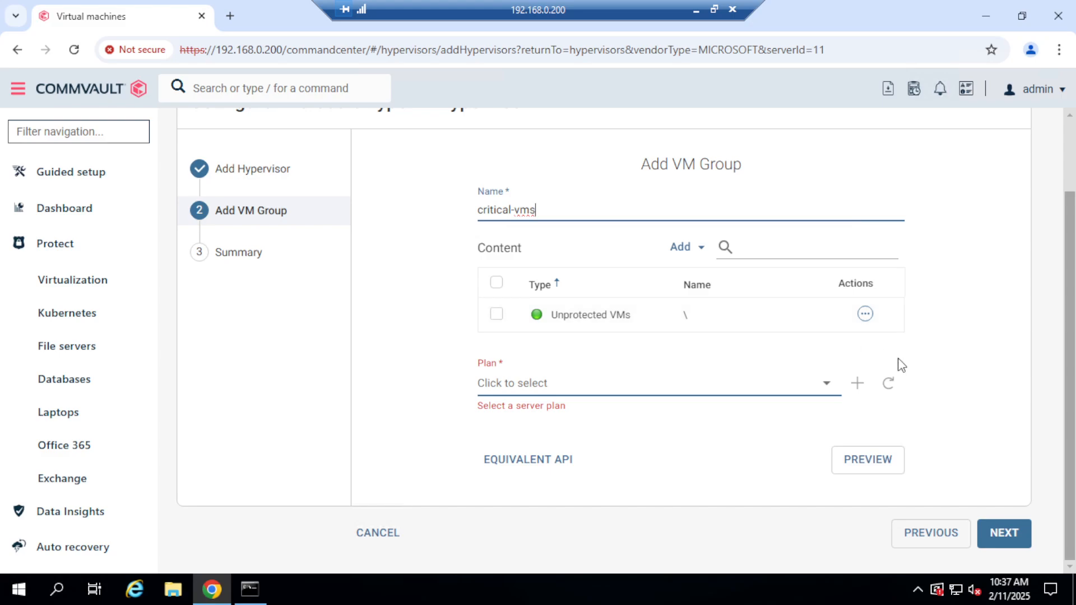
left_click(703, 253)
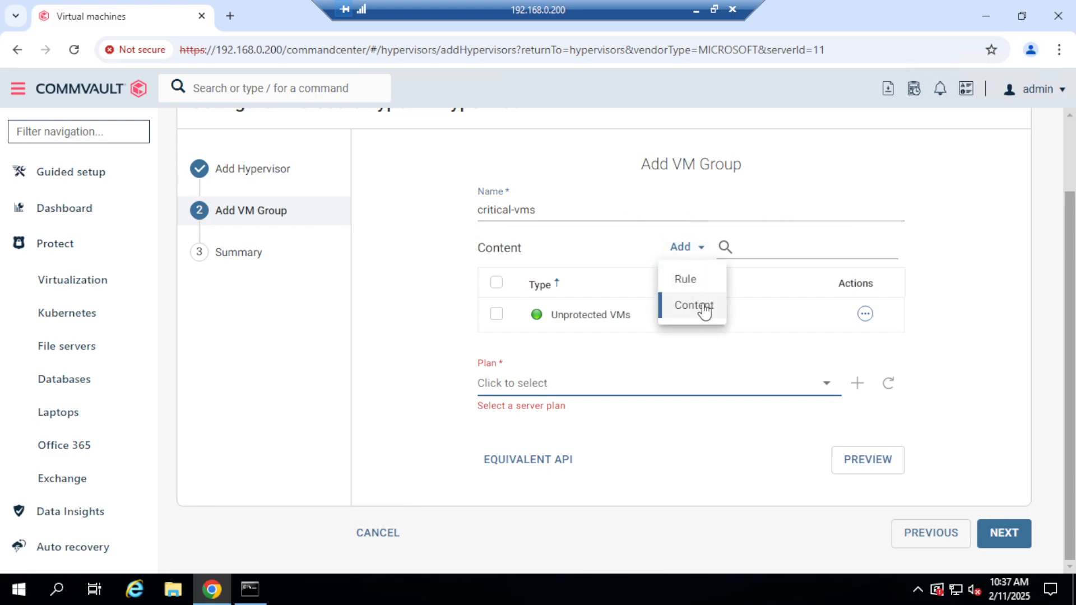
left_click(492, 322)
left_click(493, 319)
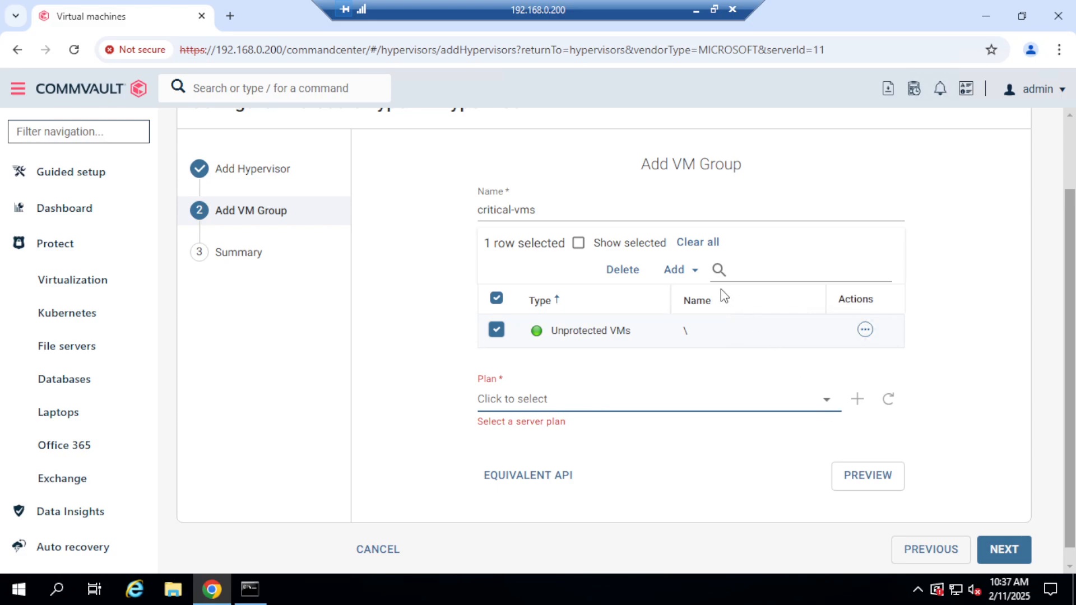
left_click(691, 275)
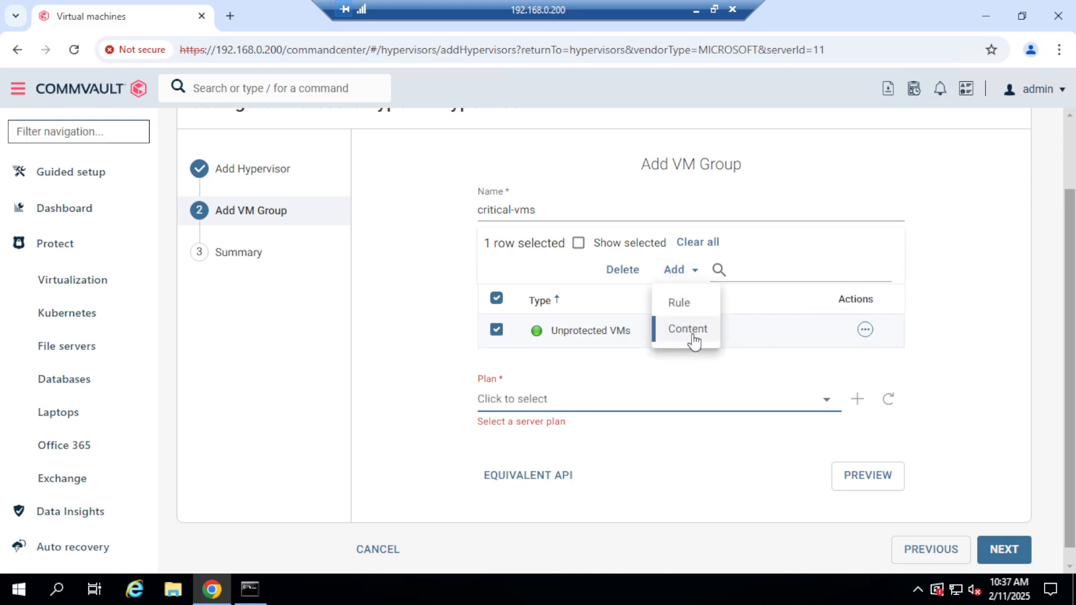
left_click(968, 312)
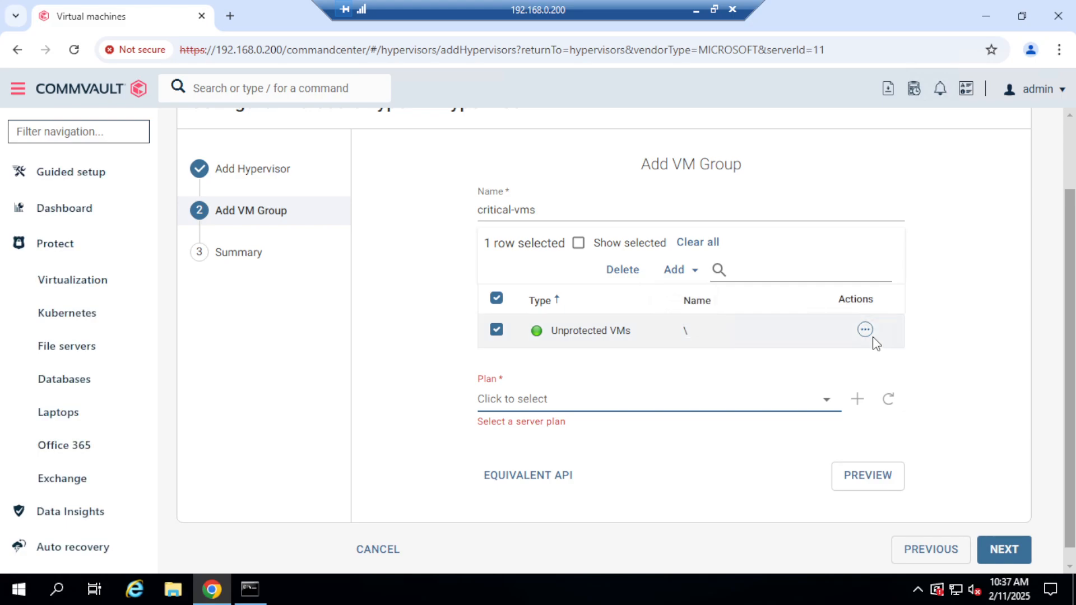
left_click(866, 332)
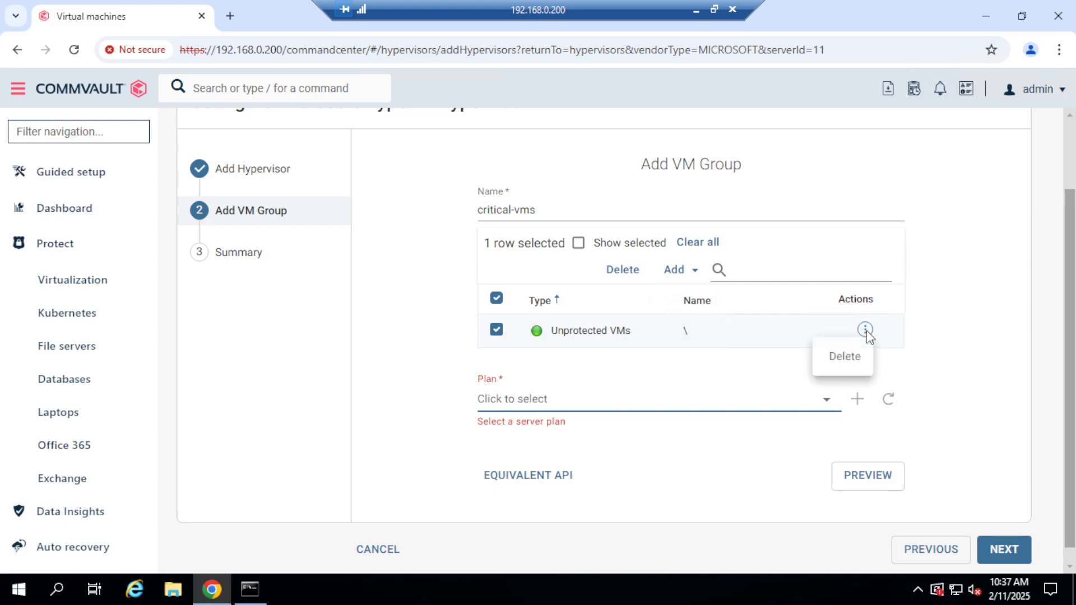
left_click(949, 365)
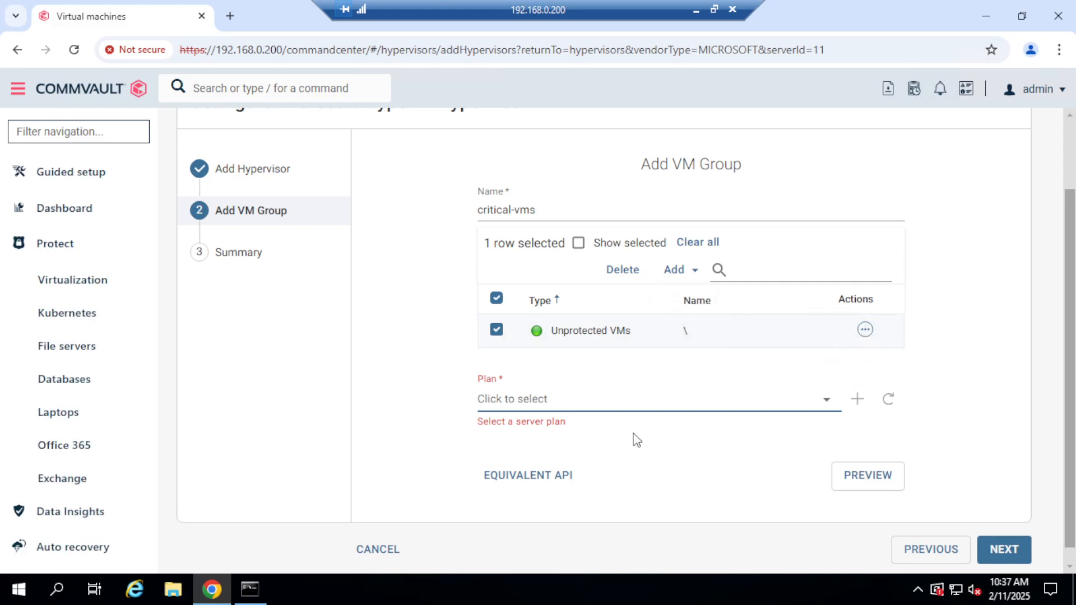
Assign the linux-fs-1week-dedupe plan to the VM group and finish the Hyper-V hypervisor configuration.
left_click(829, 407)
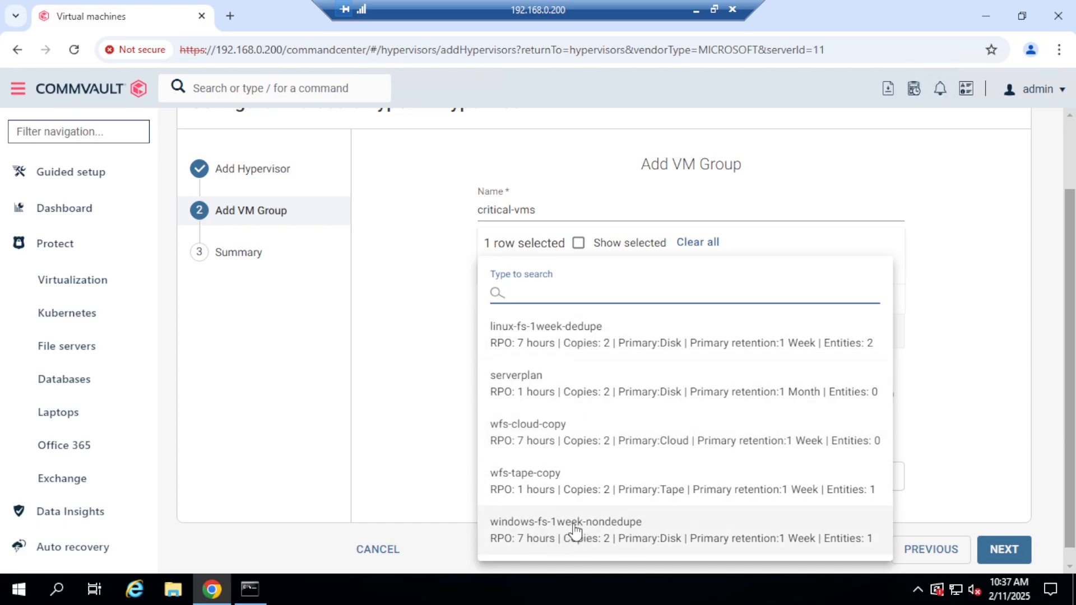
left_click(558, 345)
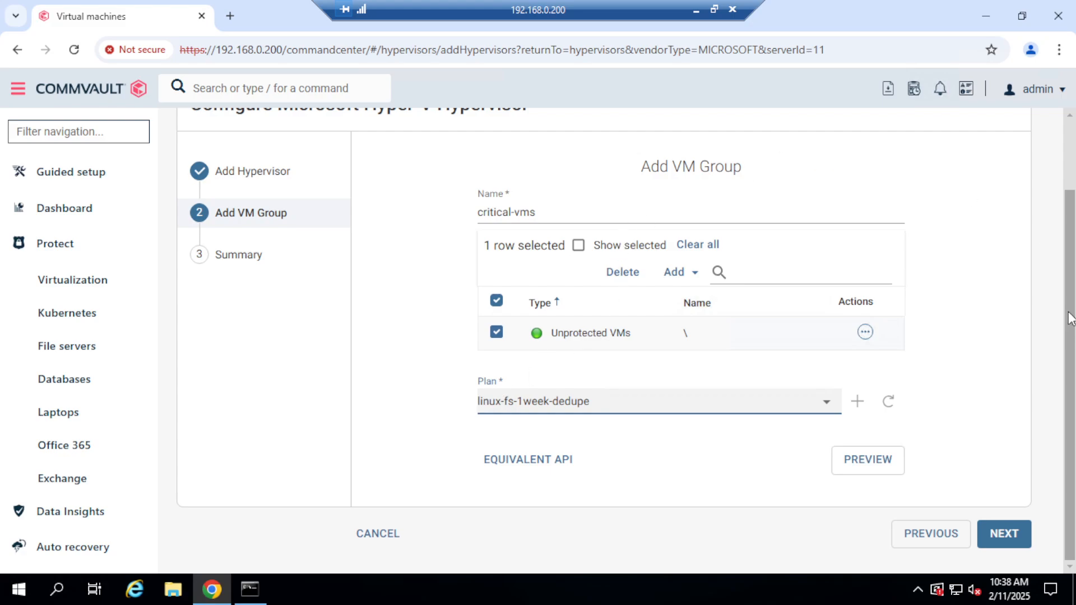
left_click(828, 408)
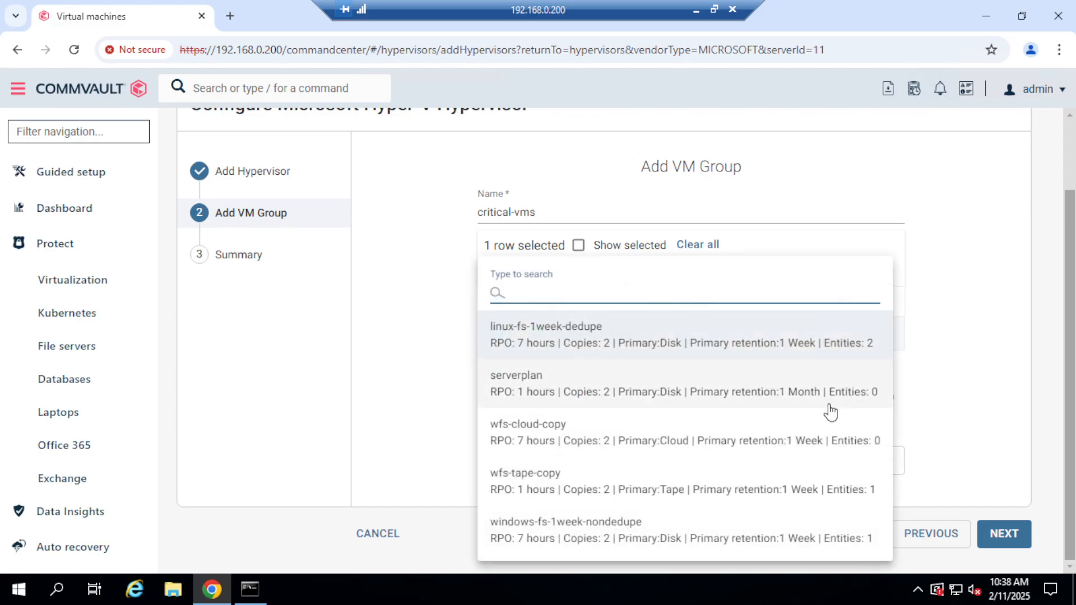
left_click(971, 396)
left_click(827, 409)
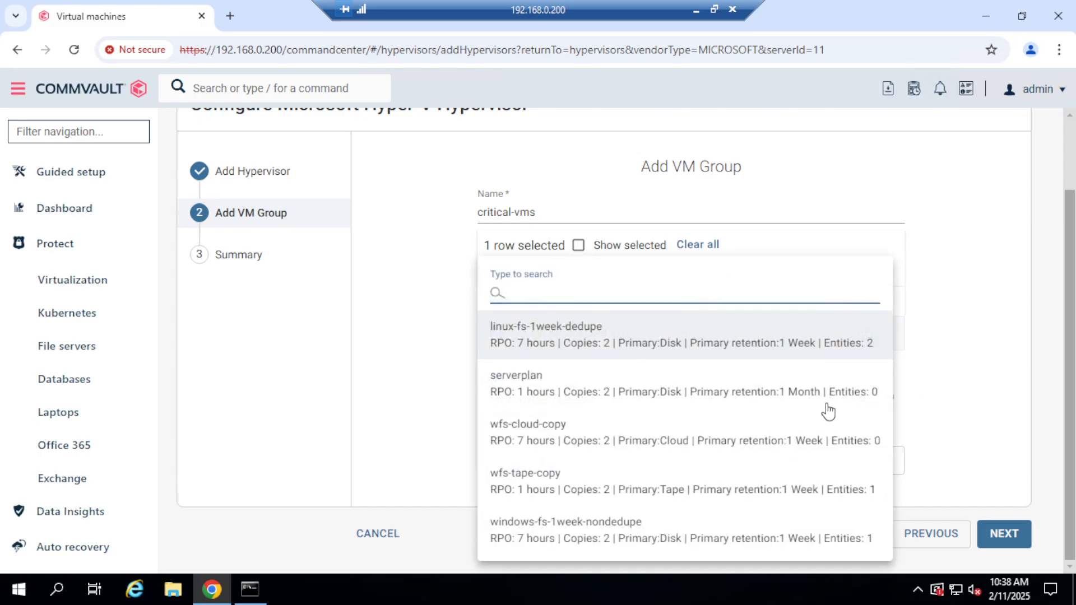
left_click(605, 340)
left_click(1005, 534)
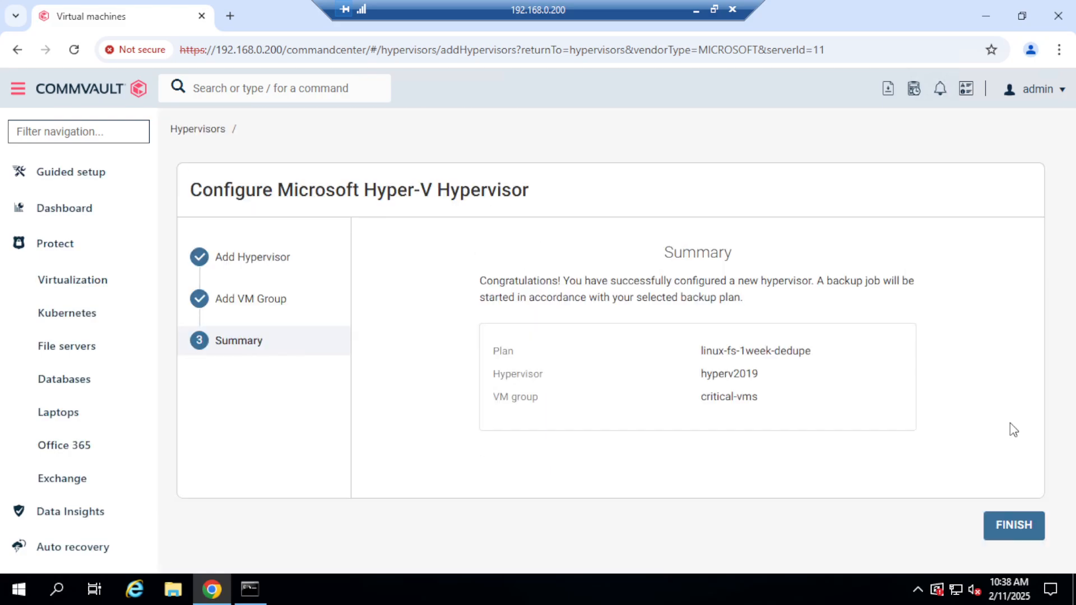
left_click(1015, 528)
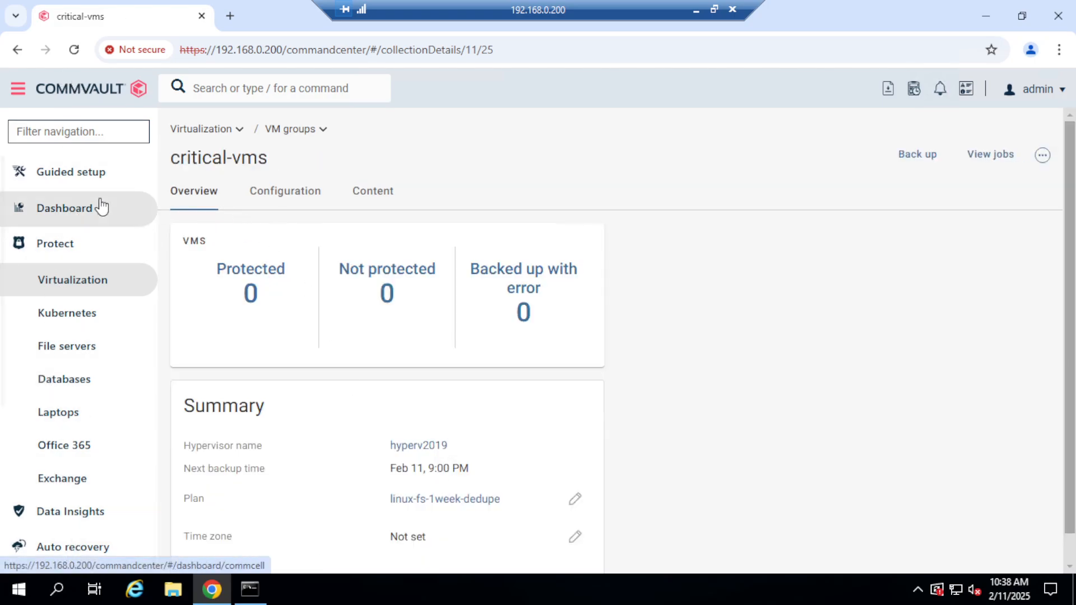
Open the Install Software job for WIN-7B3AE02EC79 from the active jobs and examine its overview and client details.
left_click(21, 253)
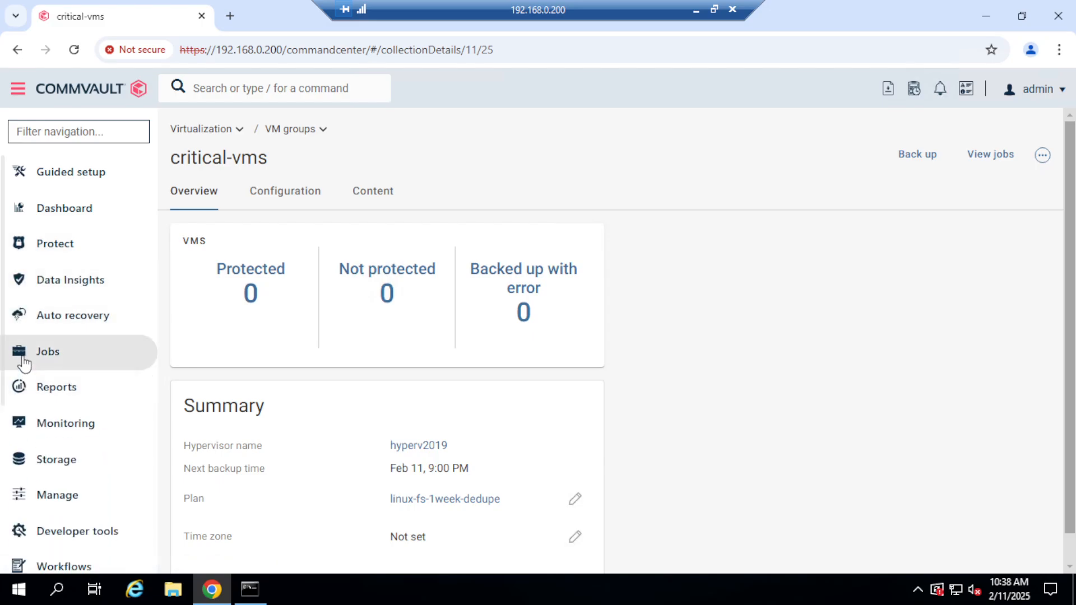
left_click(23, 359)
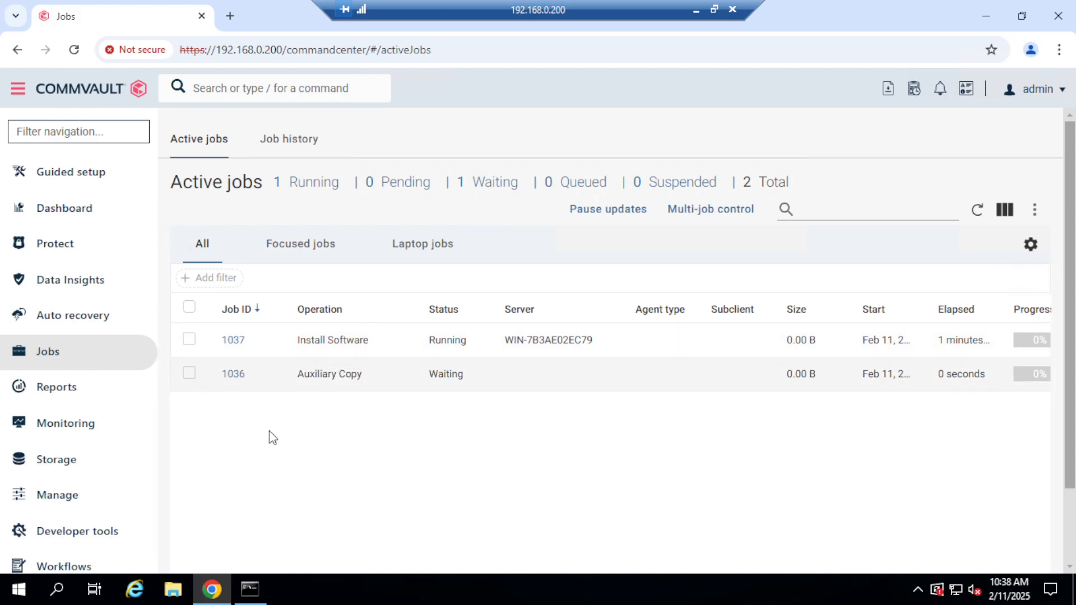
left_click(233, 340)
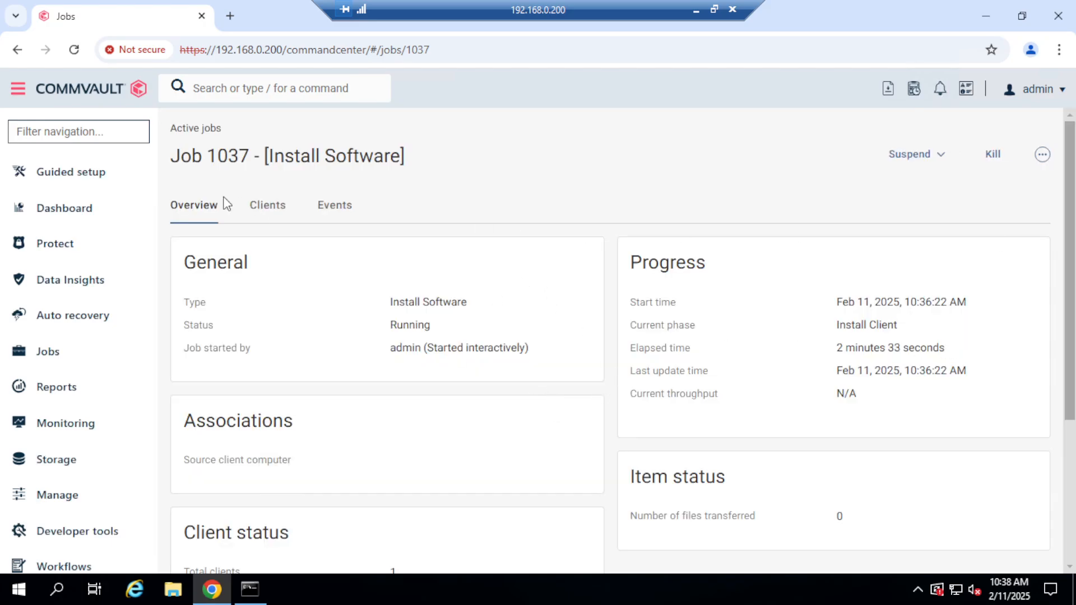
left_click(272, 210)
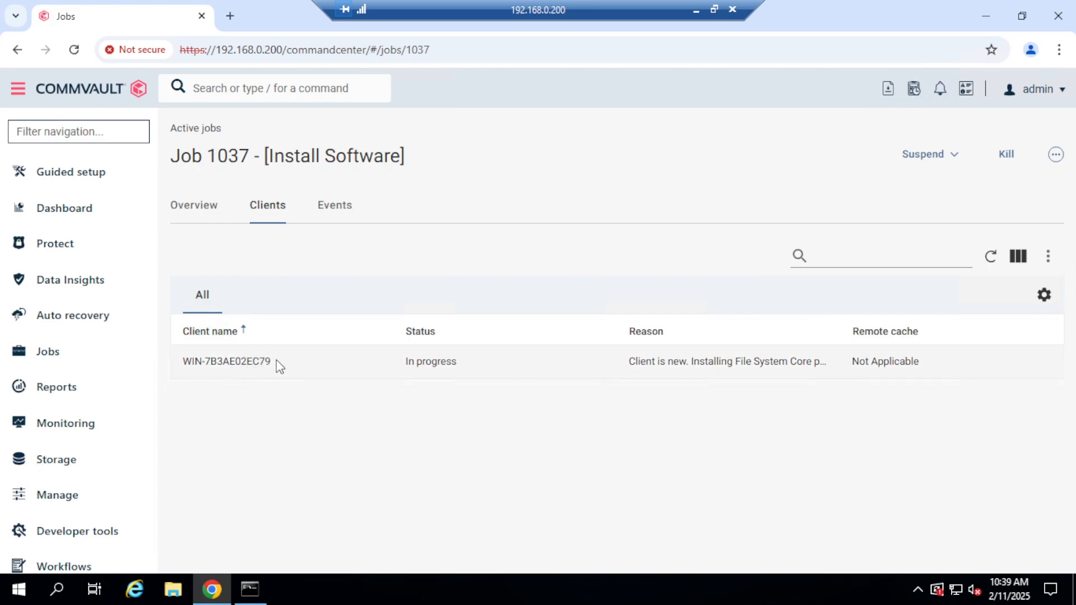
left_click_drag(278, 361, 185, 359)
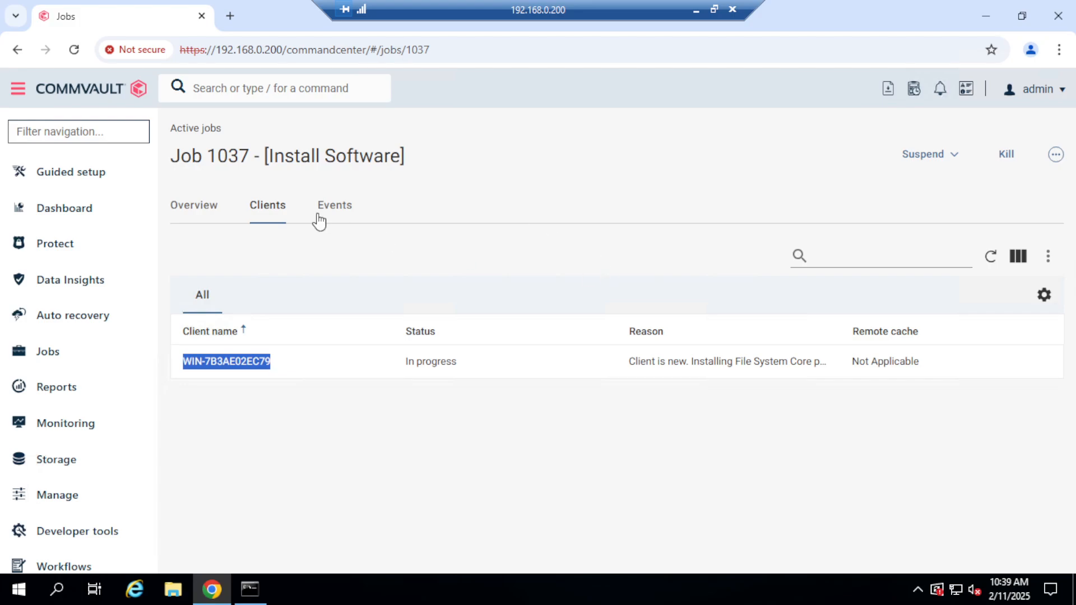
left_click(181, 213)
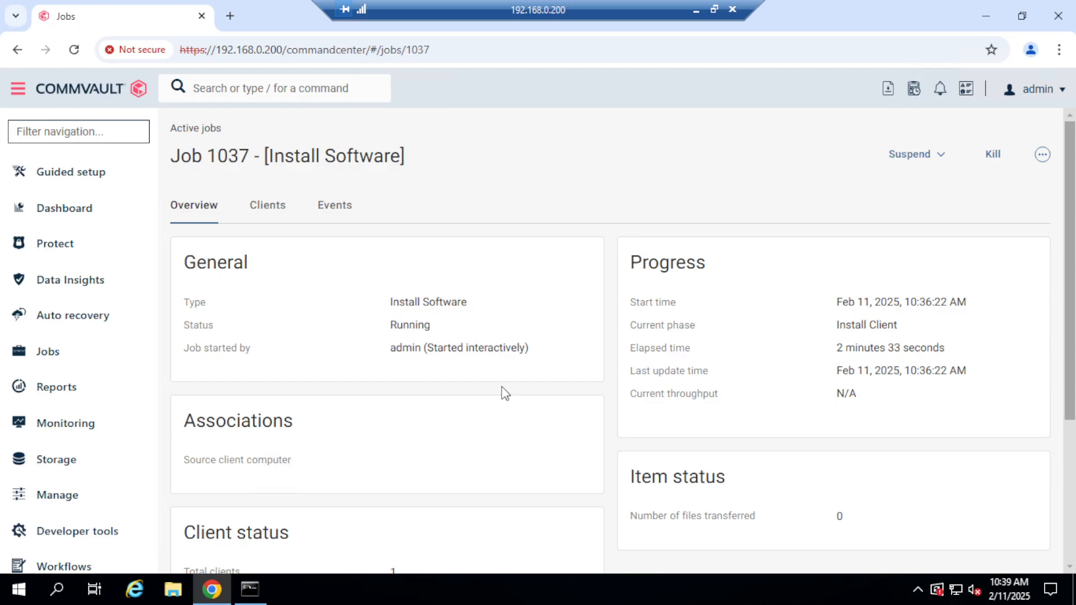
Go back to the active jobs list, switch to VMware Workstation, and return to the 192.168.0.200 session to recheck the installation job.
left_click(48, 352)
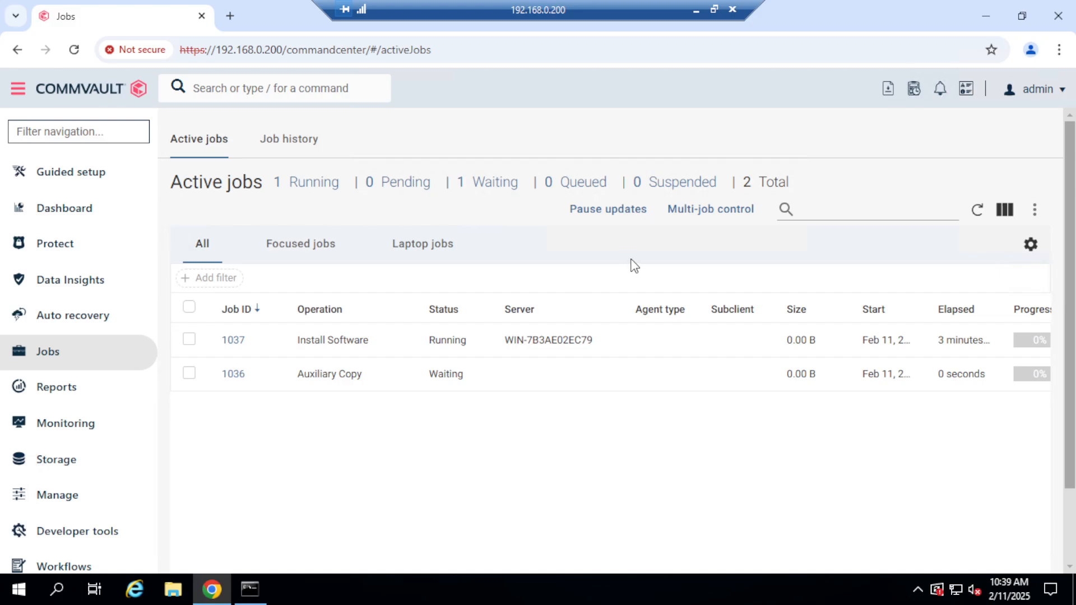
left_click(694, 17)
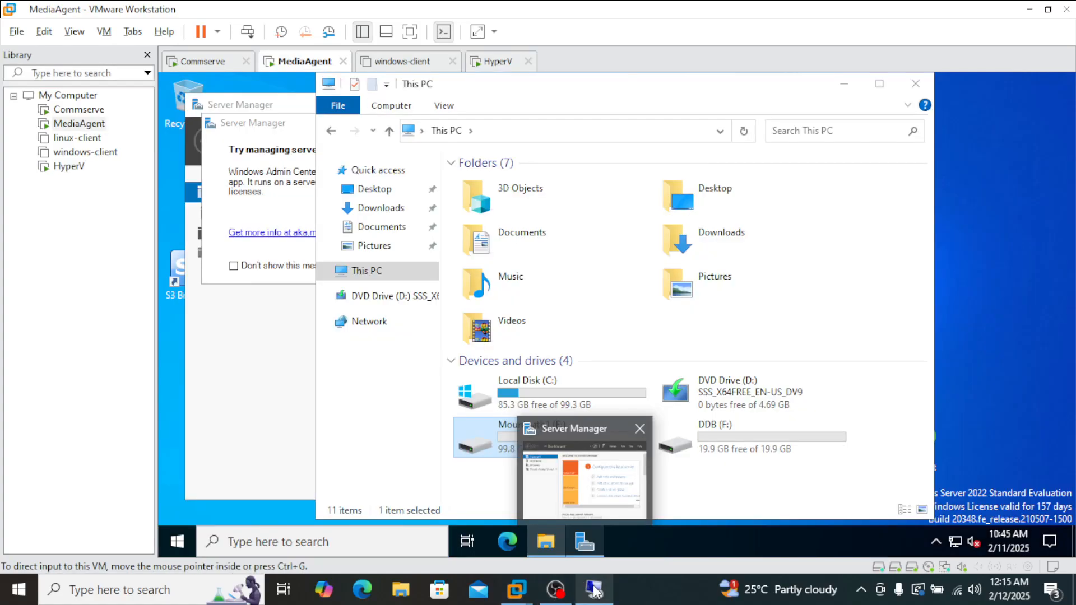
left_click(593, 586)
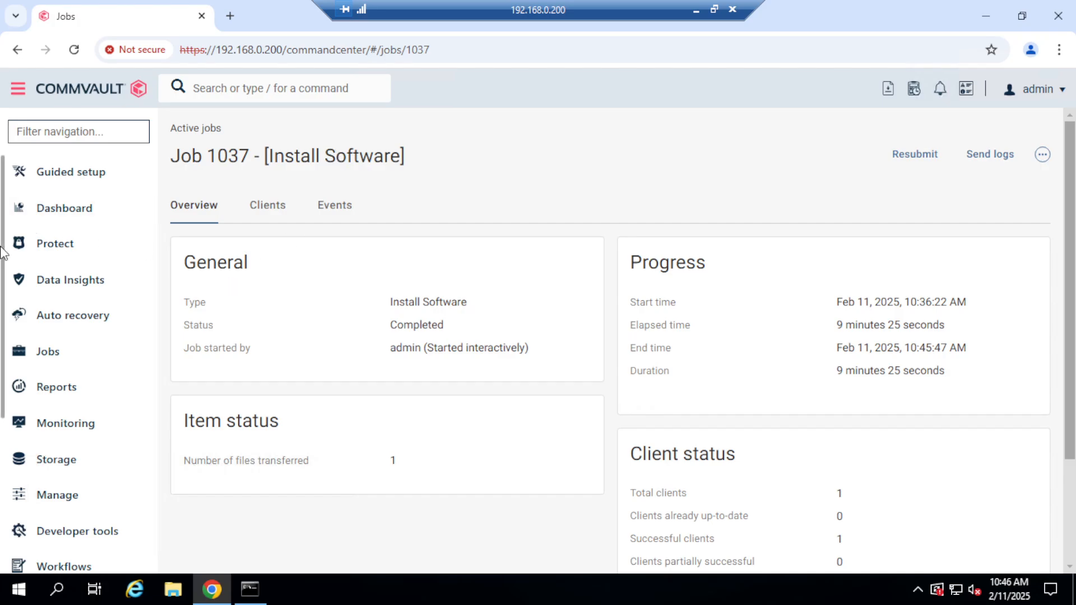
Open the Servers list and switch to the HyperV virtual machine in VMware Workstation to compare its hostname with the listed access node.
left_click(18, 496)
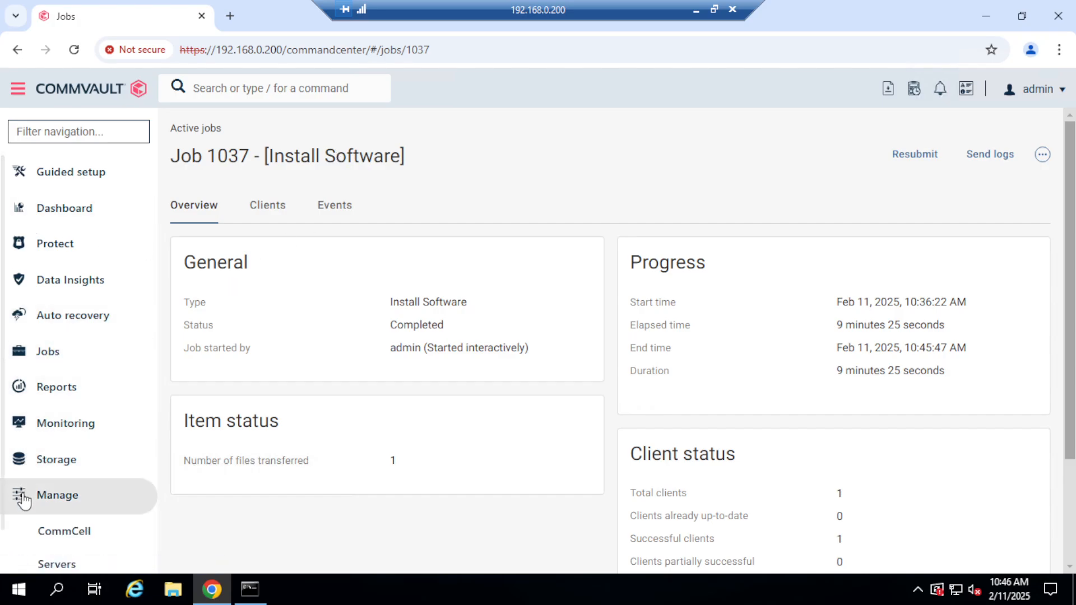
left_click(48, 562)
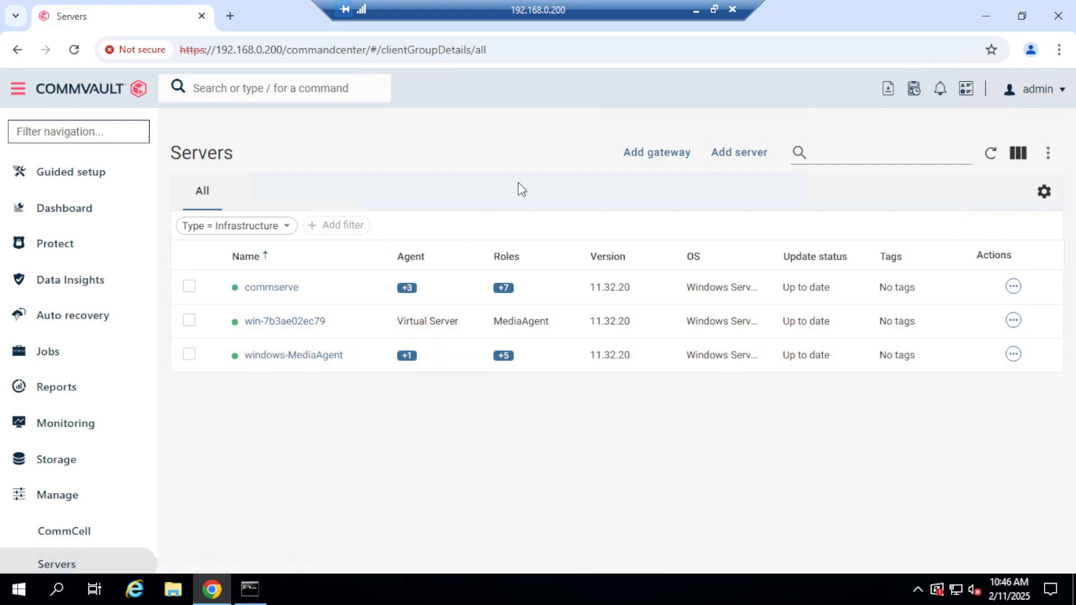
left_click(697, 11)
left_click(491, 65)
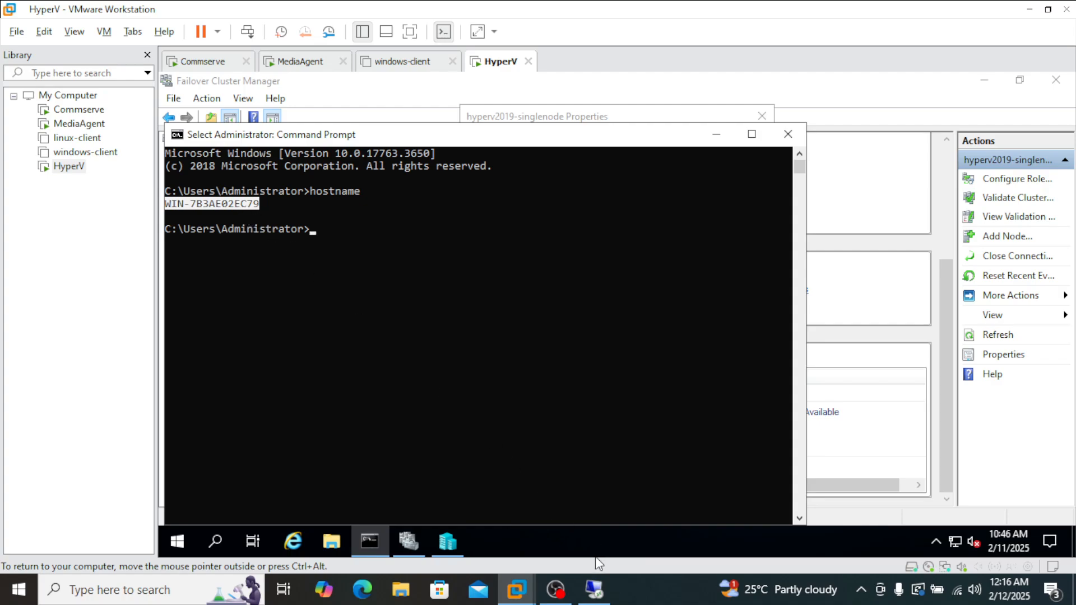
Return to the 192.168.0.200 session and set the server list's Type filter to All.
left_click(596, 588)
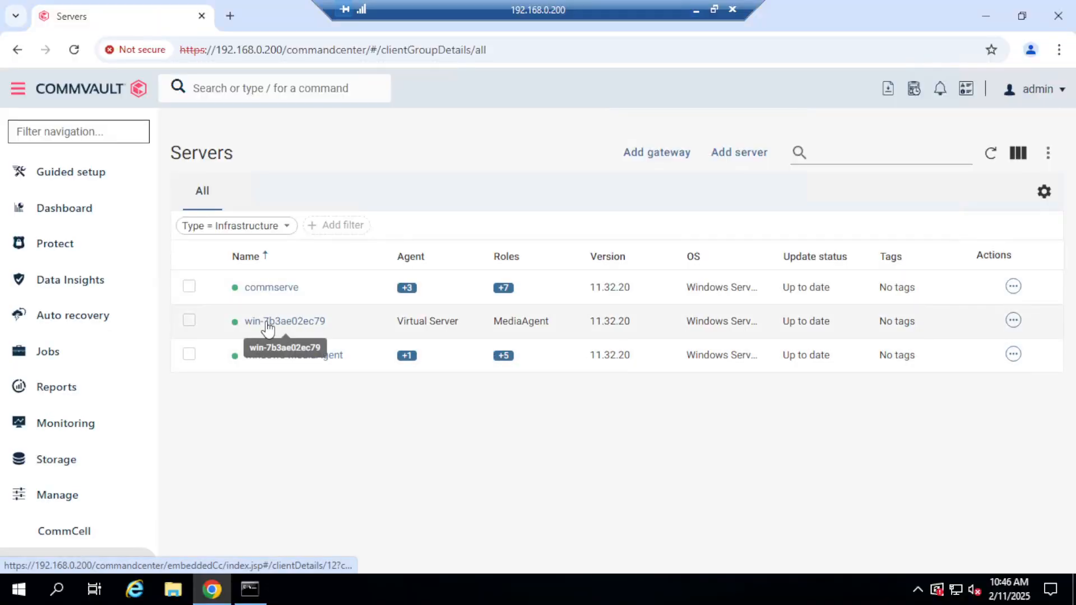
left_click(288, 228)
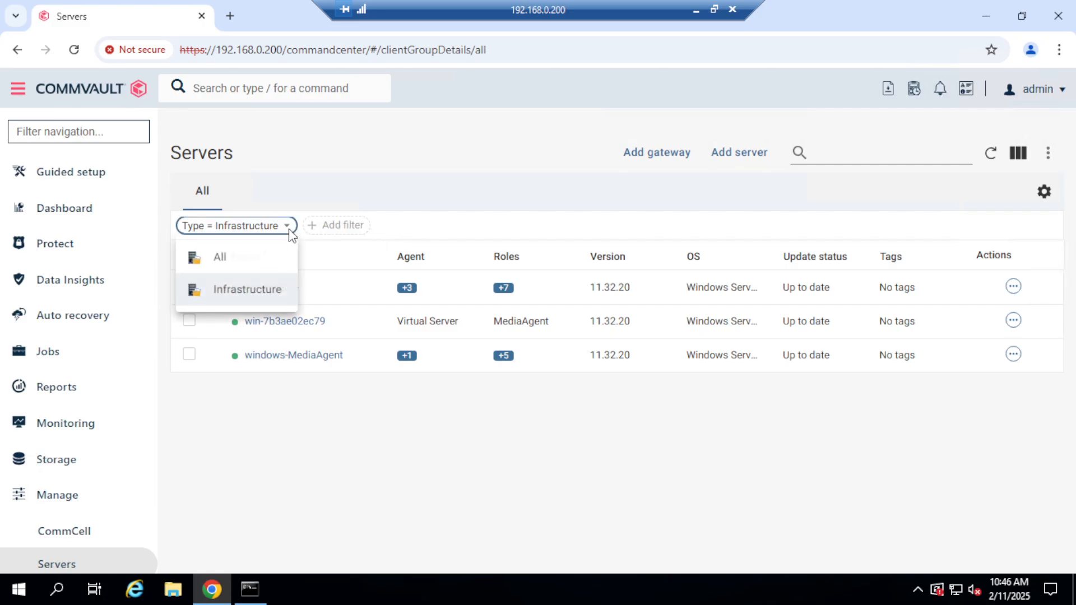
left_click(257, 262)
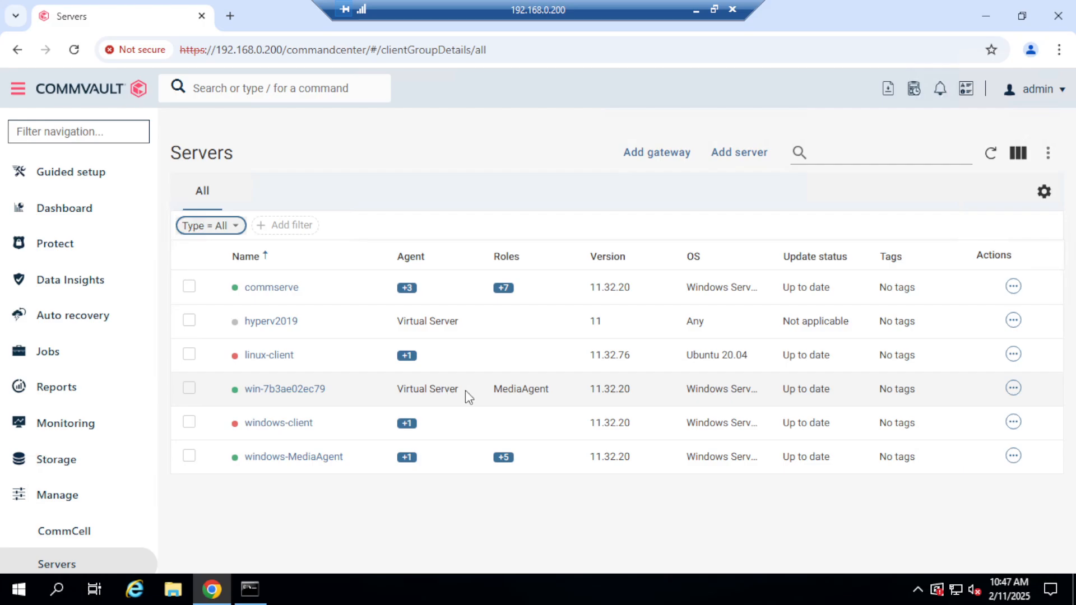
Open the Virtualization section and check the configured entries under Hypervisors and VM groups.
left_click(67, 245)
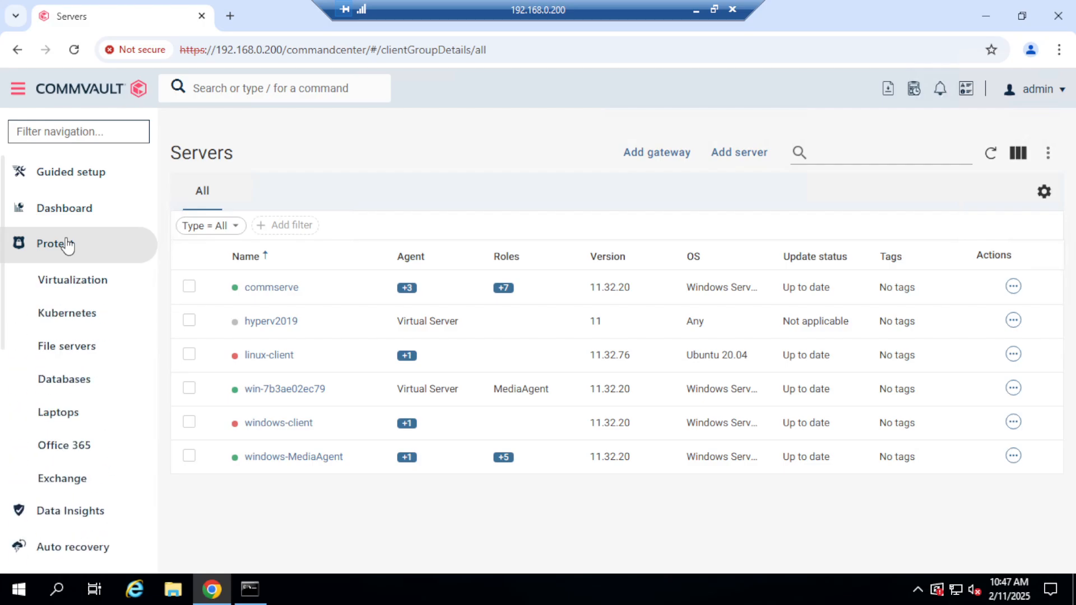
left_click(67, 293)
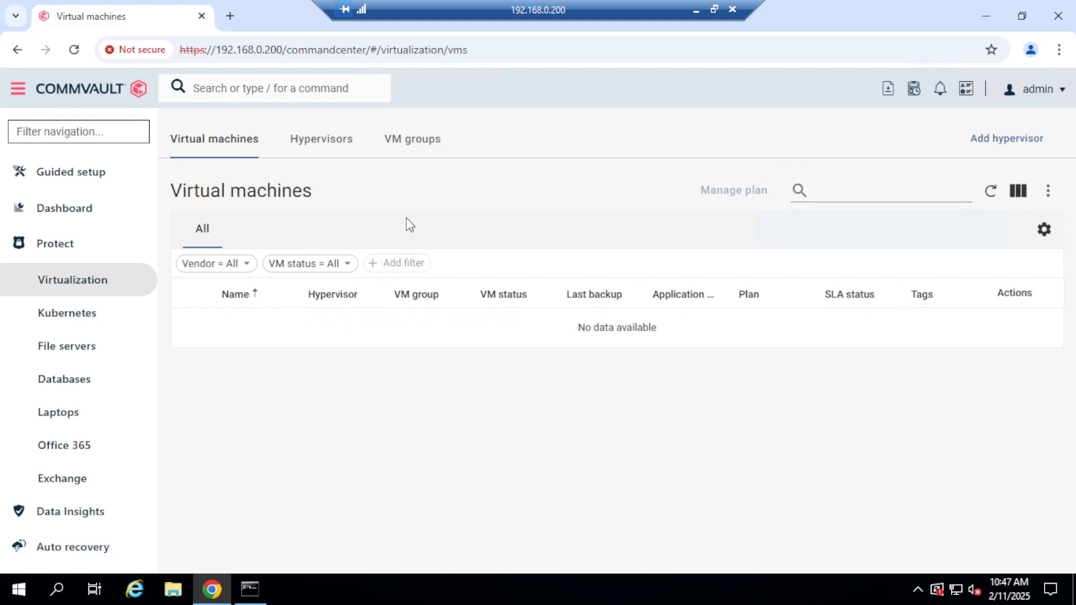
left_click(339, 153)
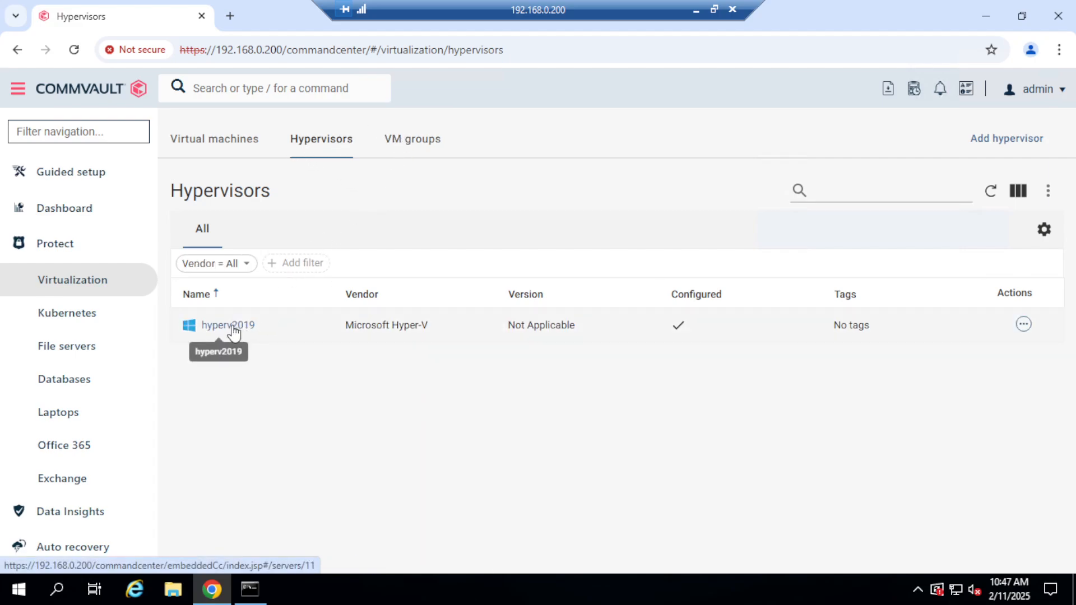
left_click(426, 145)
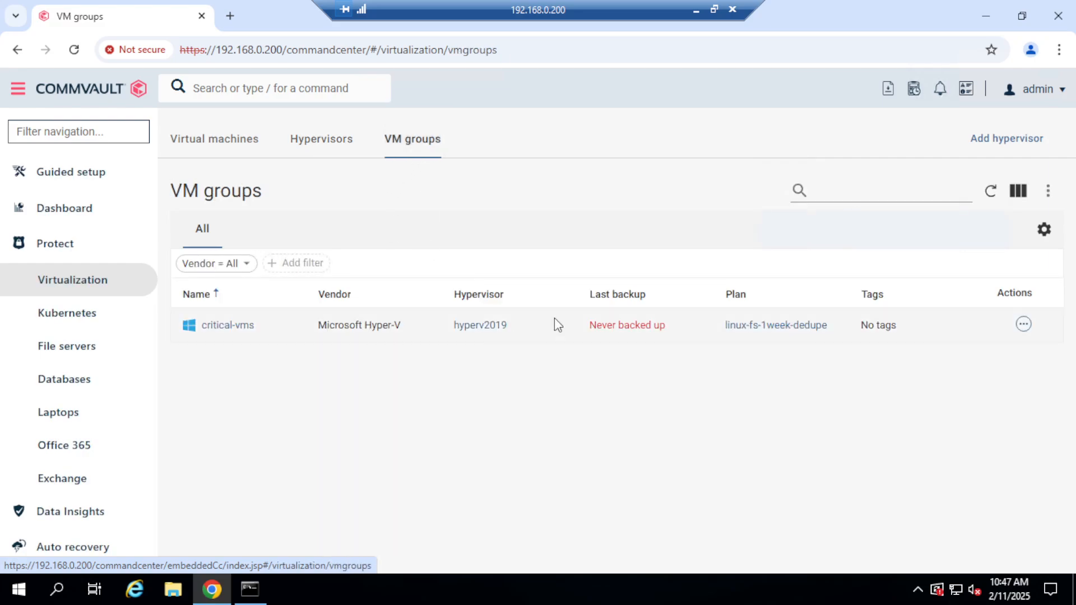
Open the critical-vms VM group and review its content and overview summary.
left_click(241, 331)
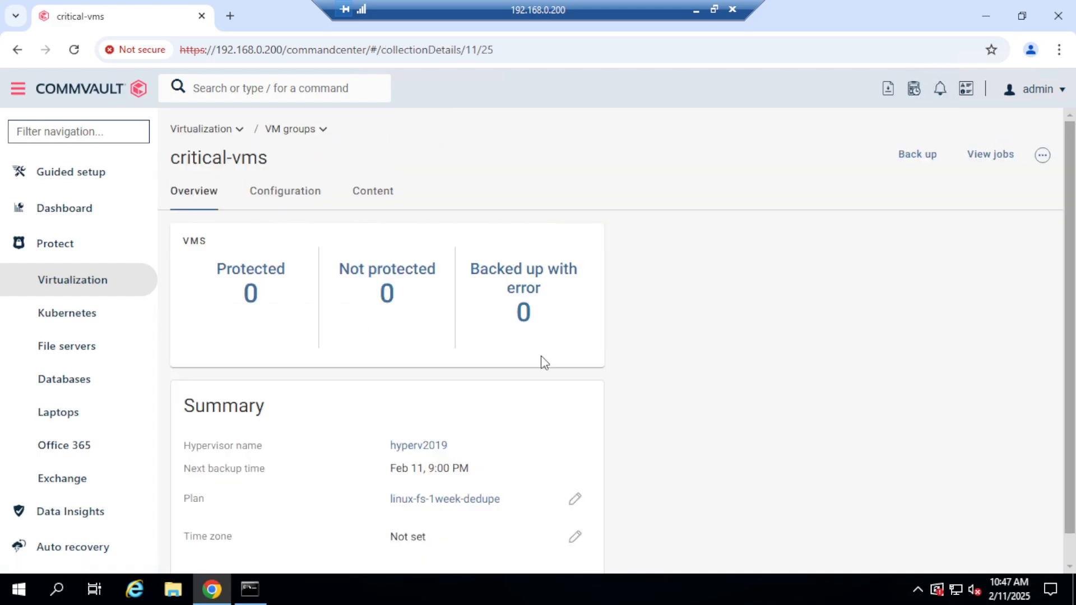
left_click(370, 201)
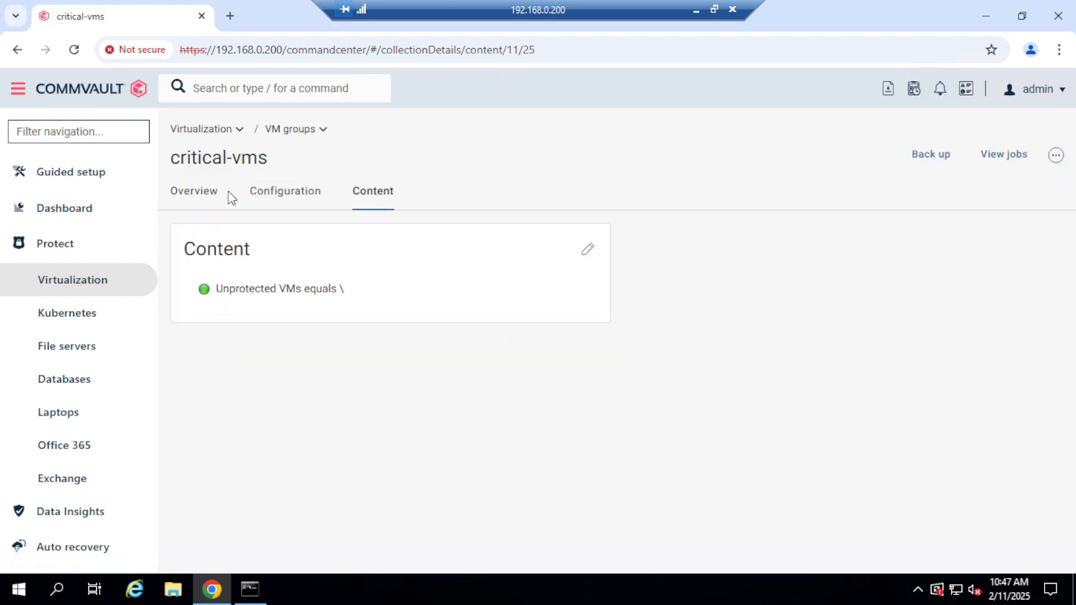
left_click(189, 195)
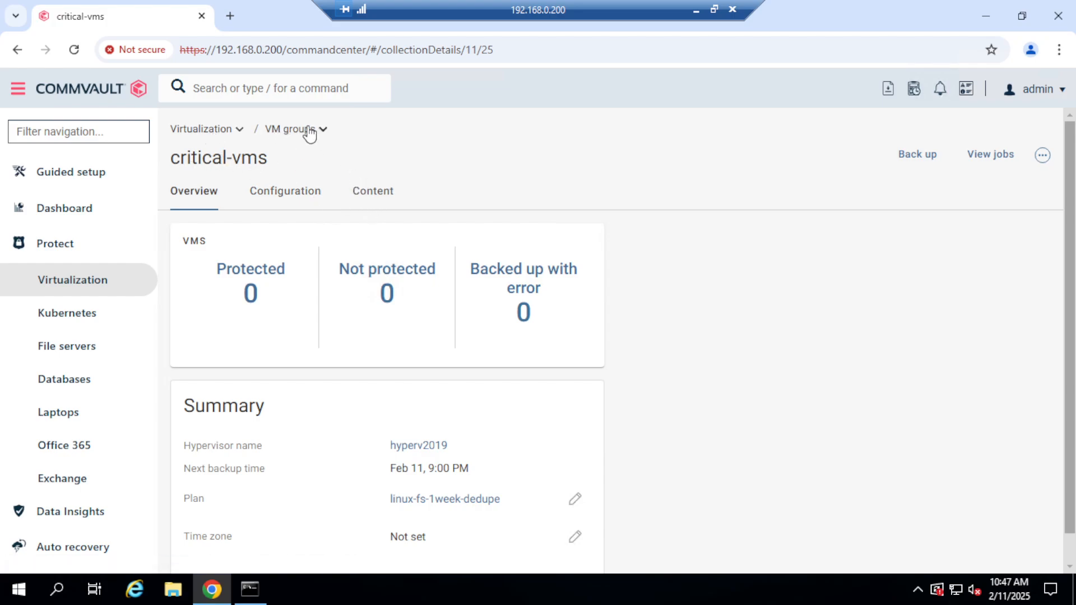
Edit the critical-vms group's content to include the windows2019 virtual machine and save the change.
left_click(372, 195)
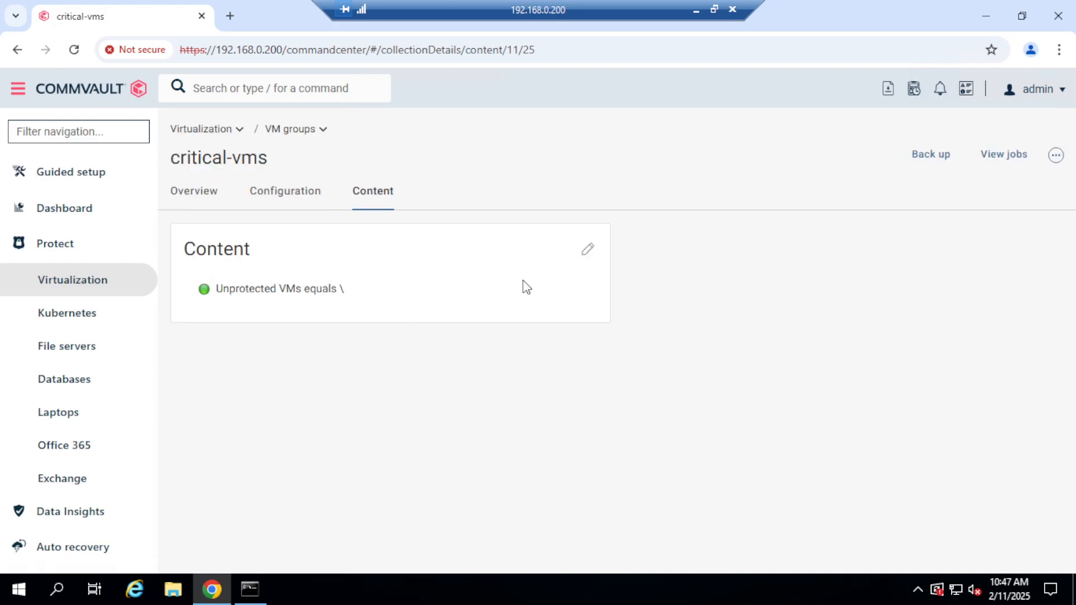
left_click(588, 257)
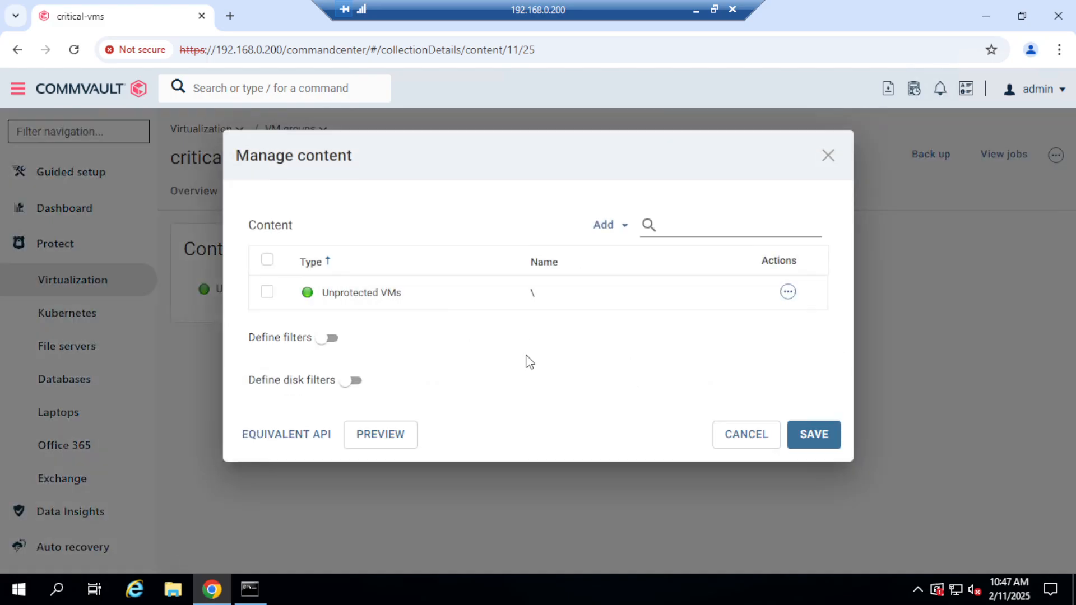
left_click(625, 226)
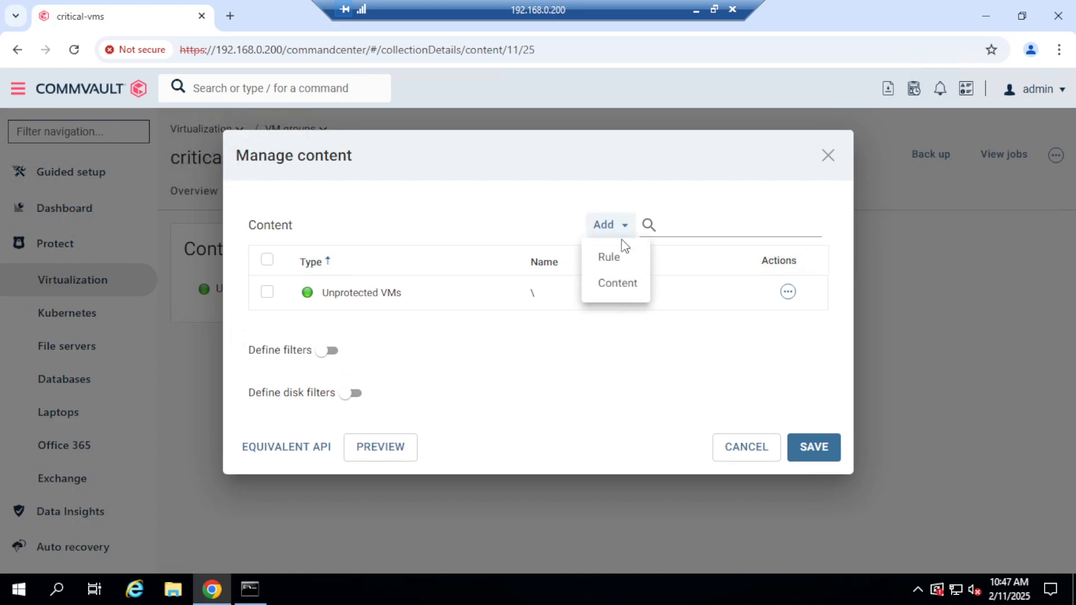
left_click(618, 293)
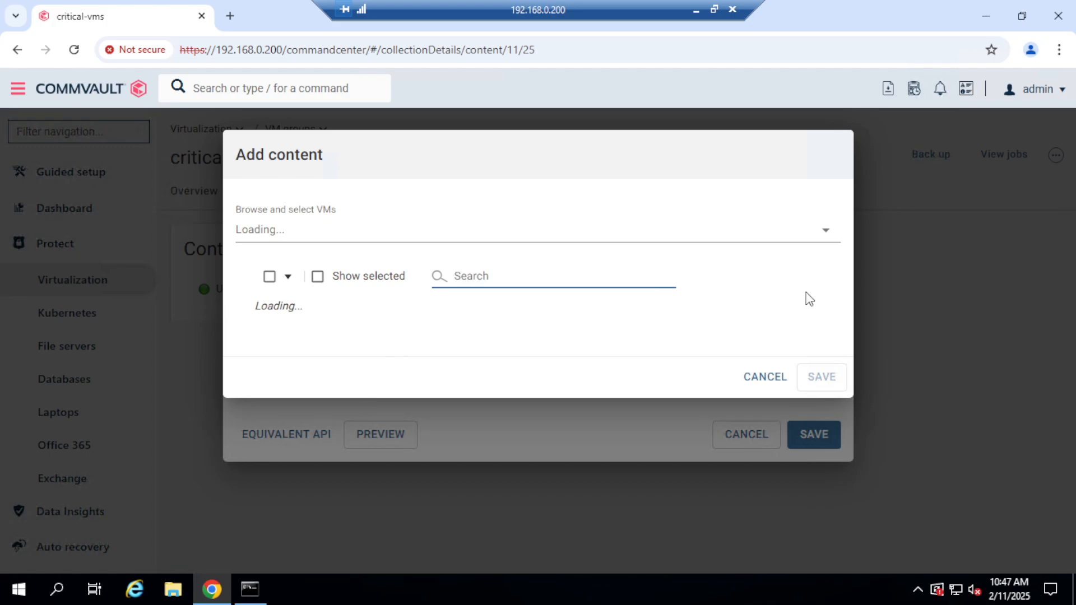
left_click(826, 235)
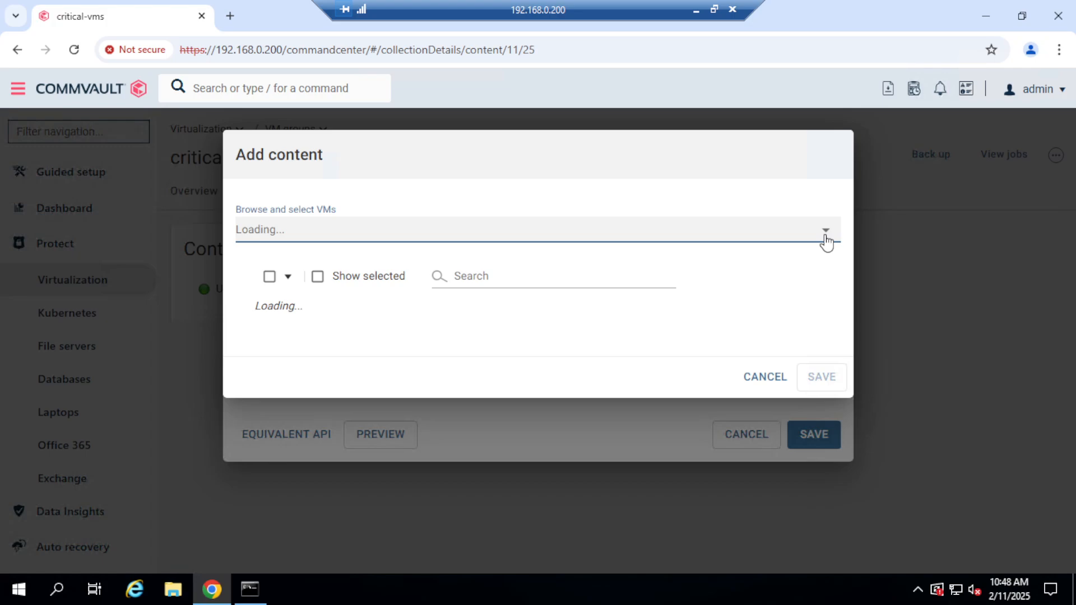
left_click(288, 280)
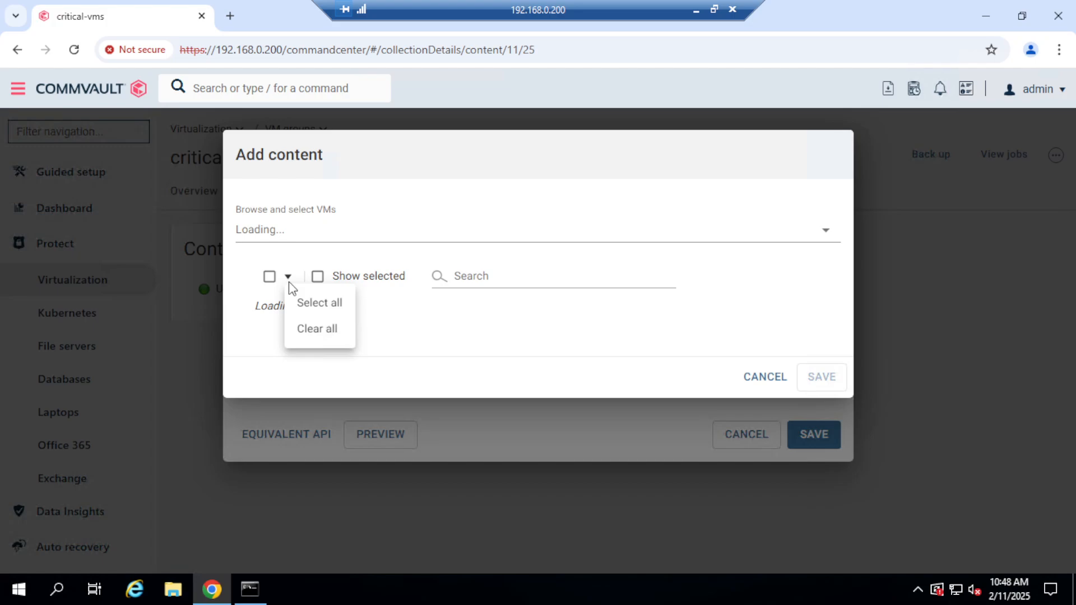
left_click(667, 343)
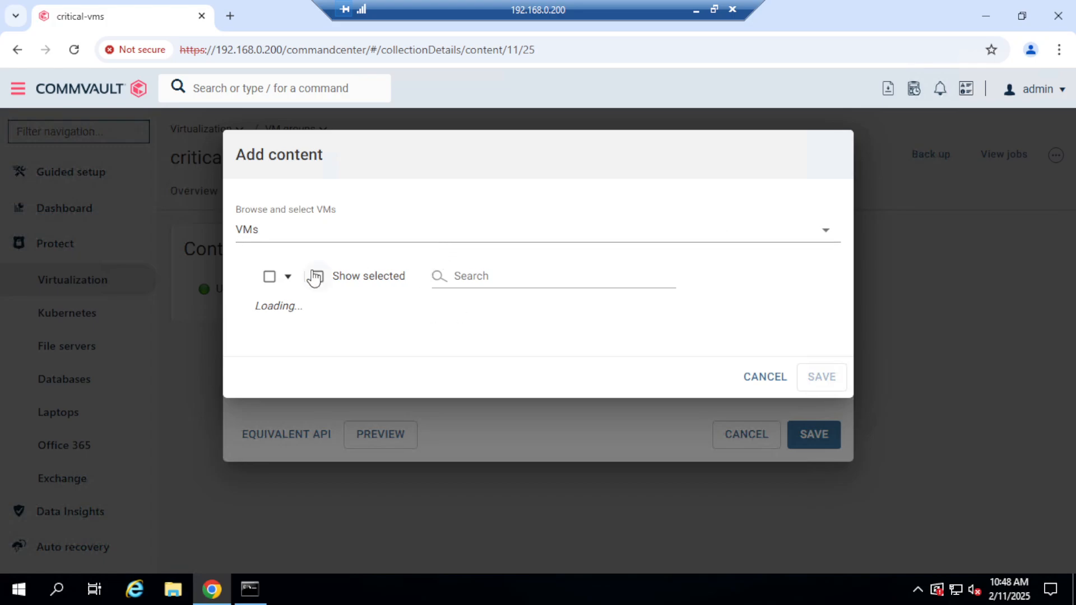
left_click(511, 280)
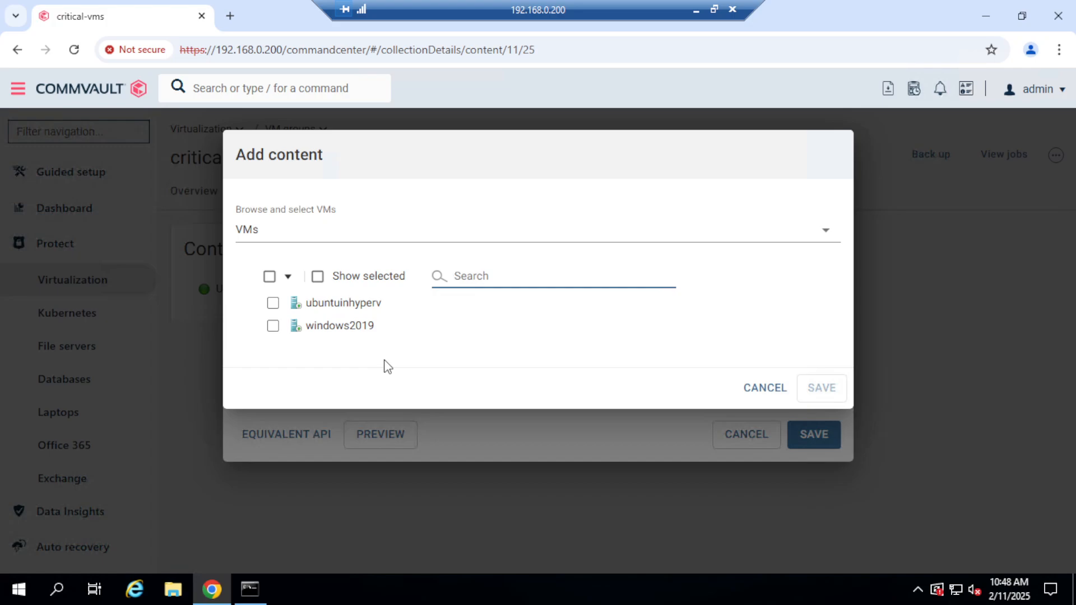
left_click(273, 326)
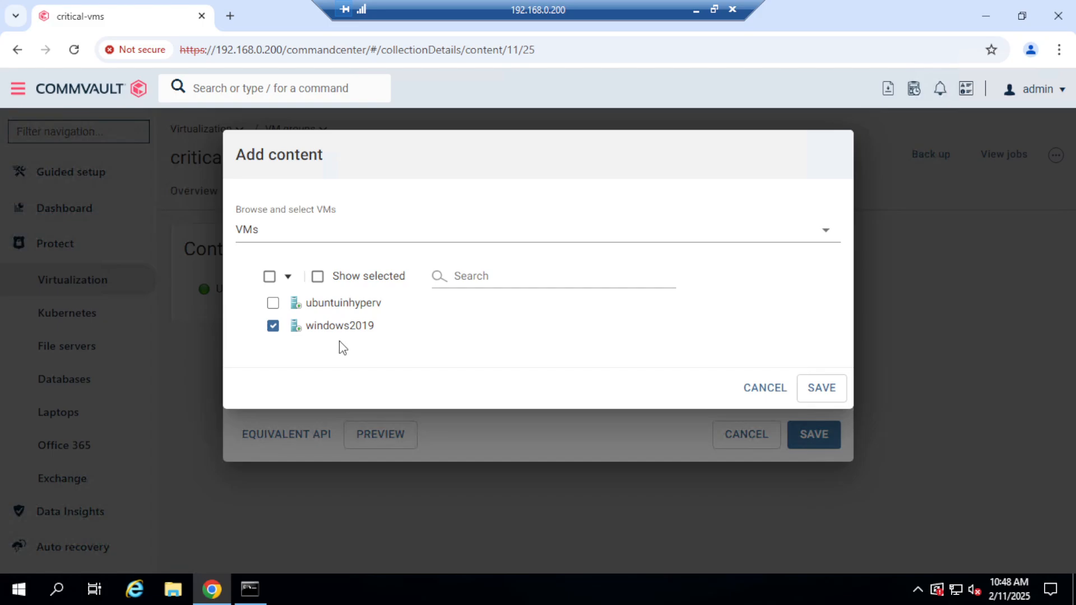
left_click(825, 388)
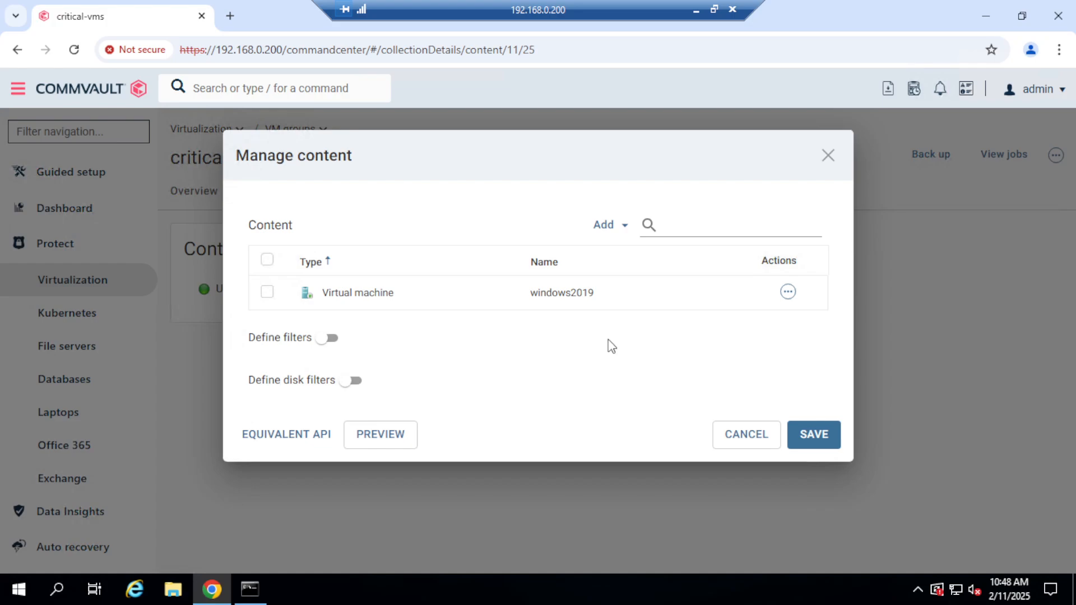
left_click(813, 435)
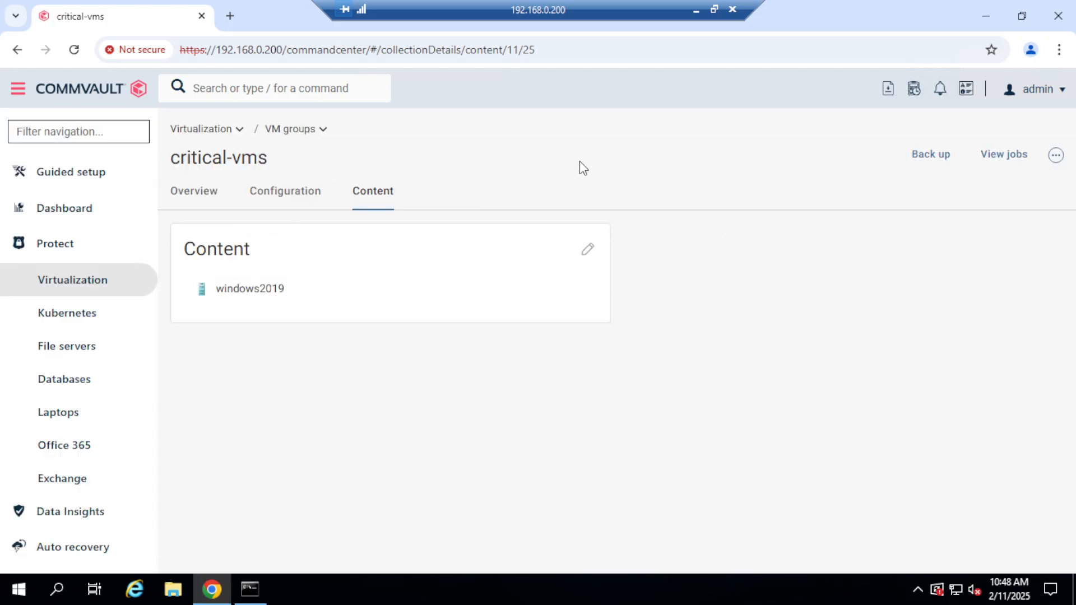
Go back to the VM groups list and check its view management options and the actions available for critical-vms.
left_click(215, 134)
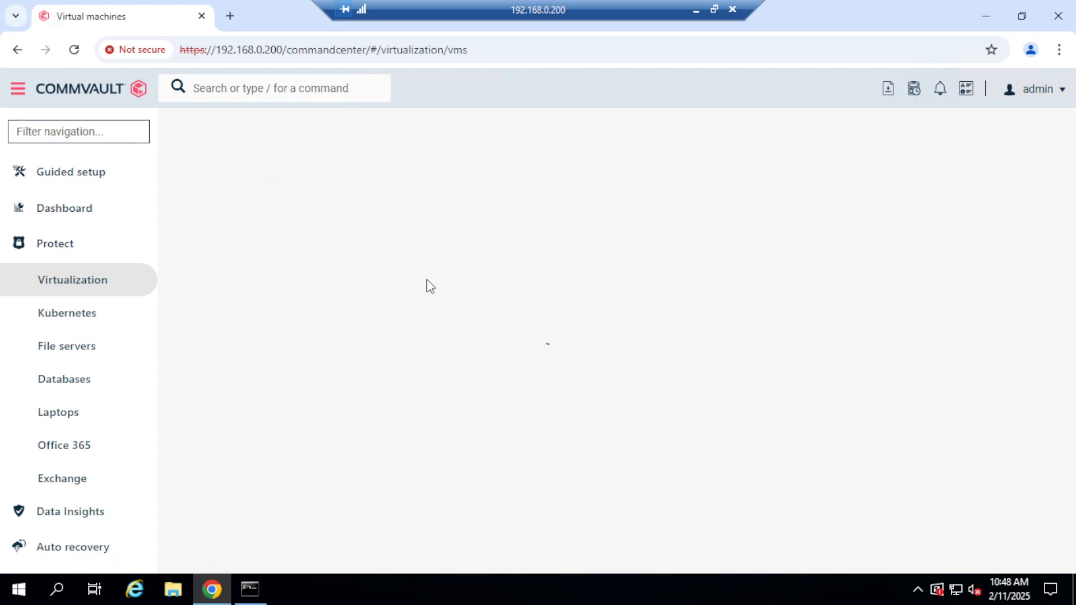
left_click(415, 153)
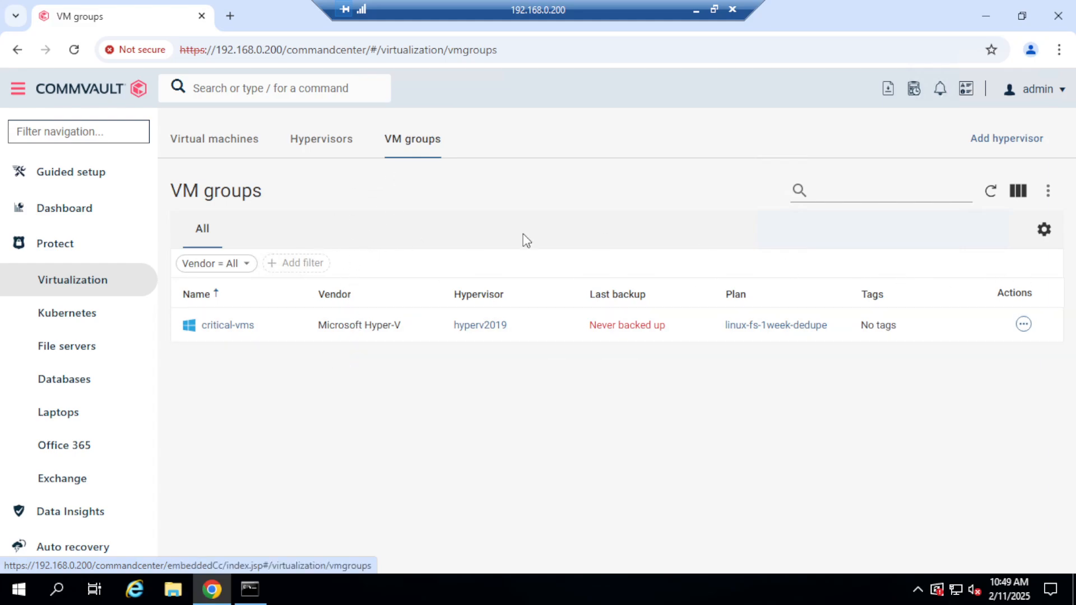
left_click(1048, 191)
left_click(849, 227)
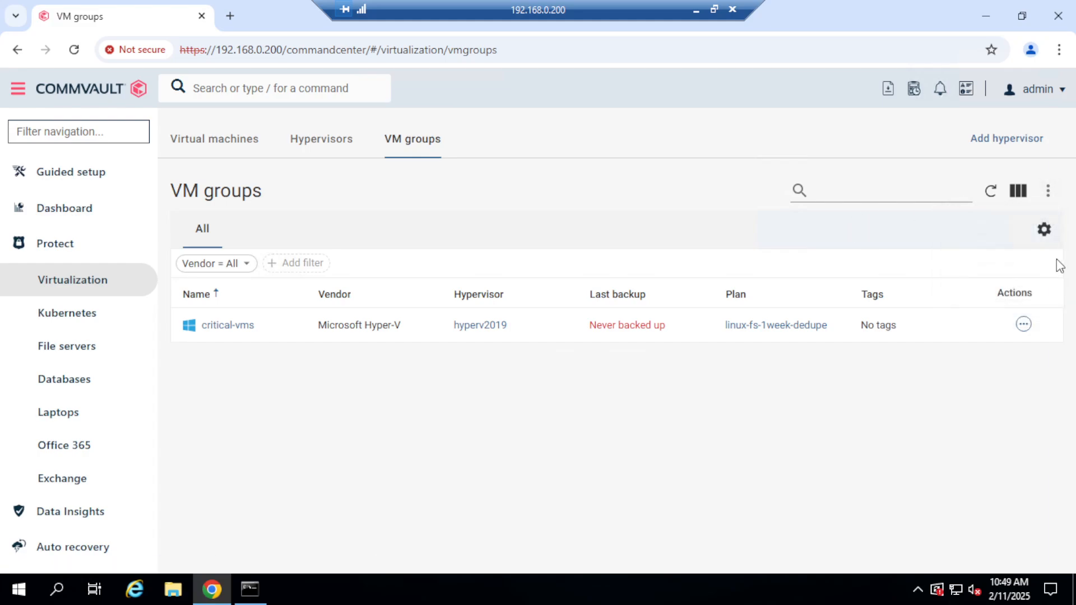
left_click(1044, 230)
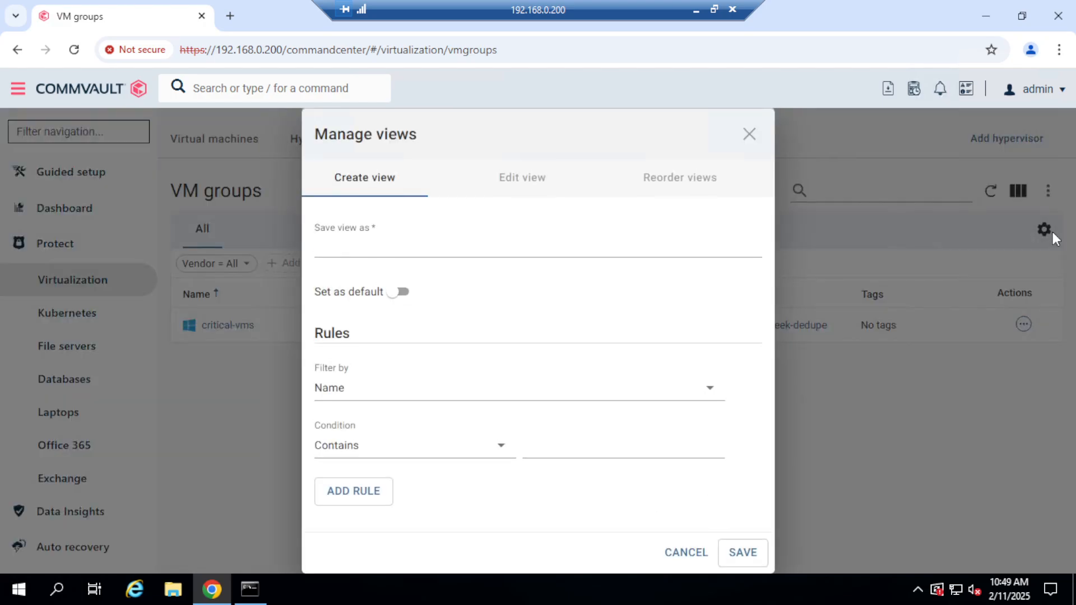
left_click(749, 135)
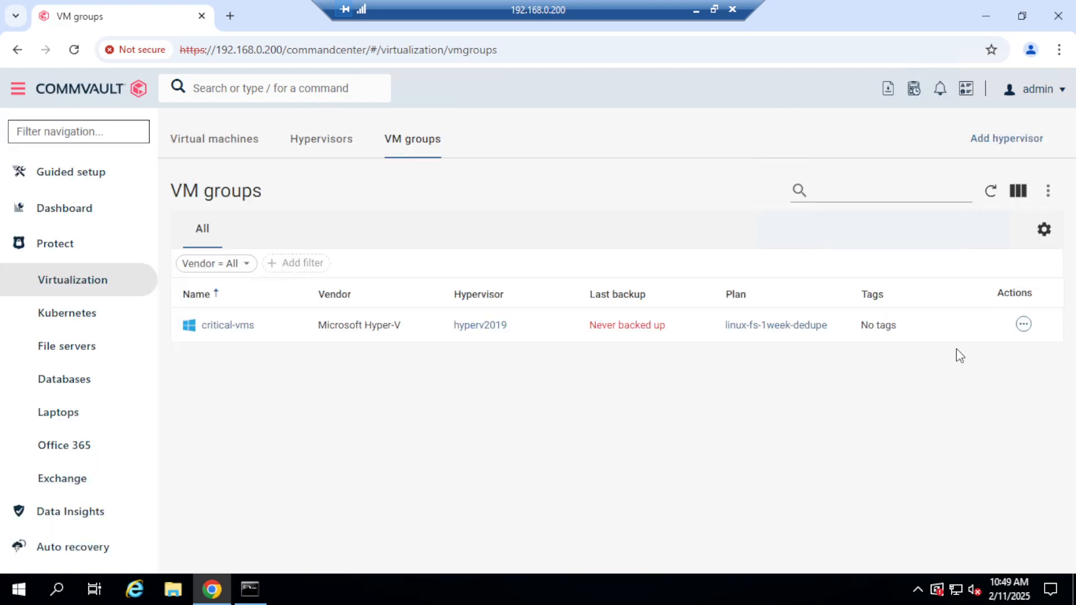
left_click(1024, 325)
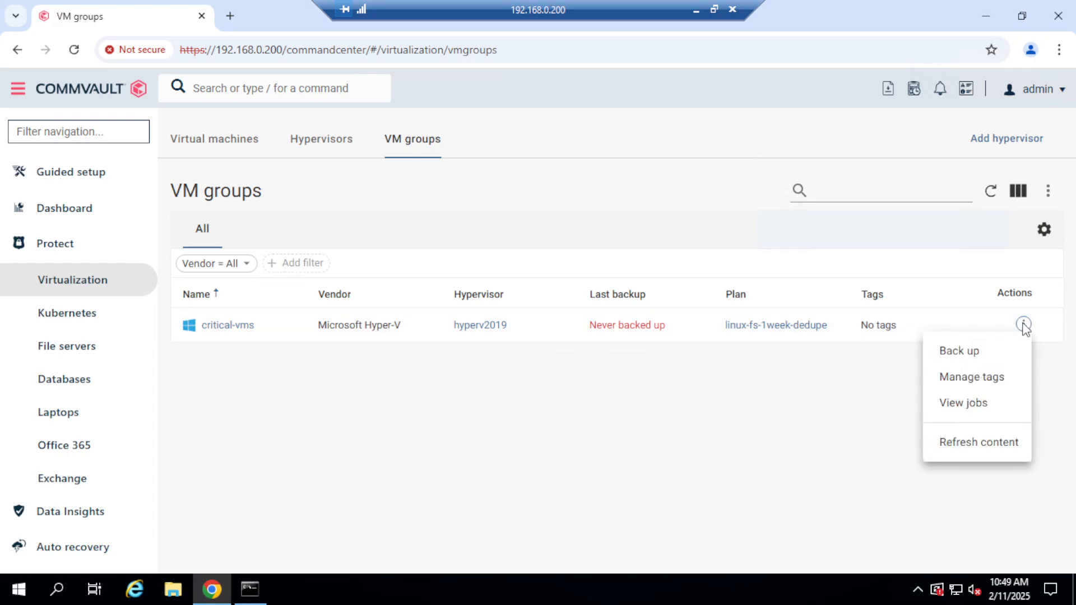
left_click(842, 425)
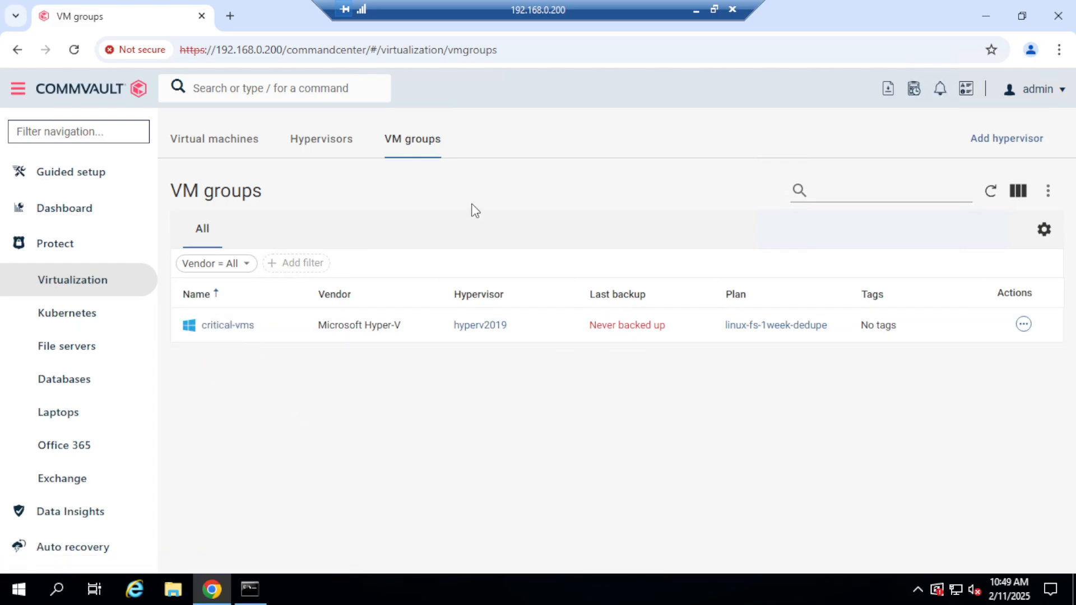
Open the hyperv2019 hypervisor and review its overview and VM groups.
left_click(320, 140)
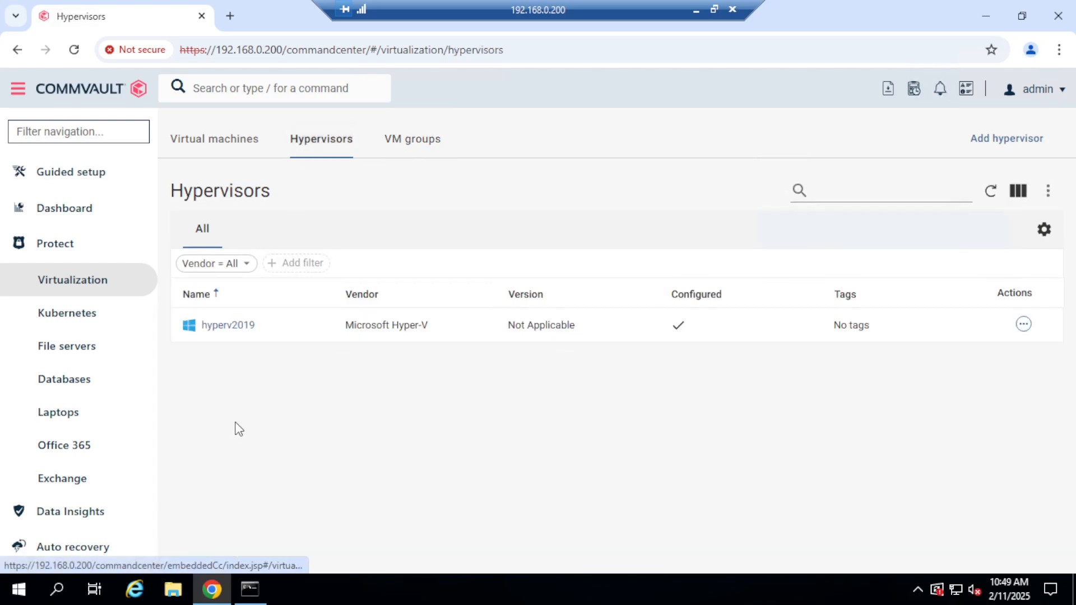
left_click(232, 327)
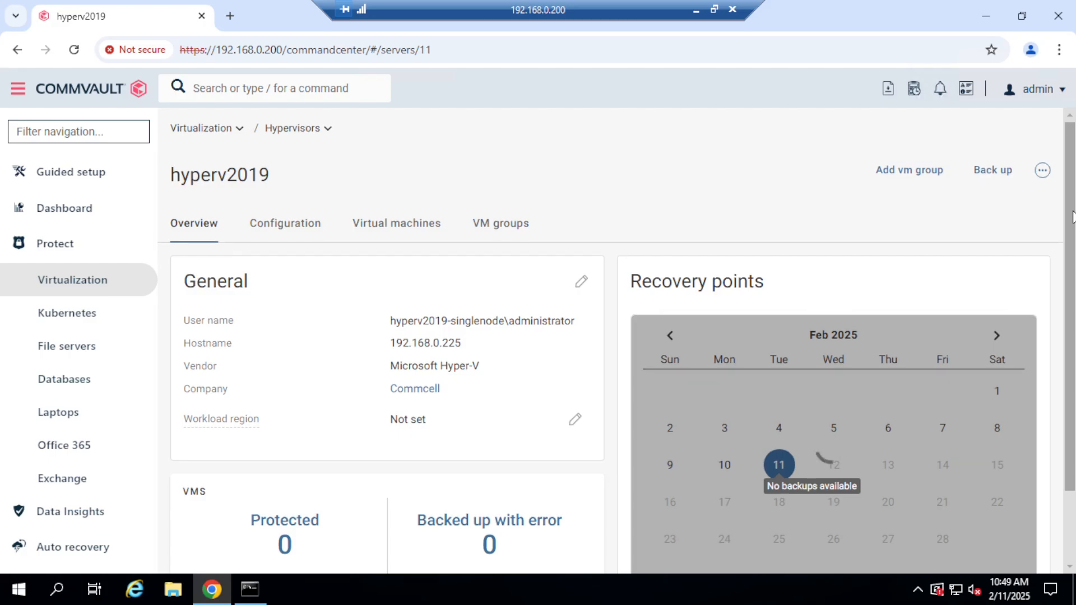
mouse_move(1070, 224)
left_mouse_down()
mouse_move(1072, 343)
mouse_move(1072, 225)
left_mouse_up()
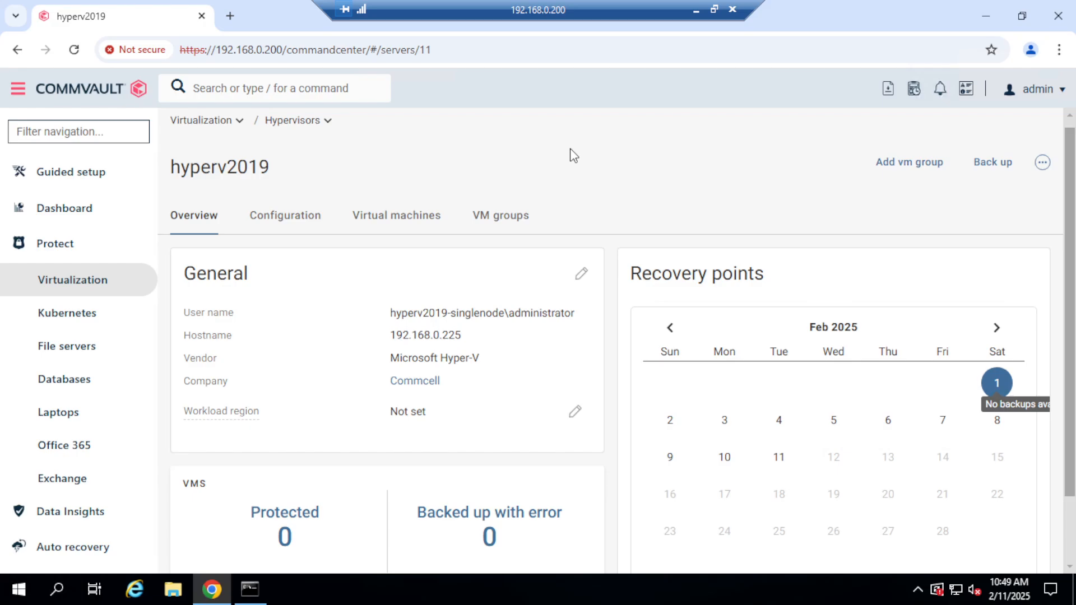
left_click(489, 218)
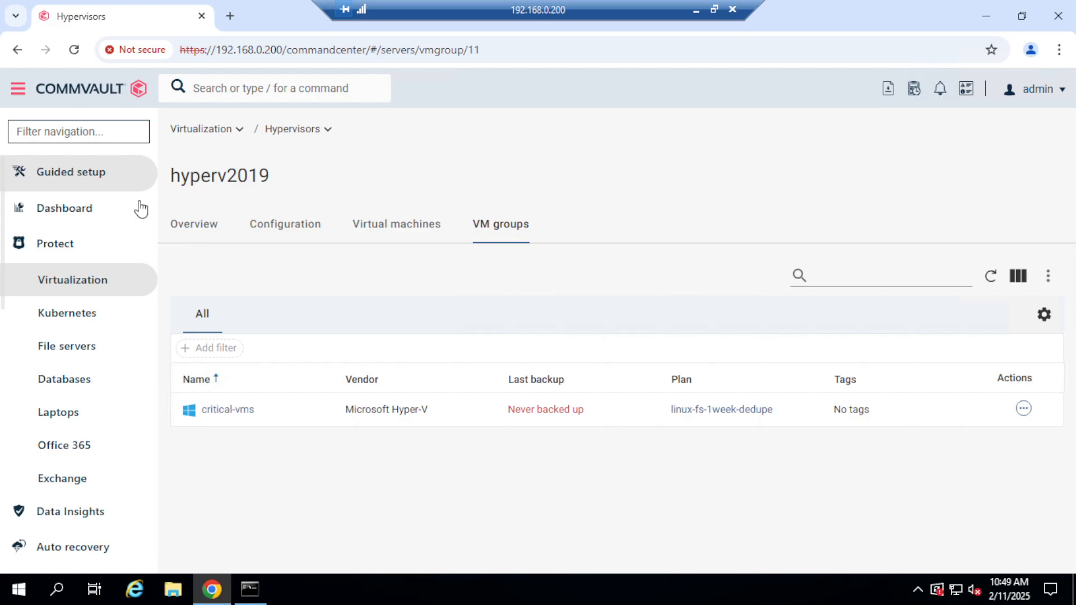
left_click(189, 227)
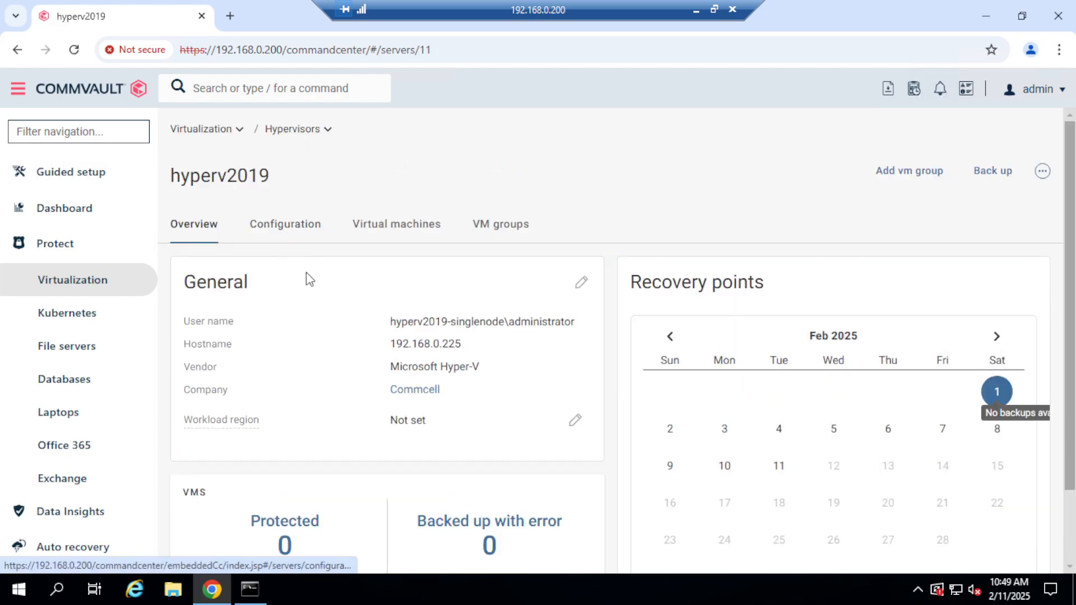
Start adding a VM group to the hyperv2019 hypervisor and assign it the linux-fs-1week-dedupe plan.
left_click(917, 172)
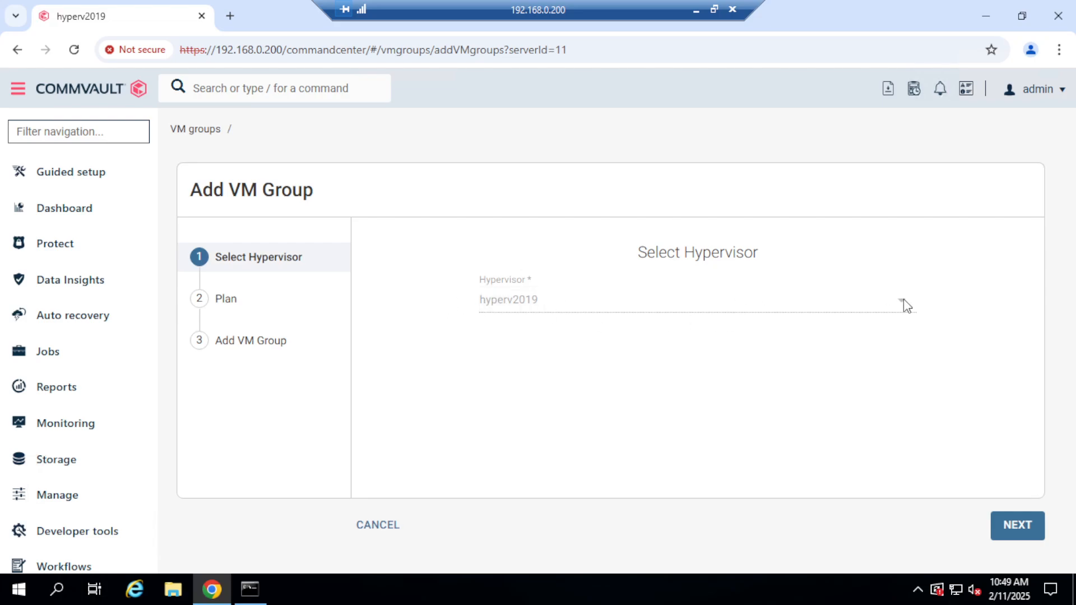
left_click(1017, 527)
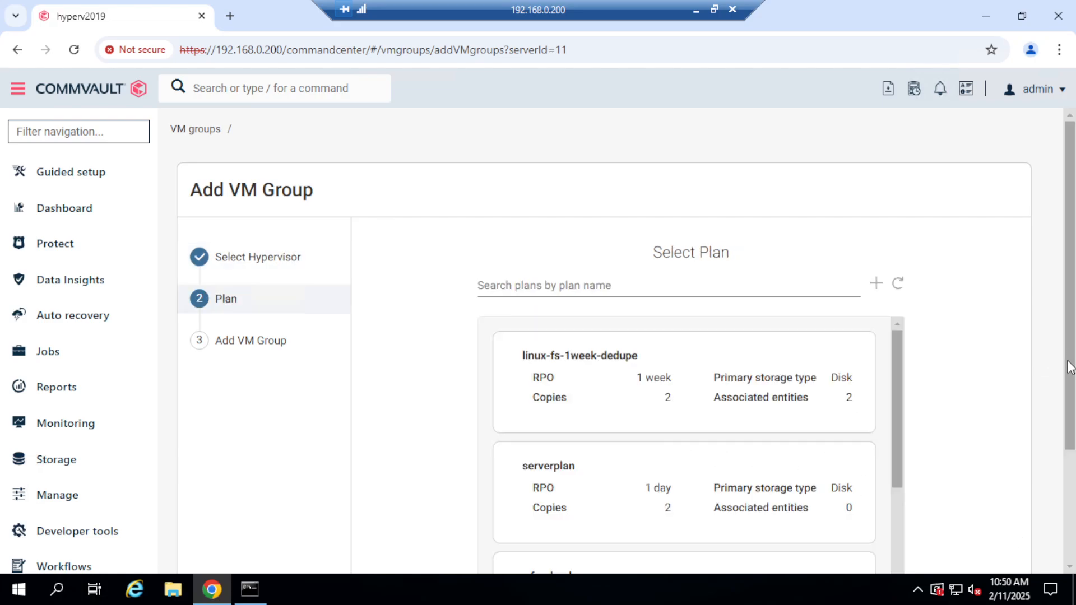
scroll(1071, 367, "down", 1)
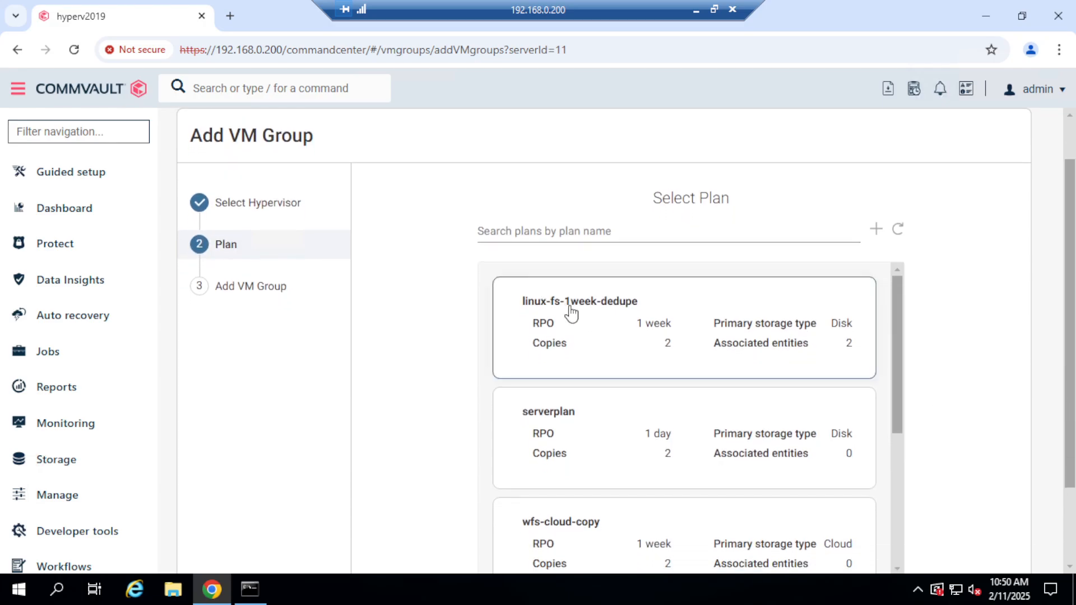
left_click(583, 322)
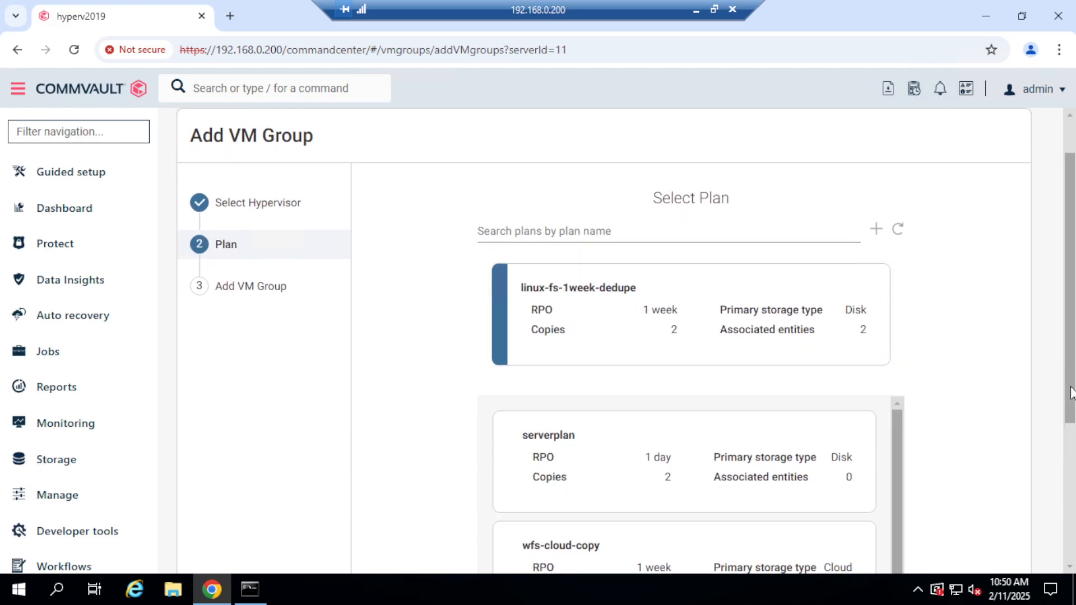
scroll(1070, 395, "down", 4)
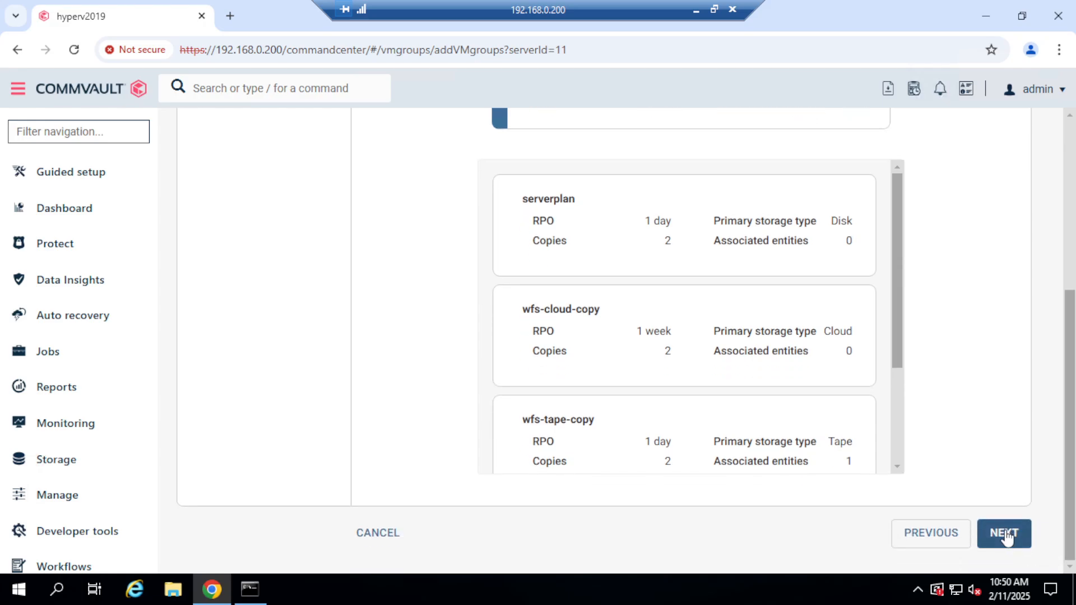
left_click(1006, 534)
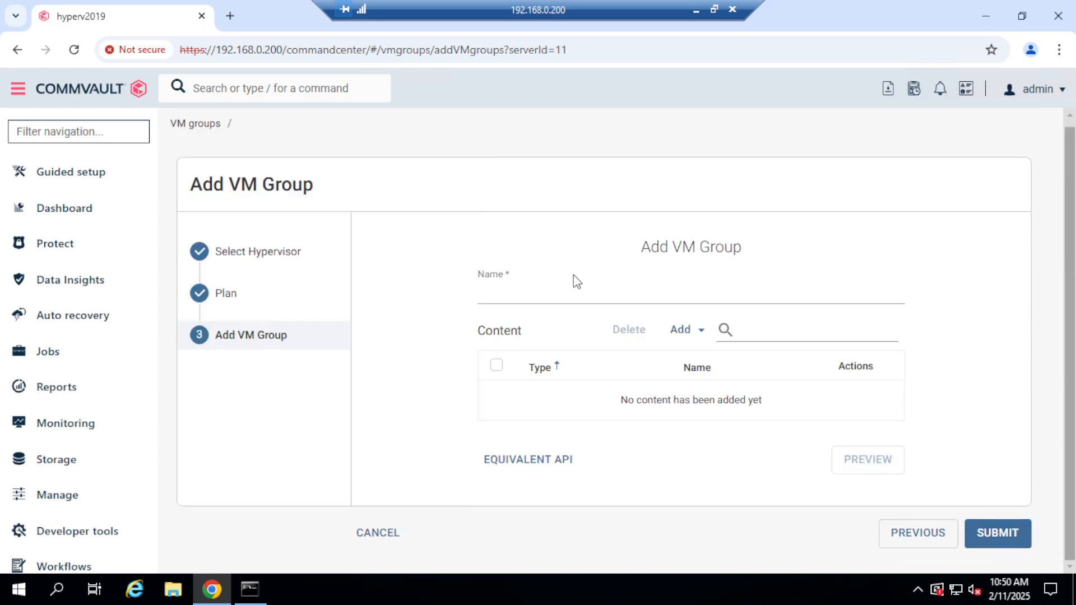
Name the new VM group non-critical, add the ubuntuinhyperv virtual machine as its content, and submit the group.
left_click(524, 294)
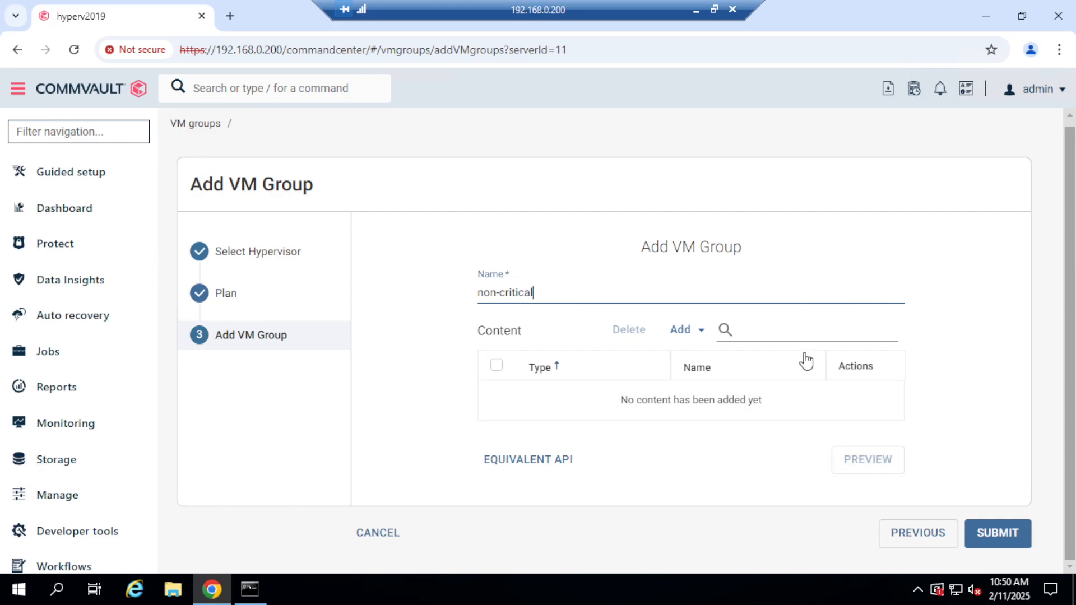
left_click(703, 337)
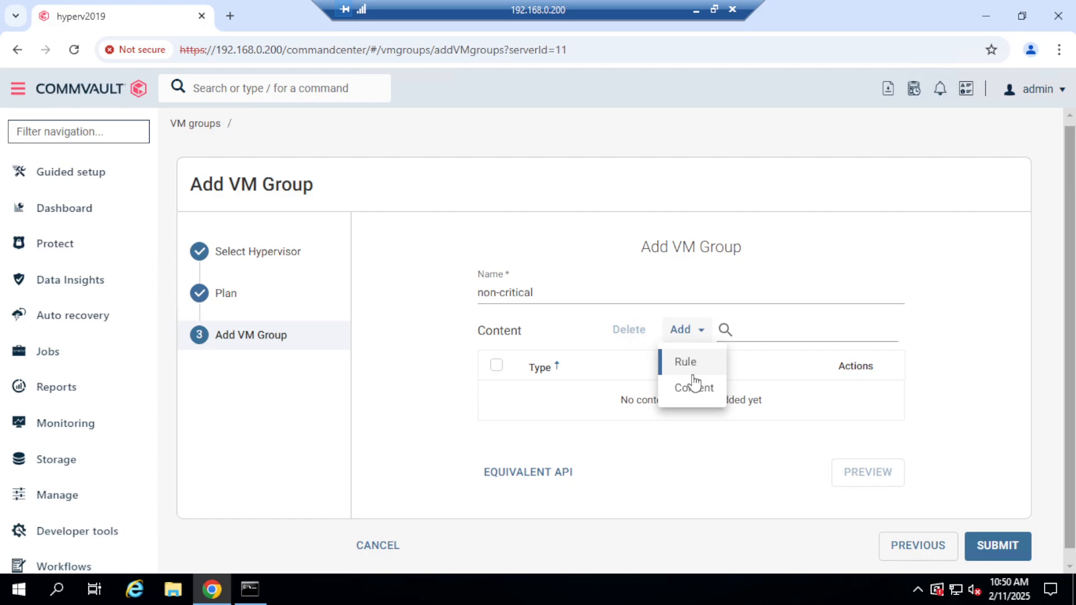
left_click(697, 392)
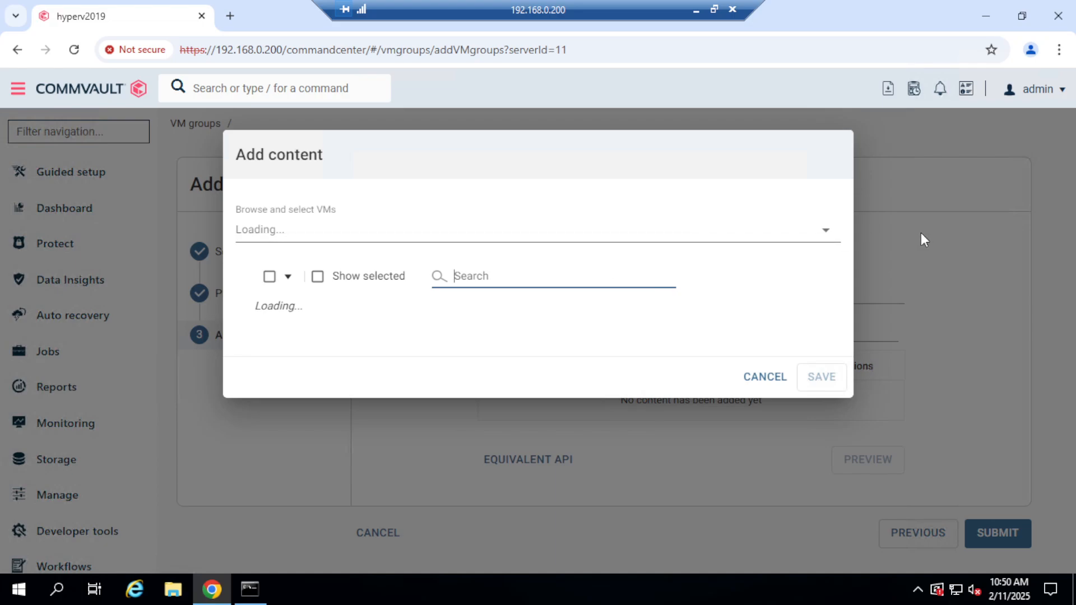
left_click(827, 234)
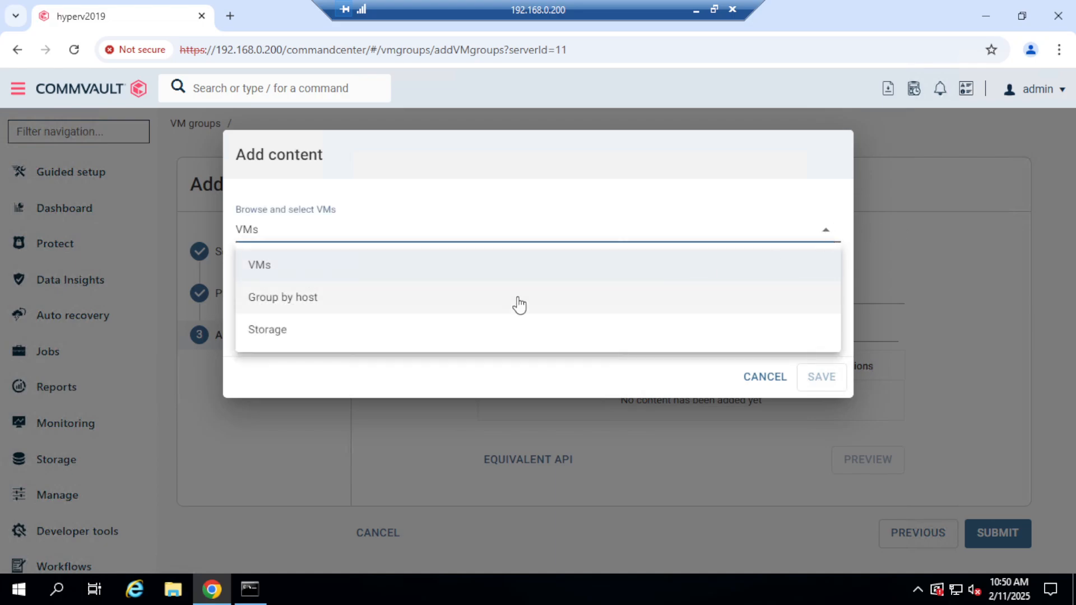
left_click(393, 263)
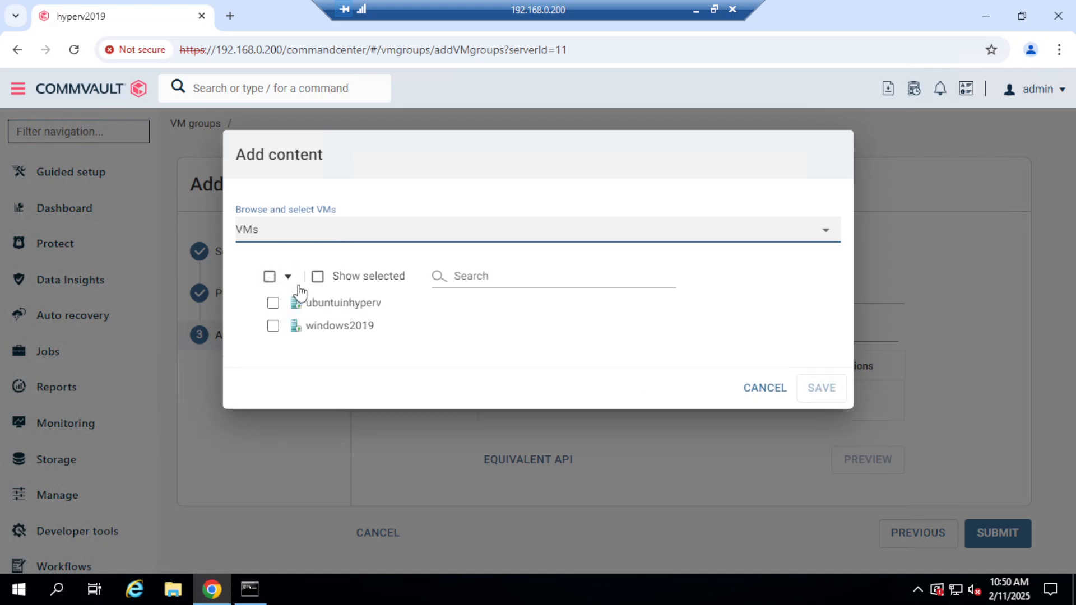
left_click(273, 309)
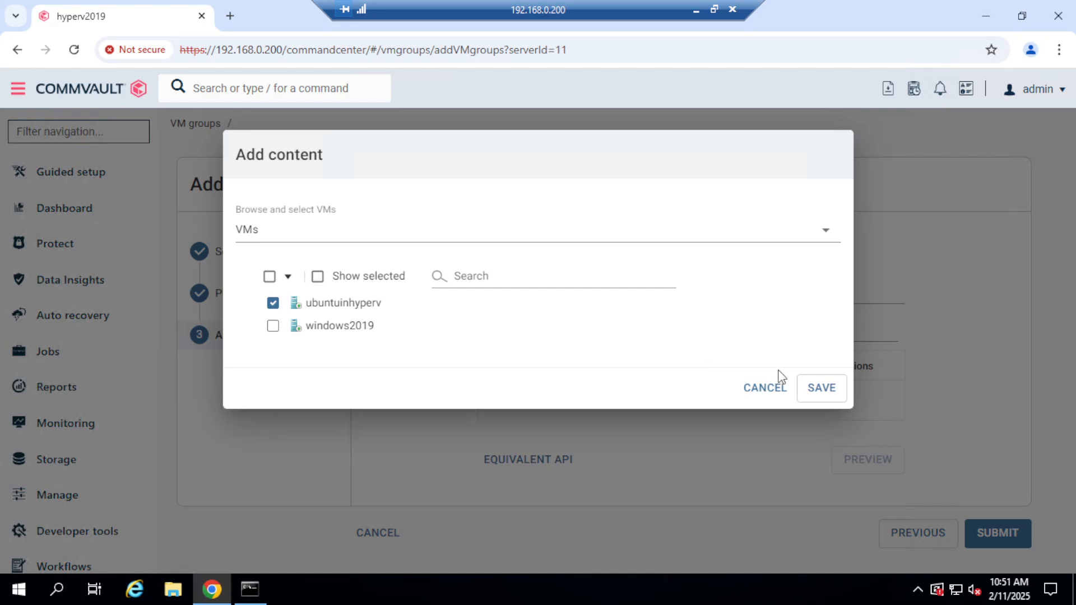
left_click(824, 398)
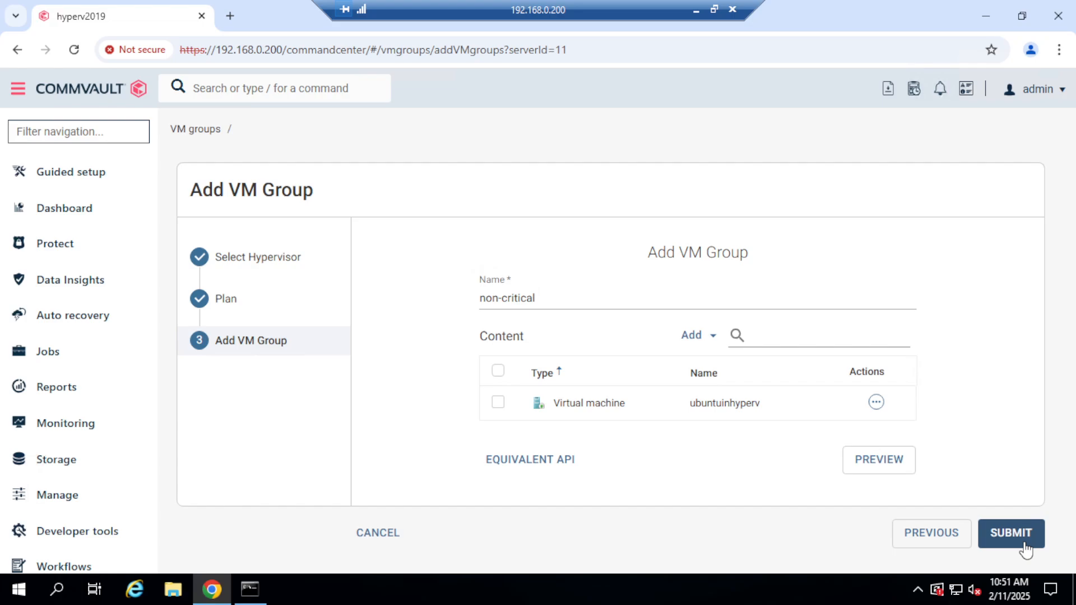
left_click(1025, 547)
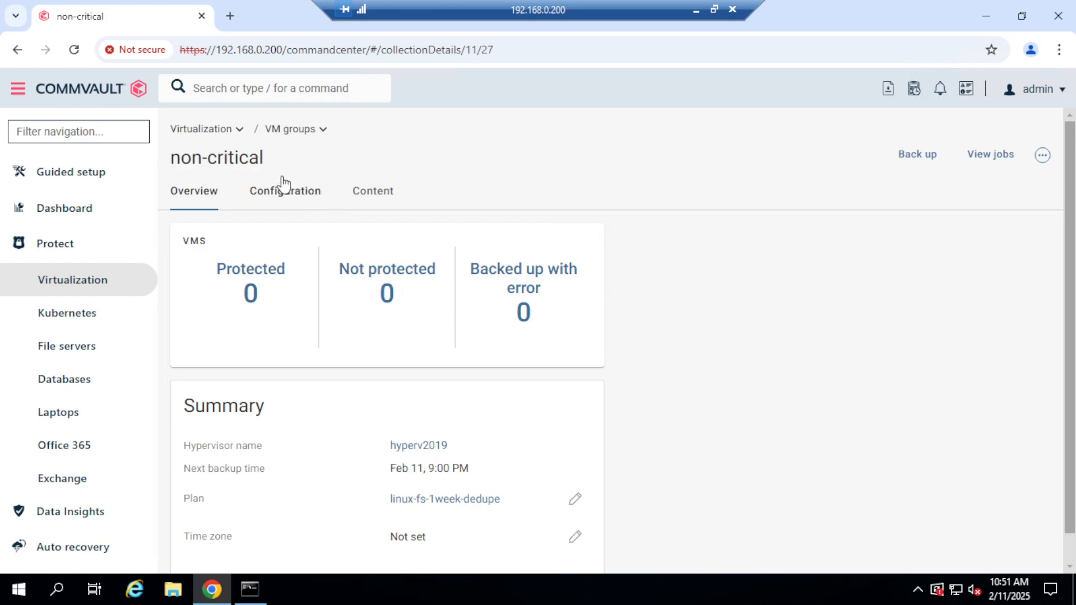
Run a full backup of the critical-vms group and view the details of the started job.
left_click(290, 133)
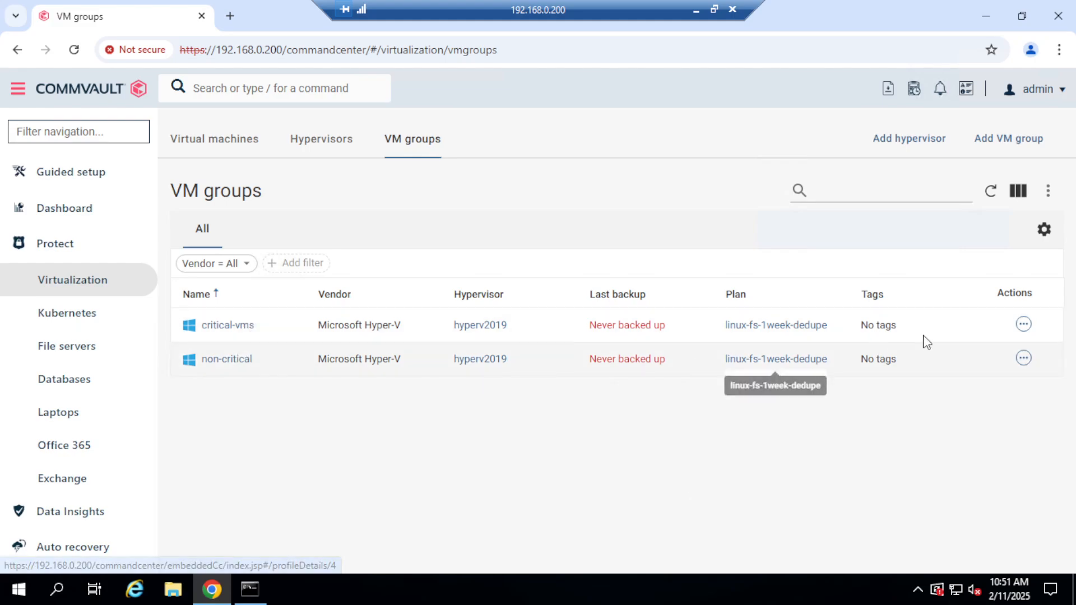
left_click(221, 326)
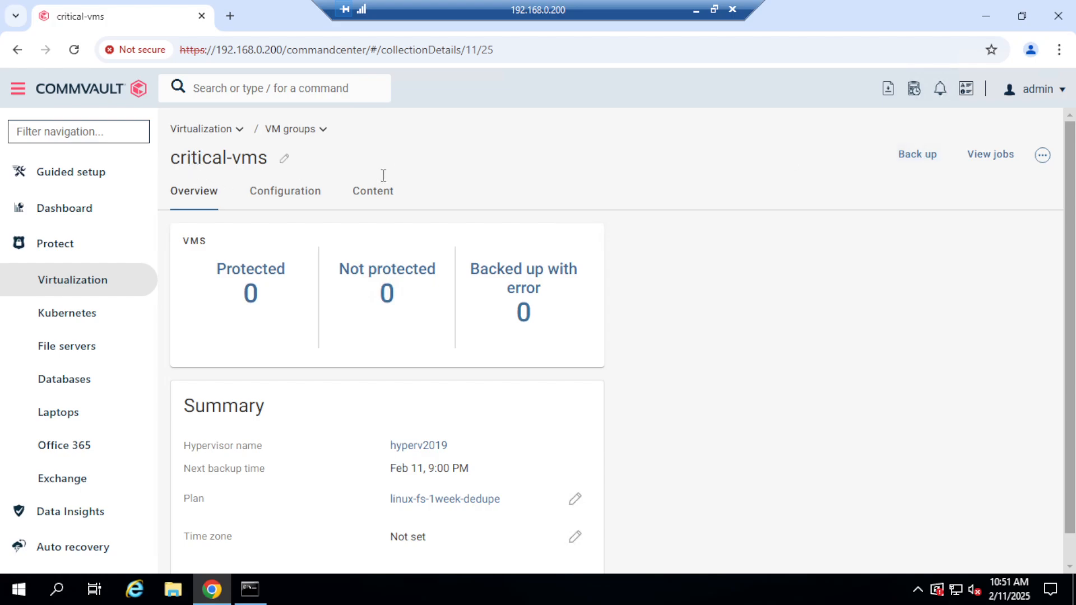
left_click(932, 166)
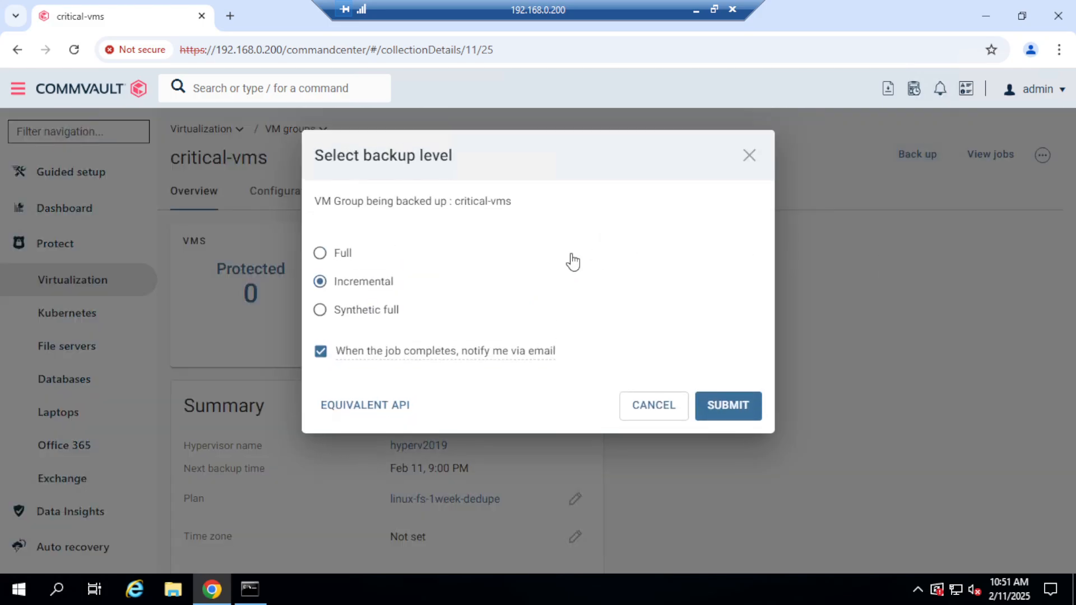
left_click(336, 258)
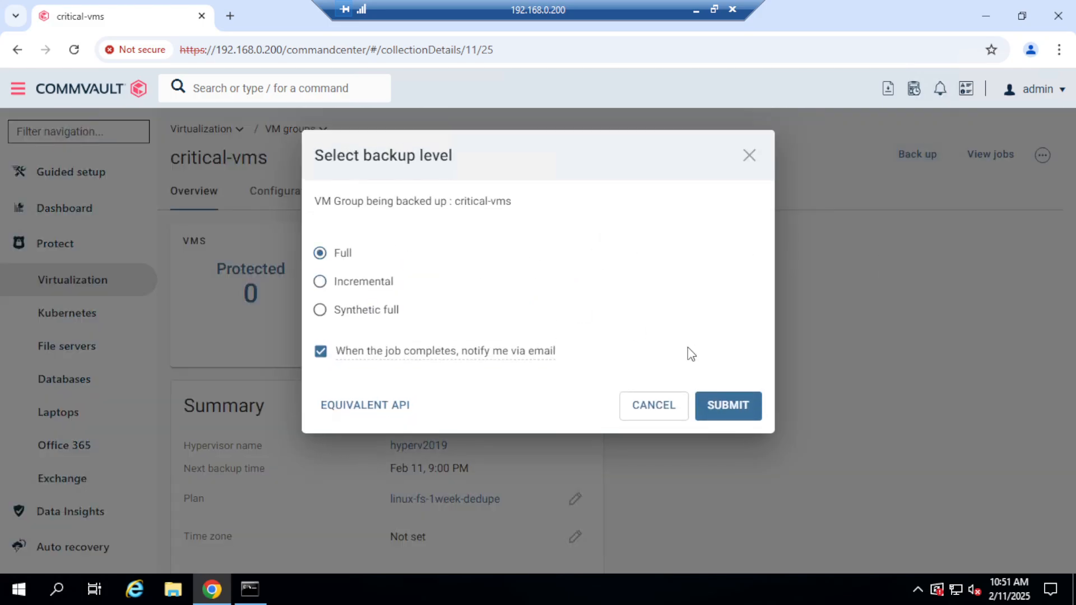
left_click(725, 412)
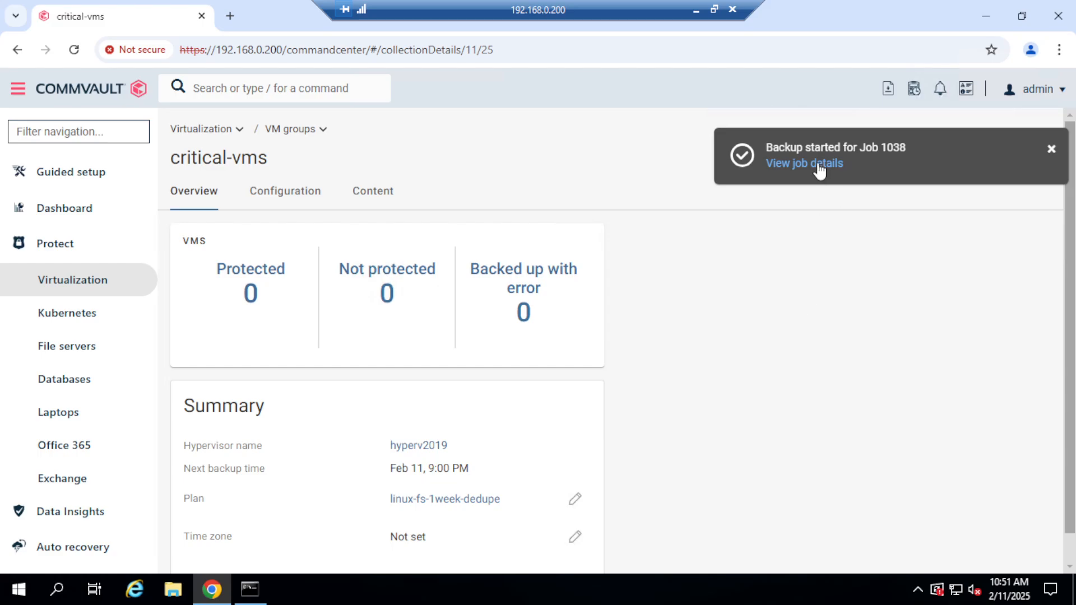
left_click(818, 163)
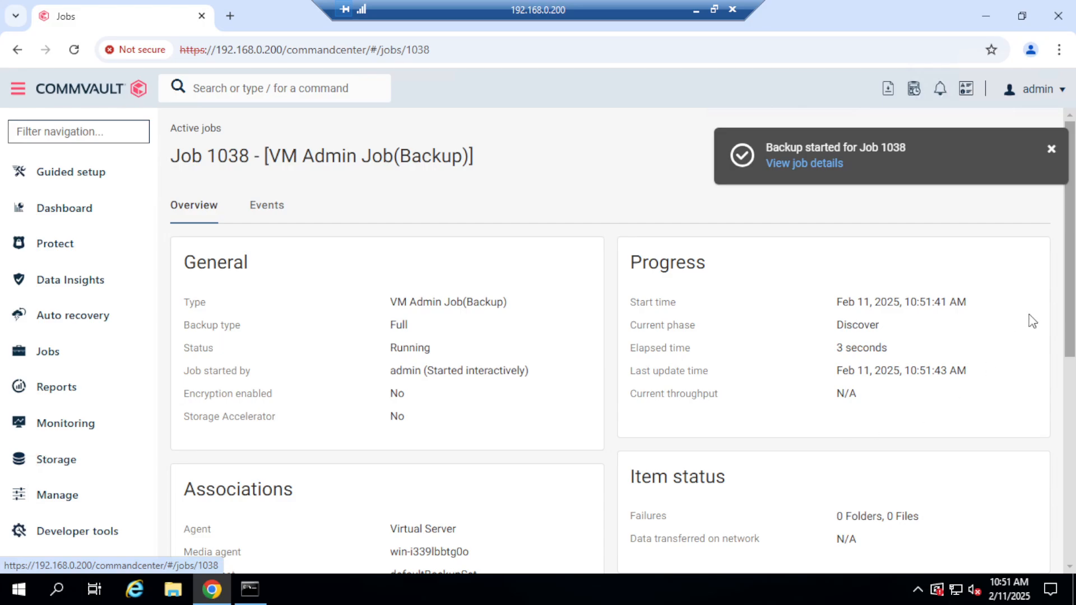
mouse_move(1070, 263)
left_mouse_down()
mouse_move(1061, 342)
mouse_move(1063, 253)
left_mouse_up()
Return to the hyperv2019 hypervisor's VM groups and dismiss the backup notification.
left_click(62, 254)
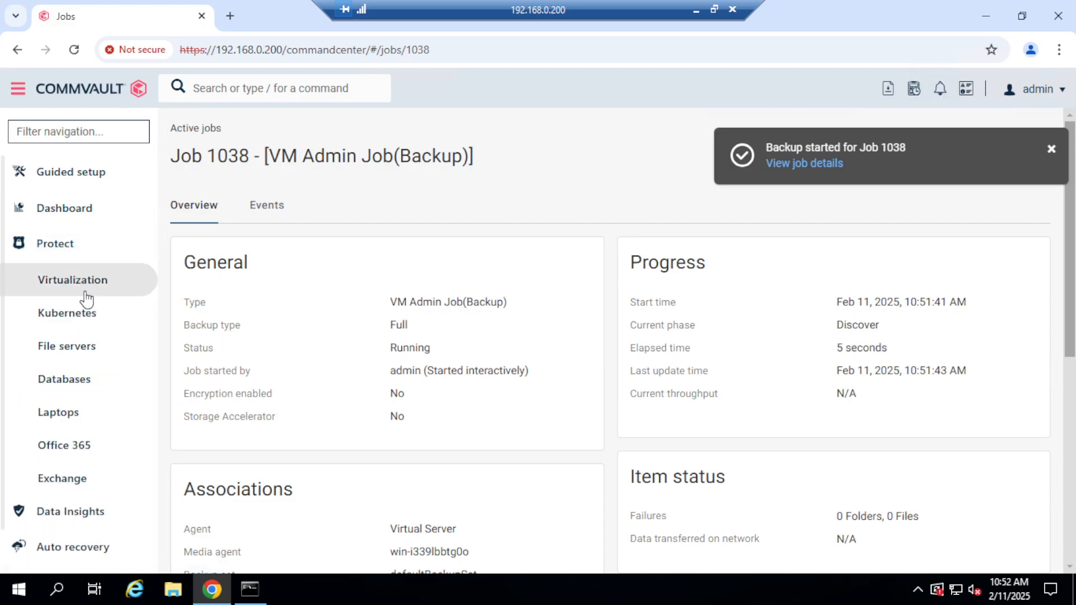
left_click(82, 291)
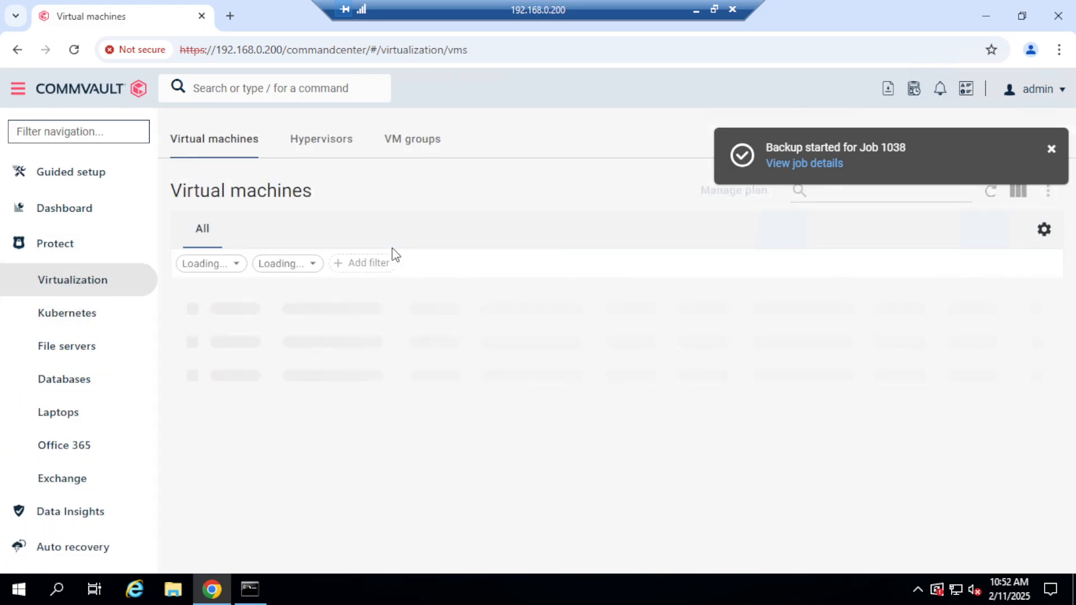
left_click(343, 143)
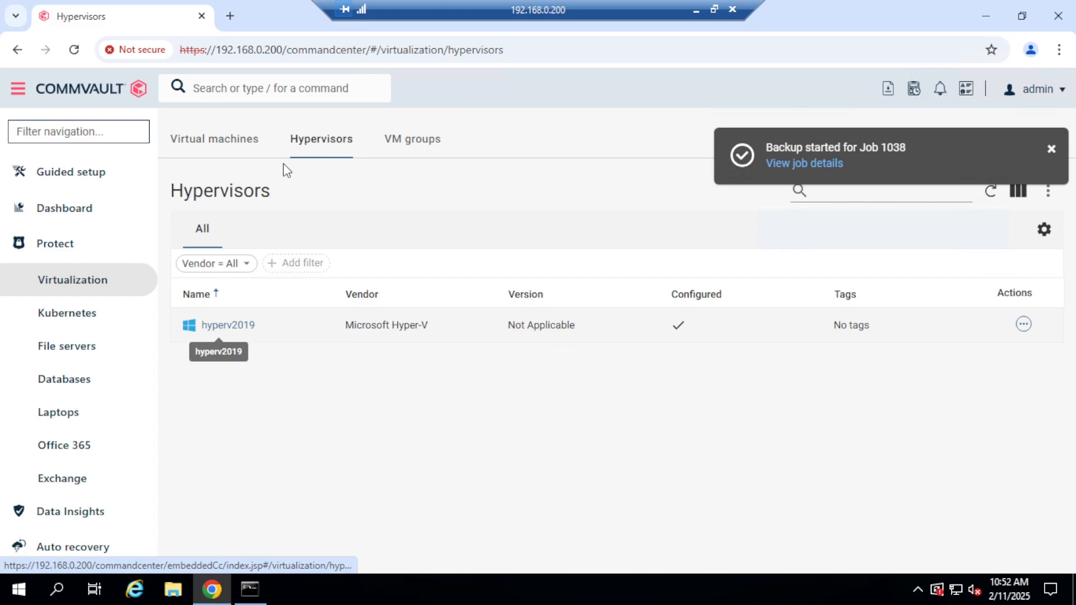
left_click(234, 331)
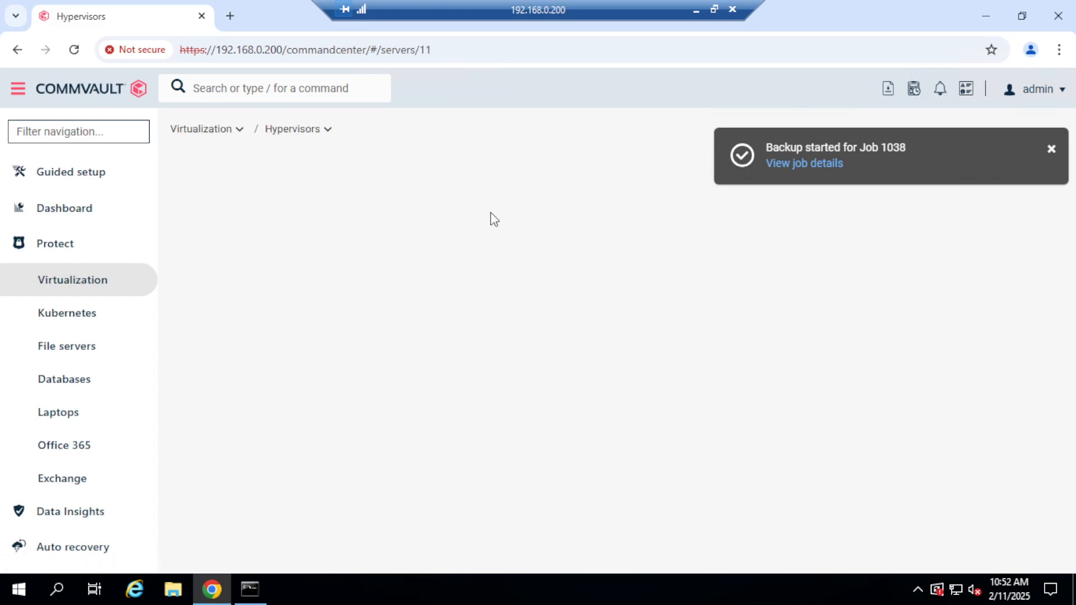
left_click(501, 225)
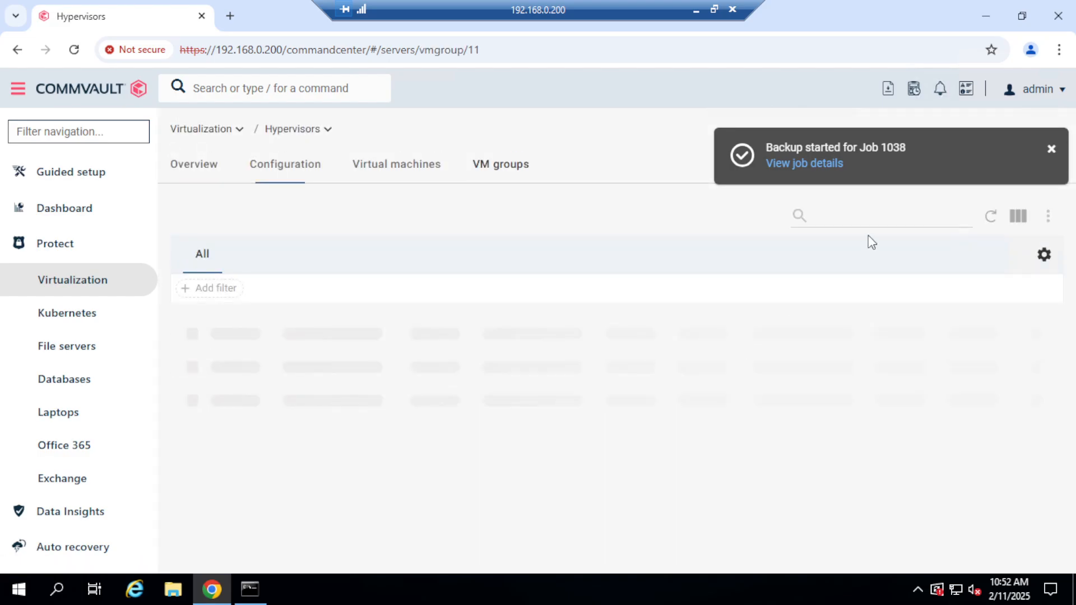
left_click(1052, 149)
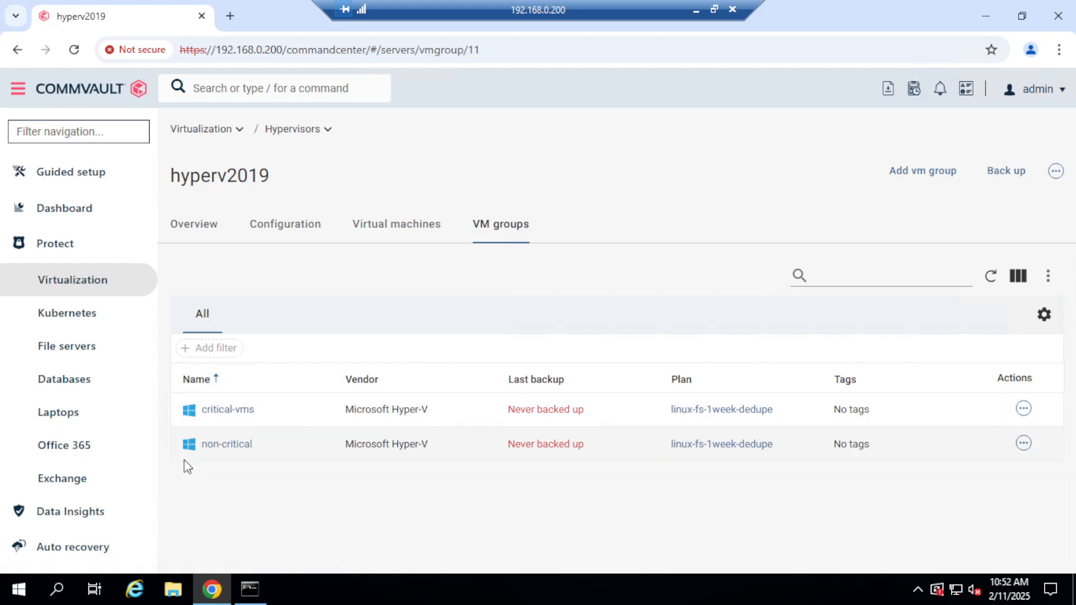
Run a full backup of the non-critical group and open the details of the started job.
left_click(232, 445)
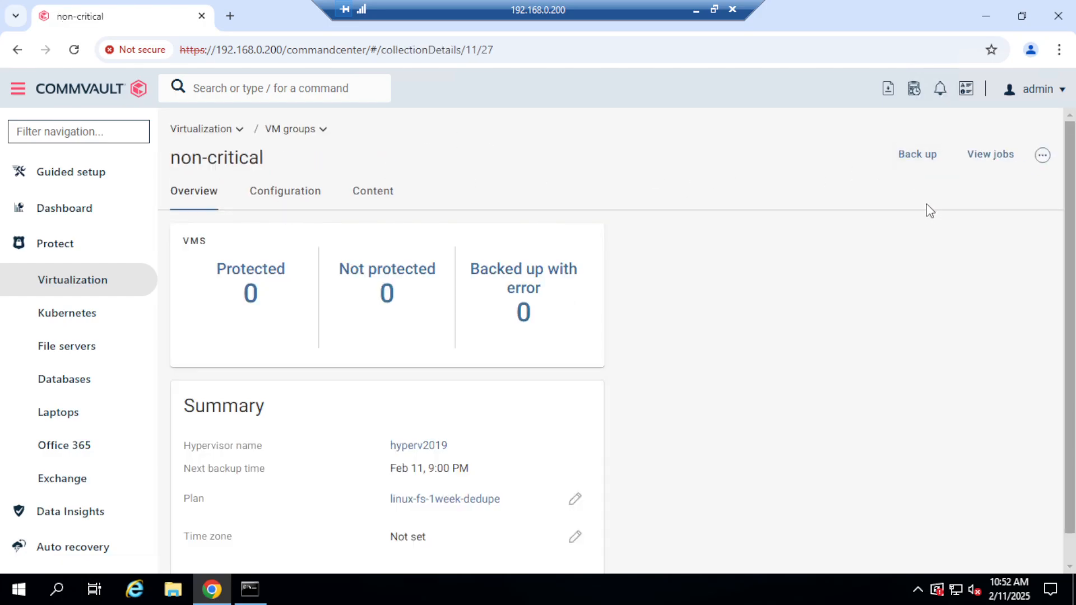
left_click(918, 159)
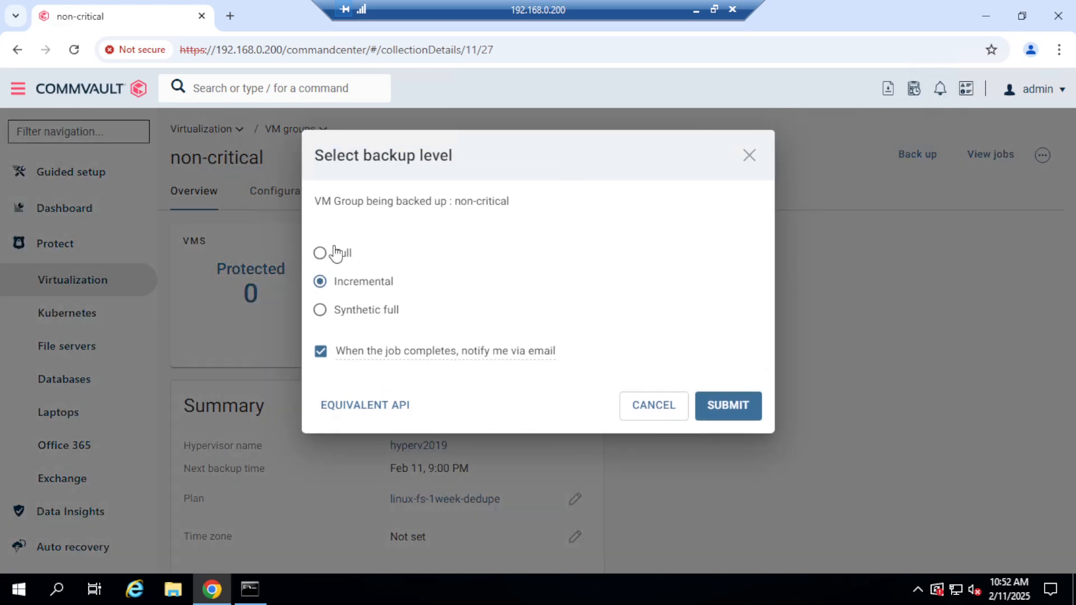
left_click(334, 252)
left_click(736, 412)
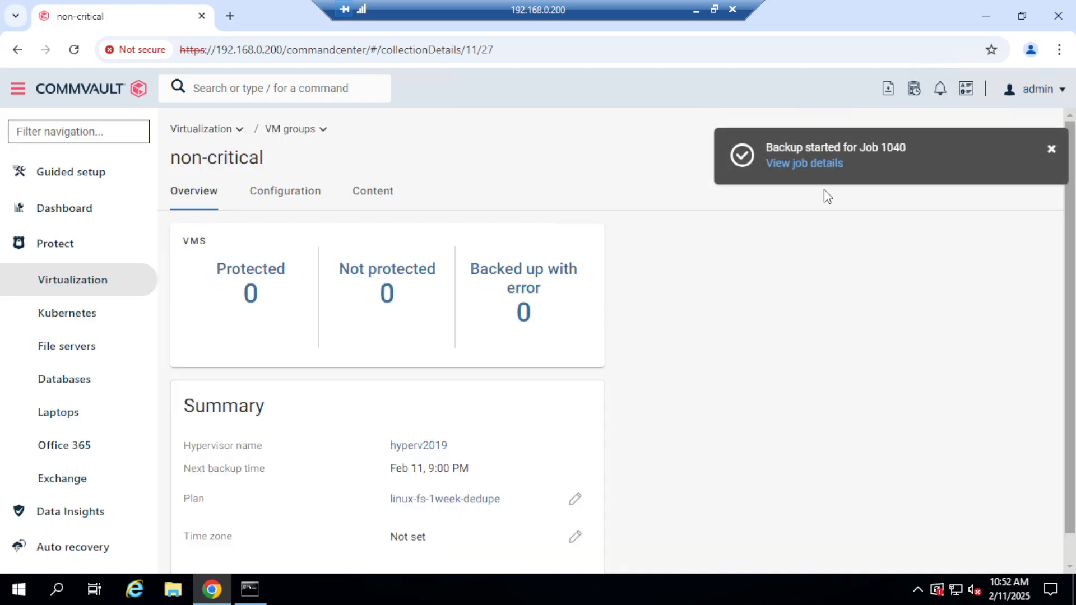
left_click(799, 169)
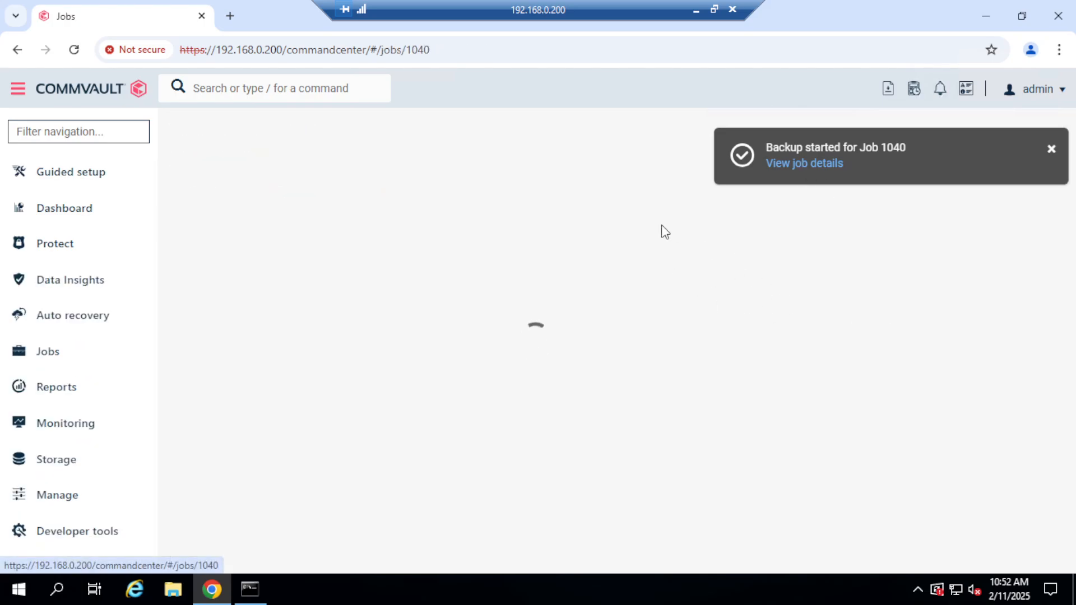
Check the active jobs' progress and review the overview of the non-critical group's backup job.
left_click(49, 362)
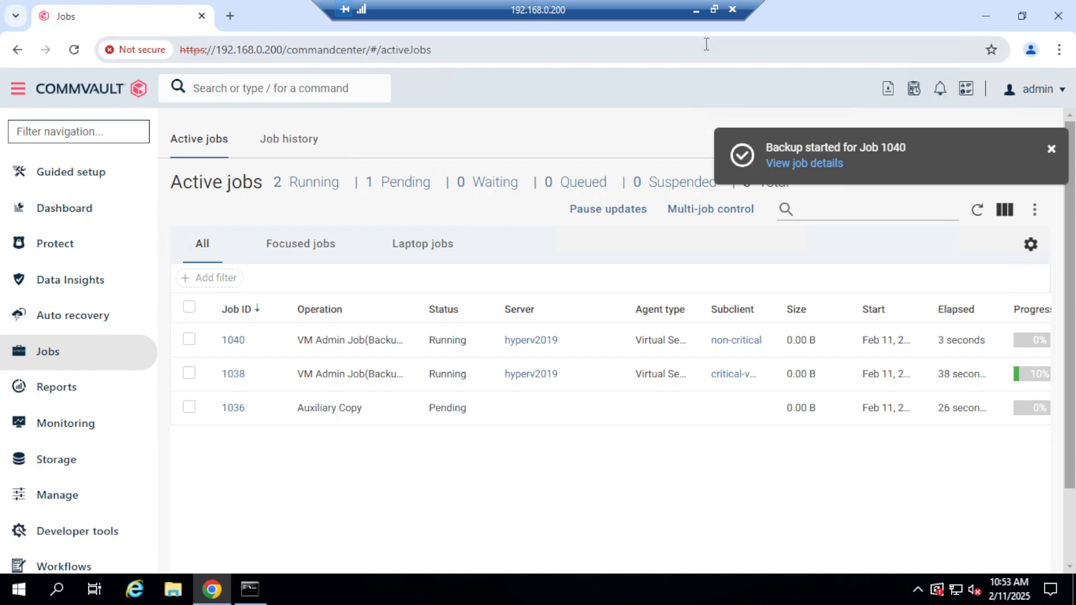
left_click(696, 13)
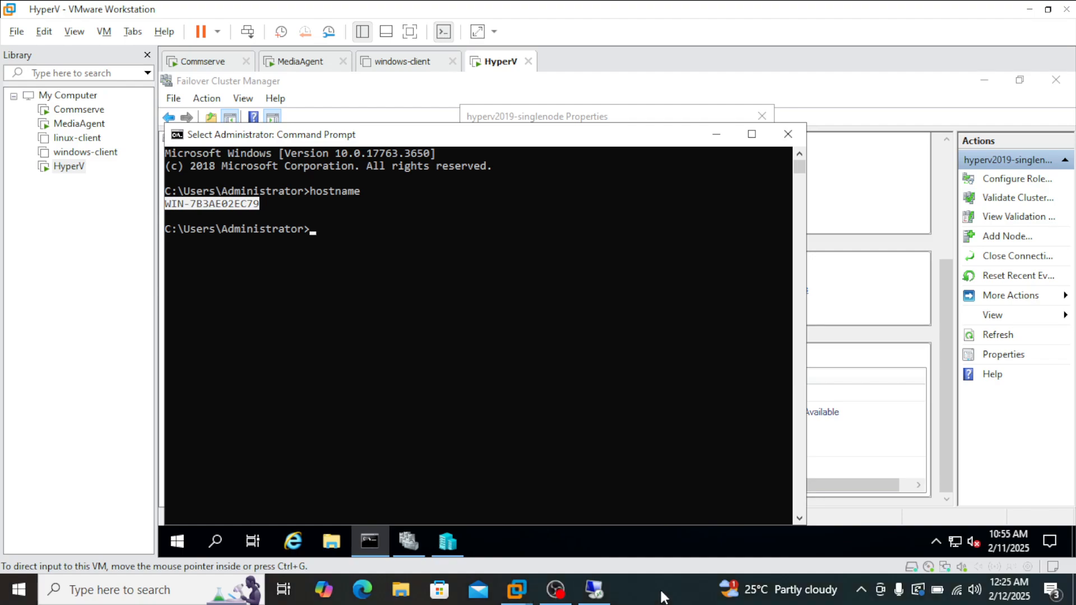
left_click(596, 587)
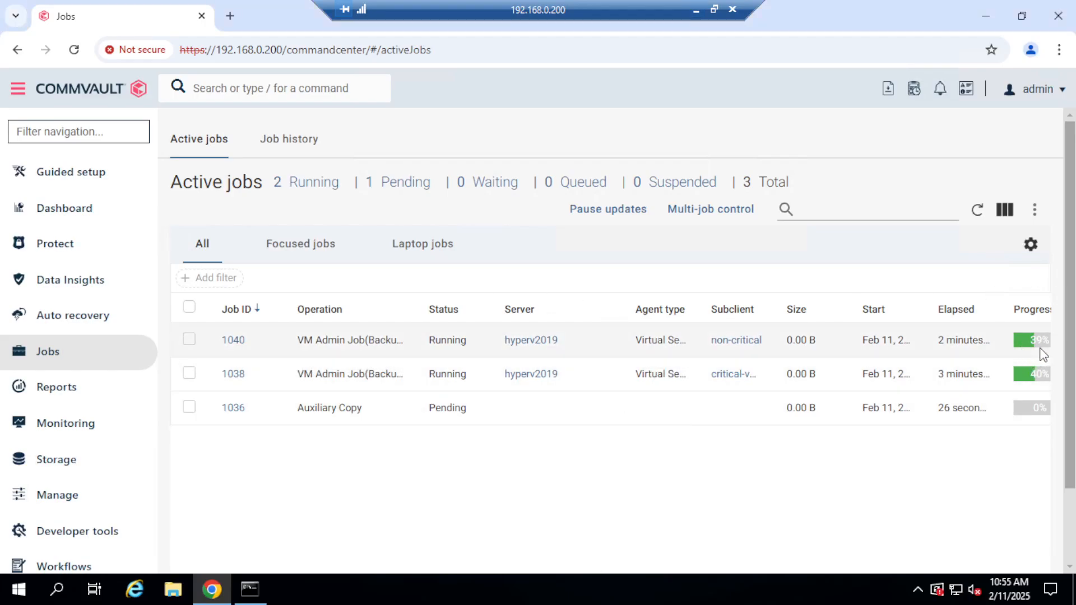
left_click(234, 340)
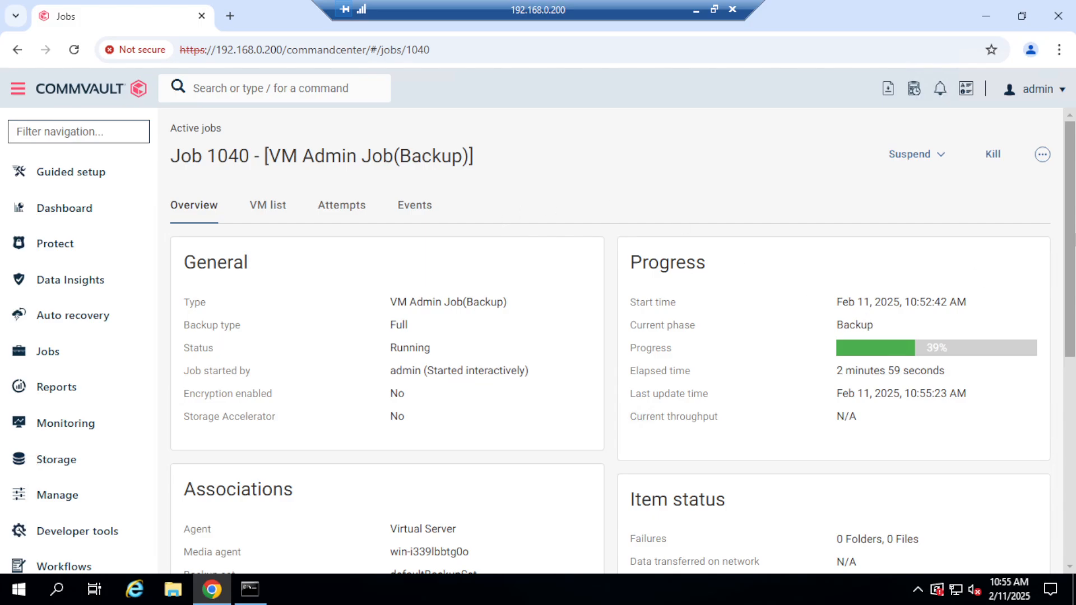
mouse_move(1071, 235)
left_mouse_down()
mouse_move(1068, 266)
mouse_move(1064, 241)
left_mouse_up()
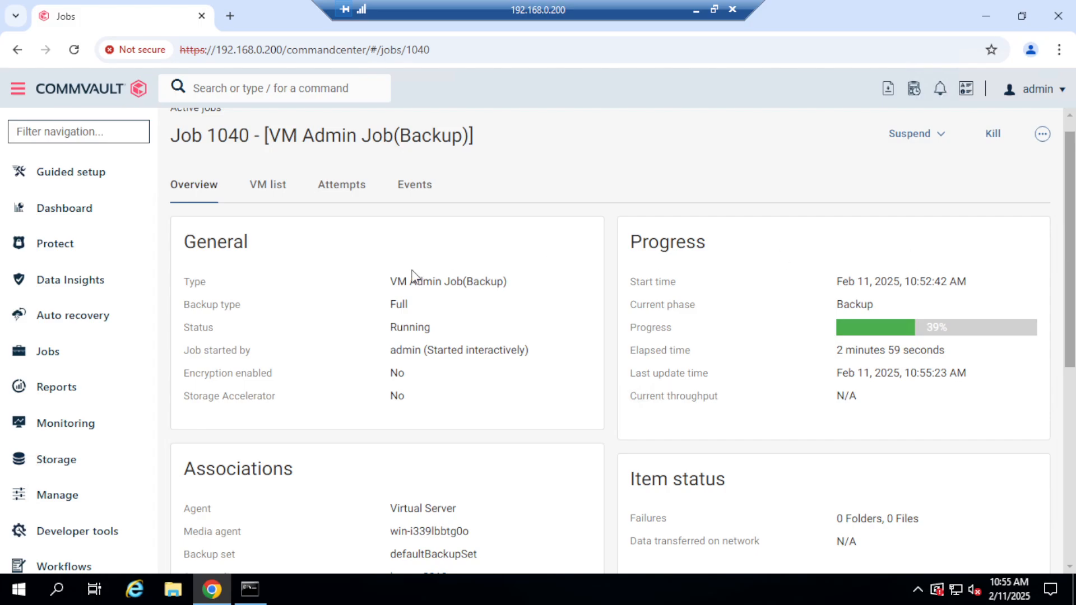
left_click_drag(392, 280, 456, 287)
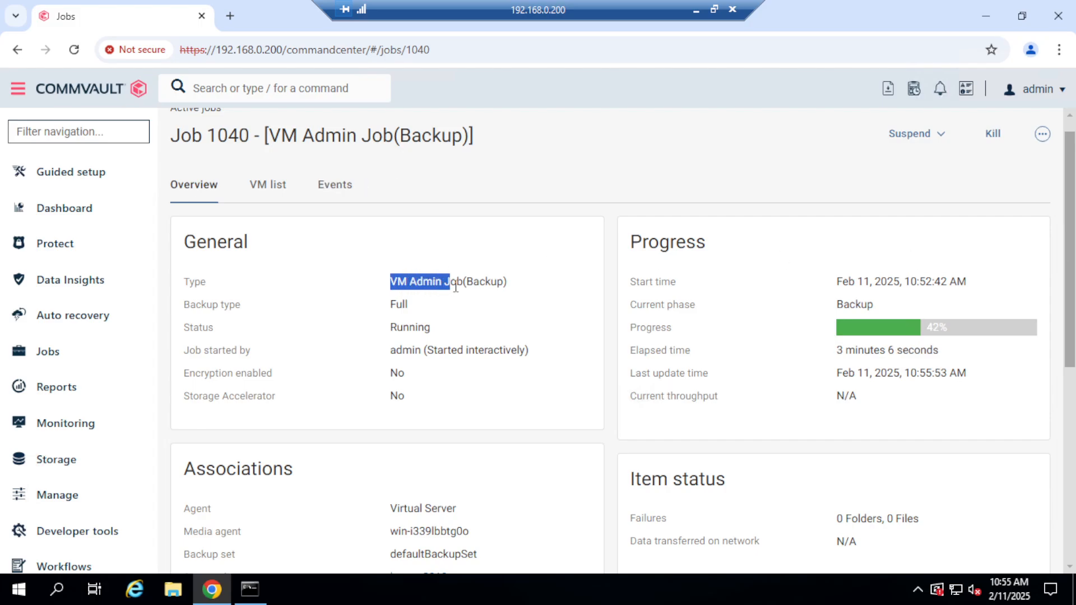
Examine the VM list of the non-critical group's backup job, widening the VM name and Access node columns.
left_click(269, 187)
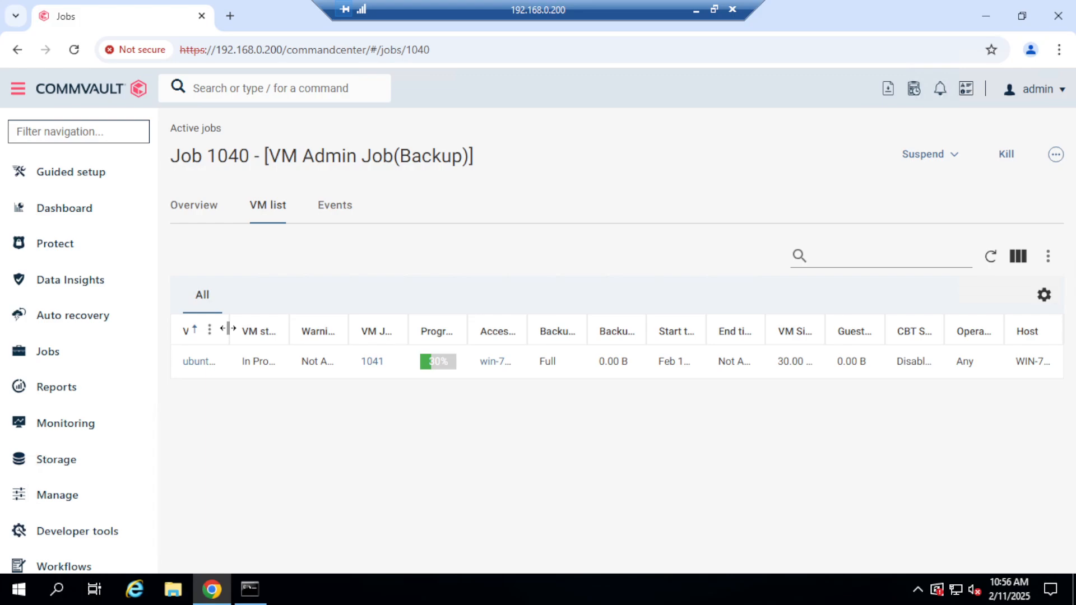
left_click_drag(229, 329, 295, 345)
left_click(247, 437)
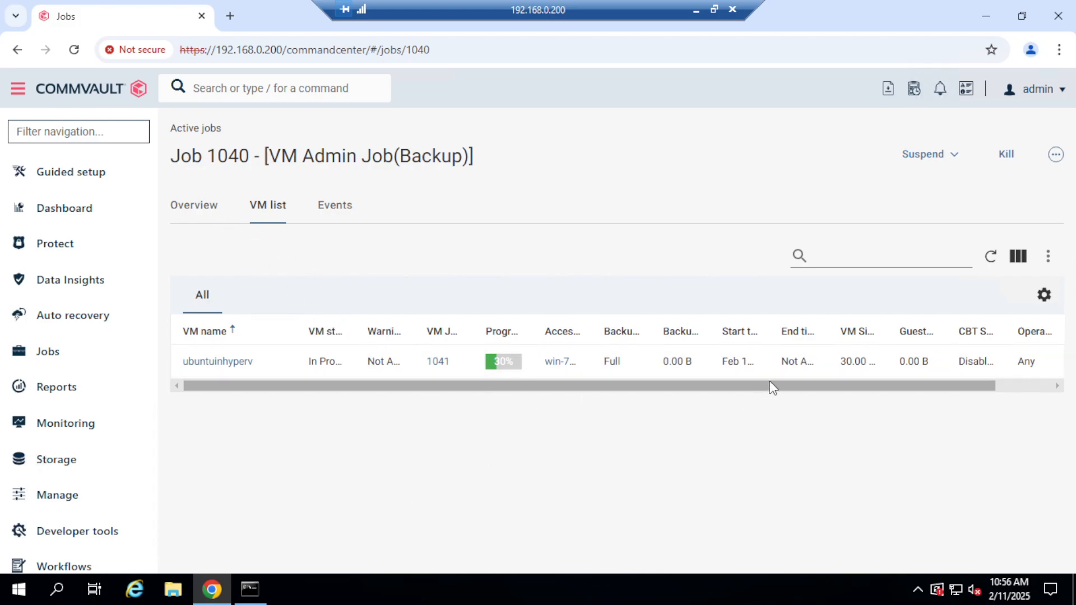
left_click_drag(775, 387, 802, 386)
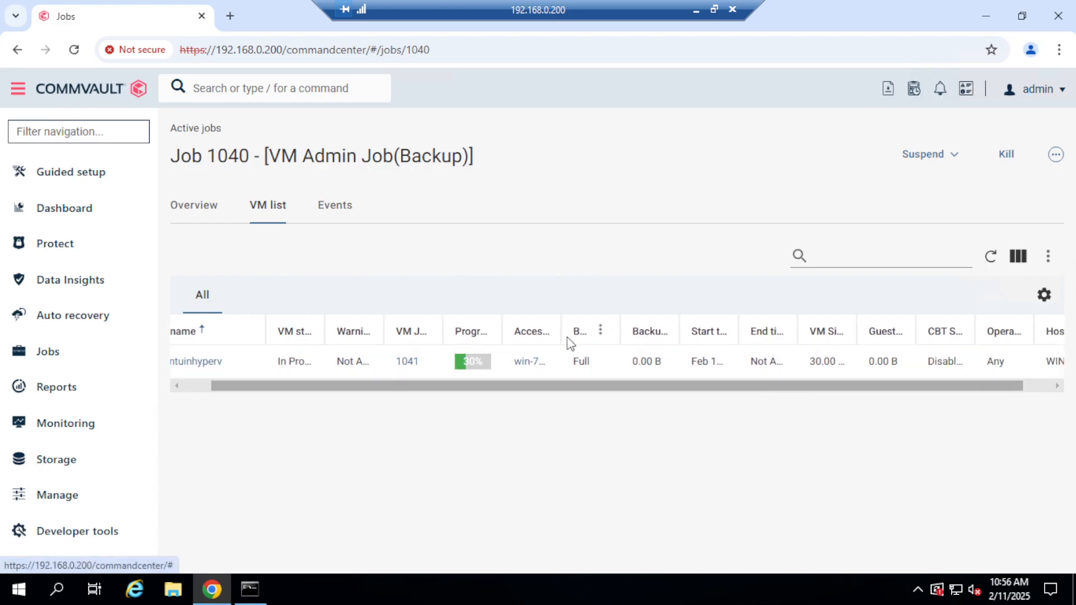
left_click_drag(560, 328, 635, 329)
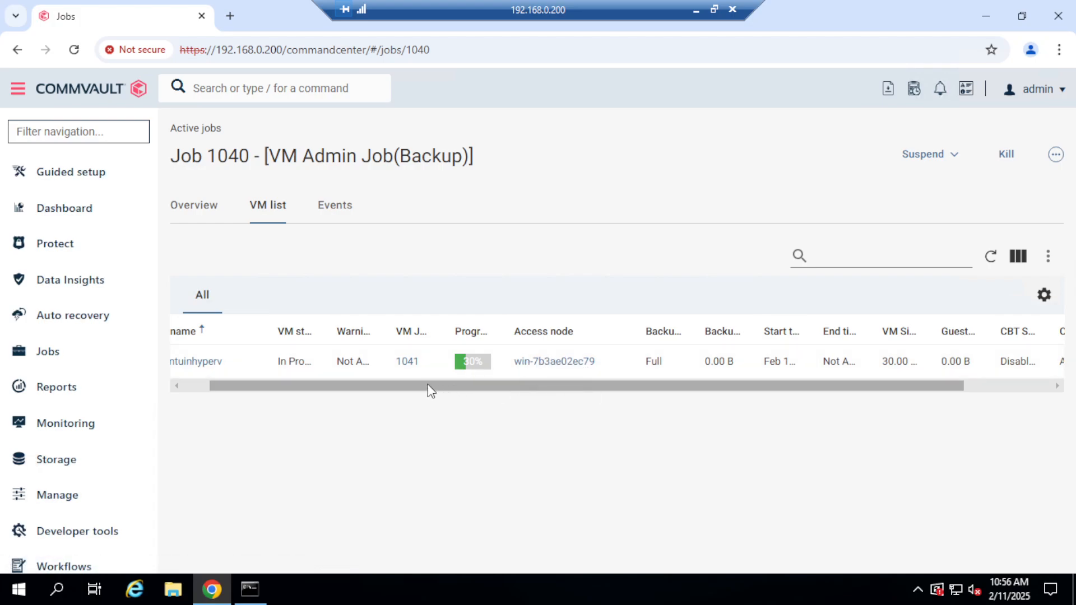
left_click_drag(431, 391, 328, 375)
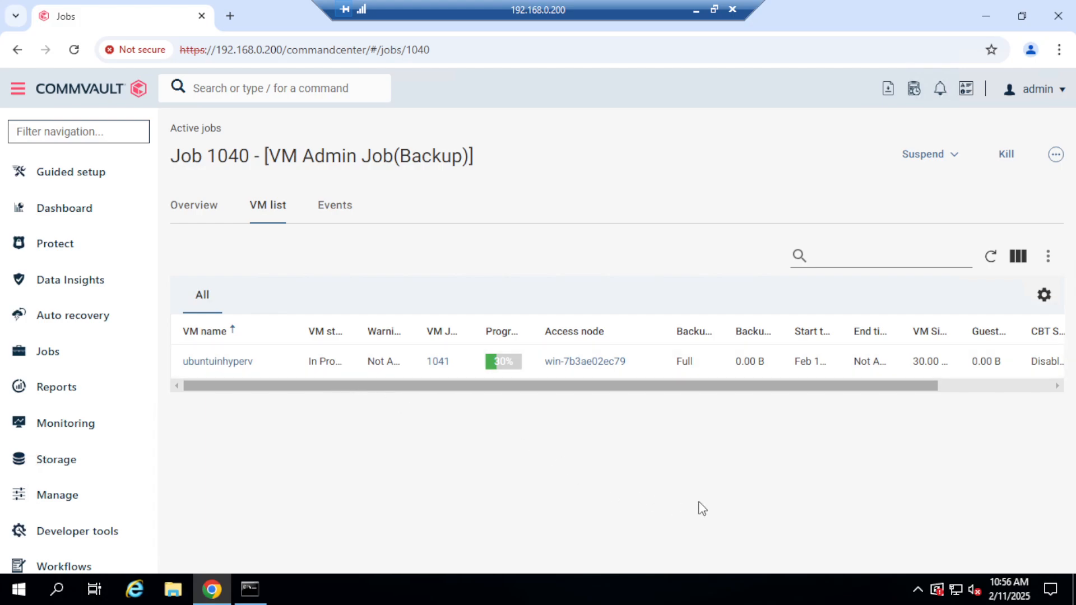
left_click_drag(825, 387, 978, 415)
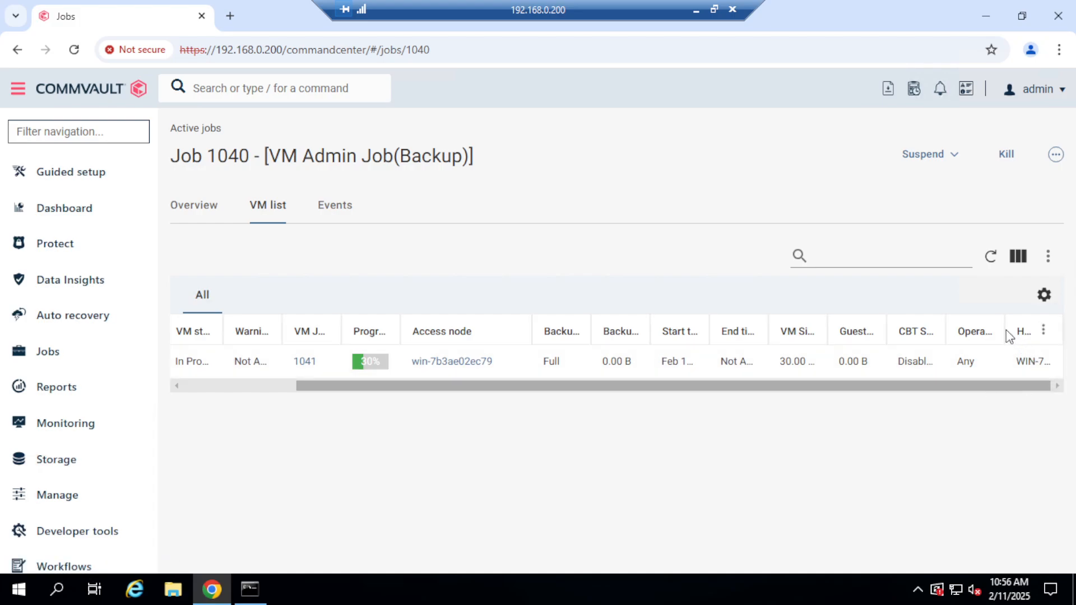
left_click_drag(1004, 326, 989, 336)
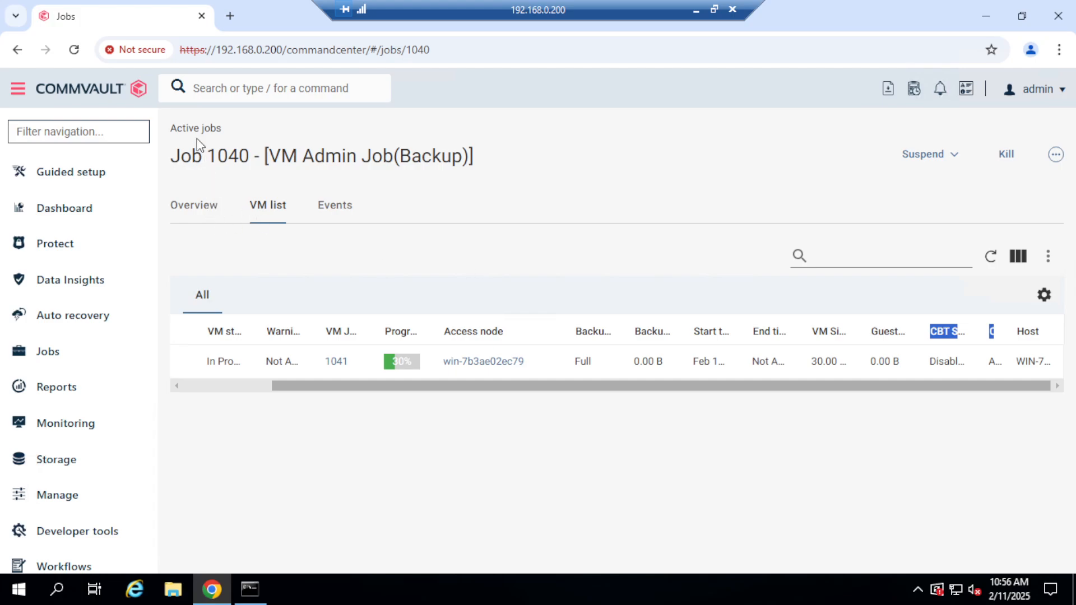
Open the critical-vms backup job from the active jobs and review its general details, progress, throughput and media agent.
left_click(64, 362)
left_click(120, 360)
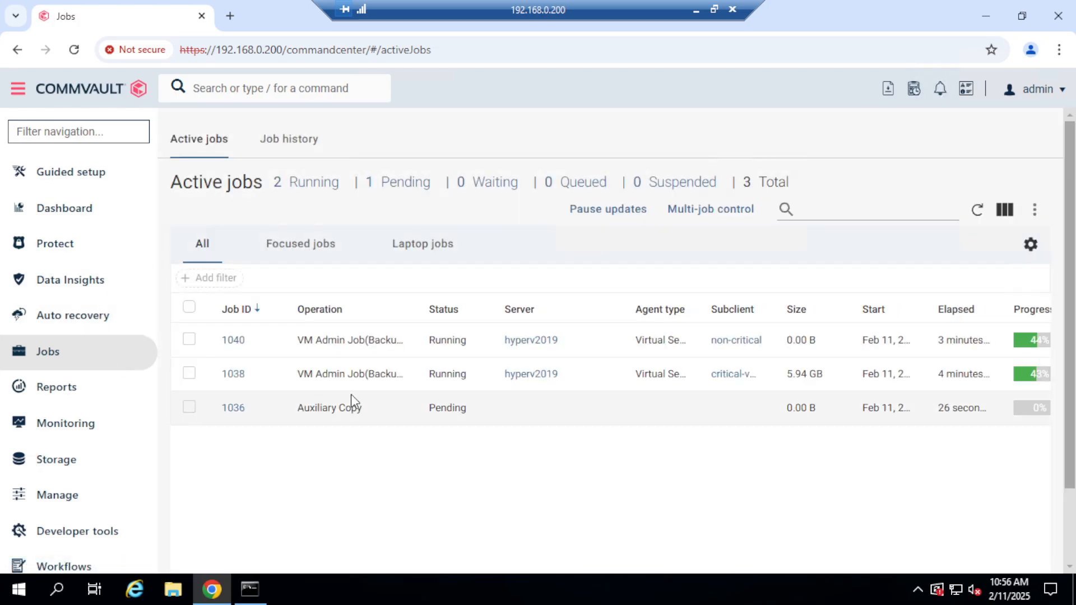
left_click(234, 374)
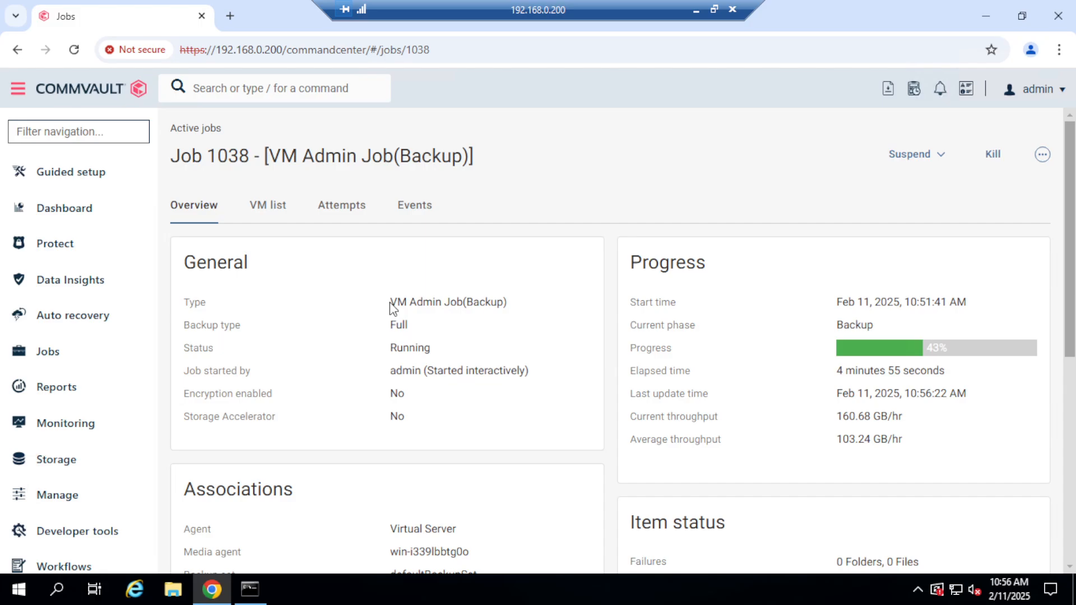
left_click_drag(391, 308, 469, 310)
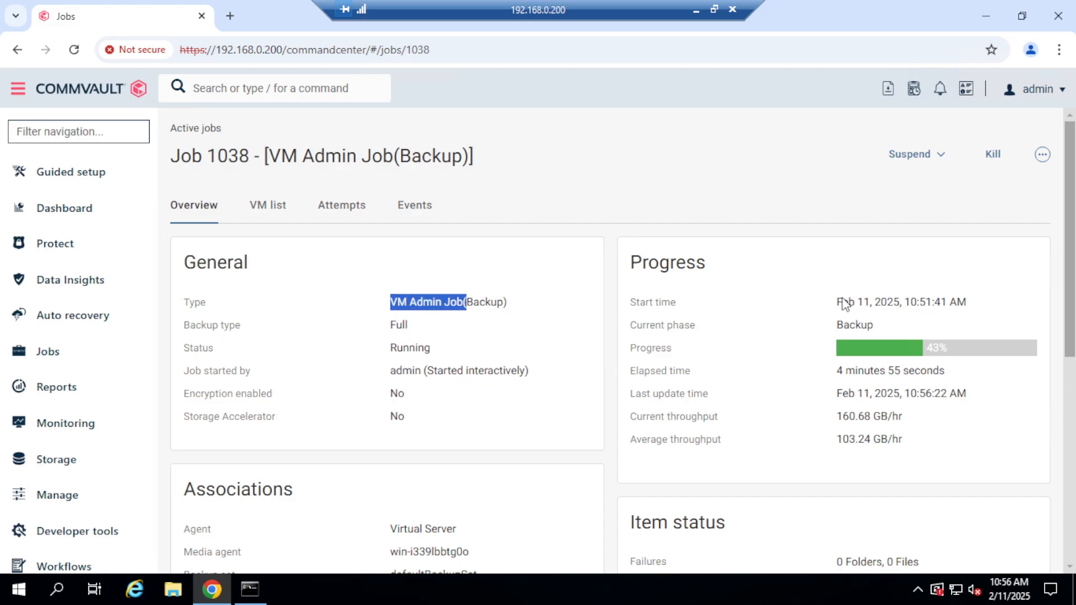
left_click_drag(1072, 268, 1071, 304)
left_click_drag(841, 351, 898, 390)
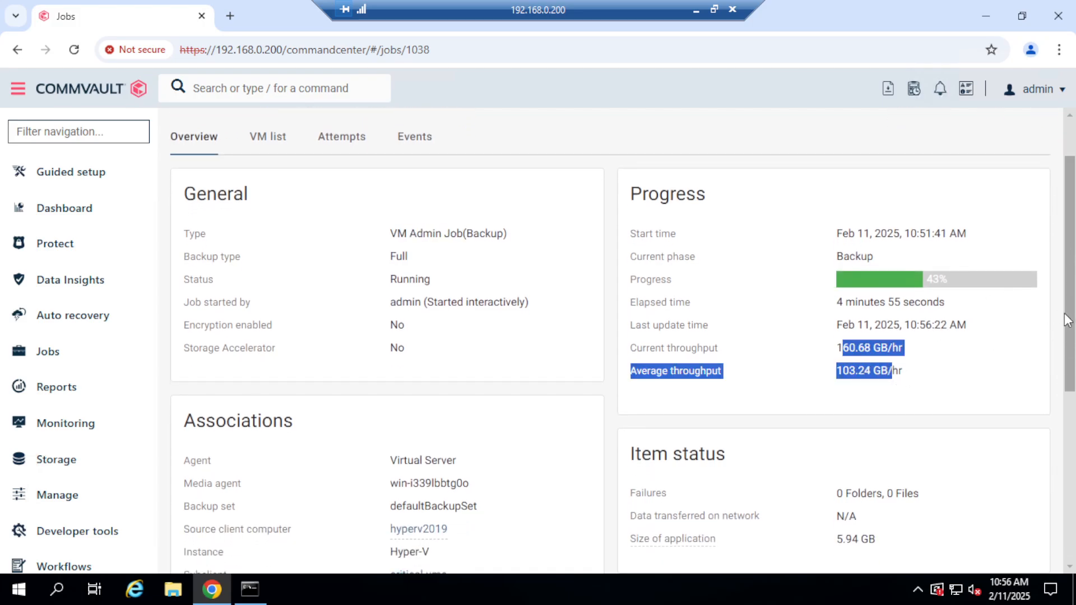
left_click_drag(1071, 320, 1071, 363)
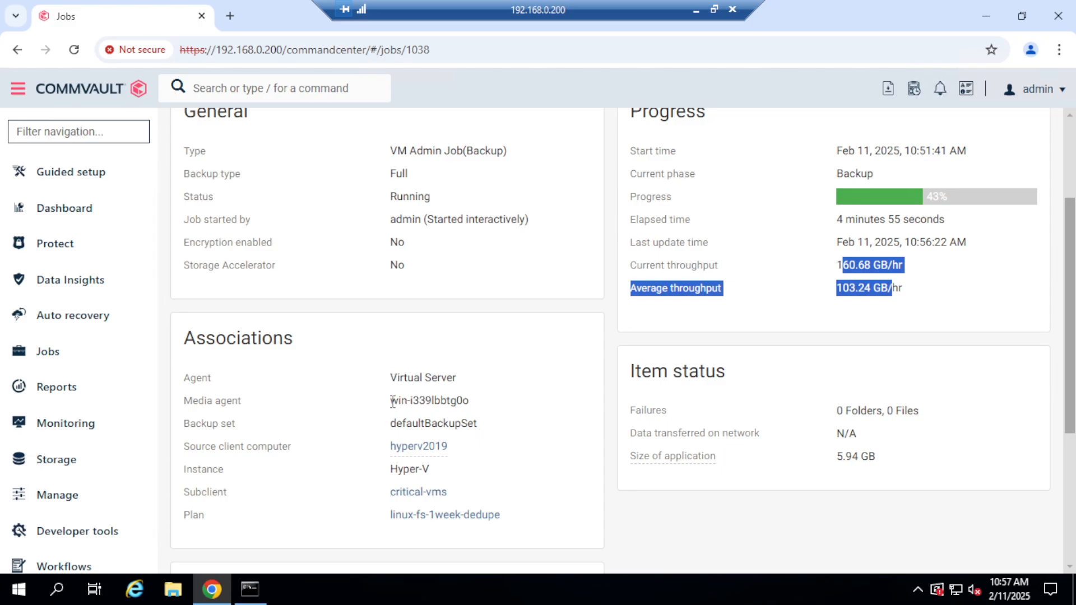
left_click_drag(391, 400, 464, 403)
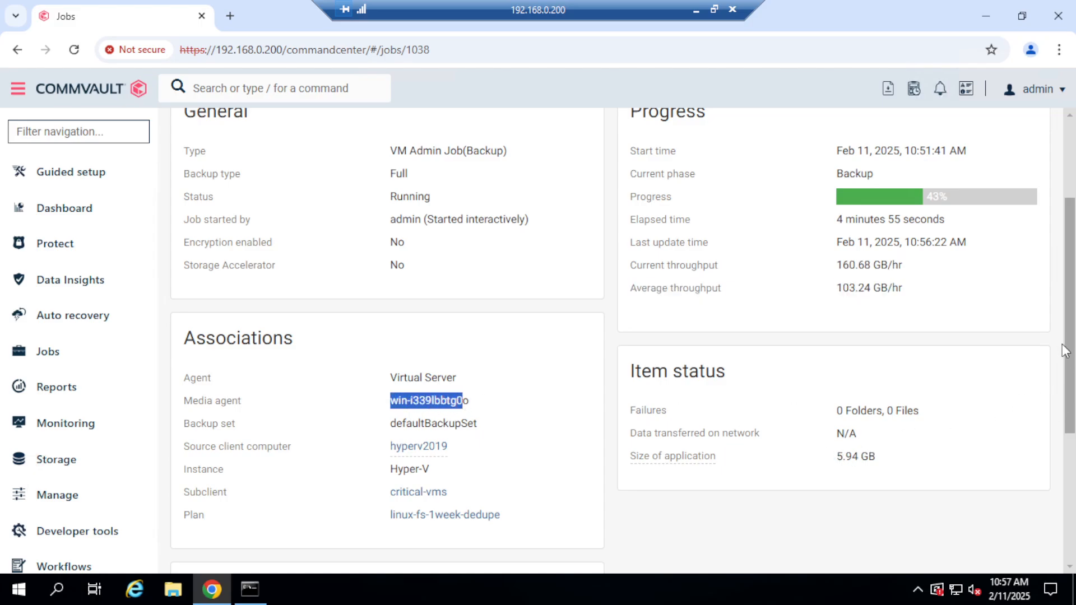
mouse_move(1072, 357)
left_mouse_down()
mouse_move(1072, 278)
mouse_move(1072, 357)
left_mouse_up()
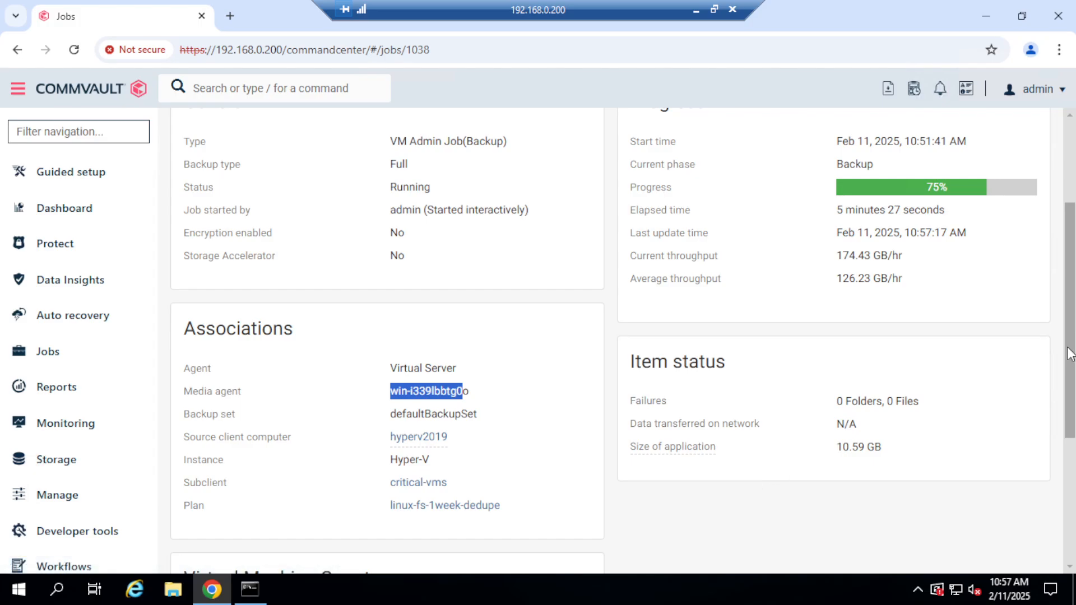
scroll(1071, 355, "up", 3)
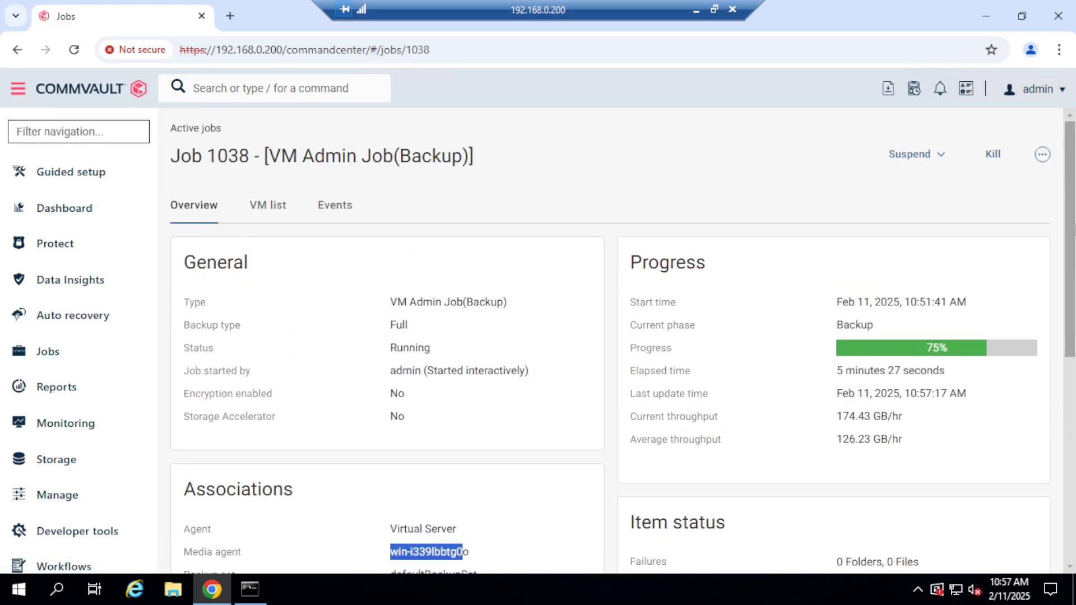
Examine the VM list of the critical-vms backup job through to the host, widening the VM Size column.
left_click(271, 208)
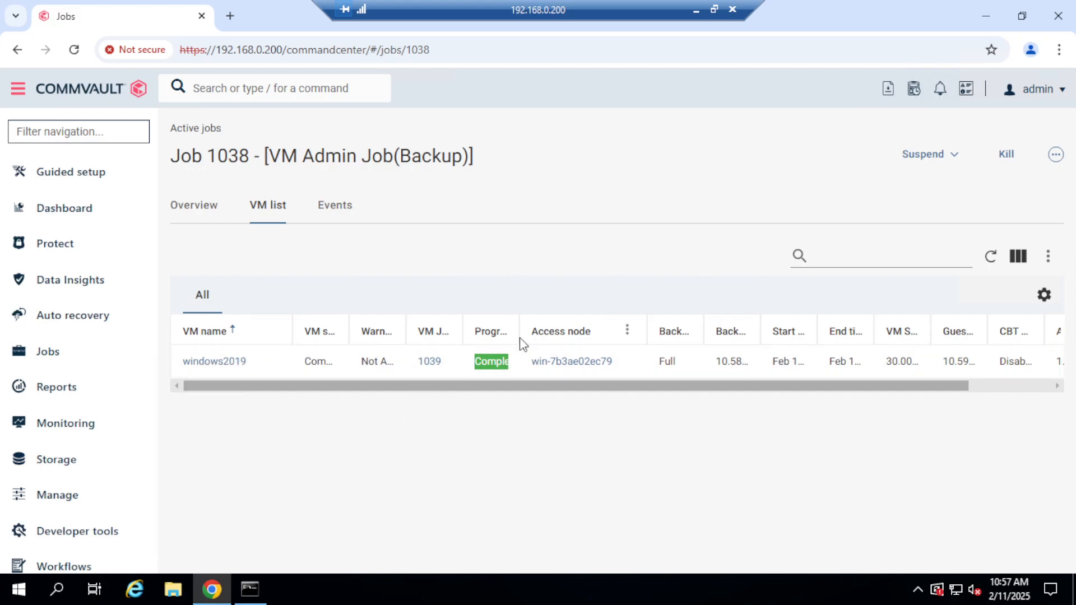
left_click_drag(523, 335, 550, 334)
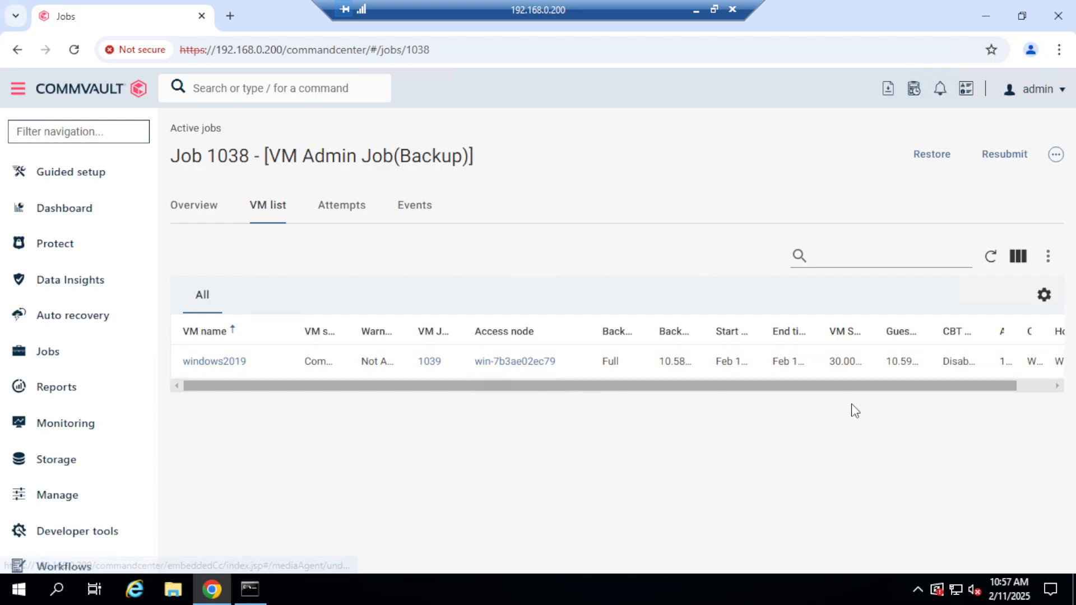
left_click_drag(824, 387, 896, 401)
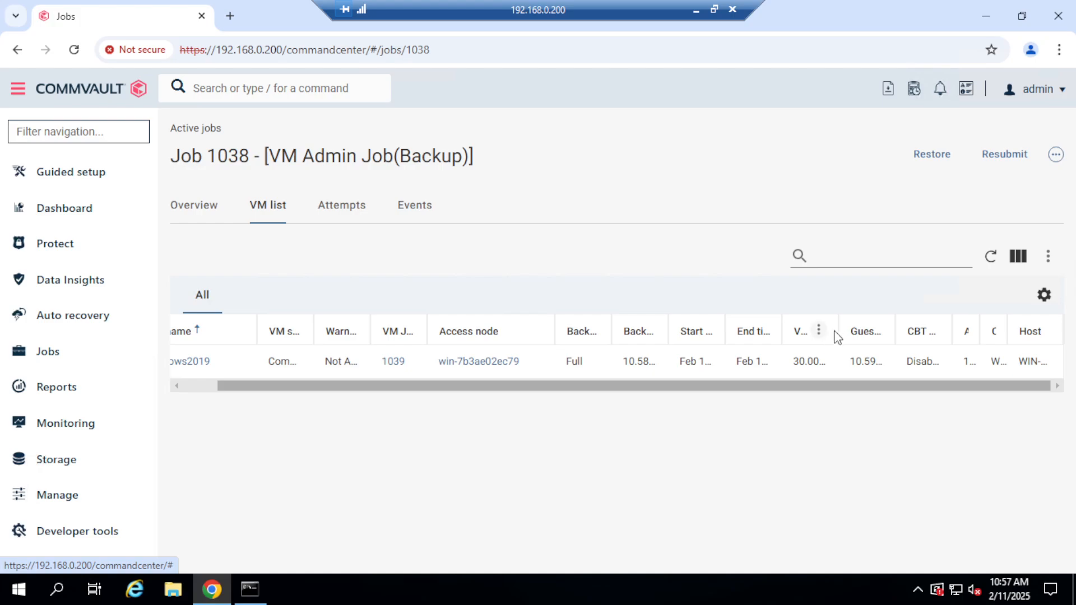
left_click_drag(836, 331, 865, 332)
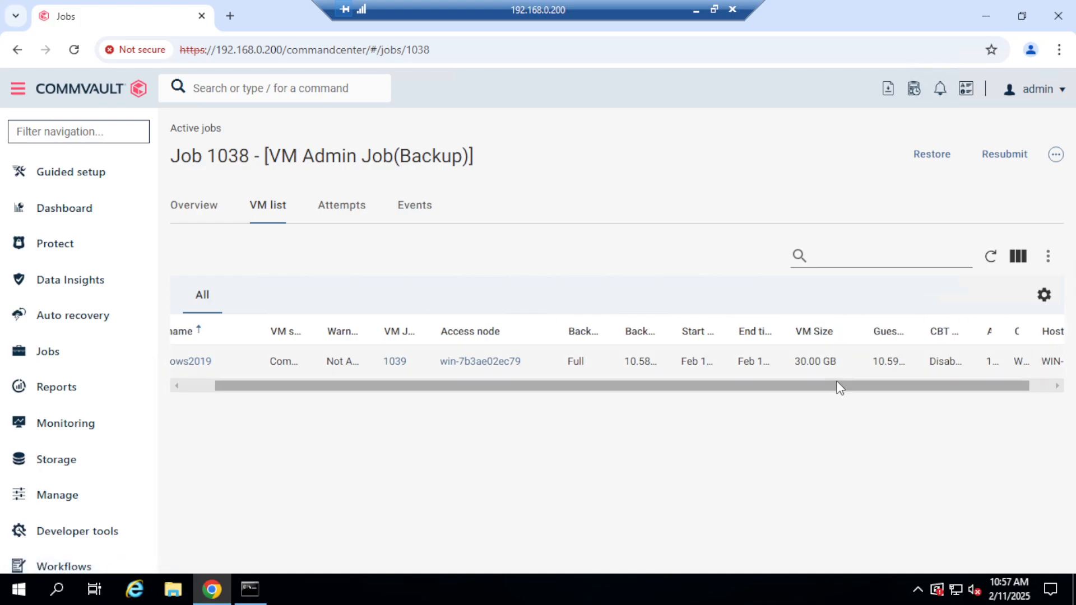
left_click_drag(965, 390, 1043, 403)
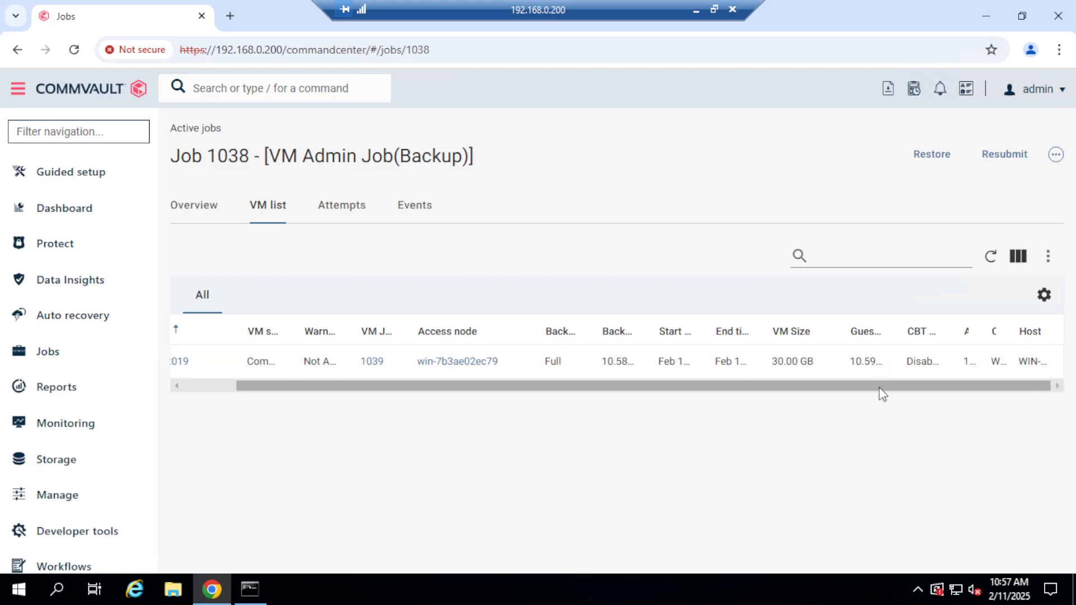
left_click_drag(880, 387, 699, 377)
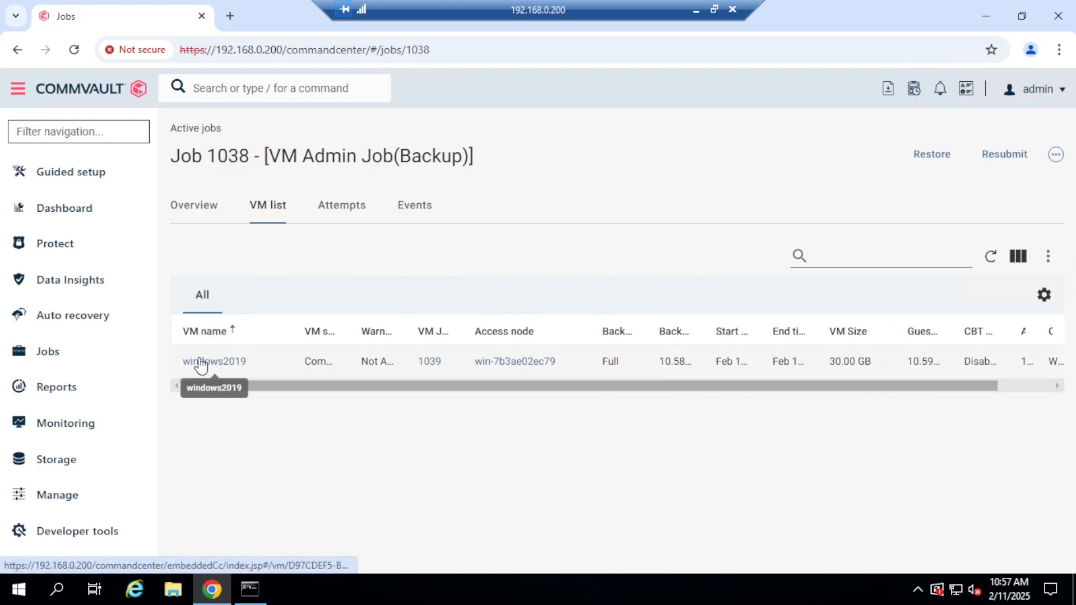
left_click_drag(925, 388, 1046, 408)
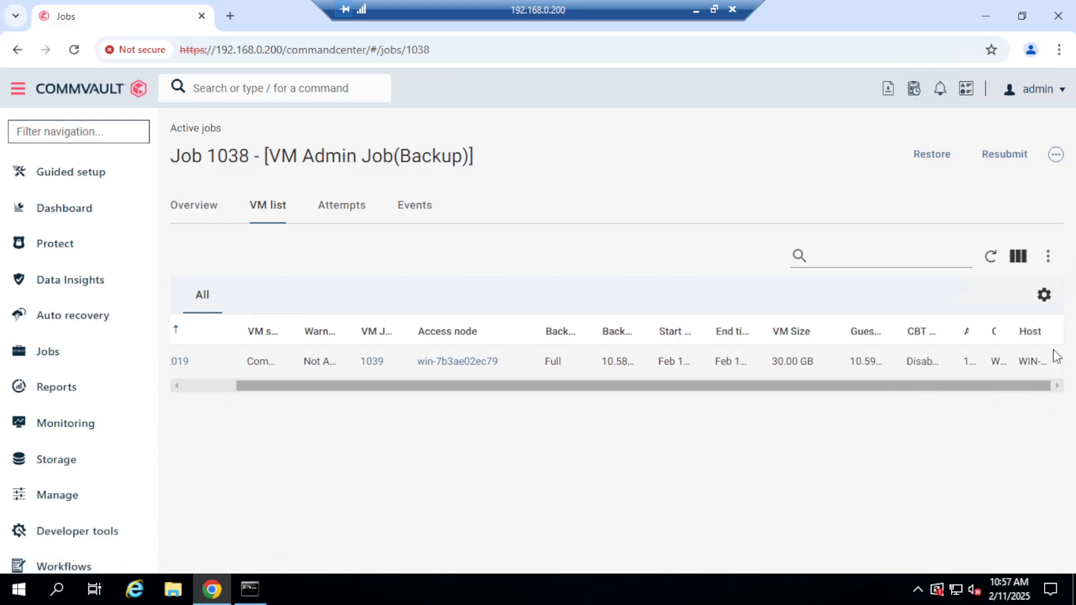
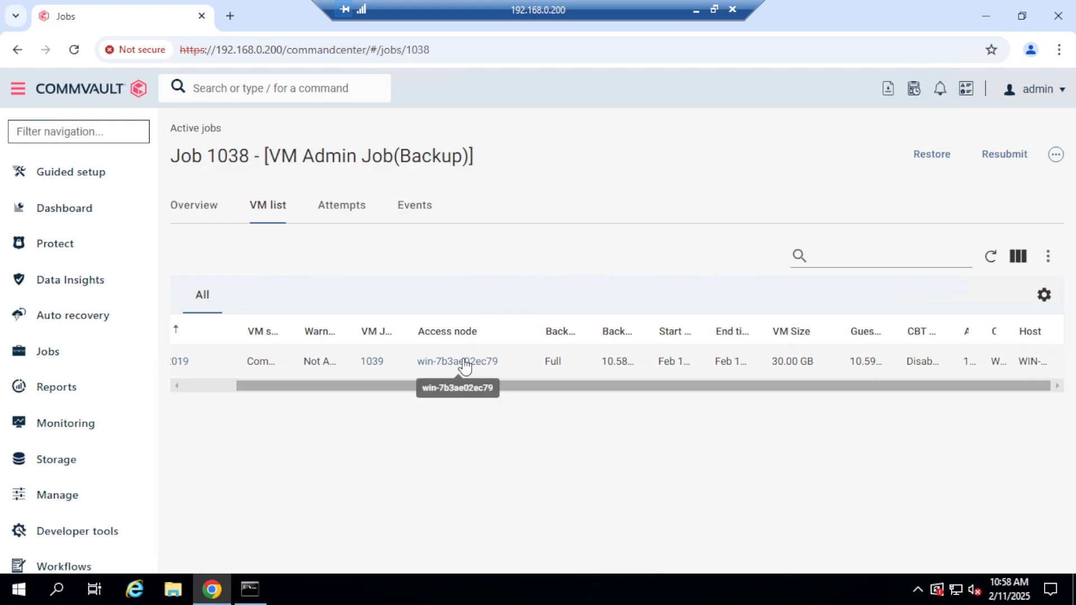
Check the remaining active jobs and review the job history of the last 24 hours.
left_click_drag(479, 385, 348, 388)
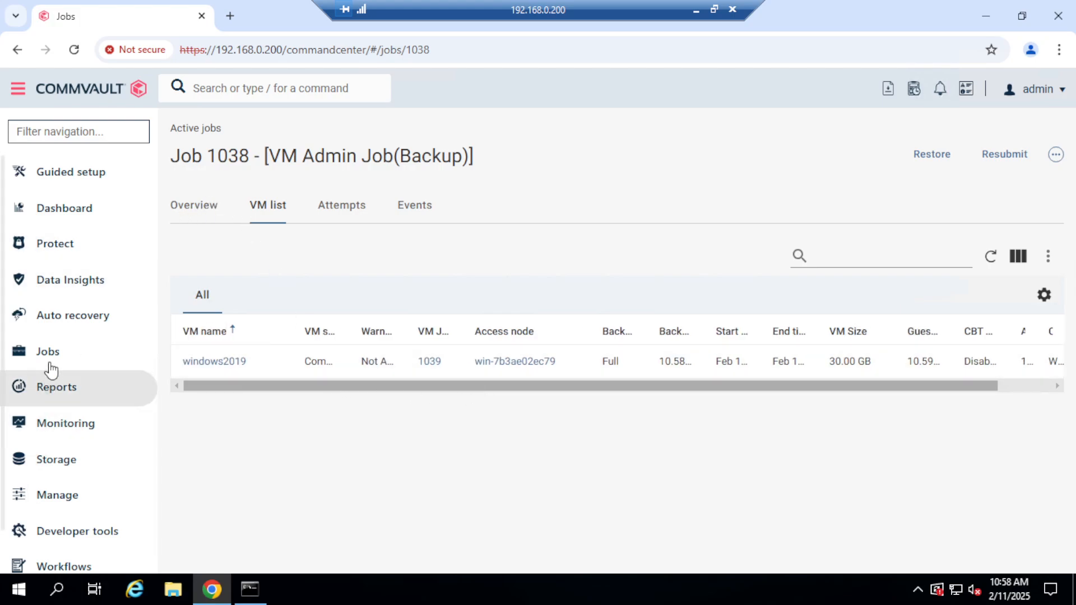
left_click(84, 358)
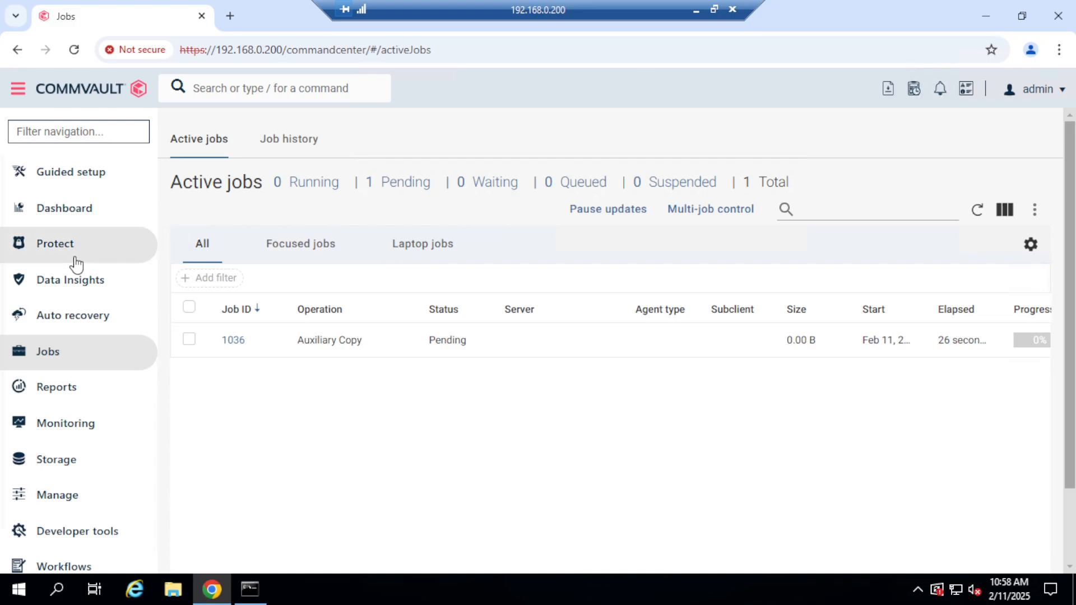
left_click(48, 251)
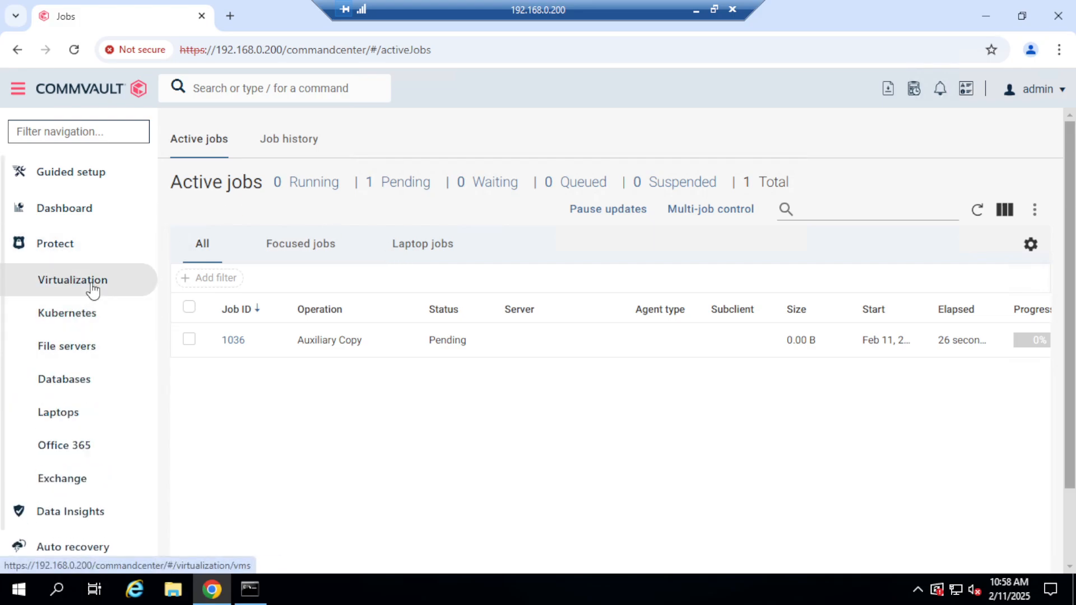
left_click(291, 144)
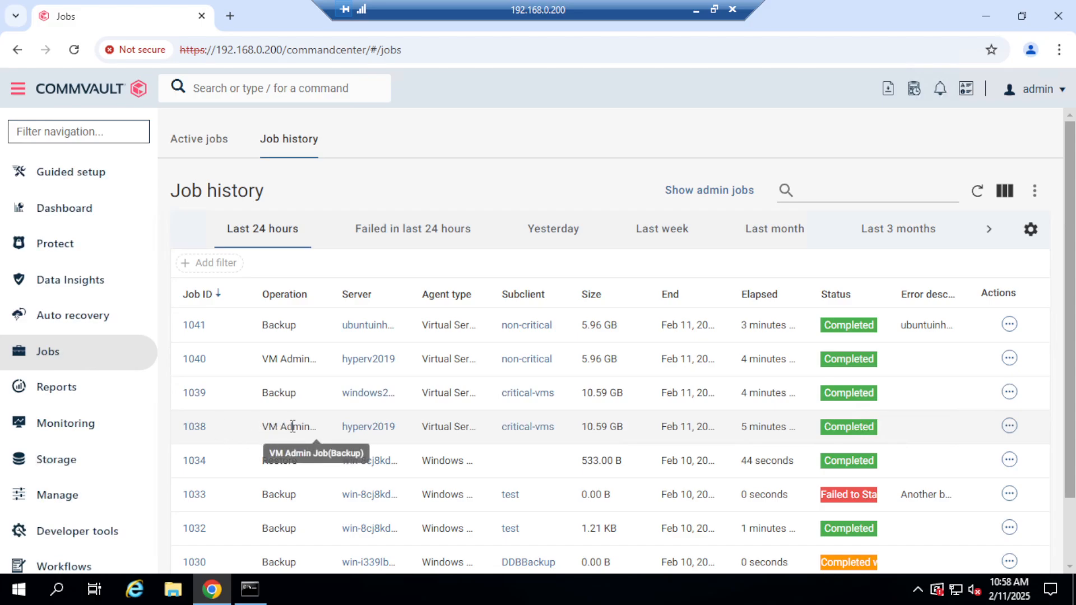
Review the protected virtual machines, widening the Name column, and check the last backups of the VM groups.
left_click(67, 255)
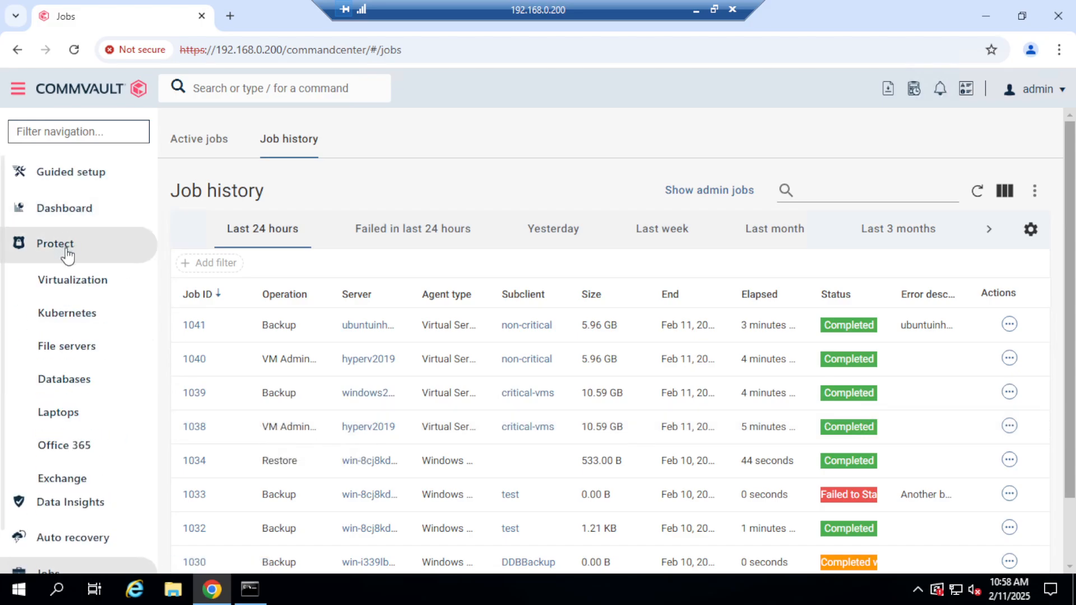
left_click(73, 280)
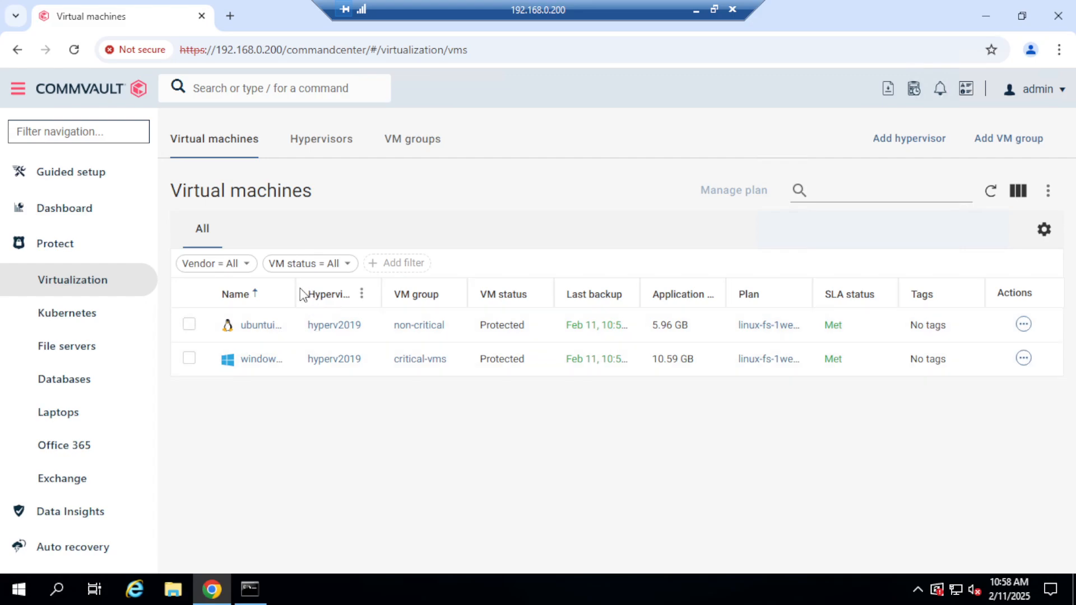
left_click_drag(294, 285, 330, 287)
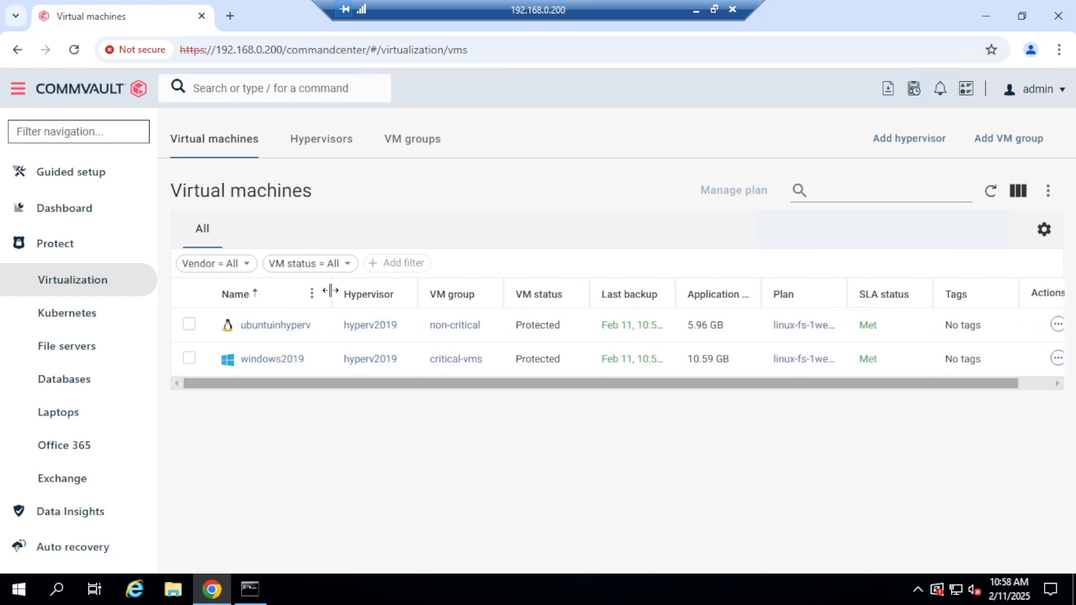
left_click(413, 146)
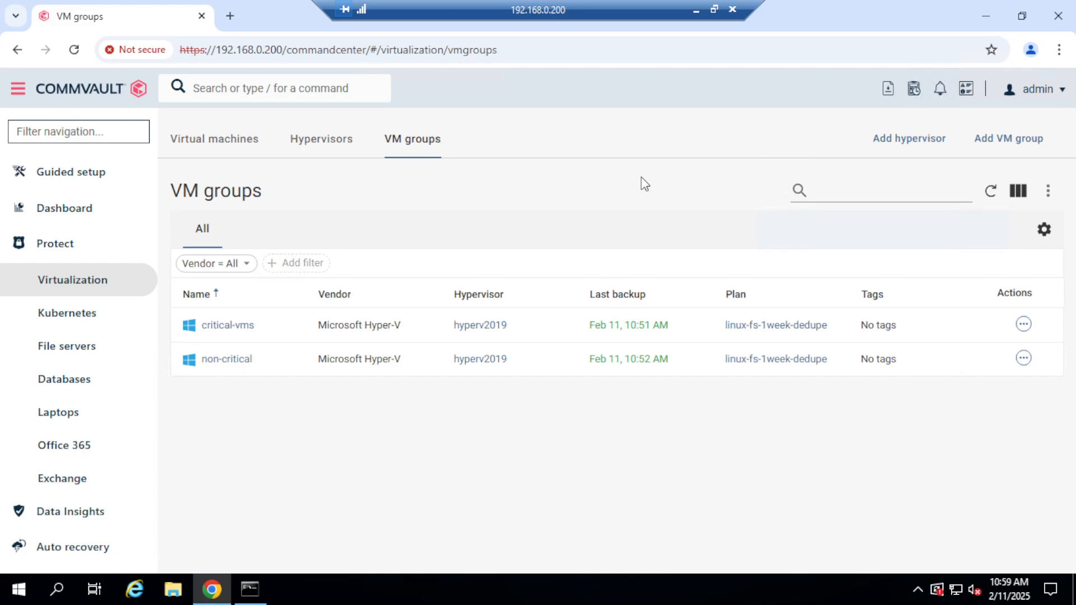
Switch to the HyperV machine in VMware Workstation and close its Command Prompt and the hyperv2019-singlenode properties.
left_click(696, 9)
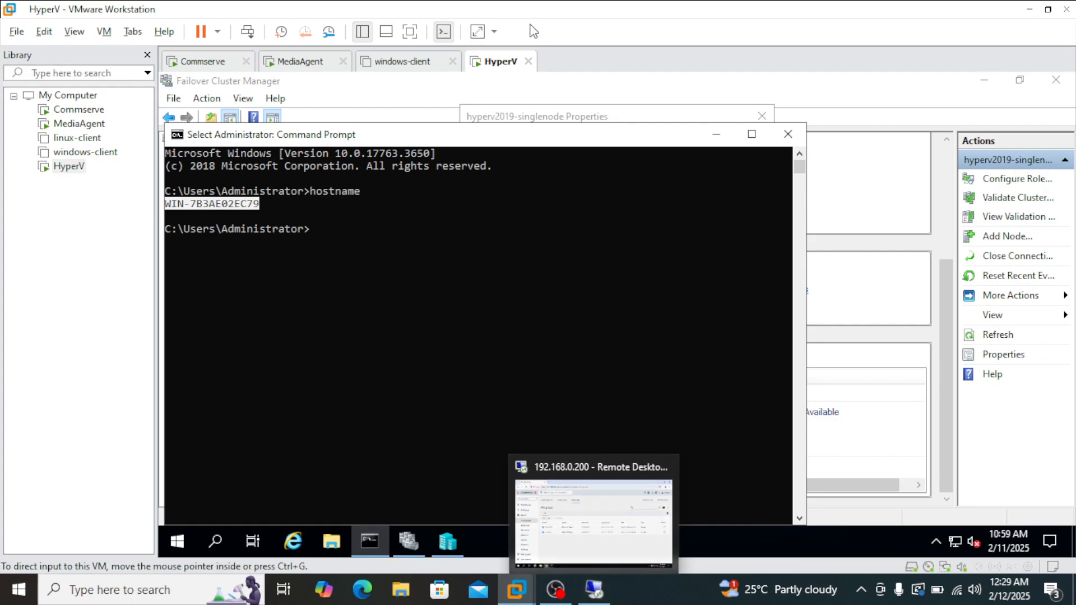
left_click(788, 134)
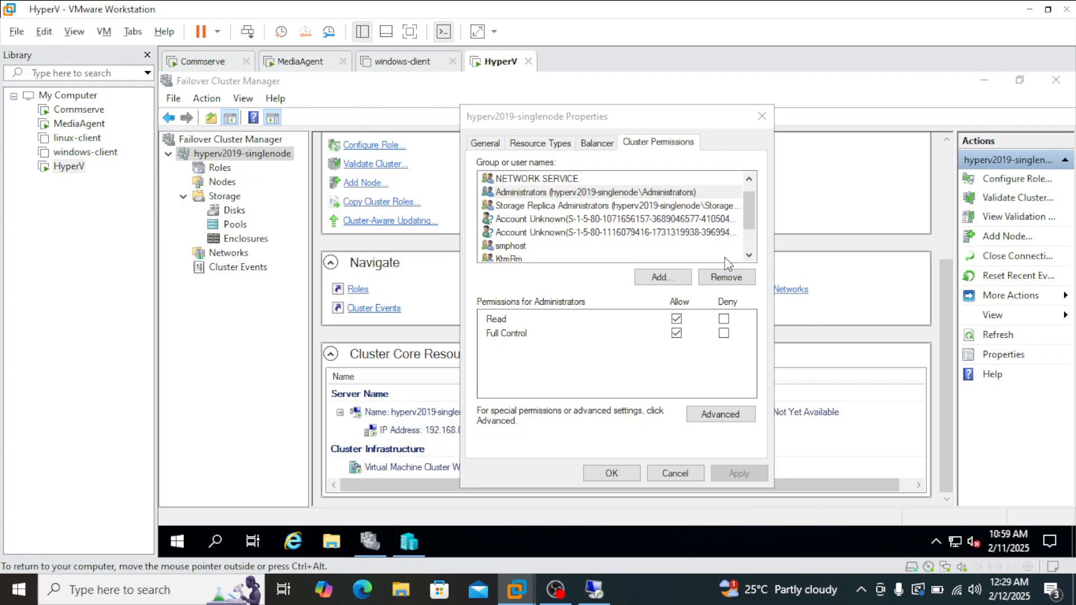
left_click(763, 118)
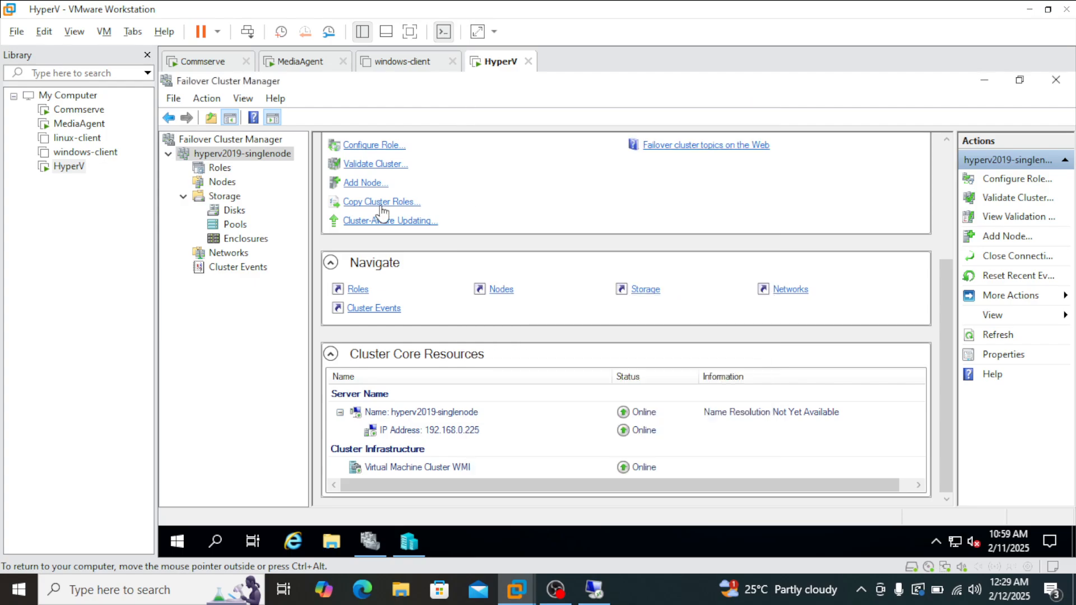
Examine the hyperv2019-singlenode cluster's roles ubuntuinhyperv and windows2019insidehyperv, including the actions available for the Windows role.
left_click(220, 169)
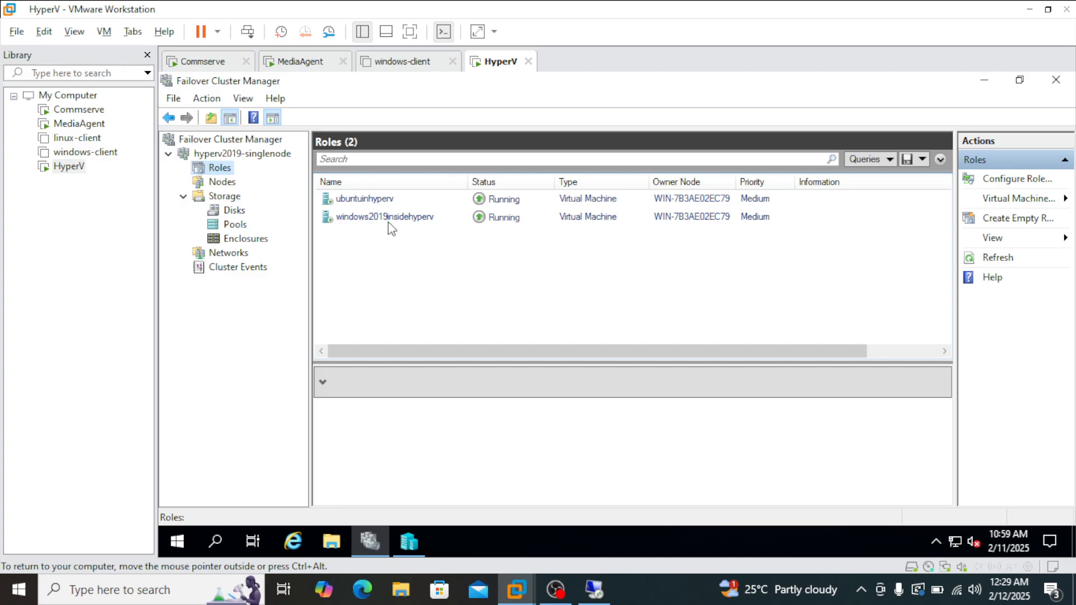
left_click(377, 201)
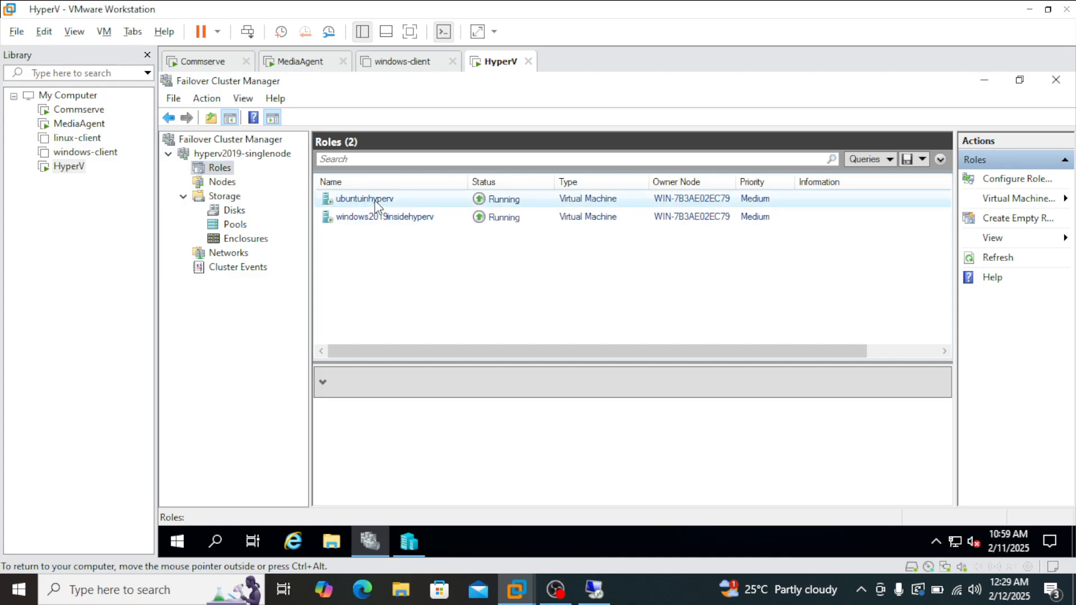
left_click(399, 219)
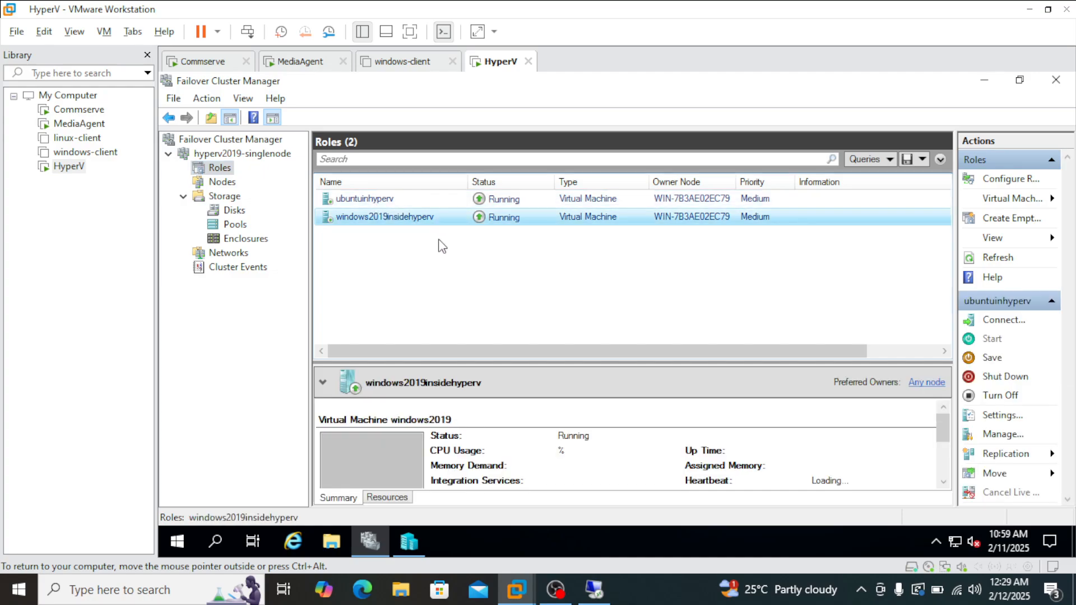
right_click(398, 220)
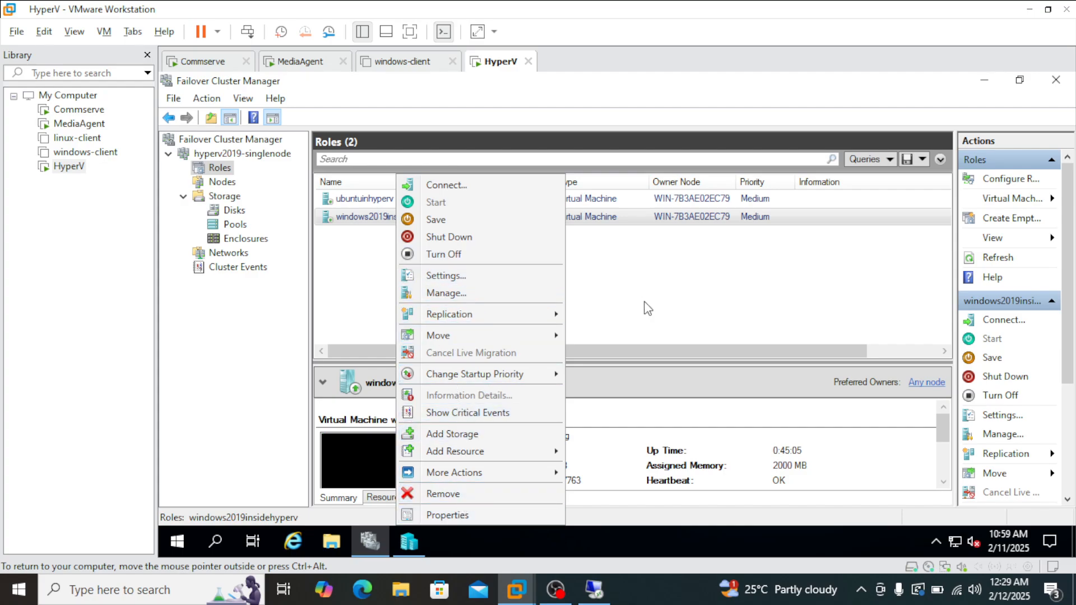
left_click(367, 219)
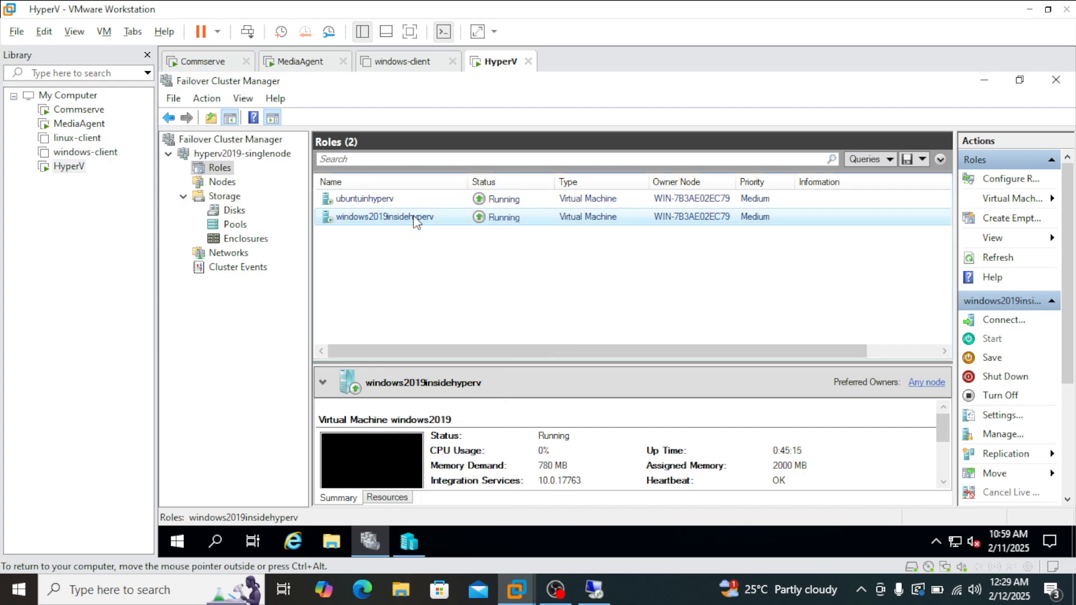
right_click(415, 222)
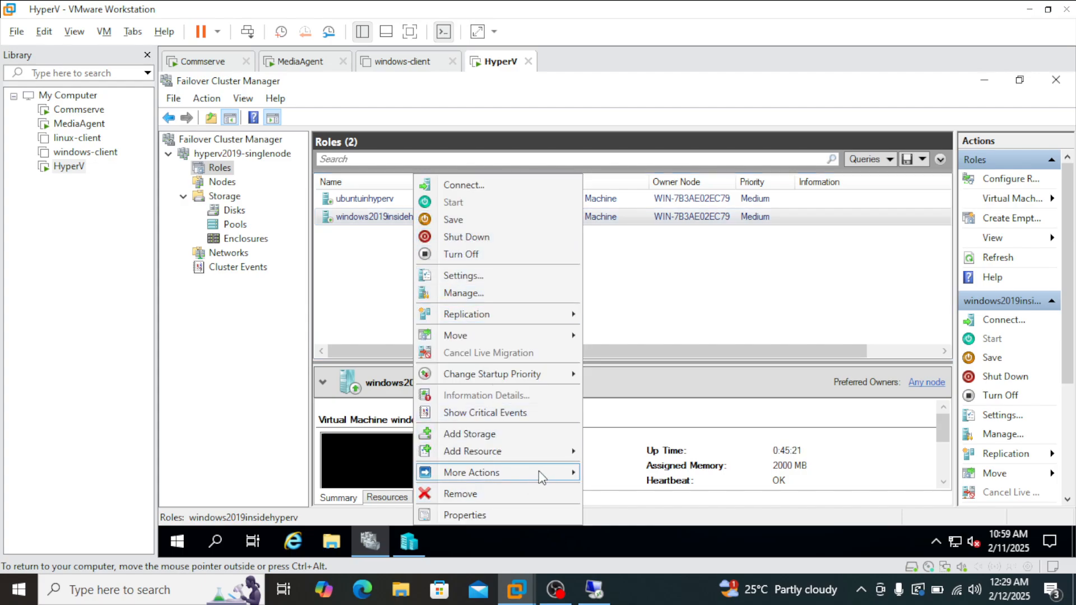
mouse_move(542, 476)
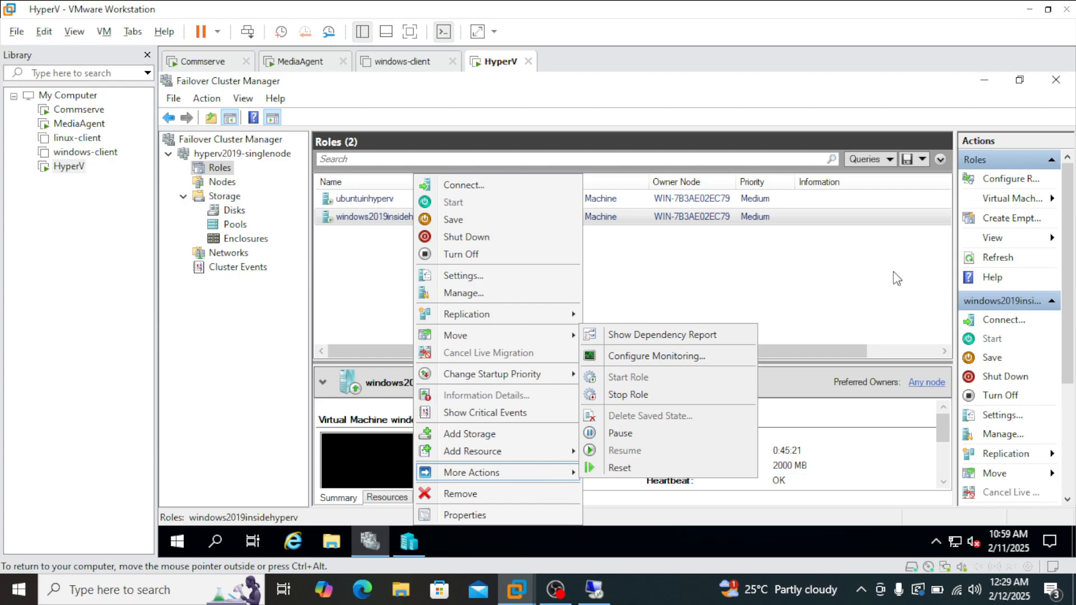
left_click(1069, 279)
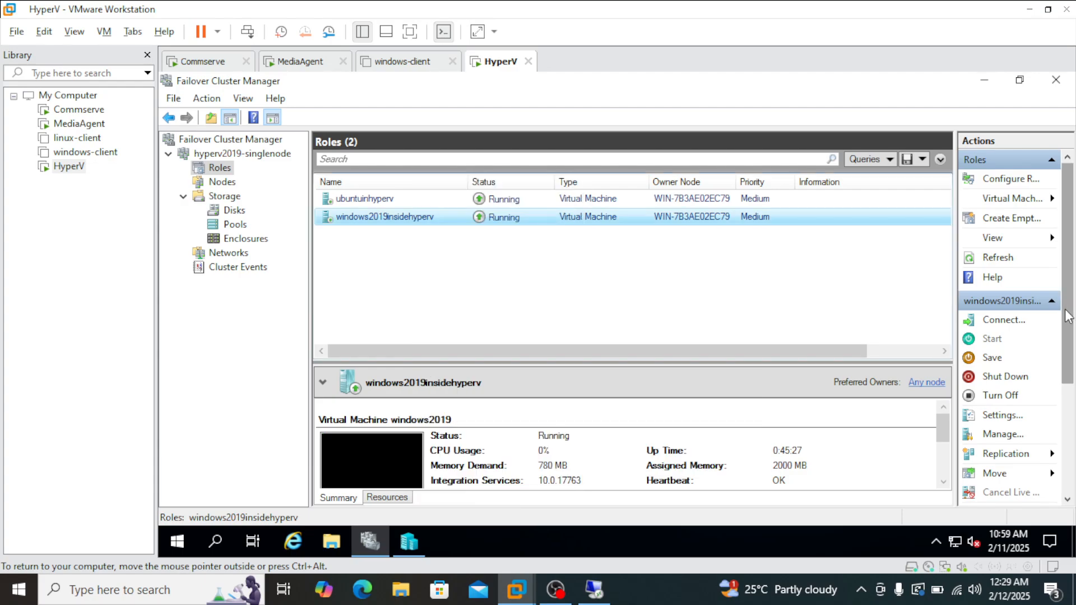
Switch to Hyper-V Manager and turn off the windows2019 virtual machine.
left_click(409, 541)
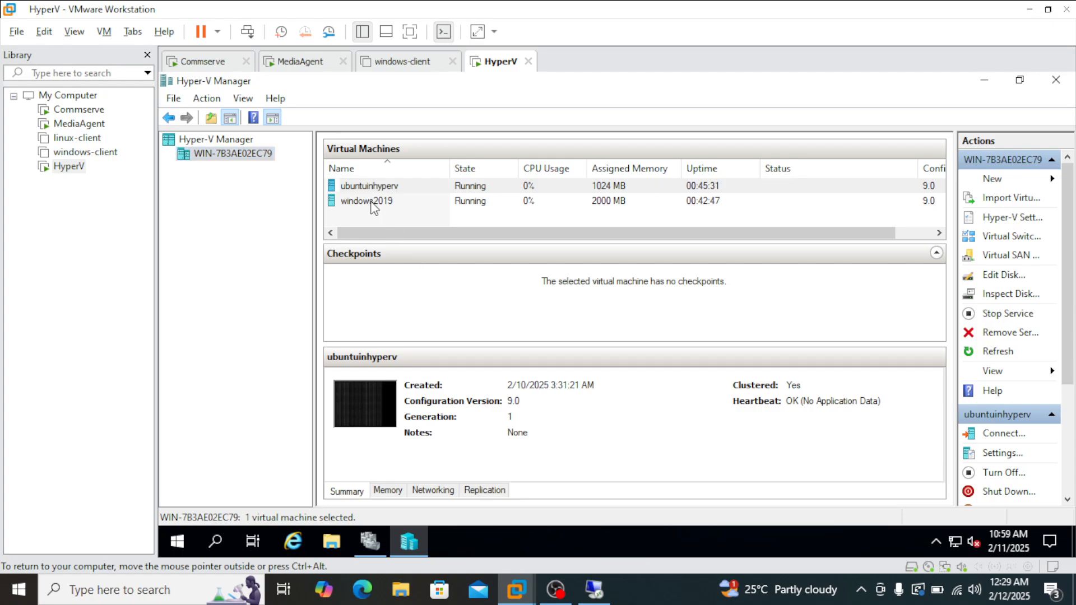
left_click(372, 203)
right_click(374, 208)
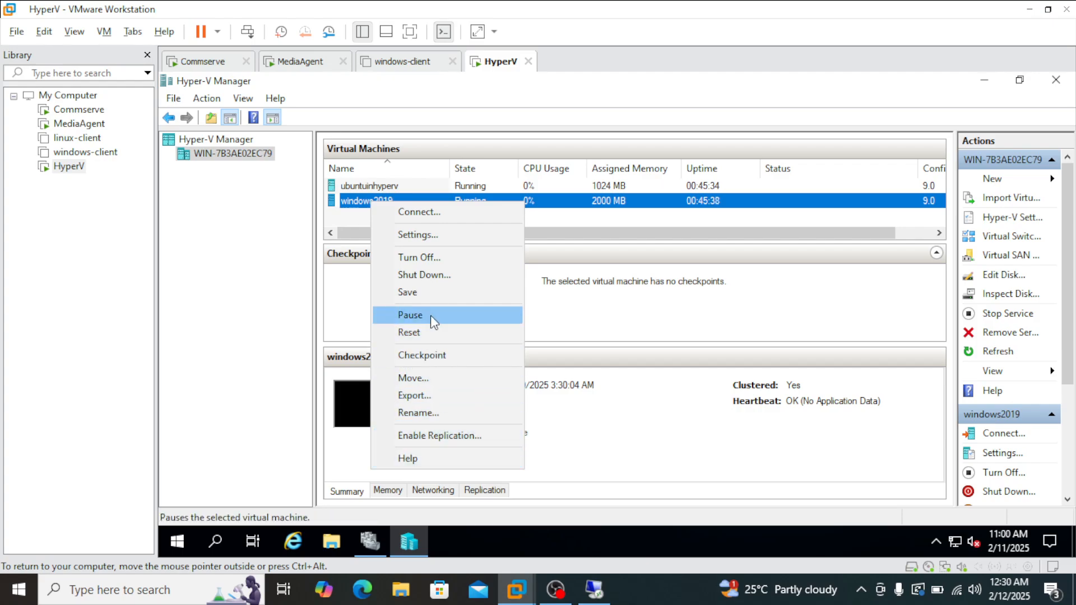
left_click(428, 258)
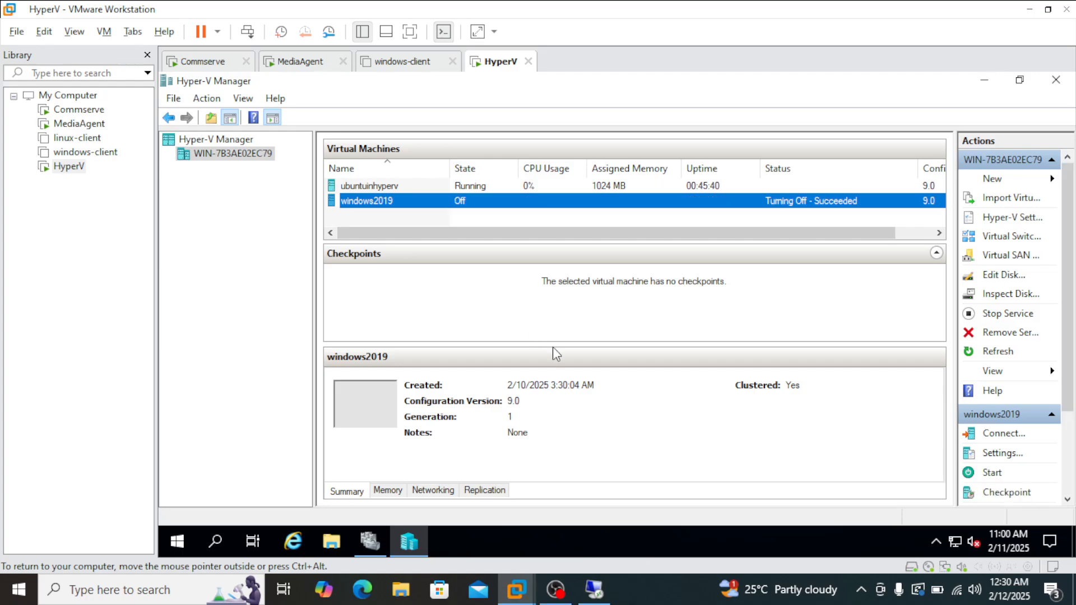
Delete the windows2019 virtual machine from the Hyper-V host and confirm the deletion.
right_click(398, 207)
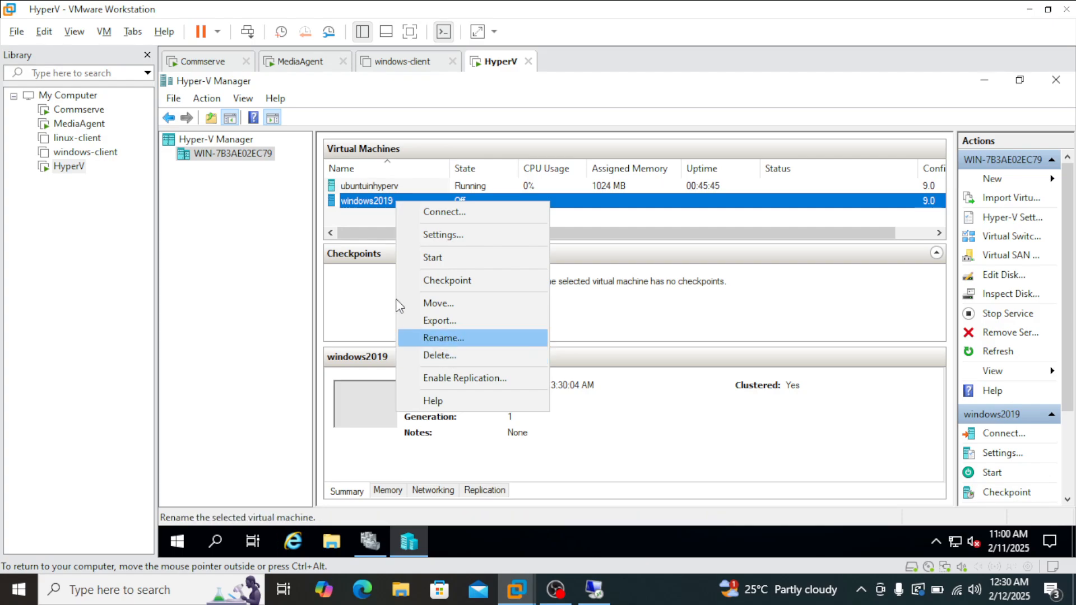
left_click(444, 353)
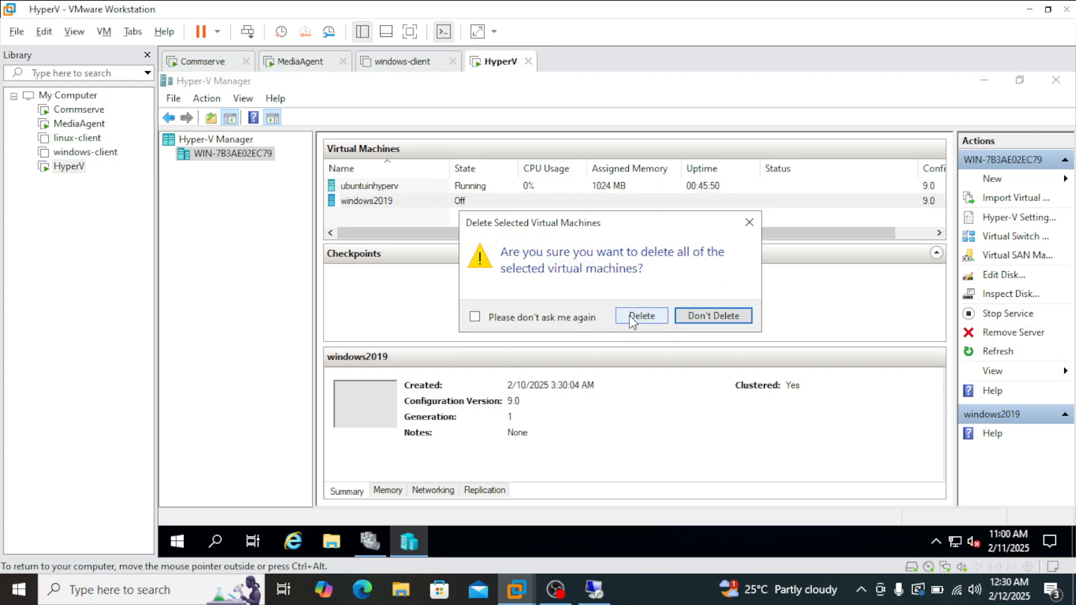
left_click(641, 316)
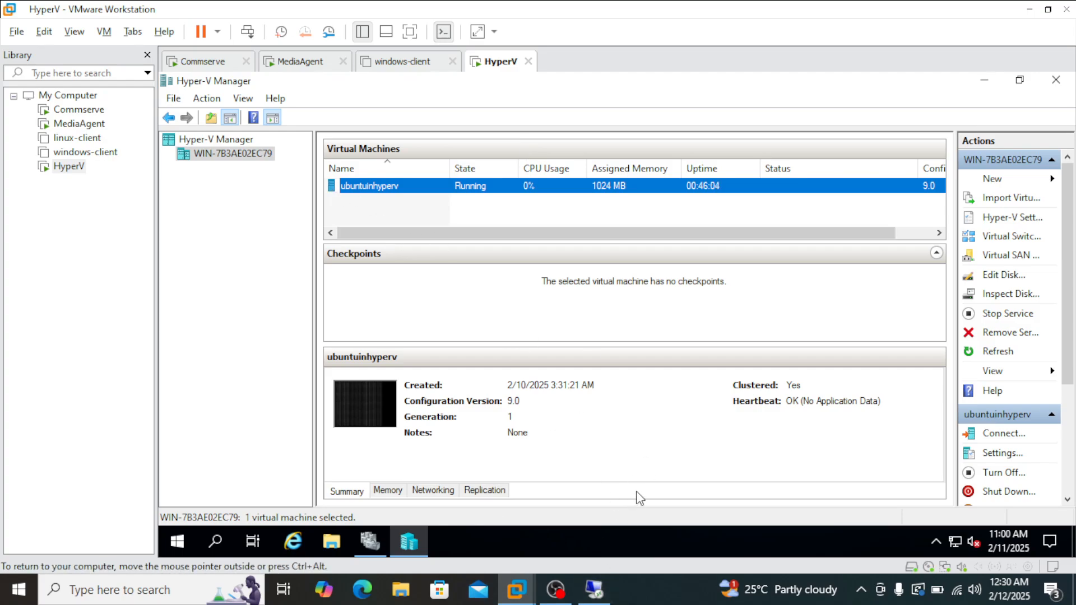
Return to Commvault in the remote desktop session and open the windows2019 virtual machine's summary and recovery points.
mouse_move(600, 597)
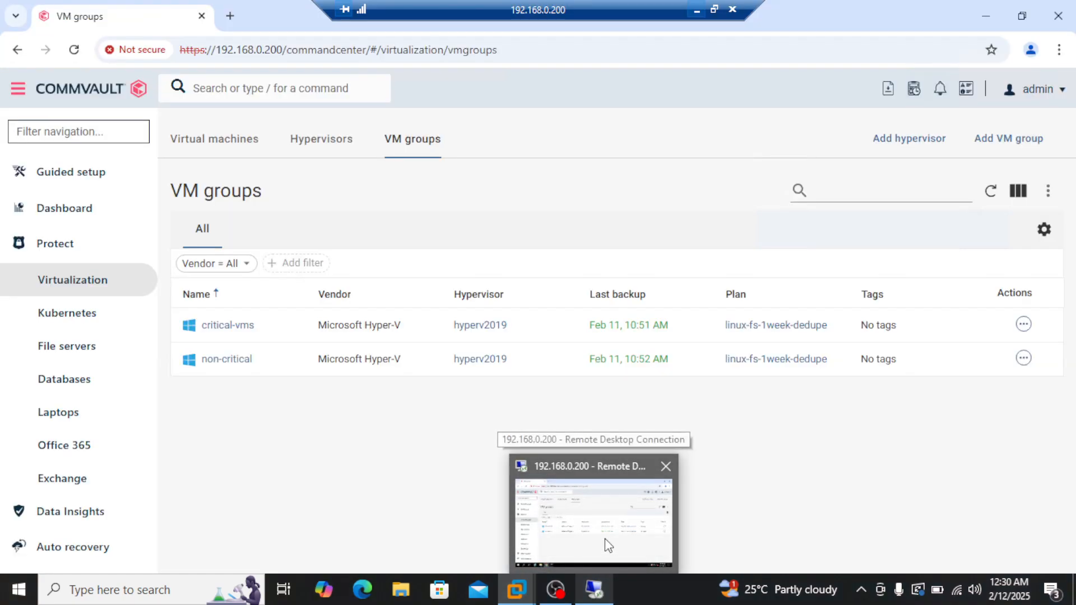
left_click(604, 539)
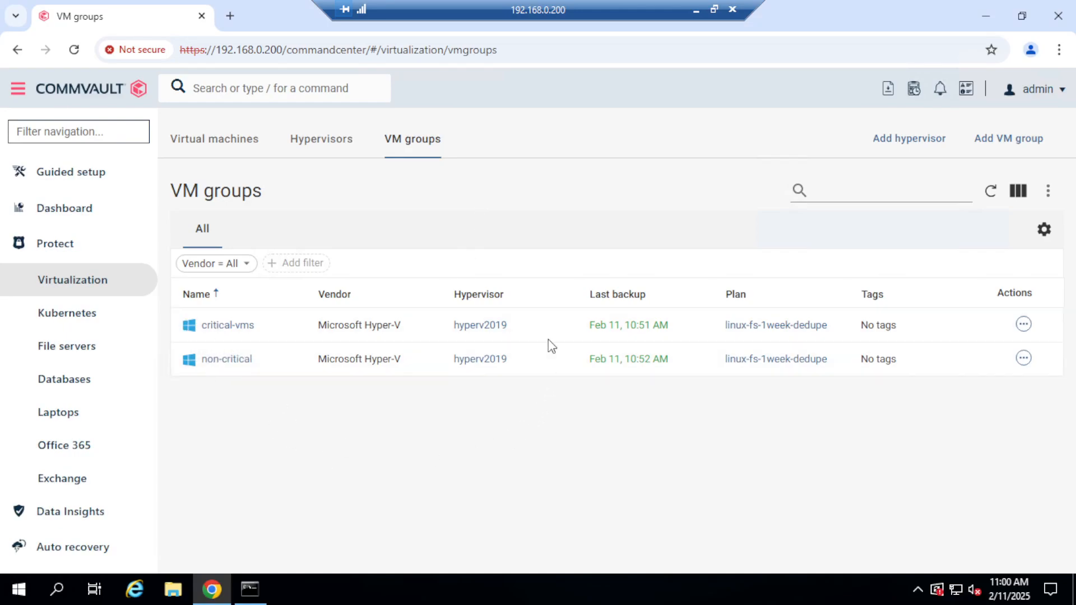
left_click(222, 147)
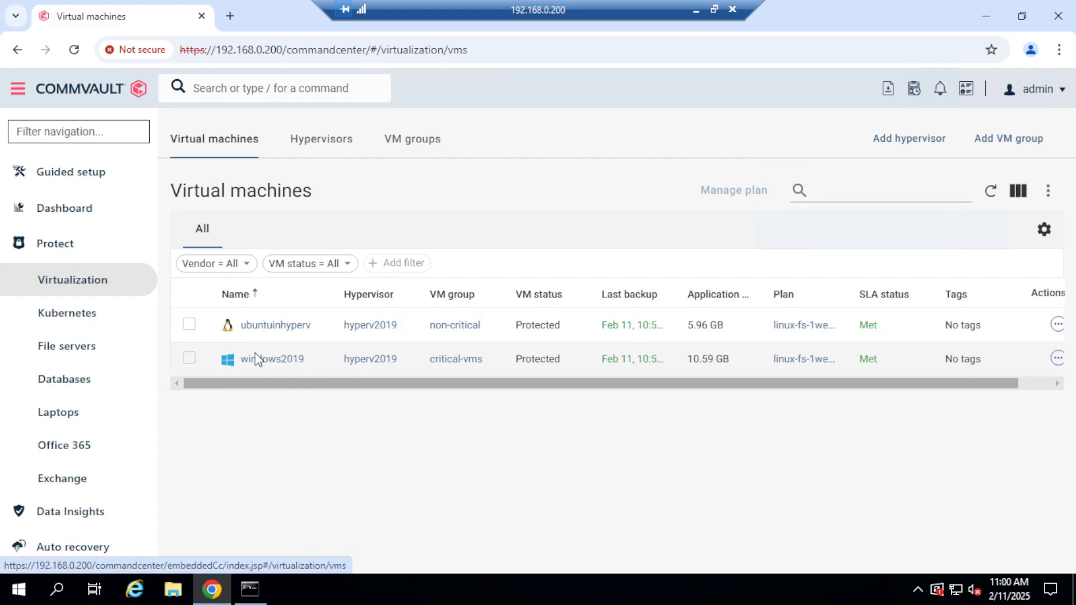
left_click(282, 359)
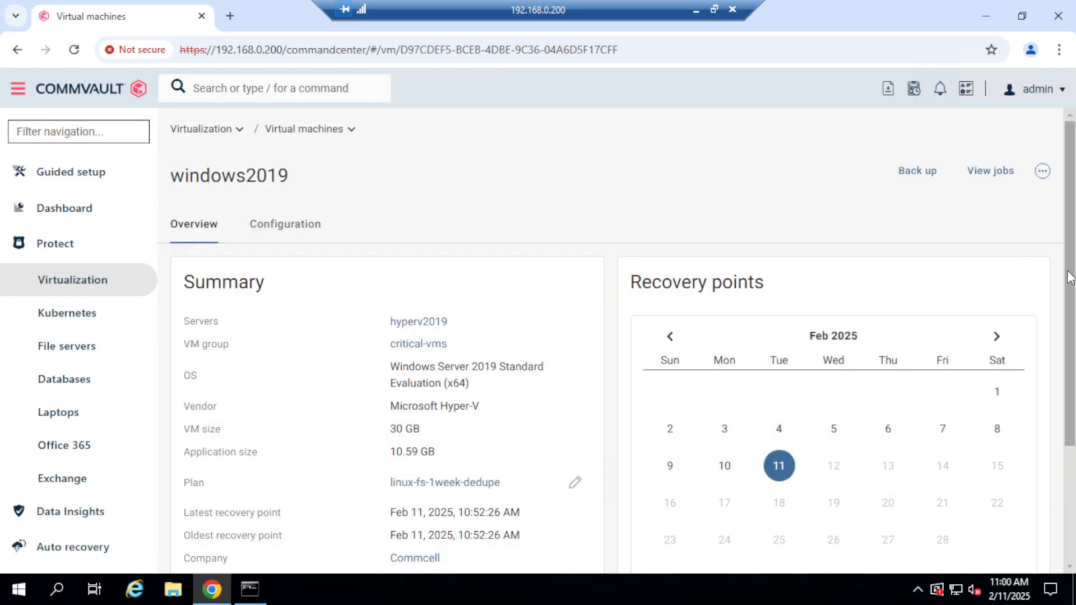
left_click_drag(1070, 277, 1070, 384)
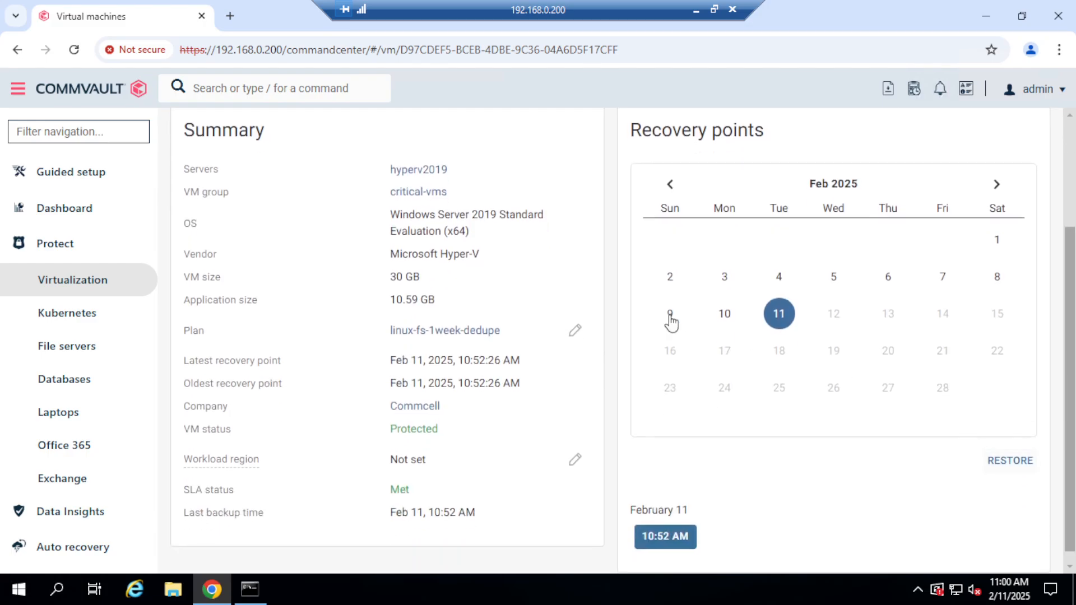
Open the full virtual machine restore options for windows2019 from the February 11, 2025 recovery point.
left_click(778, 326)
left_click(1014, 469)
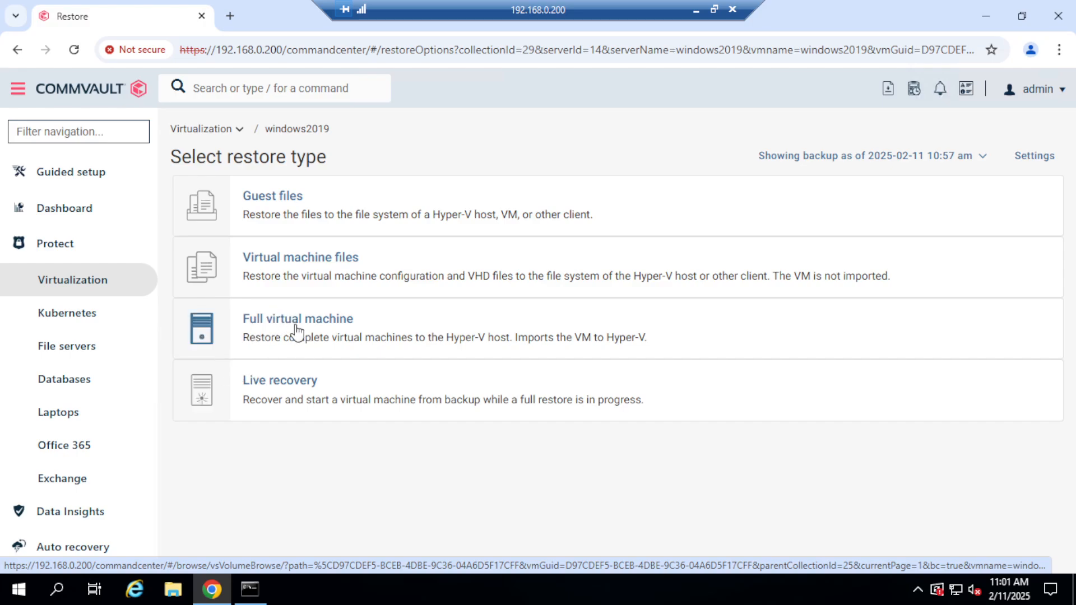
left_click(327, 326)
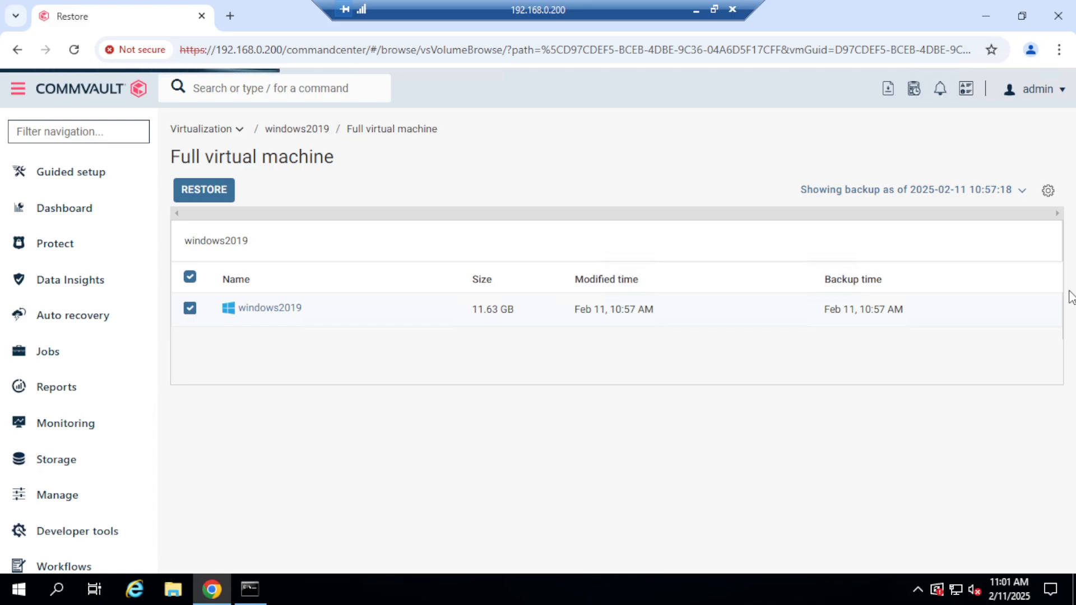
left_click(228, 186)
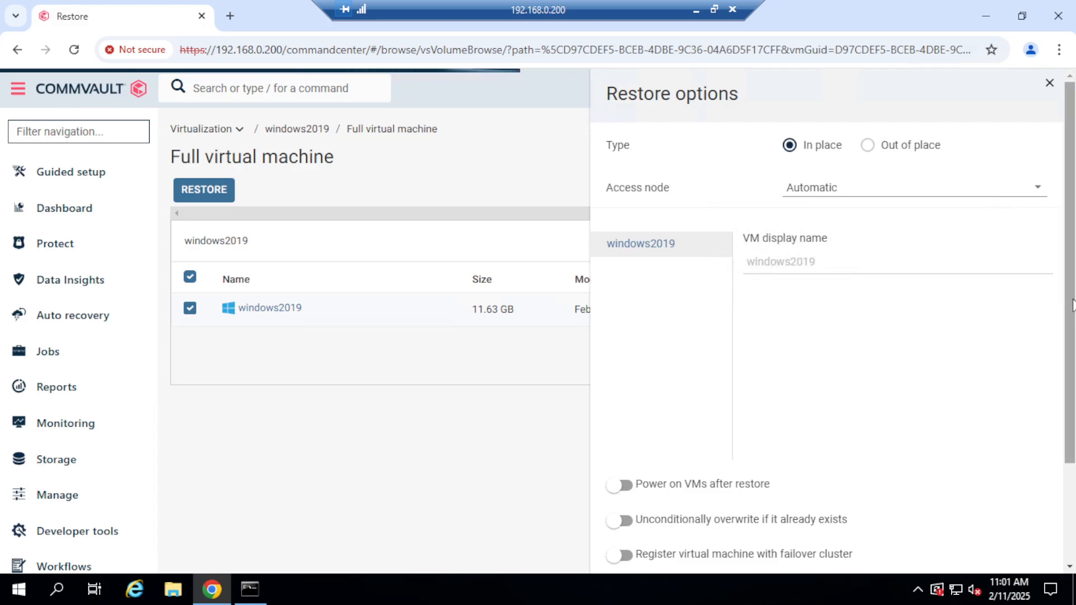
Submit an in-place restore of windows2019 with Power on VMs after restore enabled and access node win-7b3ae02ec79.
left_click_drag(1072, 306, 1072, 432)
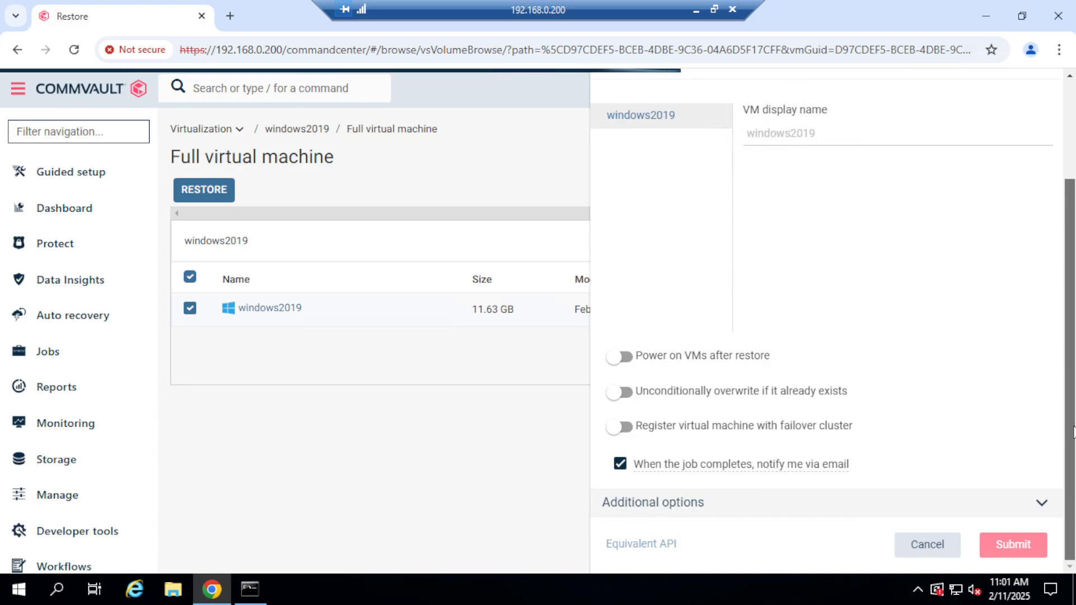
scroll(1072, 432, "up", 3)
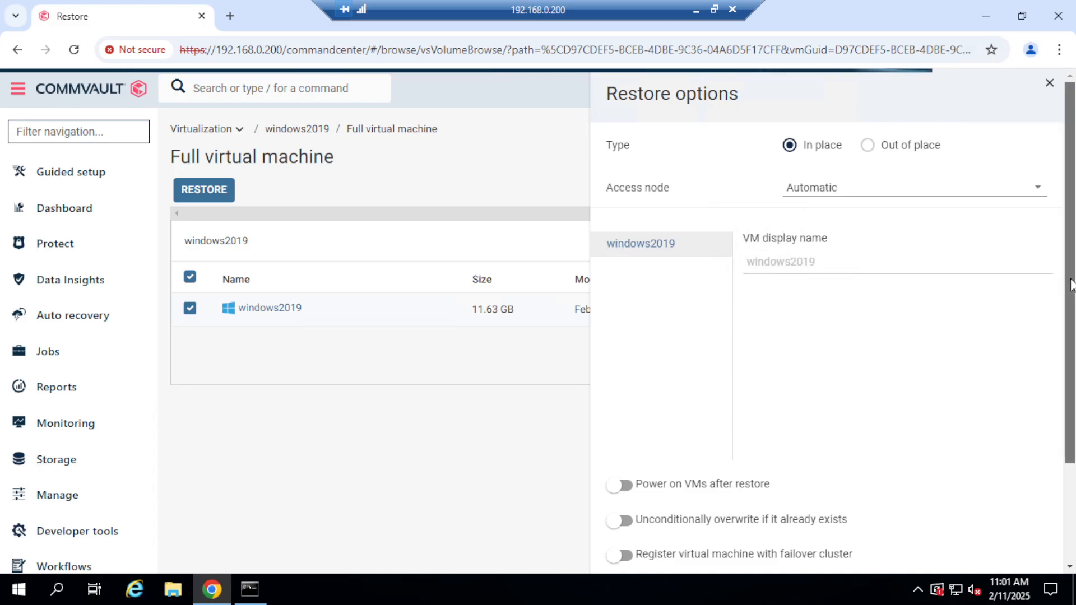
left_click_drag(1072, 283, 1066, 391)
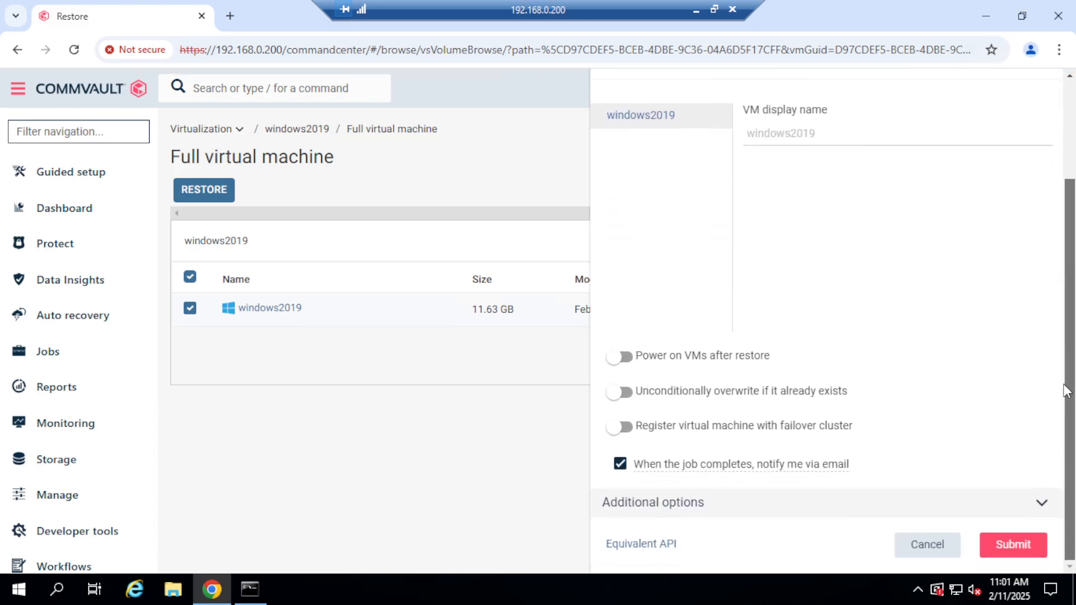
left_click(641, 357)
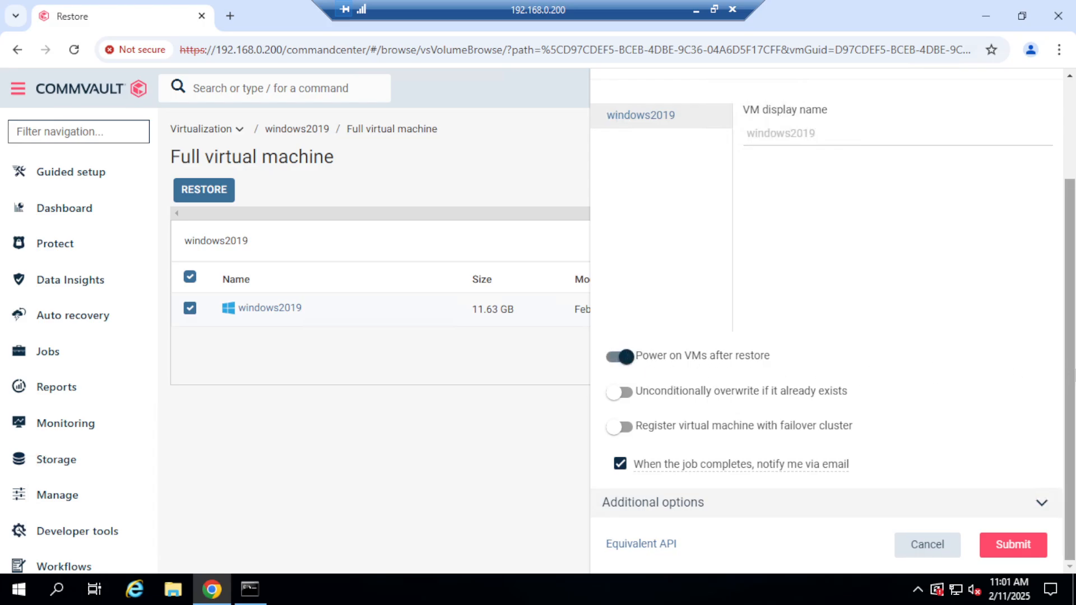
scroll(1071, 364, "up", 3)
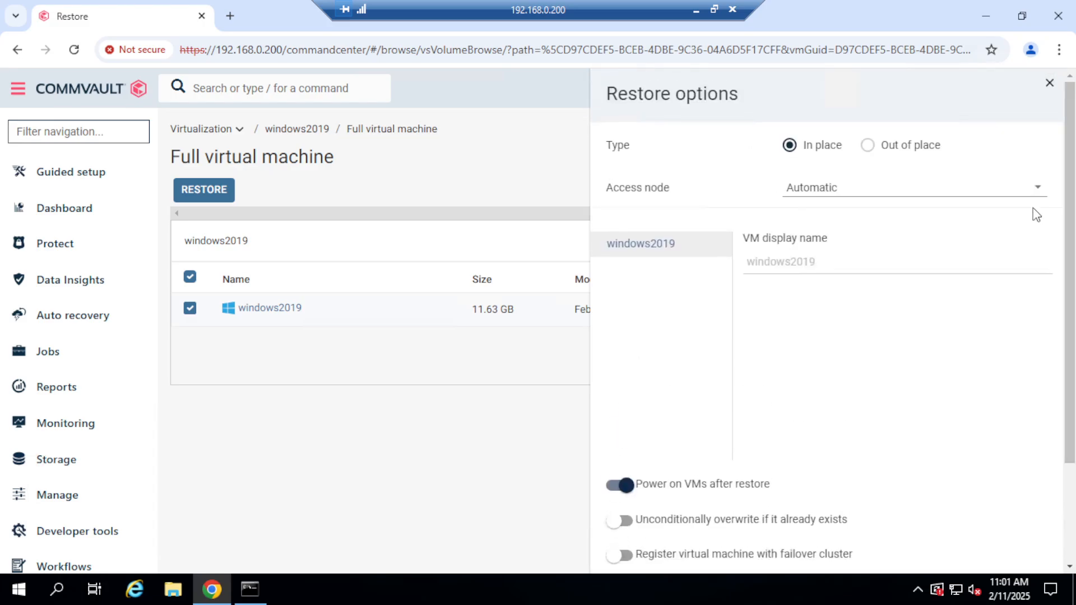
left_click(1040, 193)
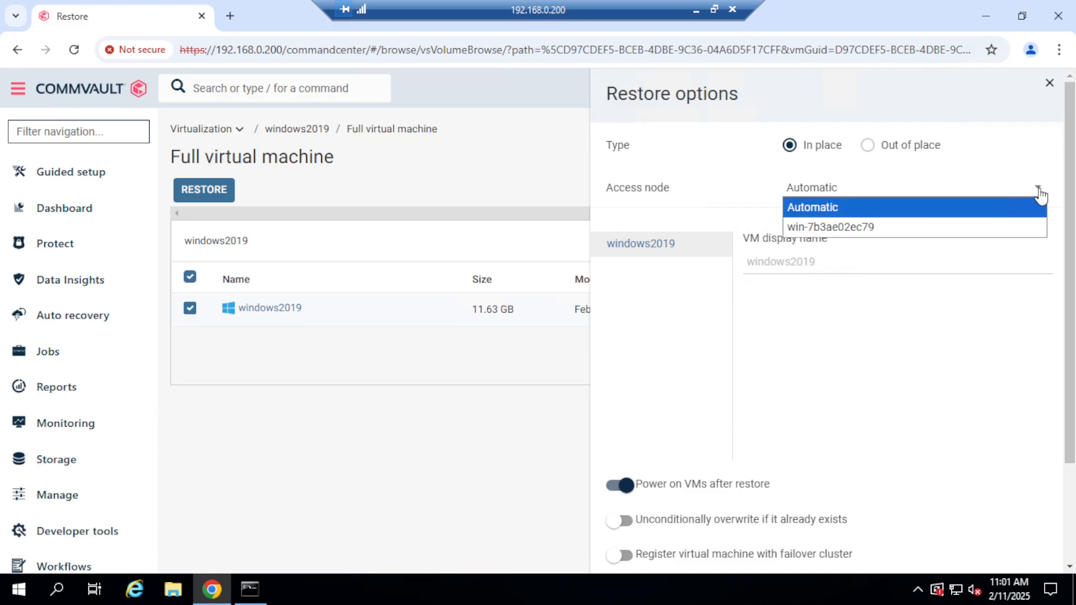
left_click(864, 231)
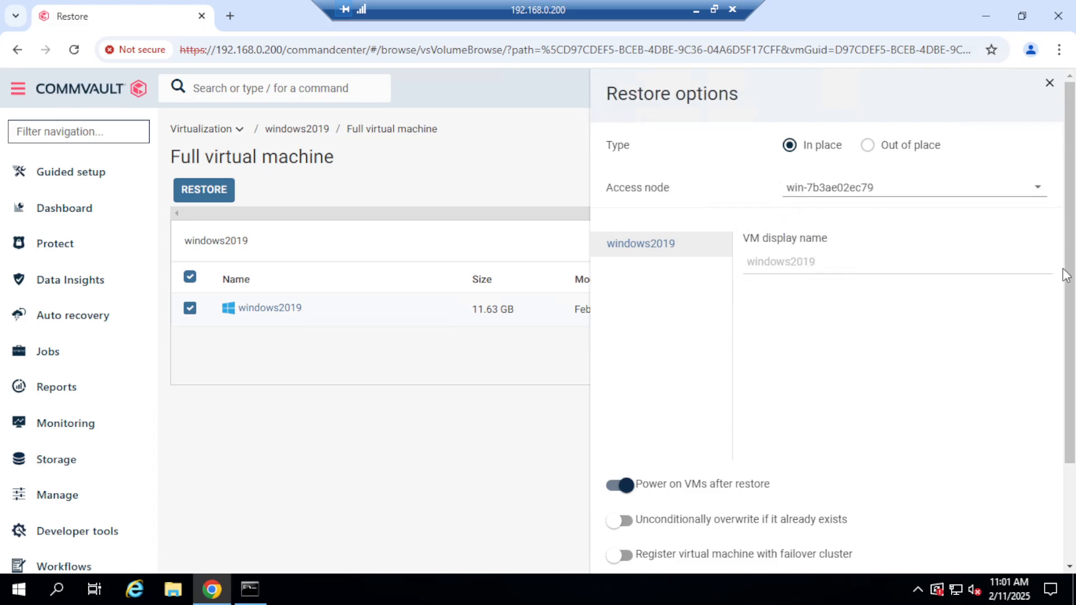
left_click_drag(1066, 305, 1059, 464)
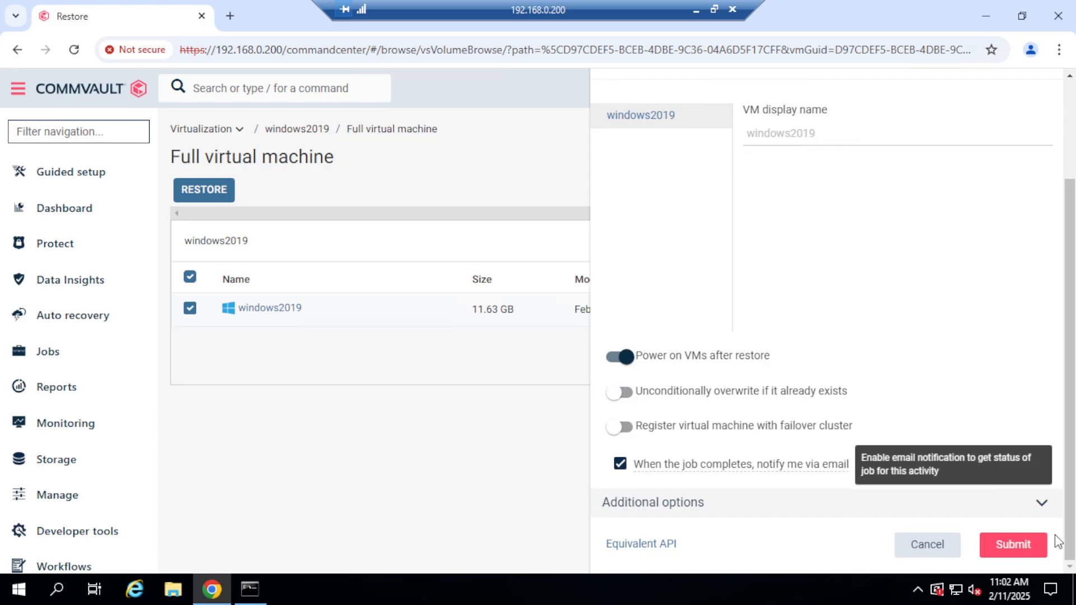
left_click(1016, 545)
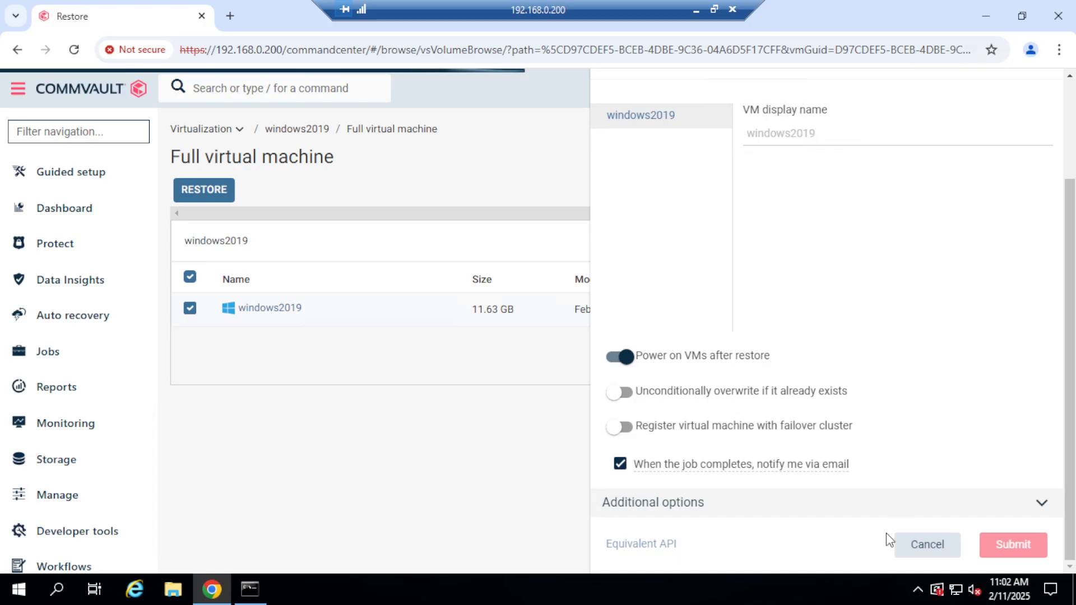
Open the details of the submitted windows2019 restore job and kill it.
right_click(935, 414)
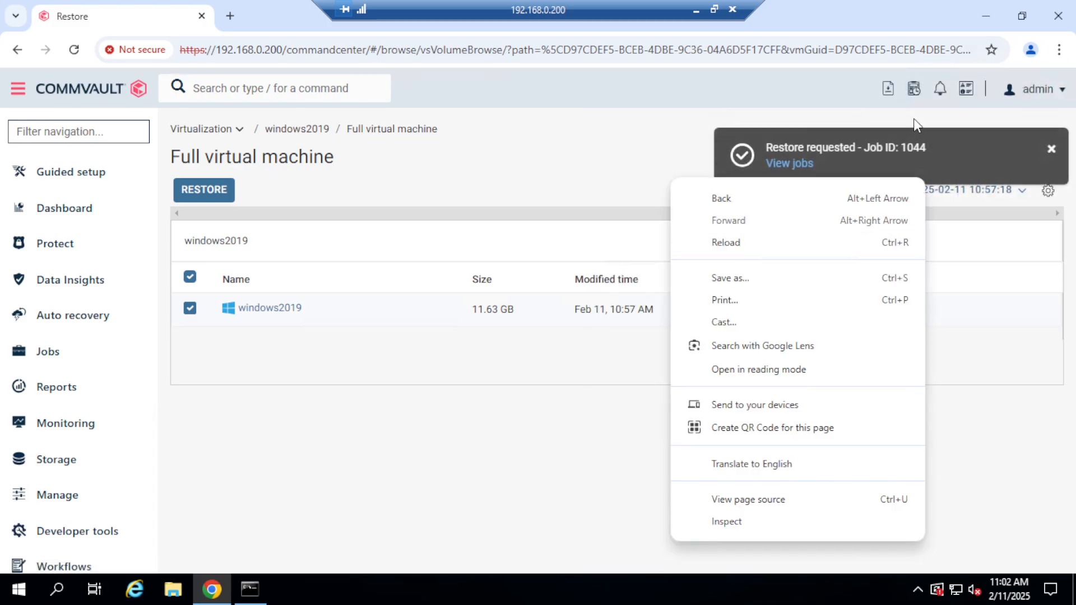
left_click(789, 162)
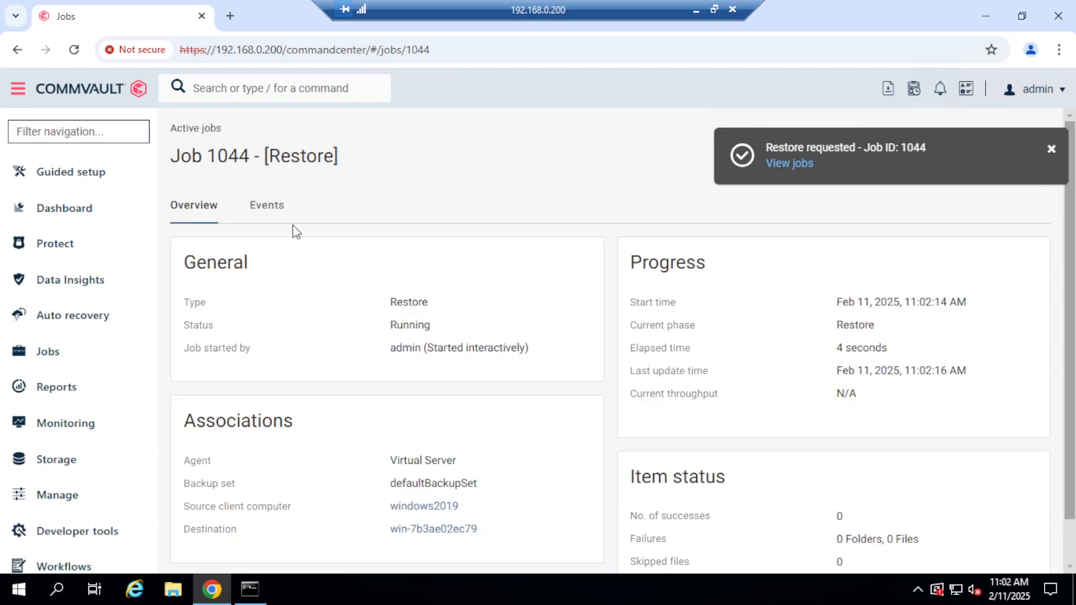
left_click(1051, 150)
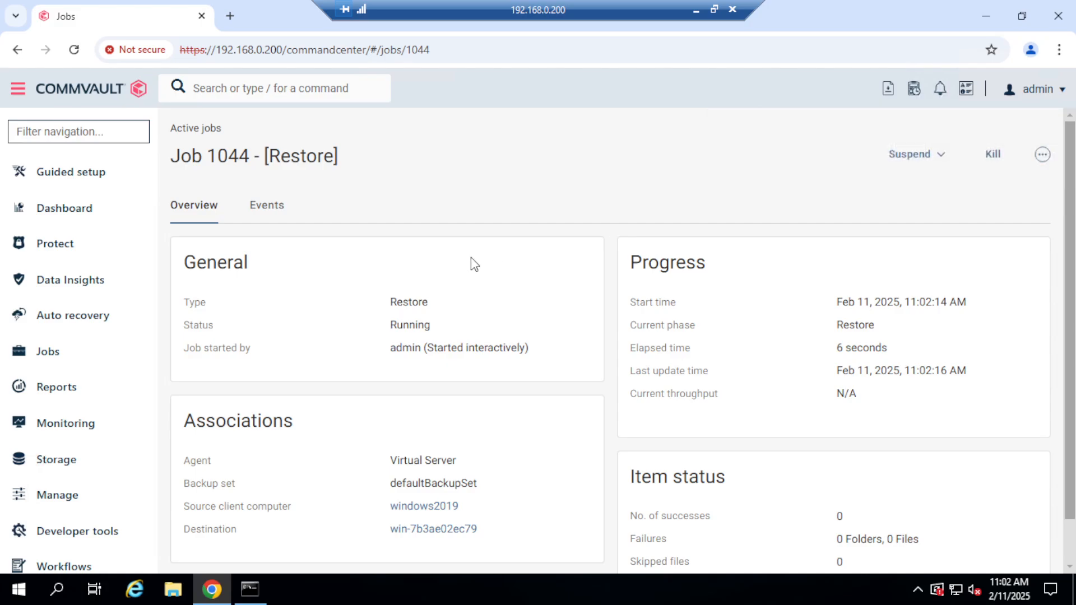
left_click(983, 166)
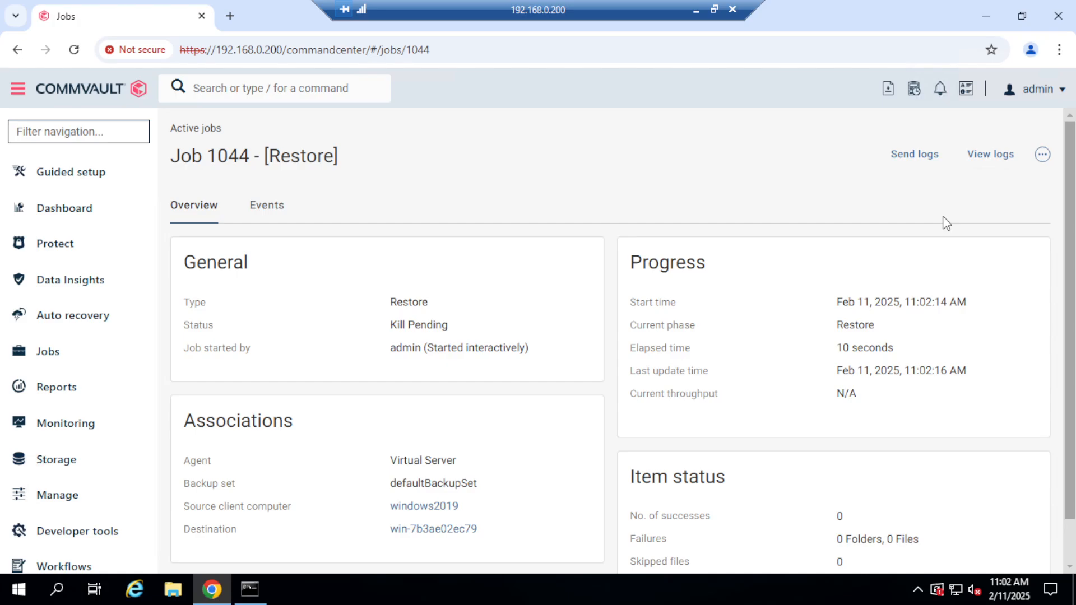
Return to the windows2019 virtual machine's recovery points and reopen the full virtual machine restore options.
left_click(60, 248)
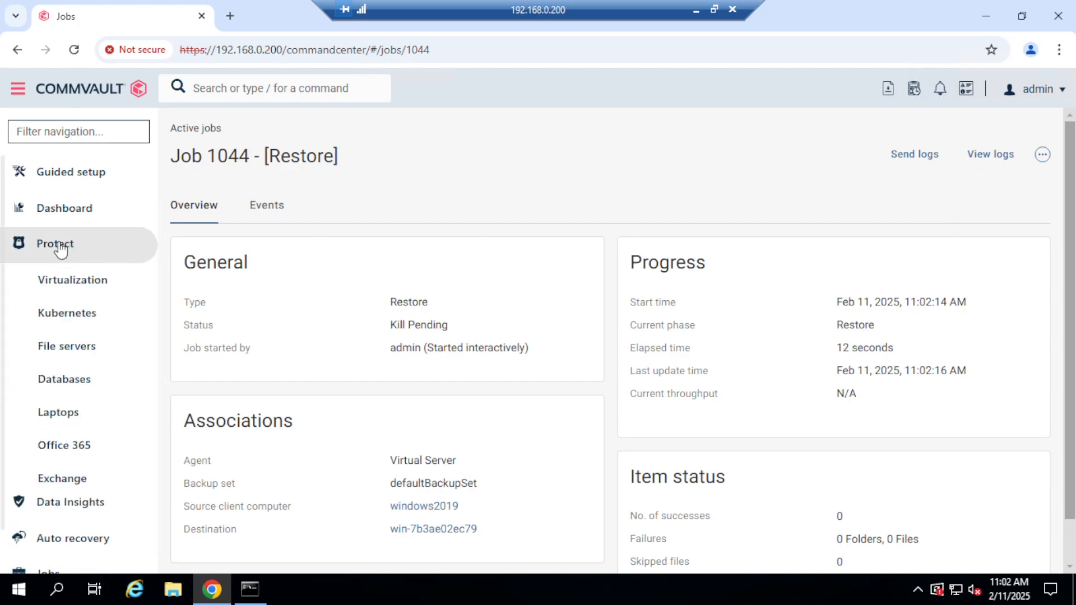
left_click(80, 284)
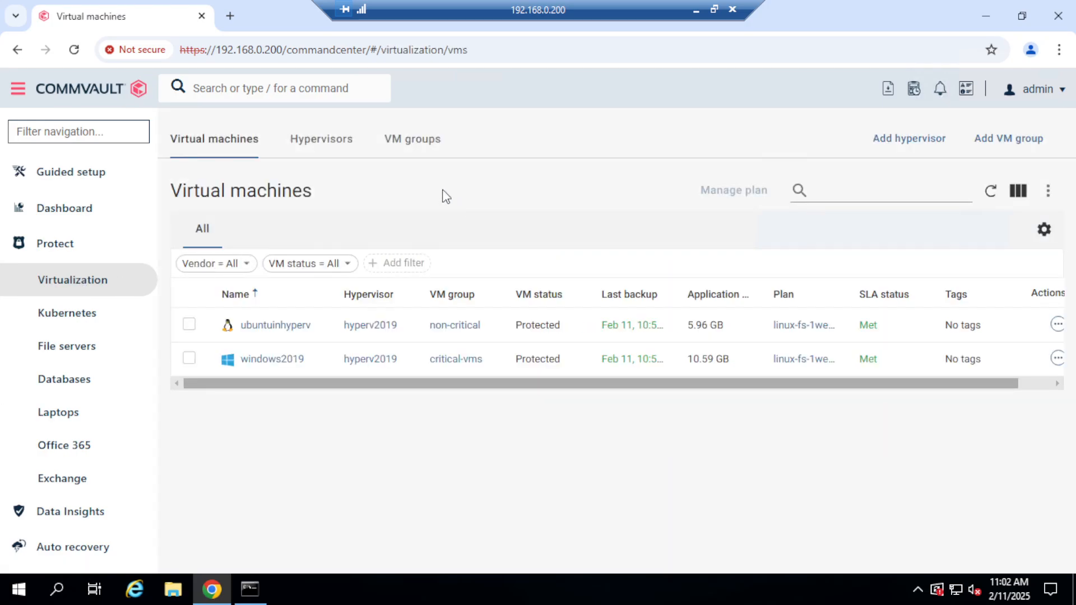
left_click(272, 359)
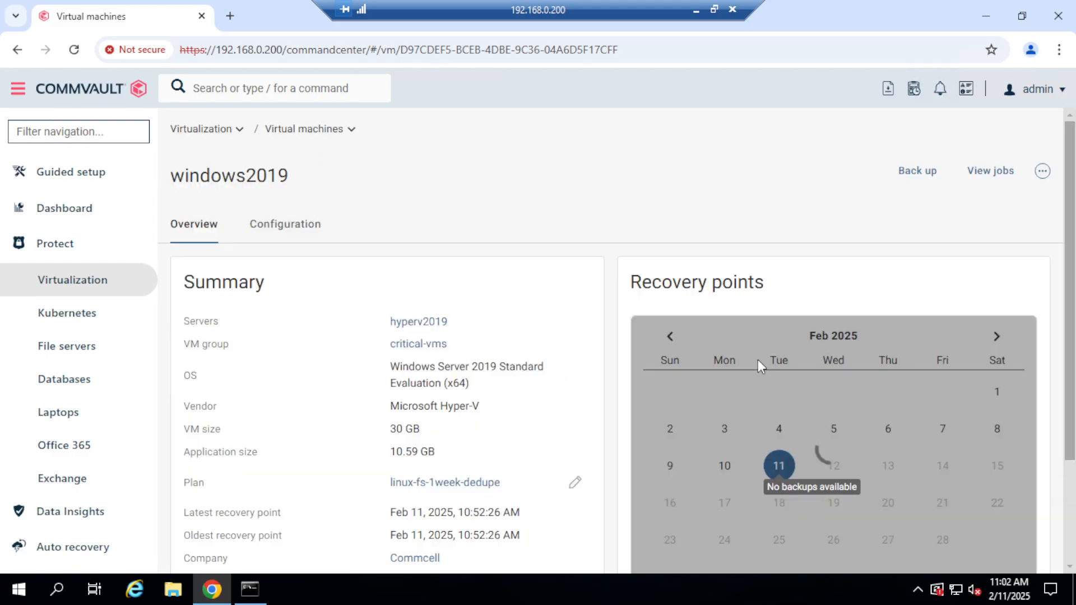
left_click_drag(1071, 266, 1073, 344)
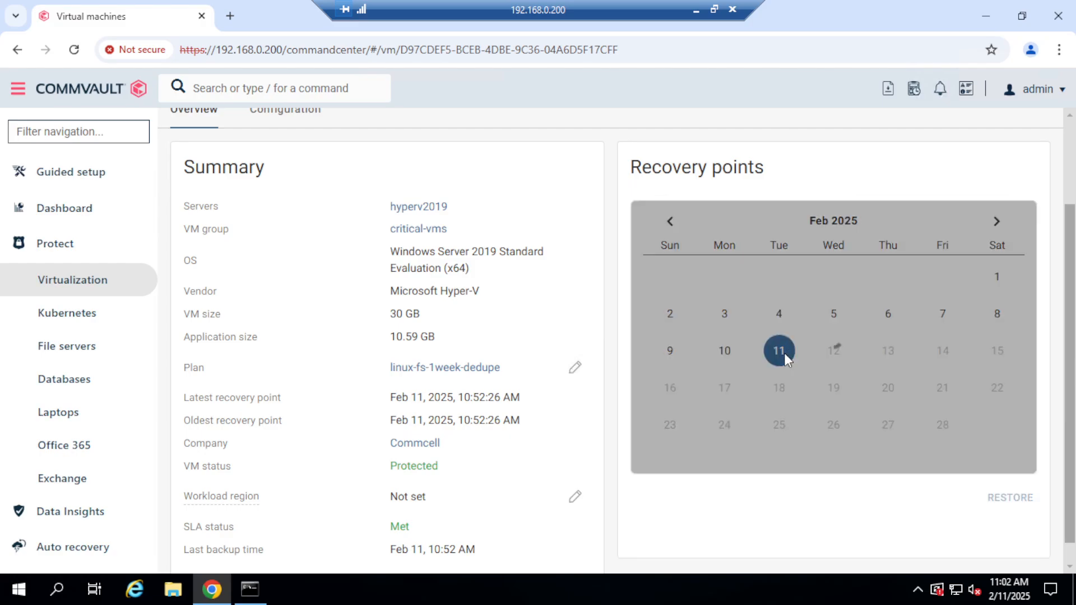
left_click(1018, 507)
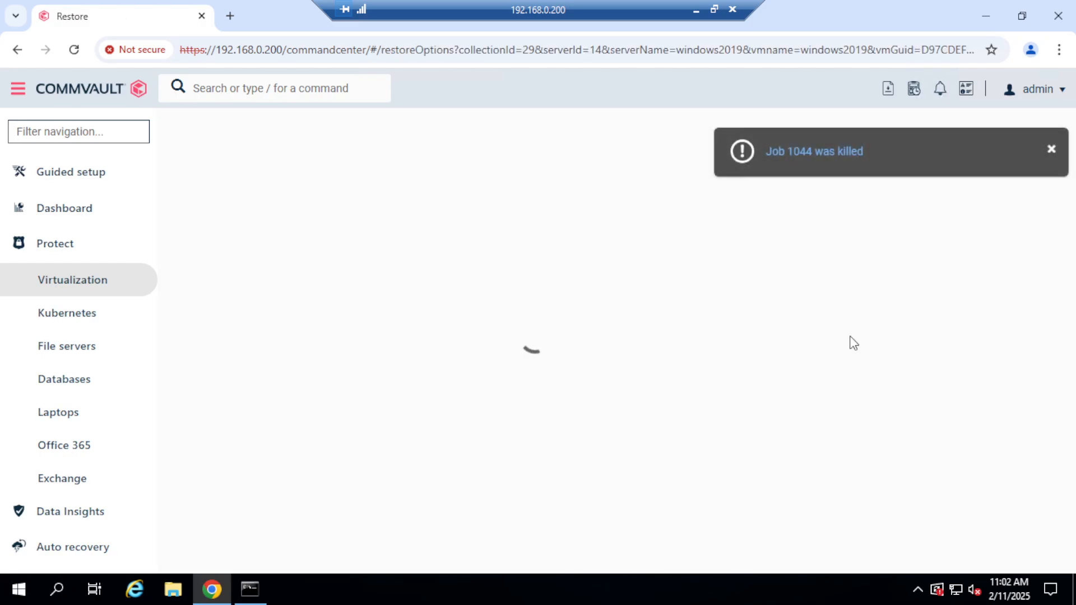
left_click(1053, 150)
left_click(309, 321)
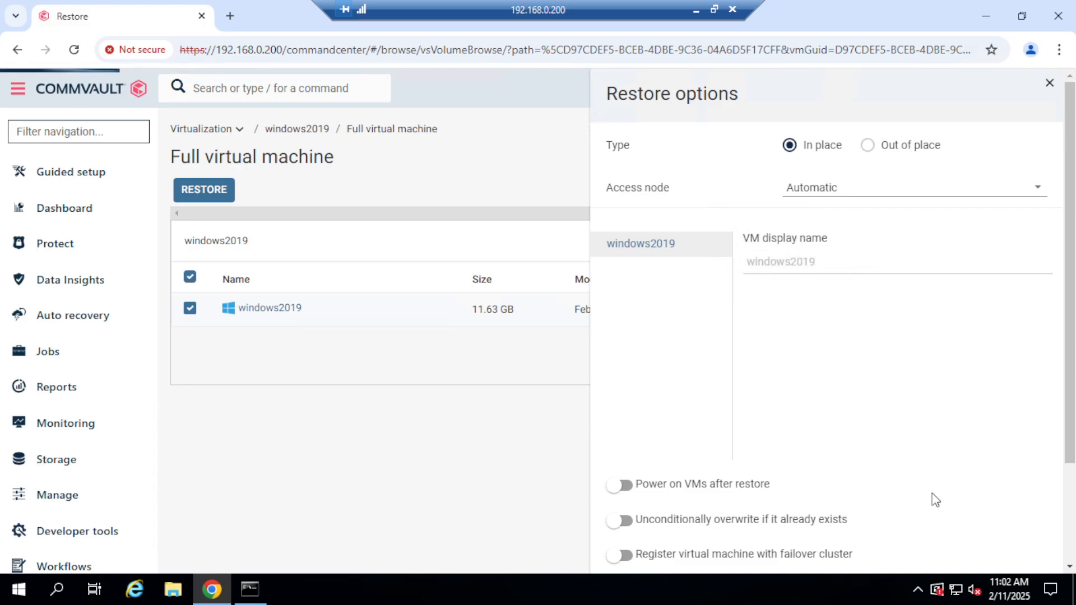
Enable Power on VMs after restore, choose access node win-7b3ae02ec79, and submit the in-place restore of windows2019.
left_click(625, 484)
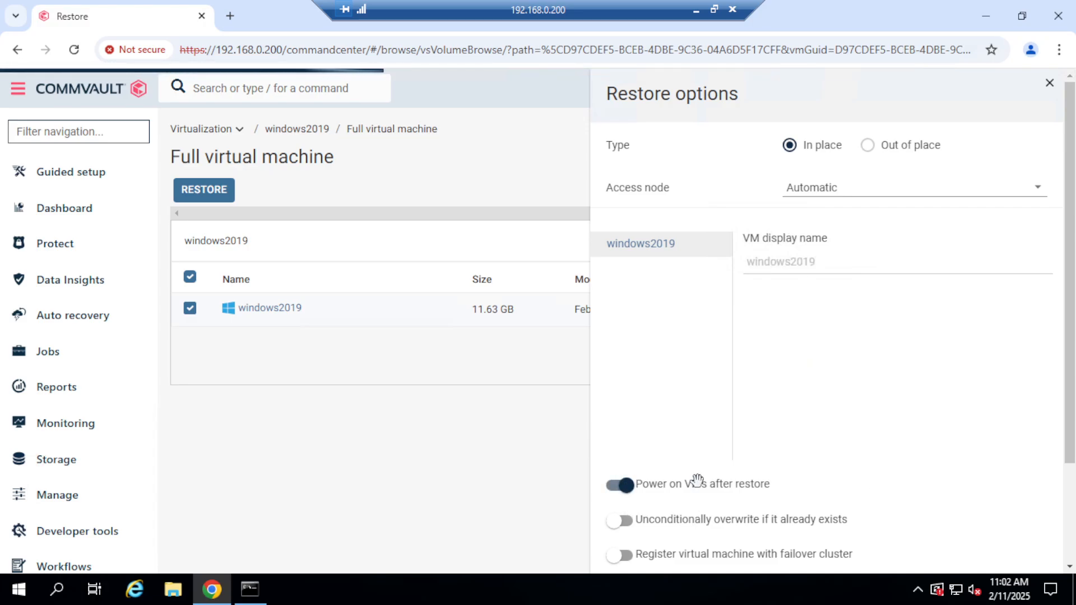
scroll(1057, 491, "down", 3)
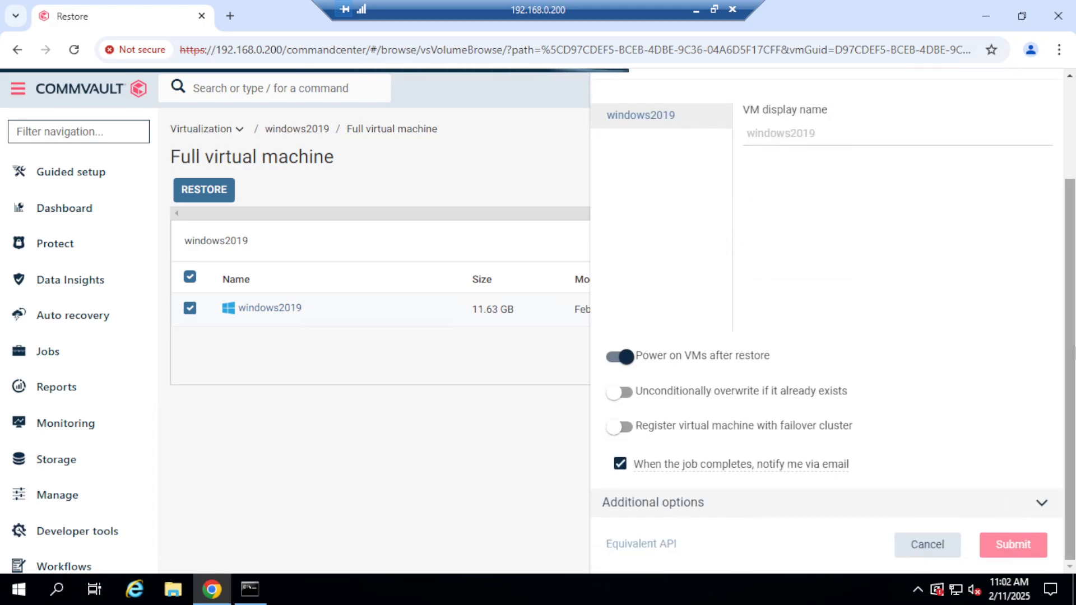
left_click_drag(1061, 289, 1072, 195)
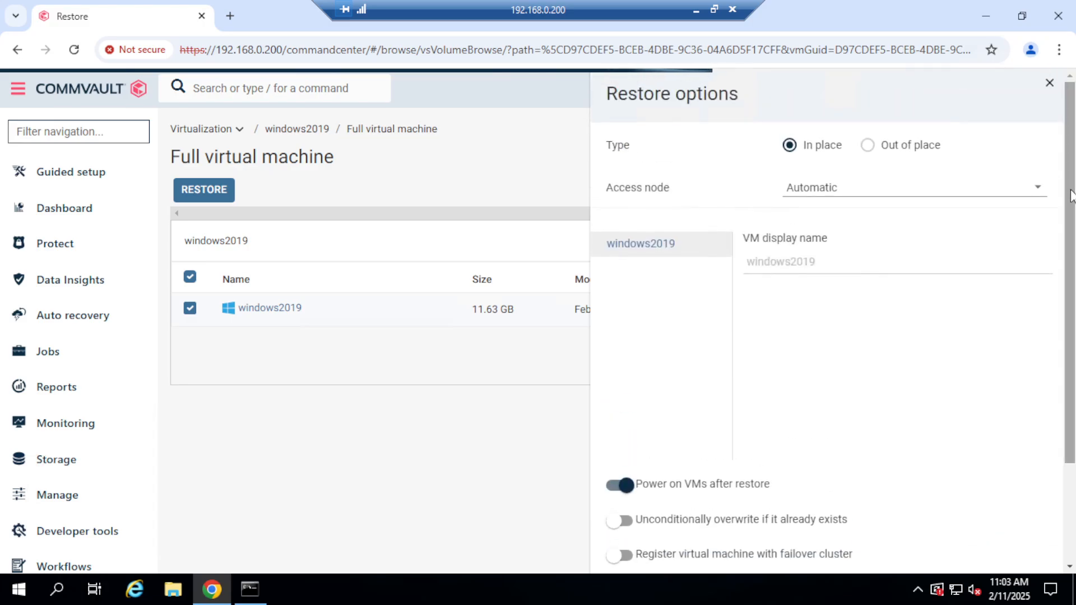
left_click(1037, 188)
left_click(890, 225)
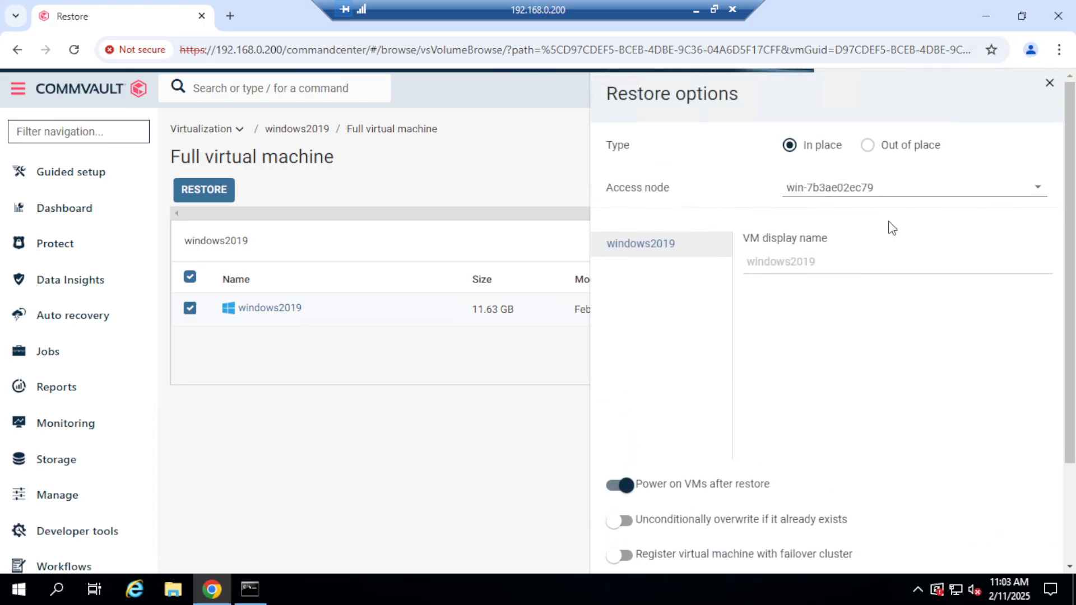
left_click_drag(1070, 233, 1068, 406)
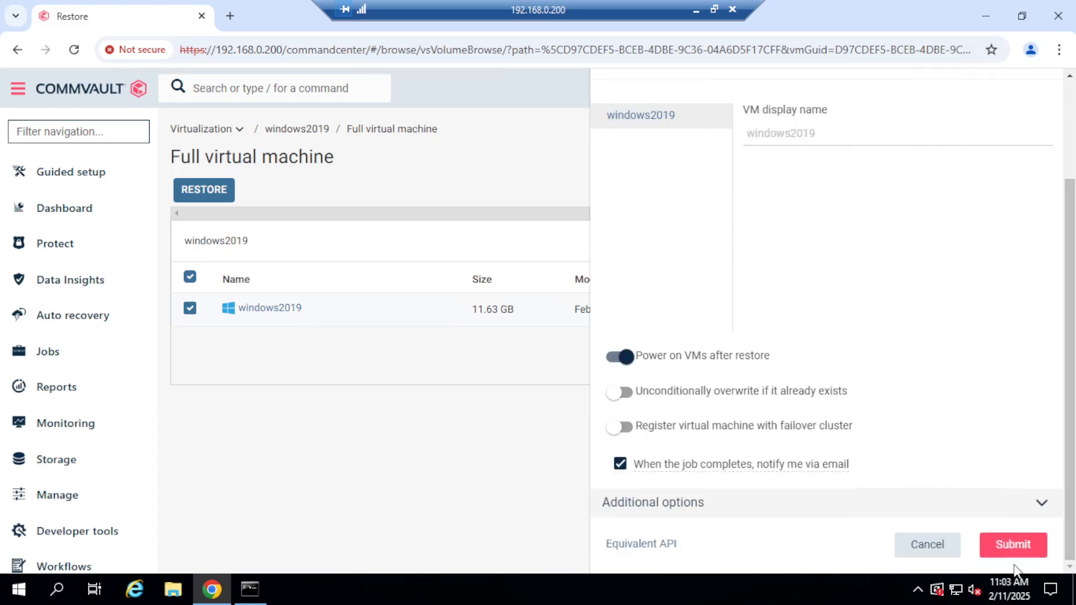
left_click(1031, 553)
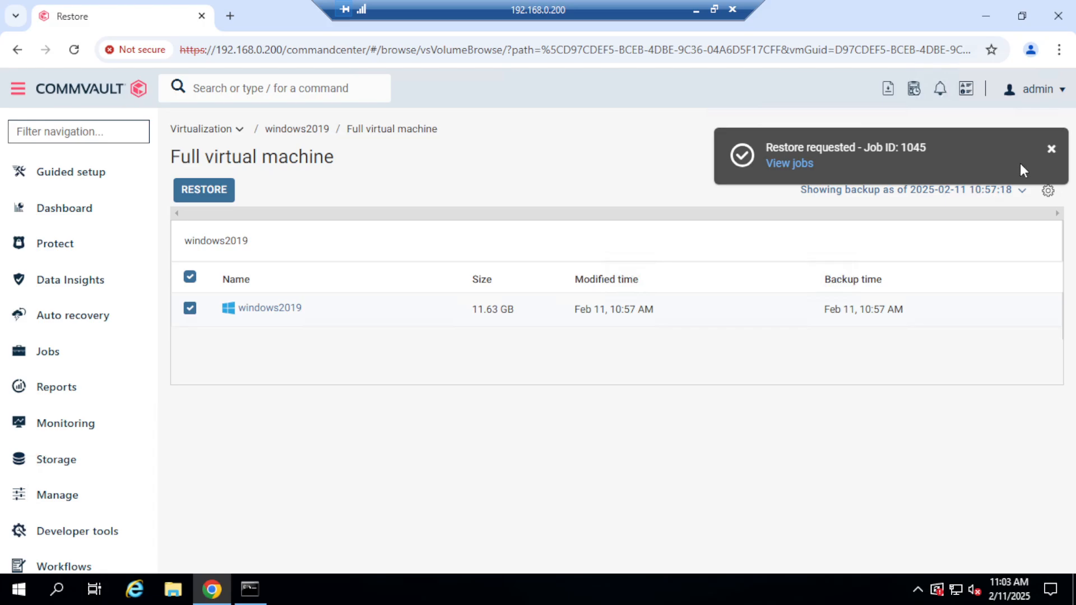
Open the job details of the second windows2019 restore and kill that job.
left_click(795, 162)
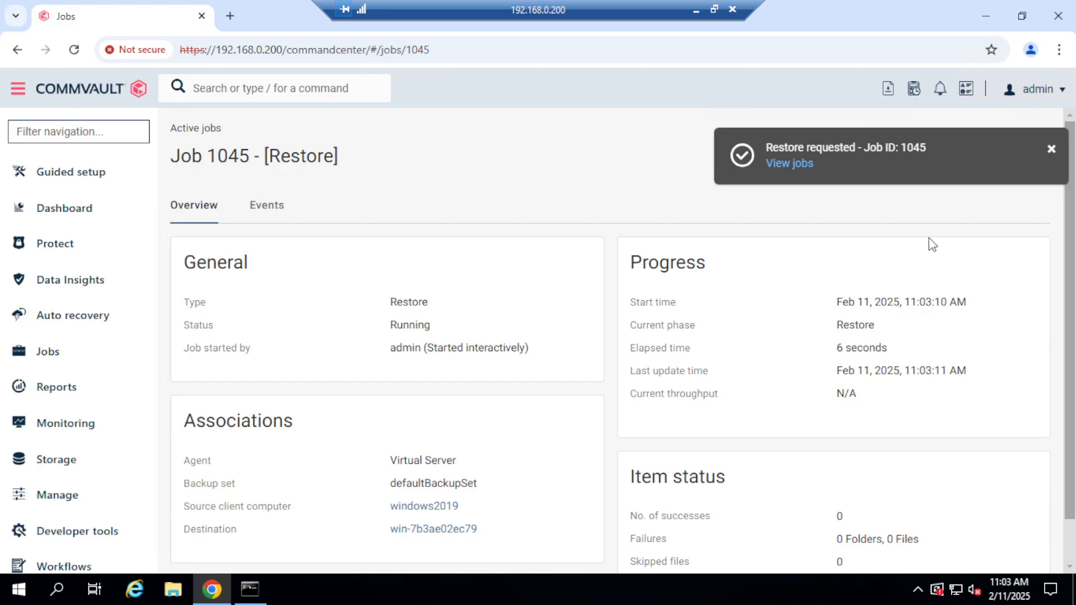
left_click(1052, 150)
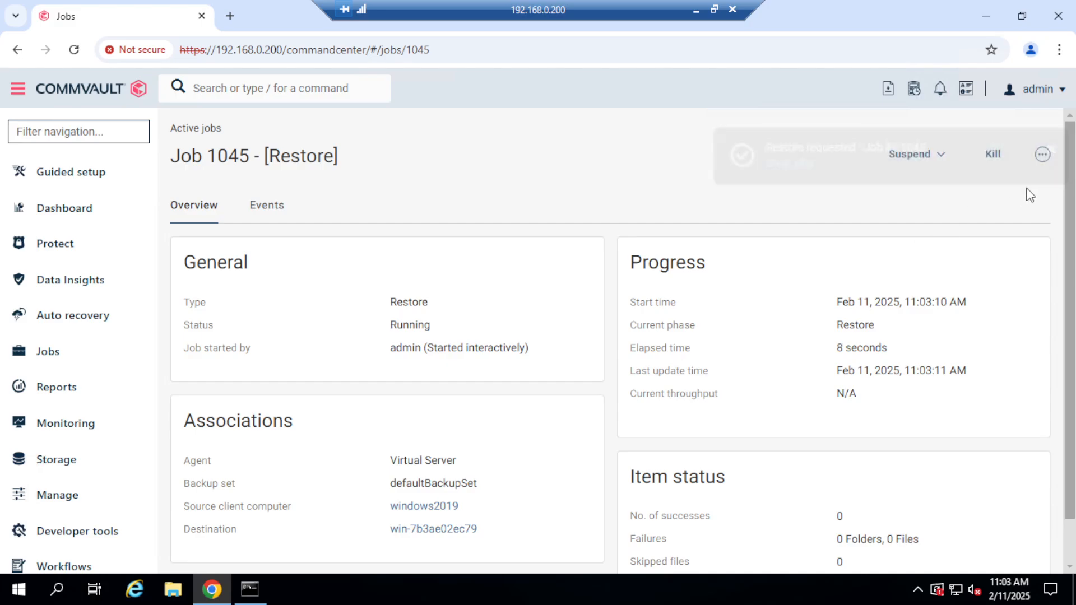
left_click(992, 154)
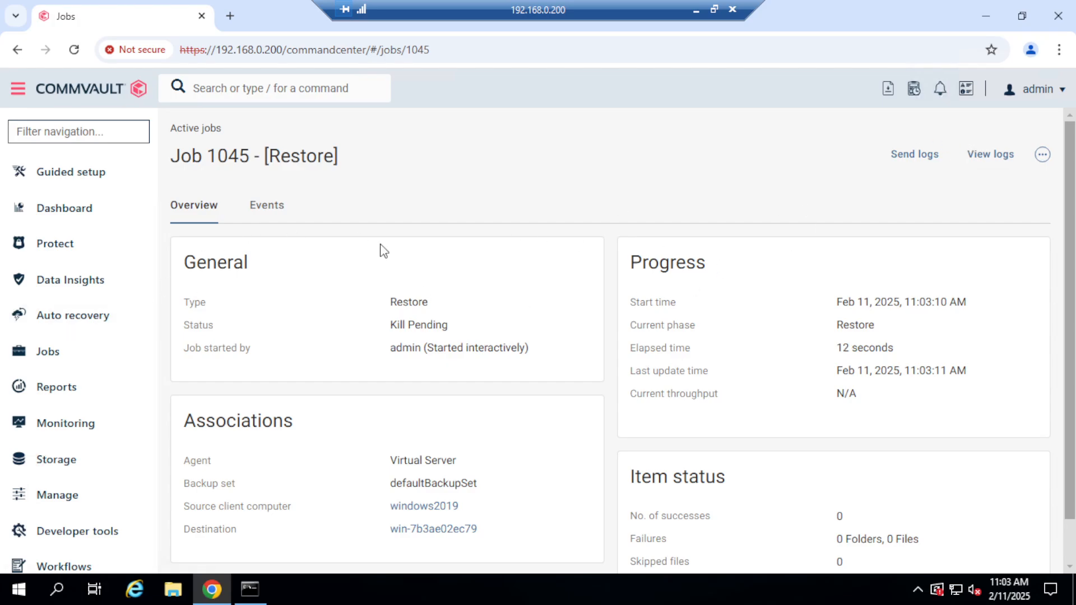
Reopen the windows2019 virtual machine from the virtualization list and bring up its February 2025 recovery points.
left_click(60, 248)
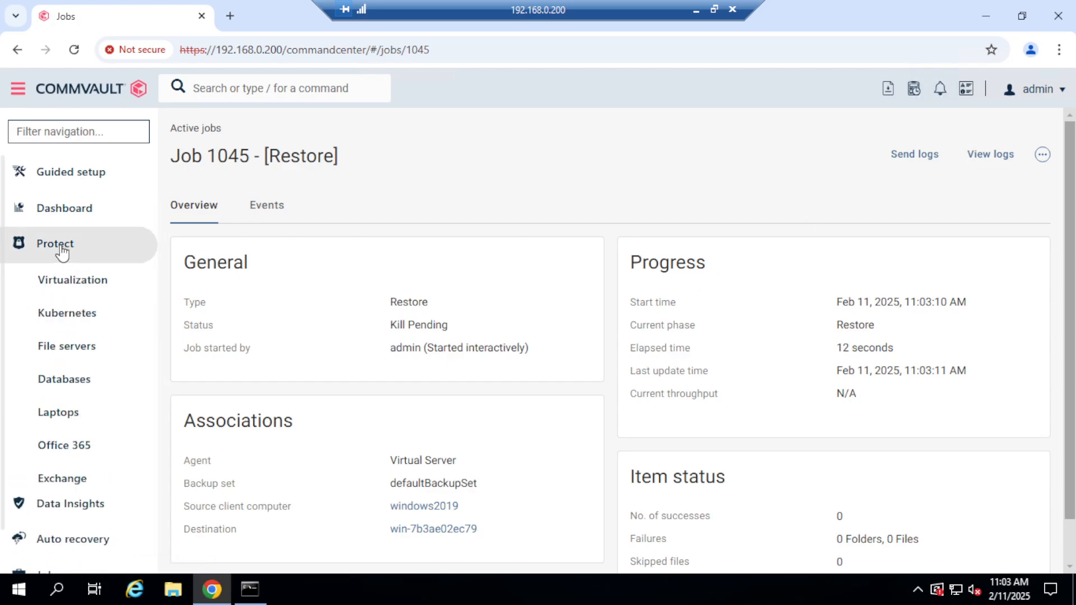
left_click(79, 298)
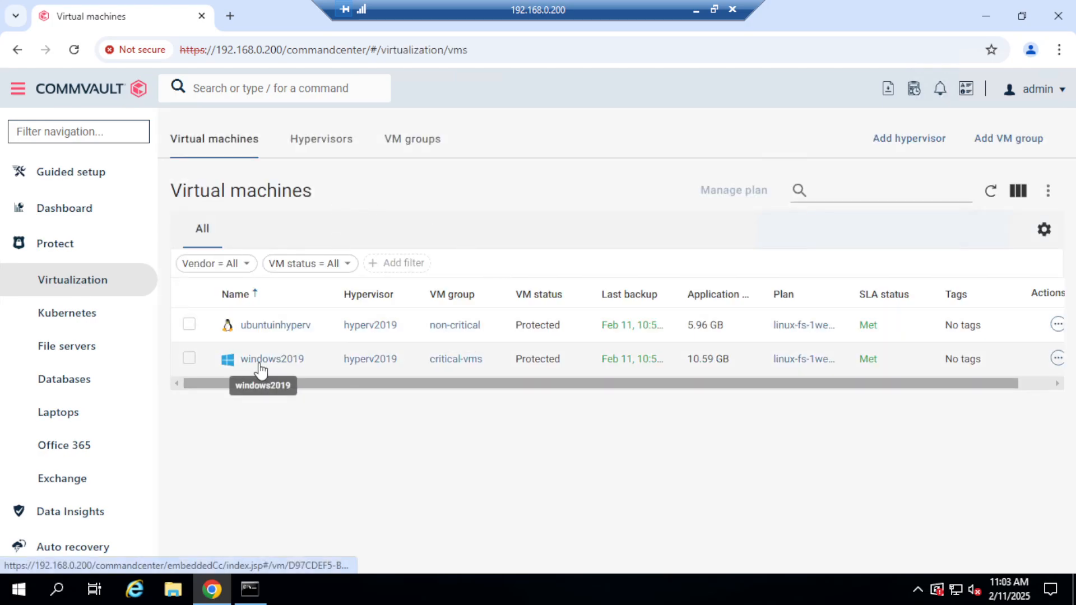
left_click(270, 366)
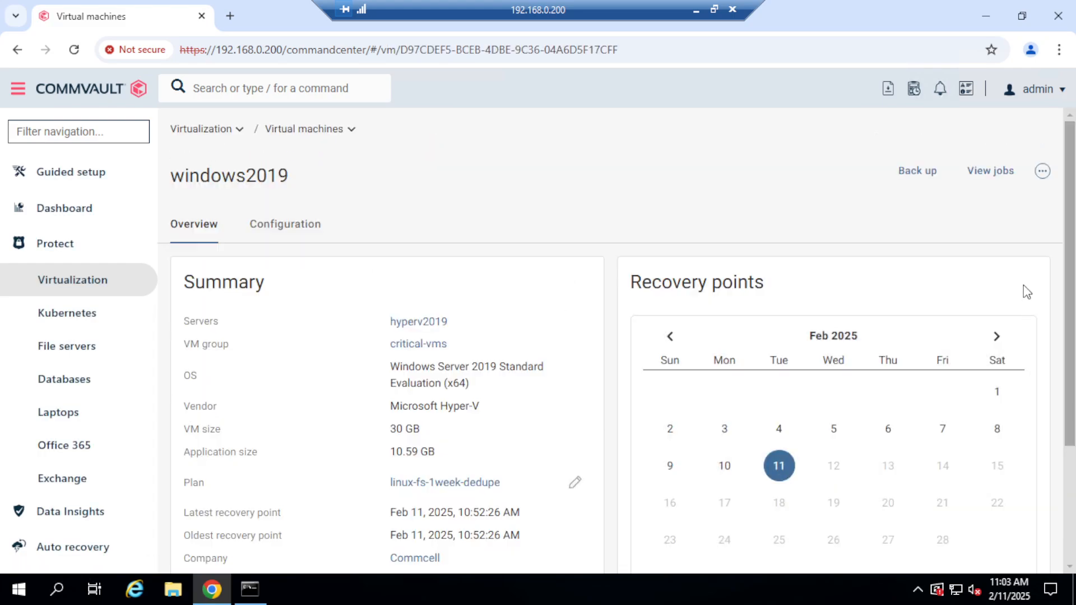
left_click_drag(1070, 315, 1071, 421)
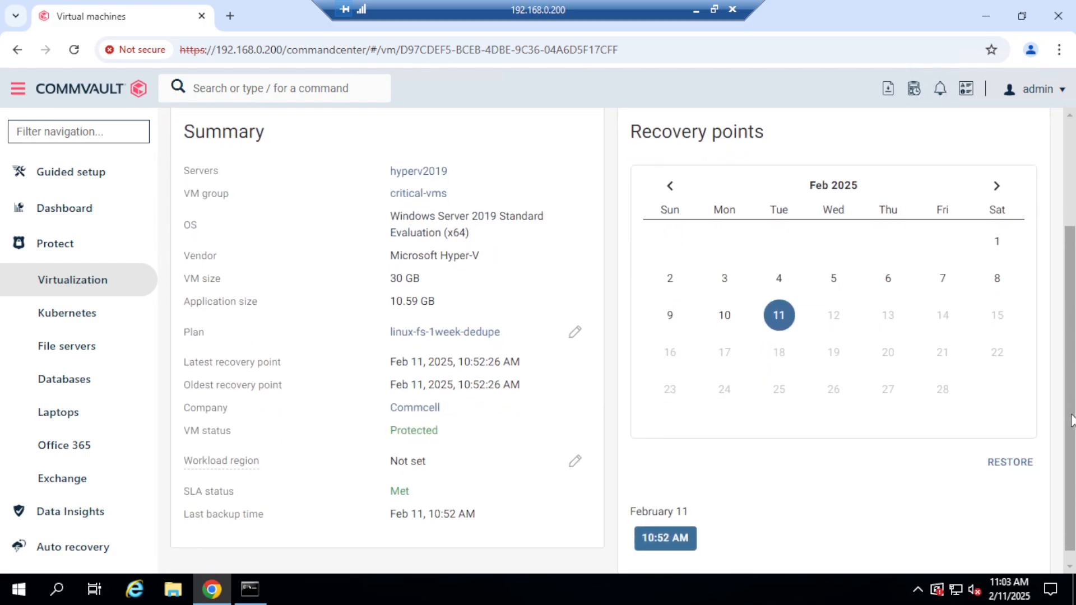
Open the full virtual machine restore options for windows2019 from the February 11, 10:52 AM recovery point.
left_click(1010, 466)
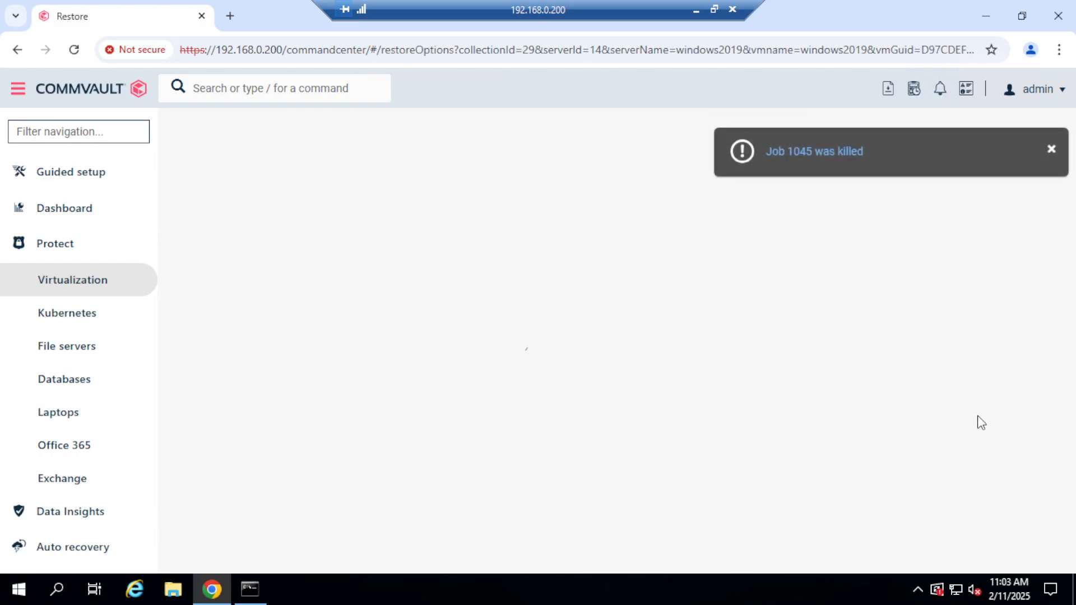
left_click(1052, 149)
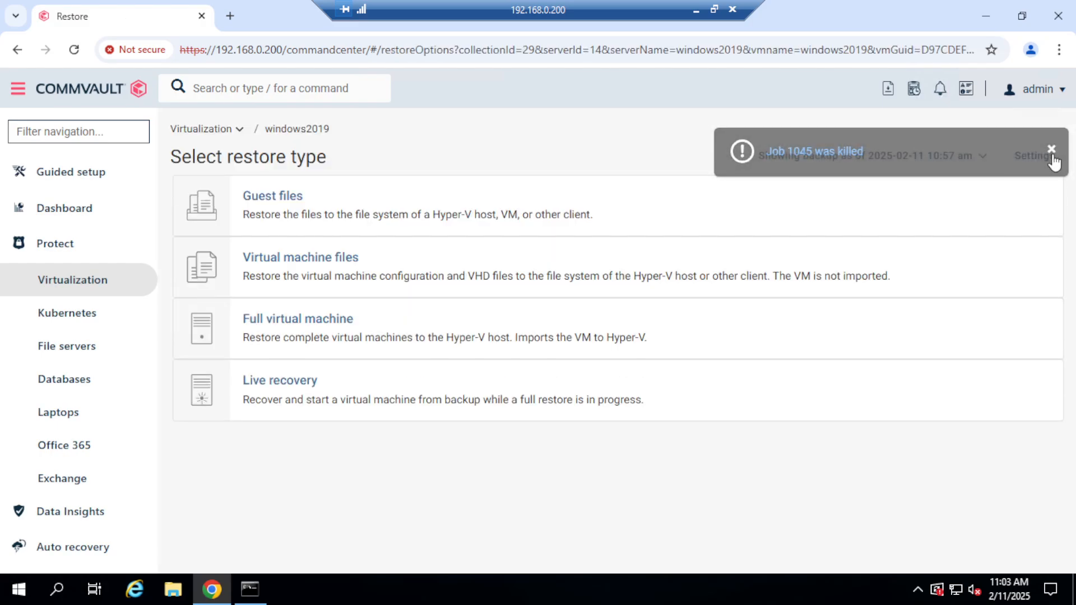
left_click(306, 330)
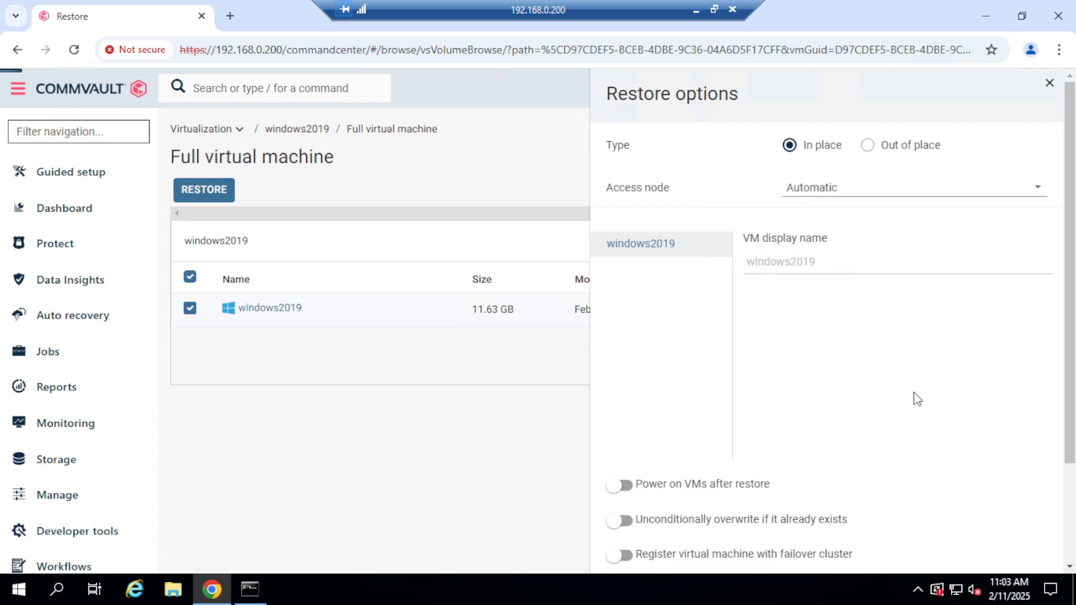
Submit an in-place restore through access node win-7b3ae02ec79 with Power on VMs after restore and failover cluster registration enabled.
left_click(1039, 192)
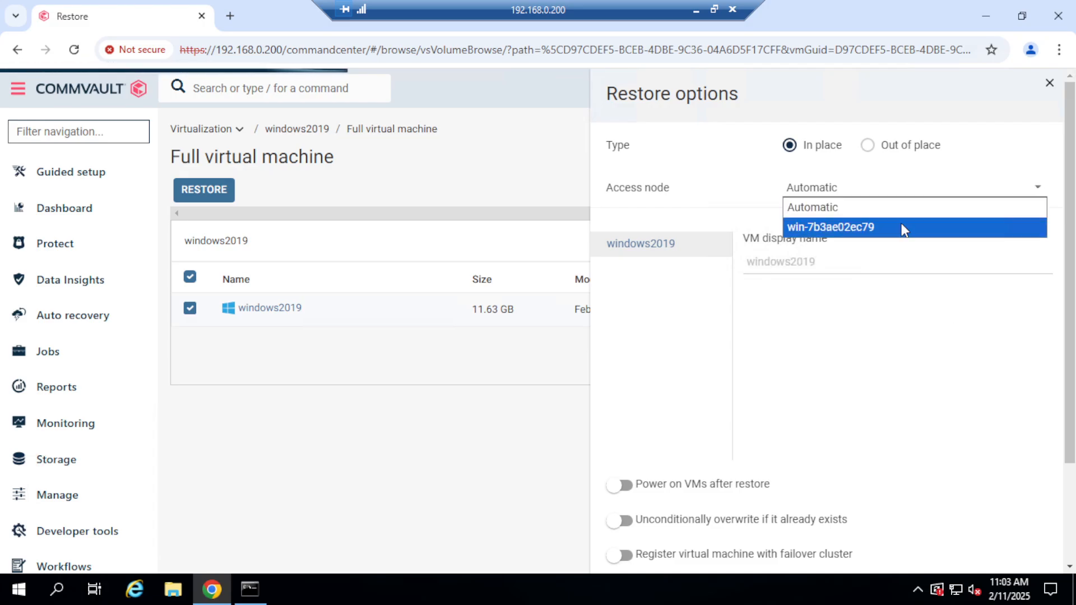
left_click(882, 235)
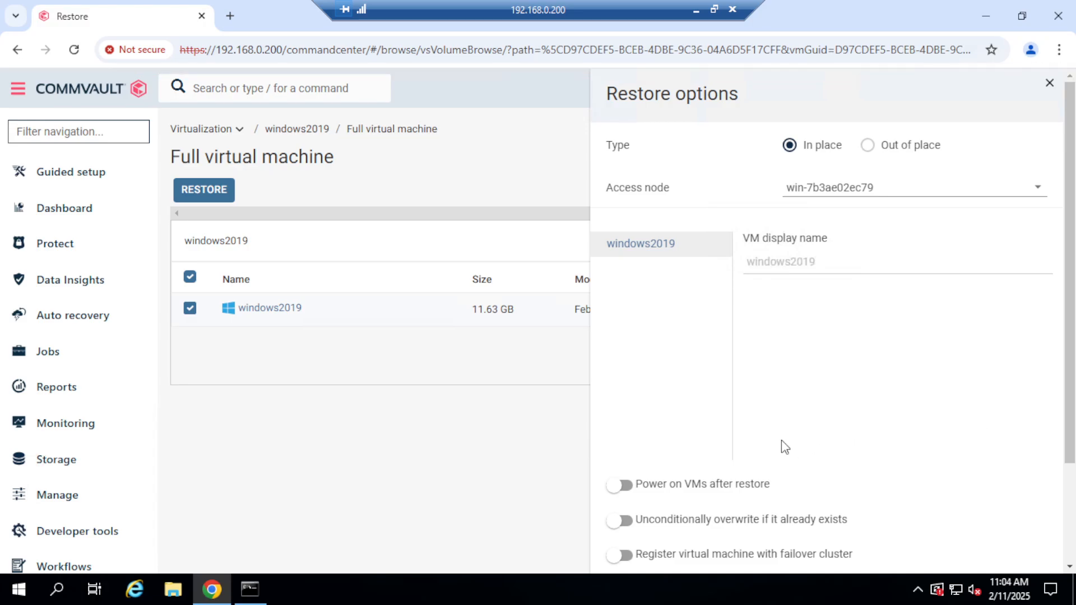
left_click(627, 487)
scroll(1071, 382, "down", 3)
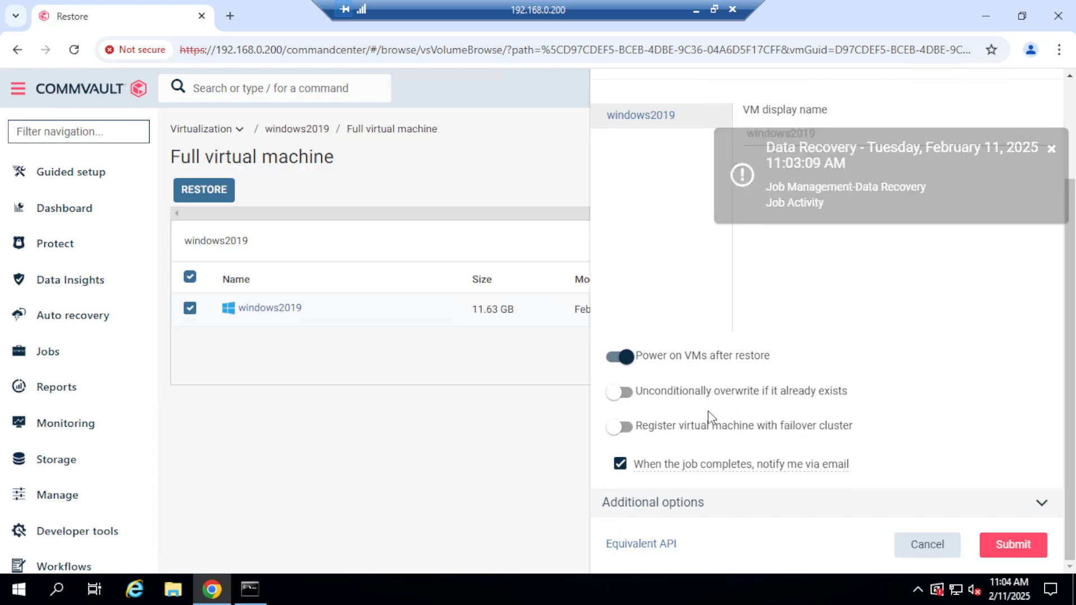
left_click(627, 426)
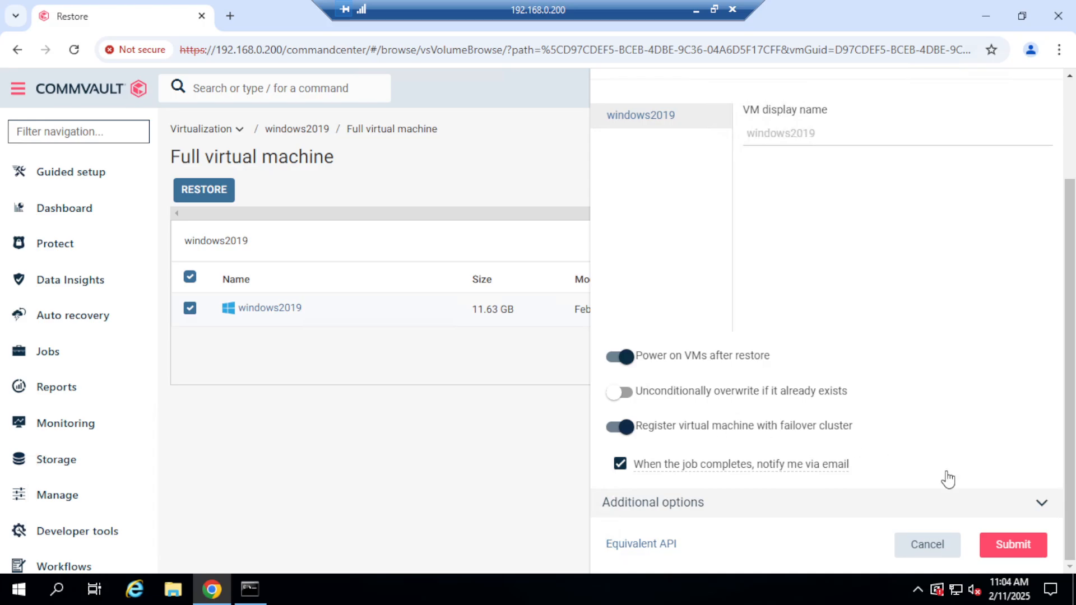
left_click(1023, 546)
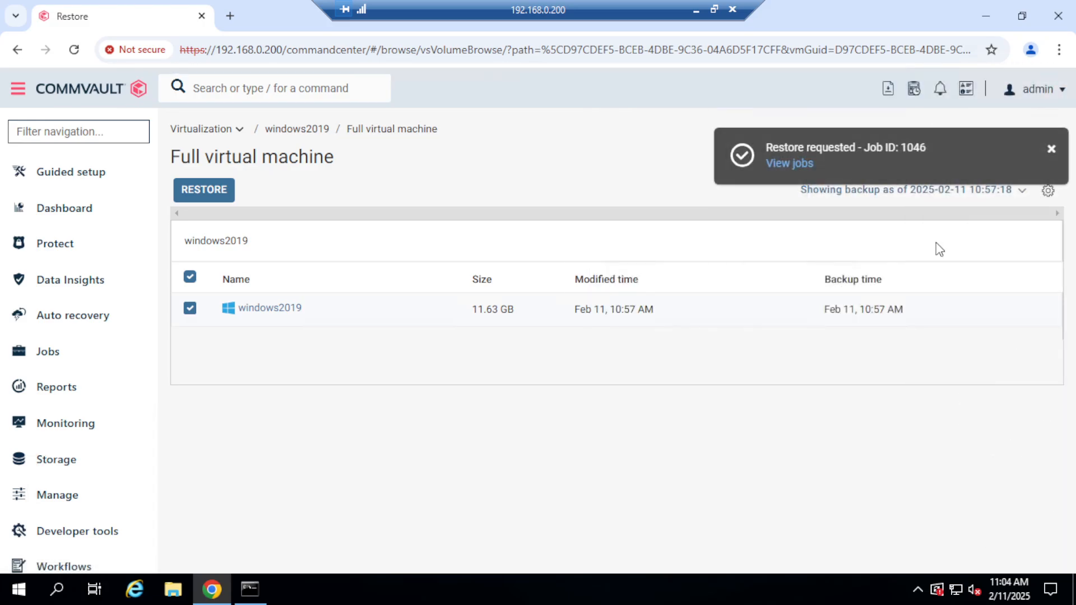
Open the submitted restore's job details, follow its progress, and read the error summary.
left_click(778, 166)
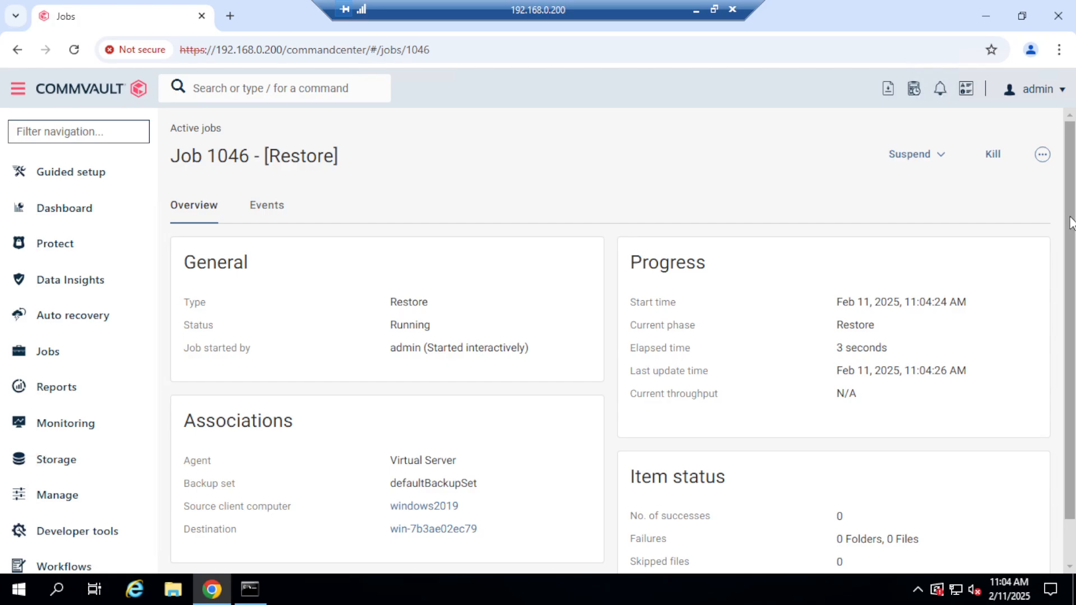
mouse_move(1070, 223)
left_mouse_down()
mouse_move(1070, 286)
mouse_move(1071, 230)
left_mouse_up()
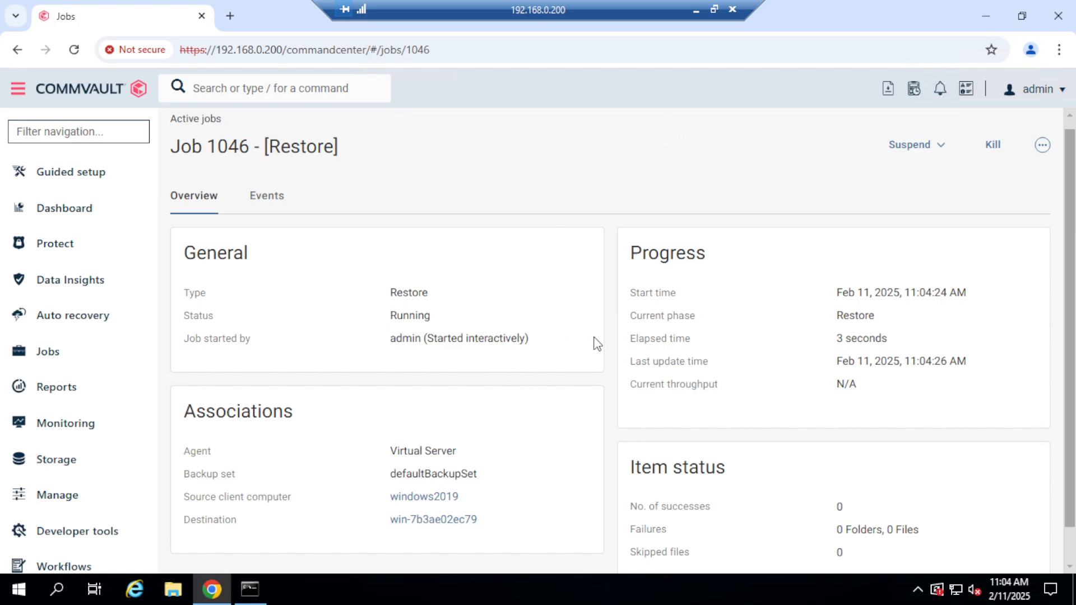
left_click(714, 13)
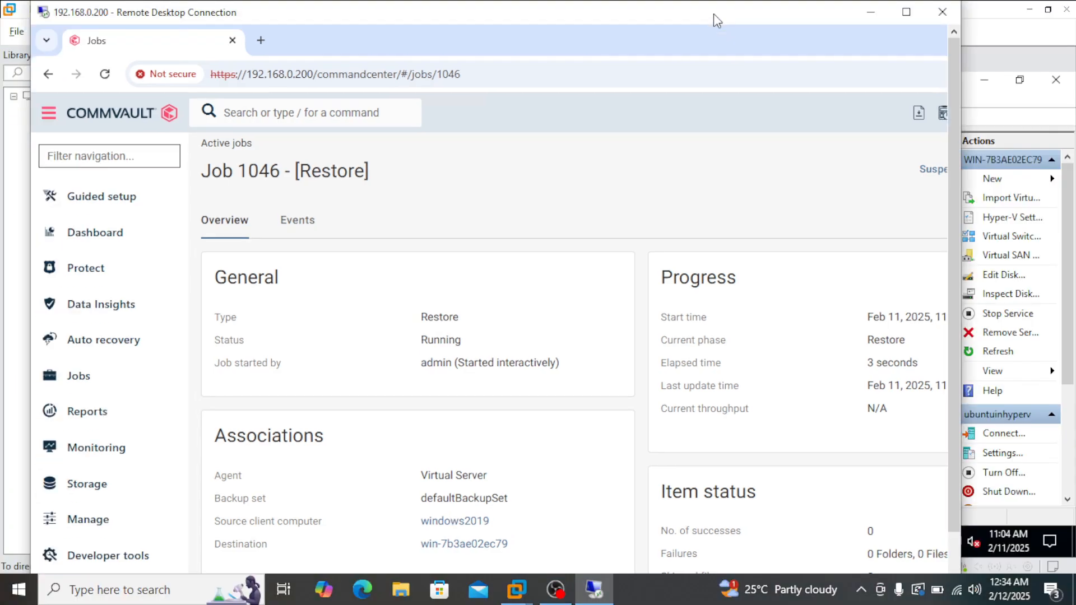
left_click(648, 592)
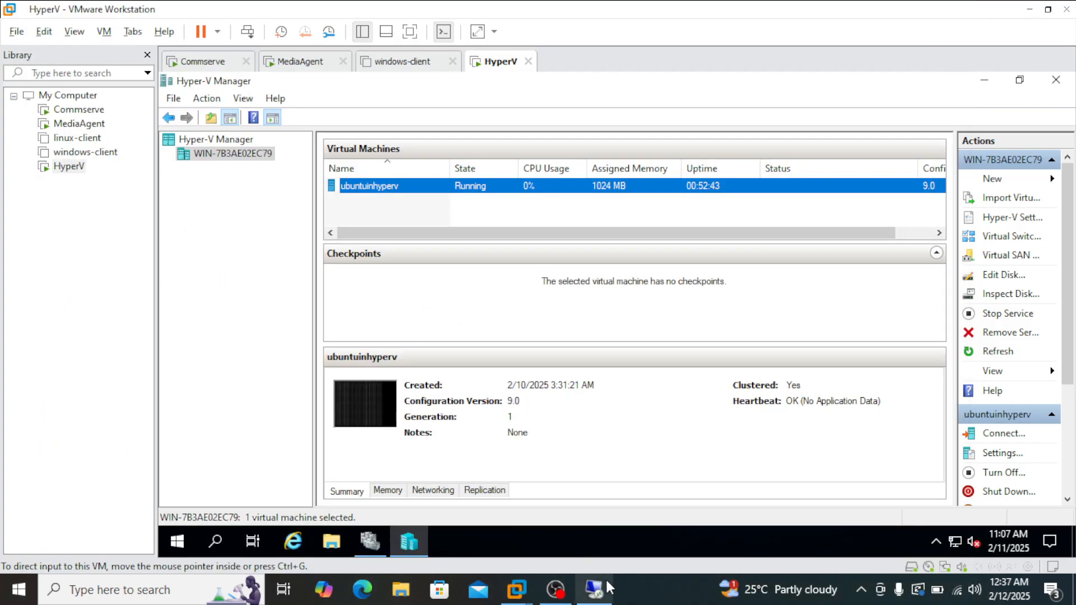
left_click(595, 586)
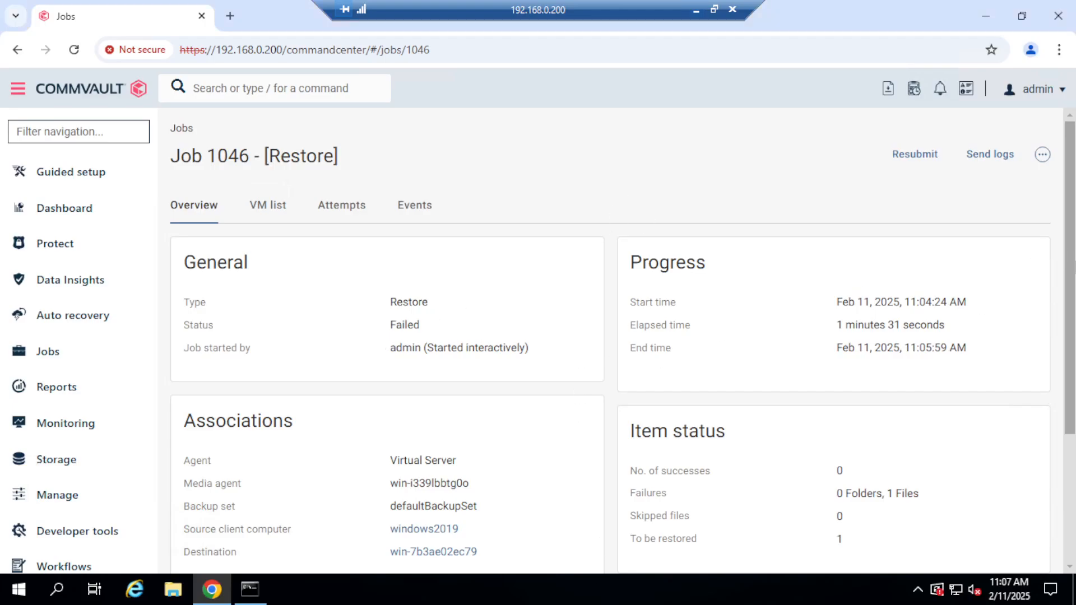
left_click_drag(1072, 254, 1068, 383)
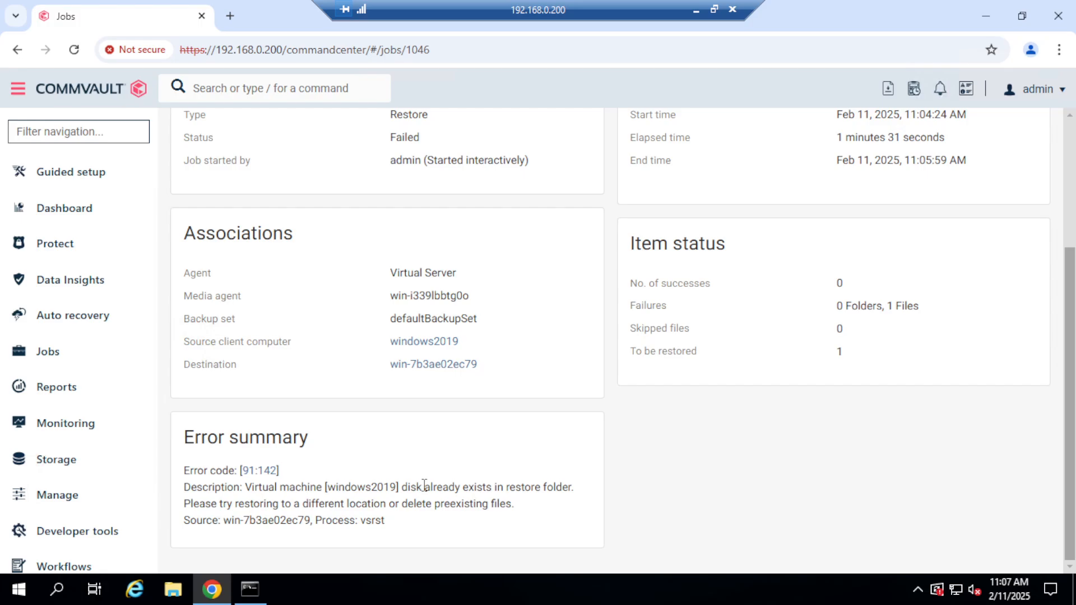
left_click_drag(400, 486, 569, 500)
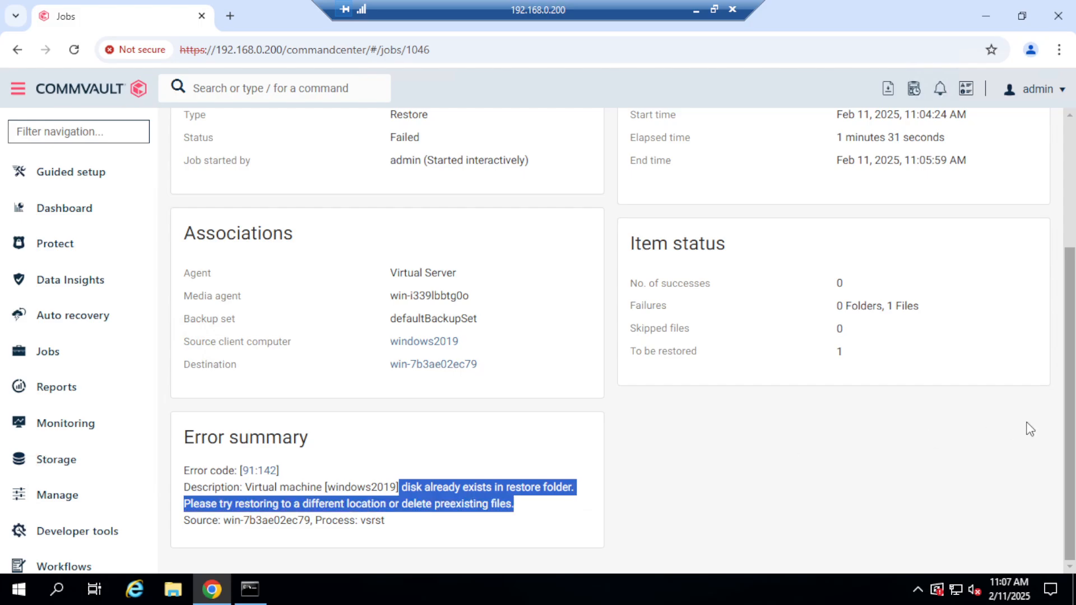
left_click(808, 486)
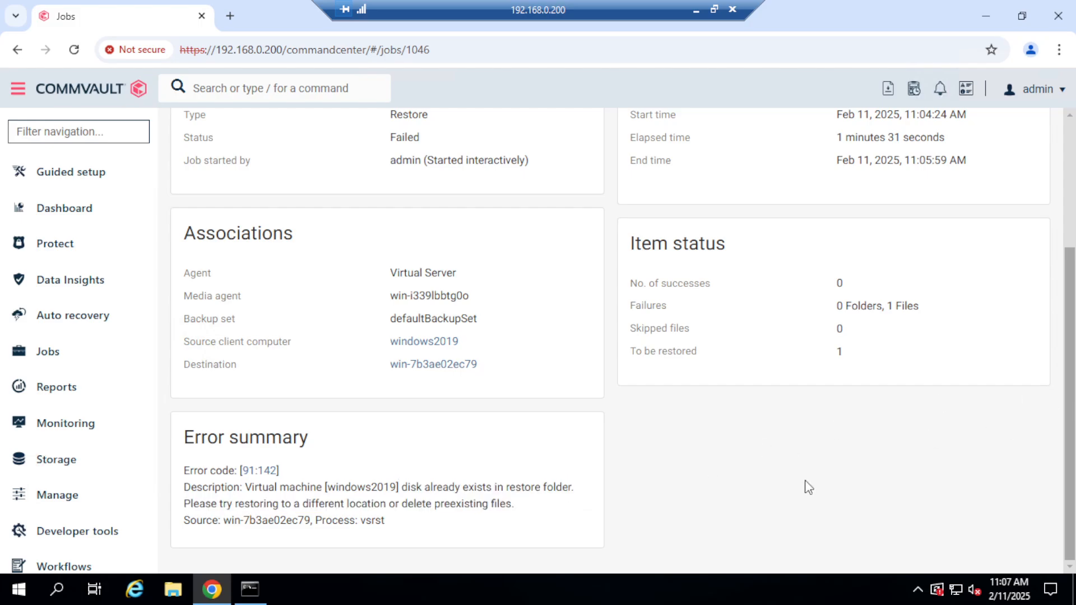
scroll(617, 336, "up", 3)
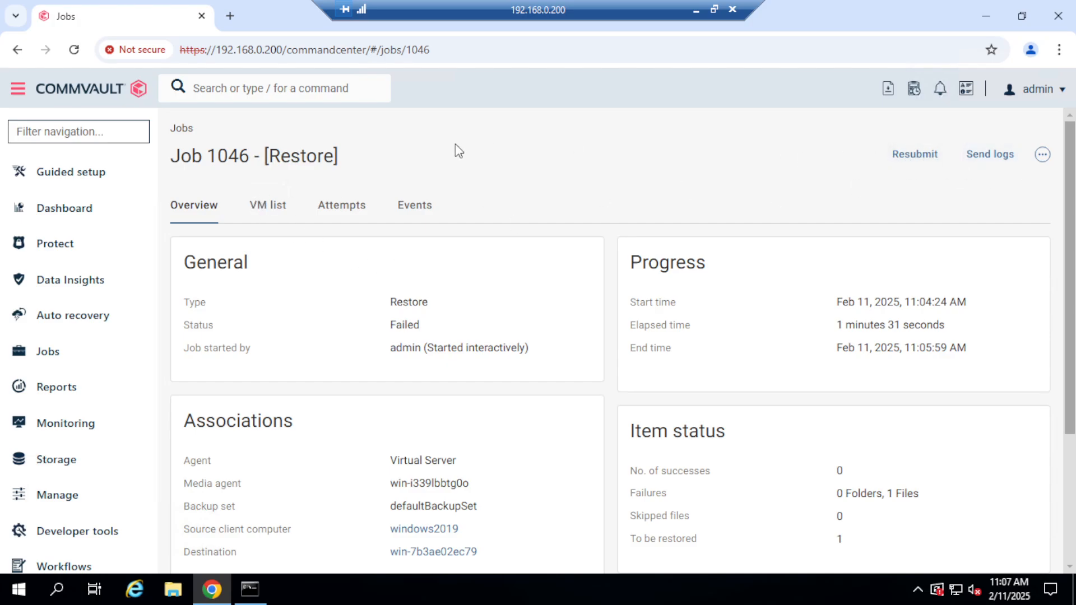
Reopen windows2019 from the virtualization list and bring up full virtual machine restore options for its February 11 recovery point.
left_click(55, 257)
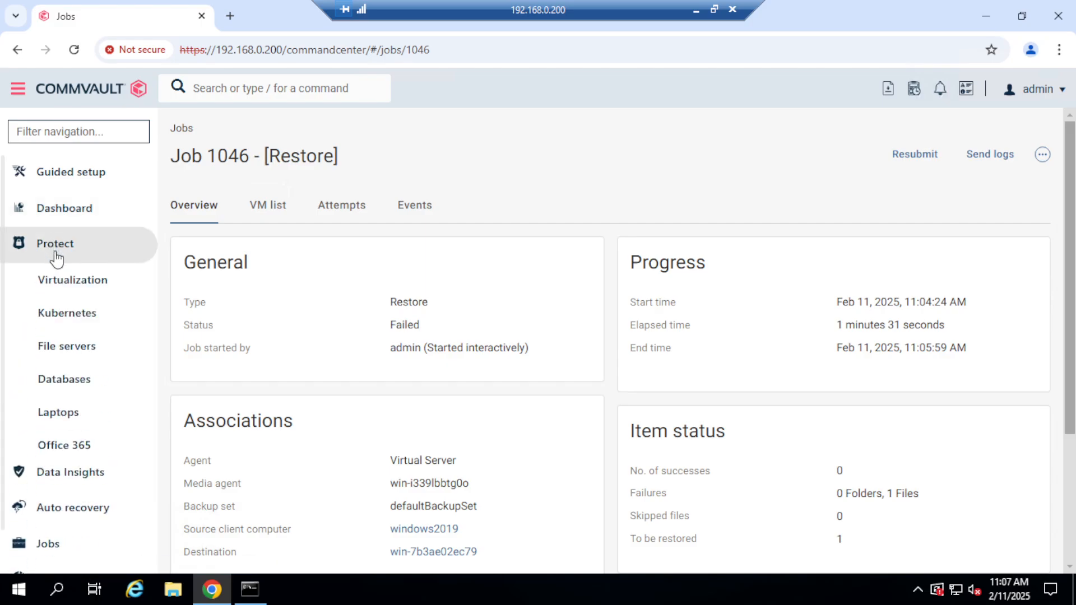
left_click(84, 282)
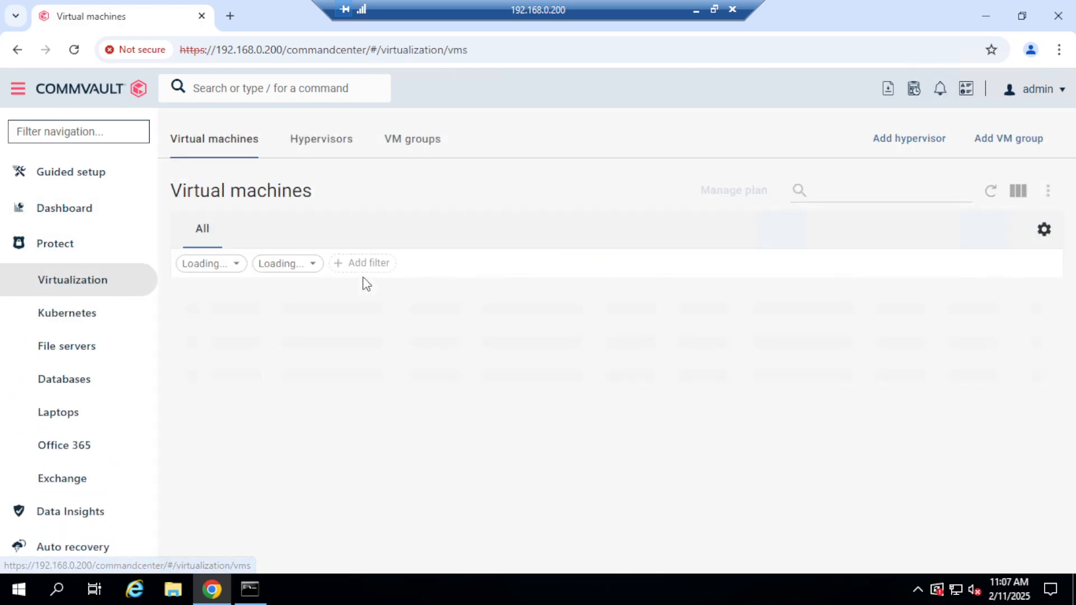
left_click(286, 362)
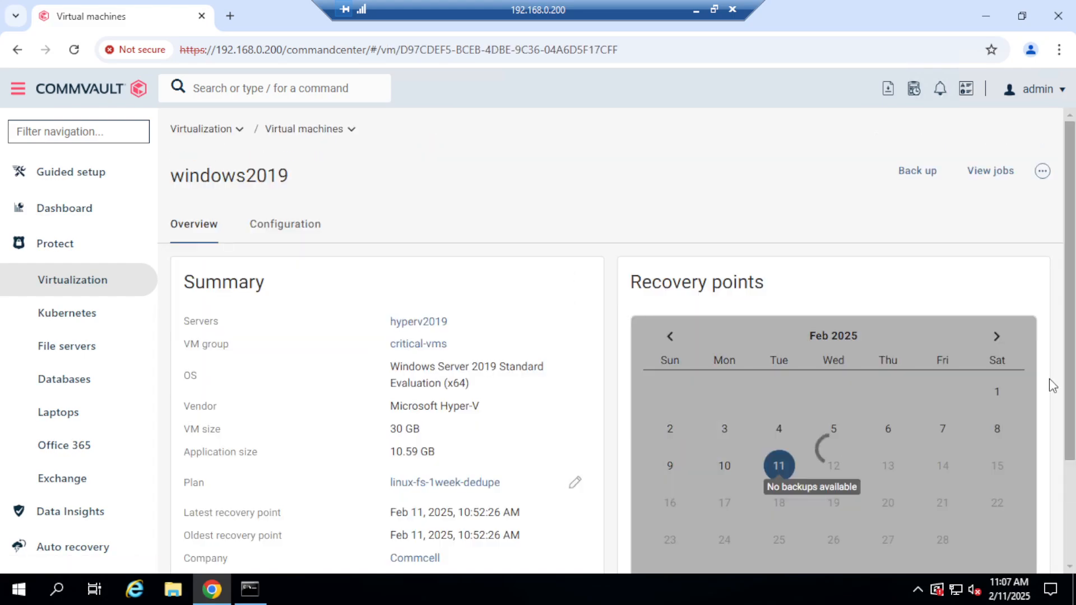
left_click_drag(1069, 422, 1068, 522)
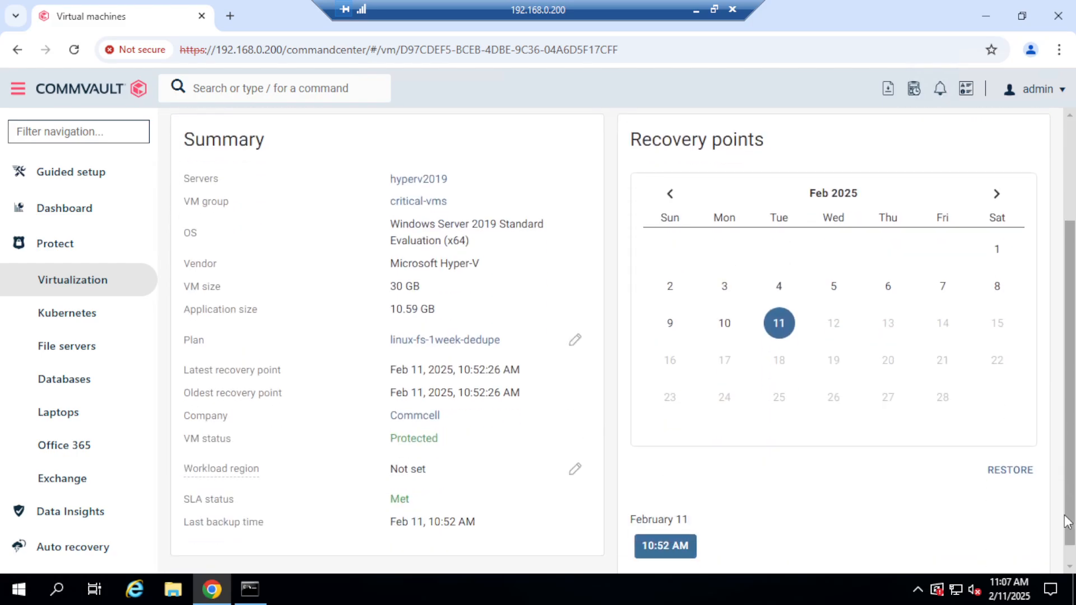
left_click(1007, 473)
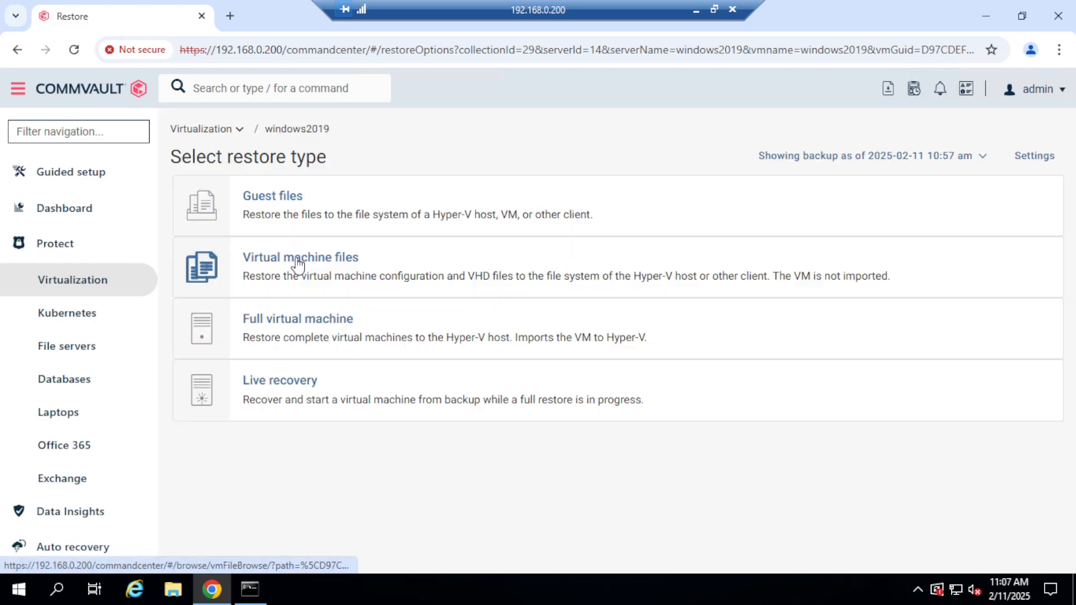
left_click(295, 331)
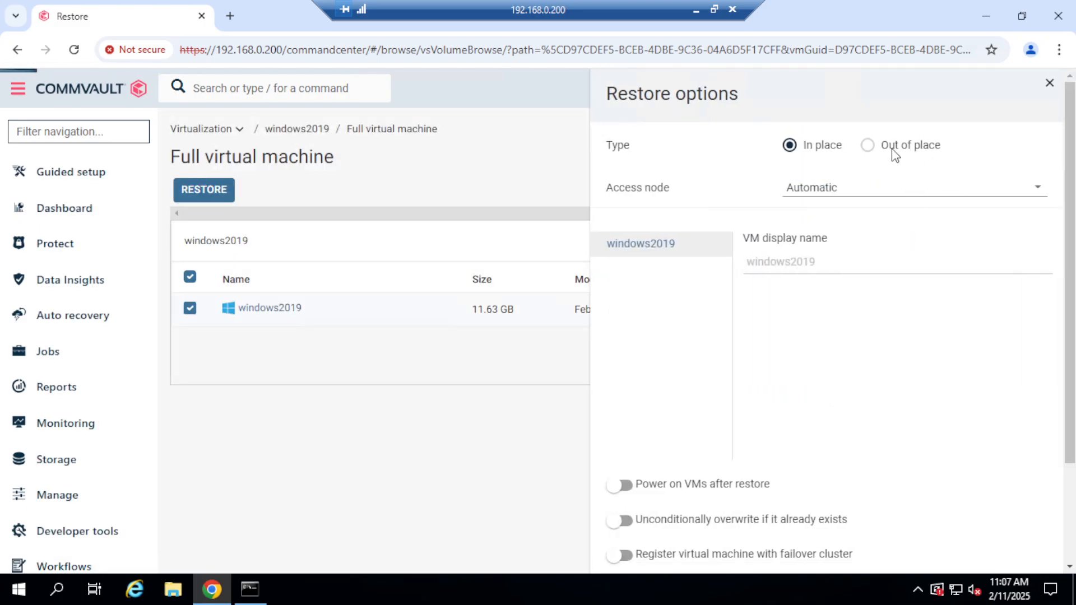
Choose access node win-7b3ae02ec79, enable Power on VMs after restore, and enable and confirm Unconditionally overwrite if it already exists.
left_click(855, 196)
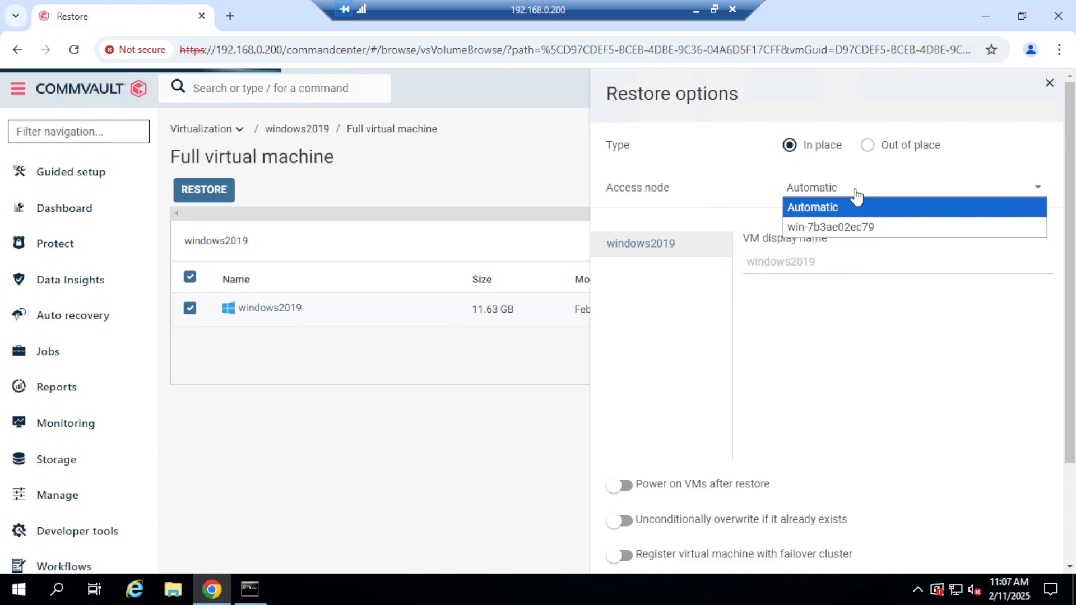
left_click(857, 226)
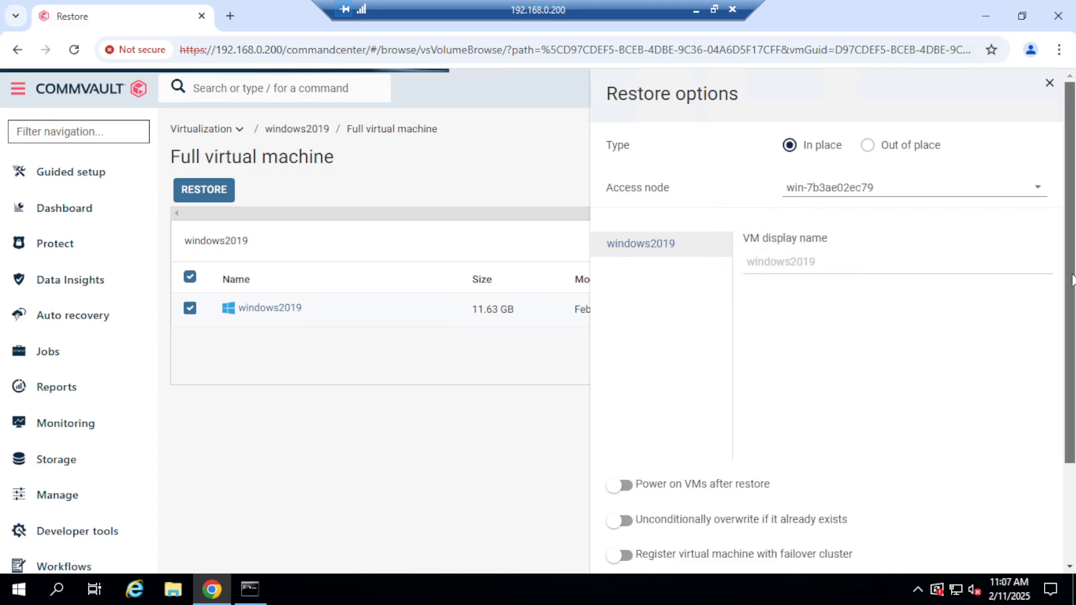
left_click_drag(1072, 270, 1065, 367)
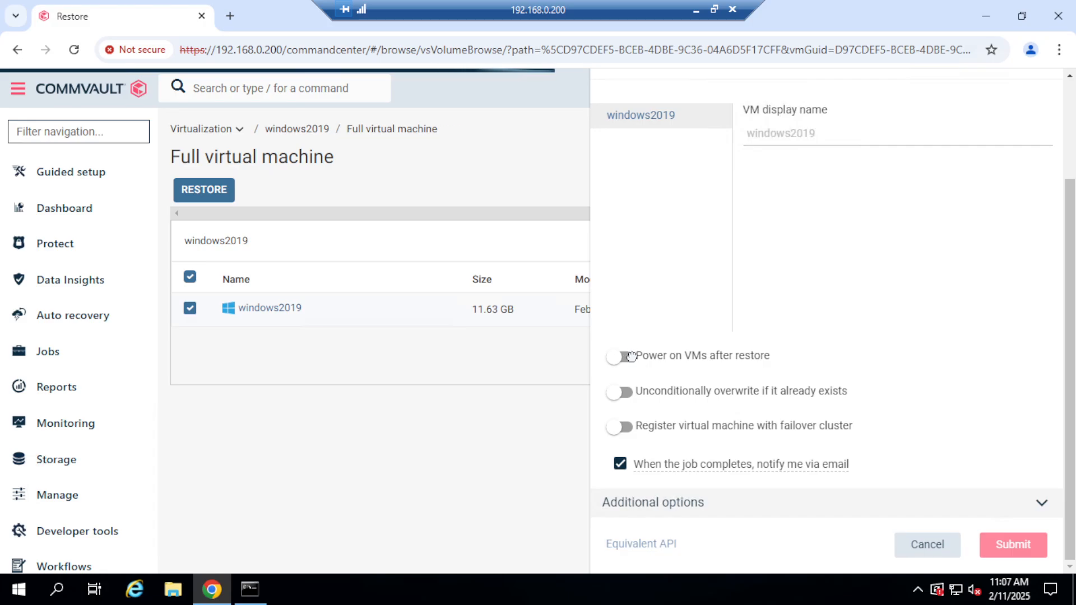
left_click(620, 356)
left_click(625, 392)
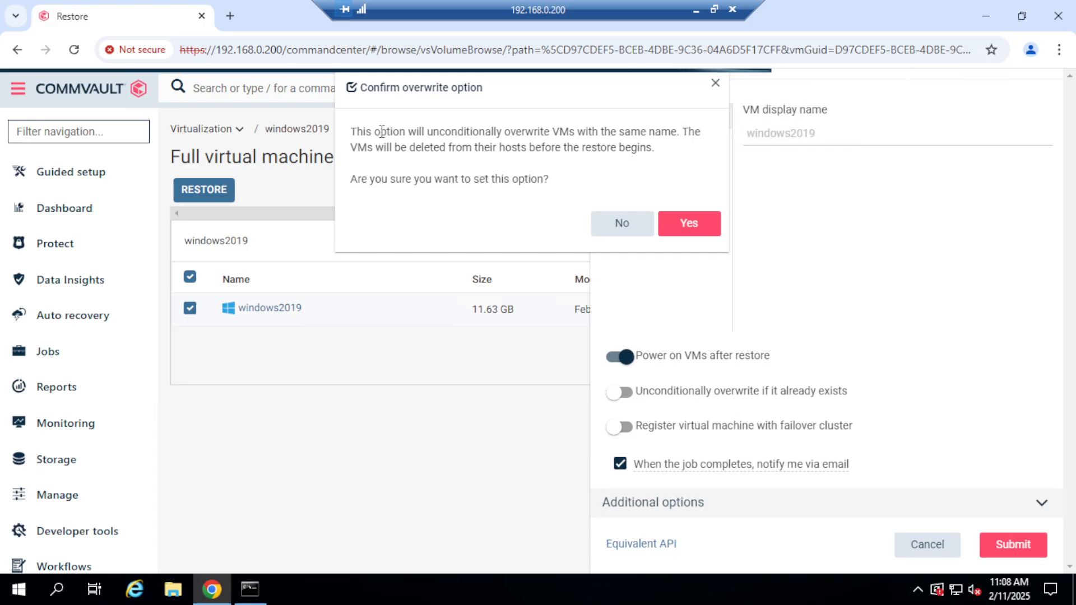
left_click_drag(381, 132, 647, 151)
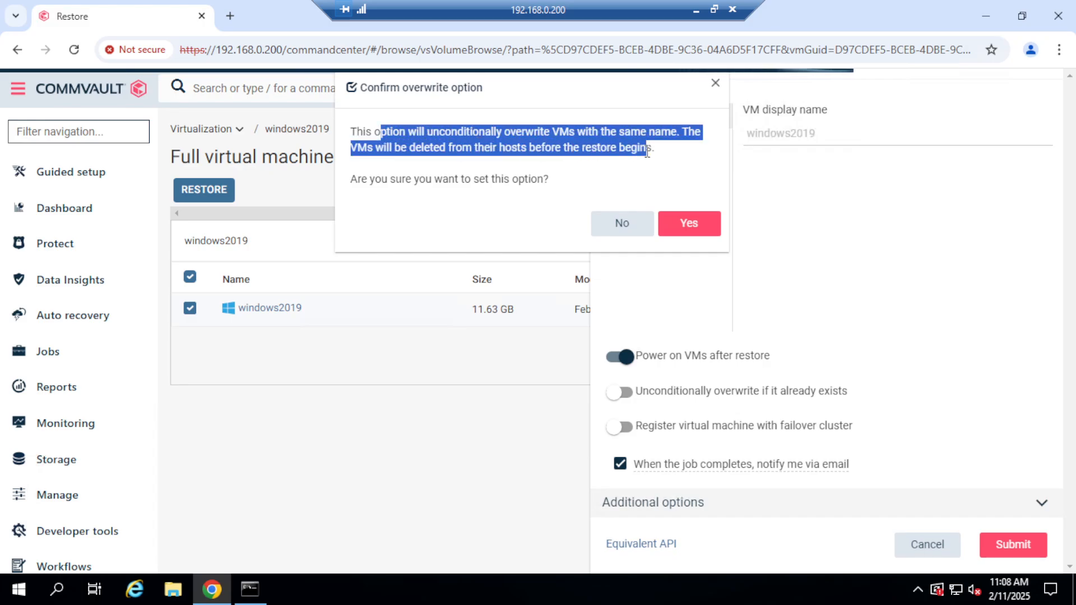
left_click(690, 223)
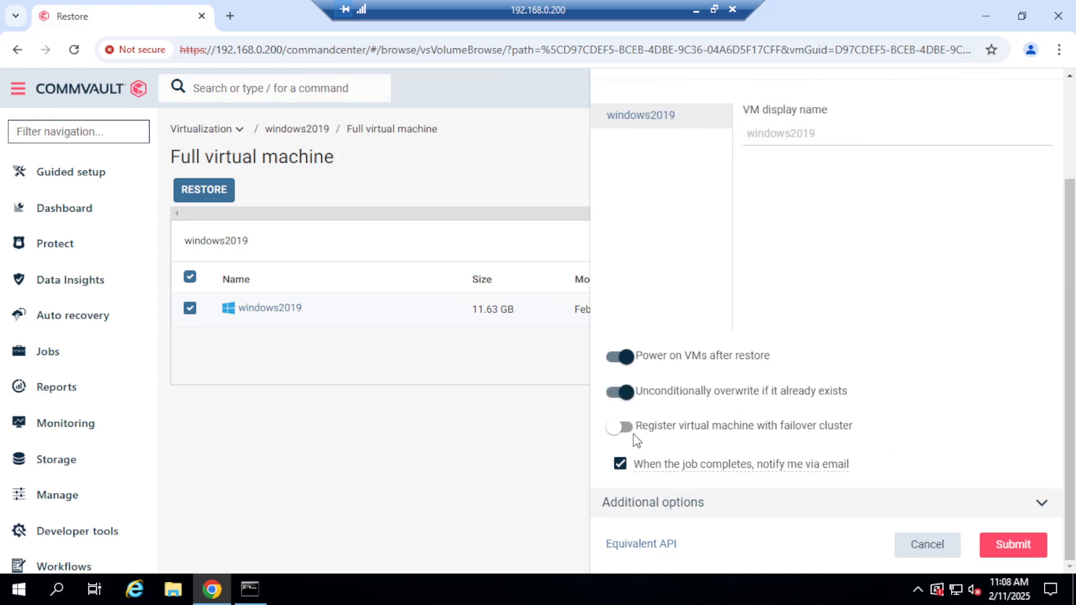
Toggle failover cluster registration and the completion email notification, and submit the in-place restore of windows2019.
left_click(635, 431)
left_click(621, 464)
left_click(1028, 557)
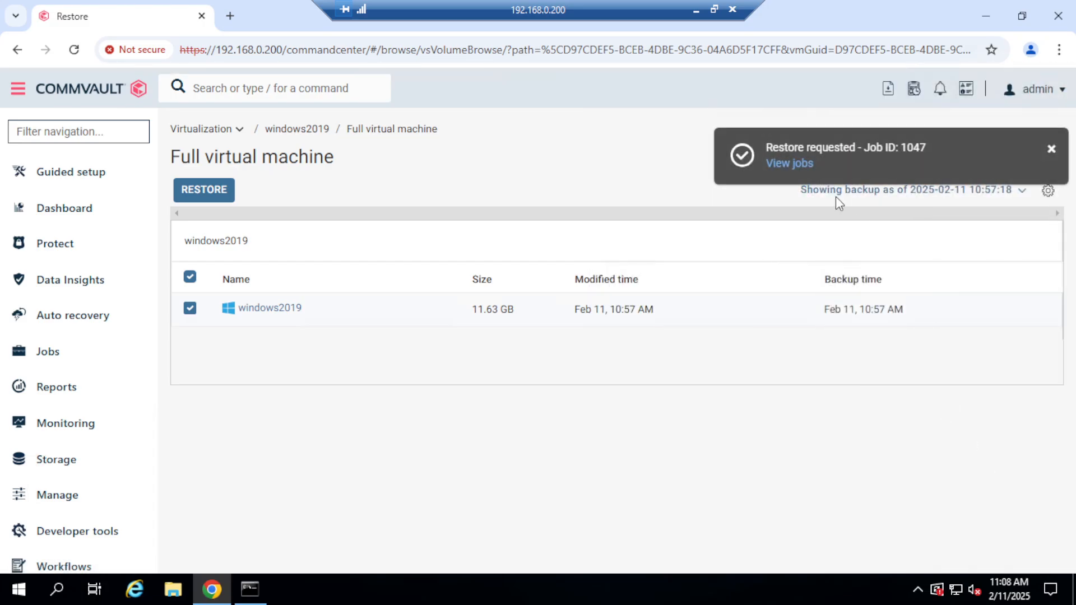
Open the job details of the overwriting windows2019 restore and monitor its progress.
left_click(801, 167)
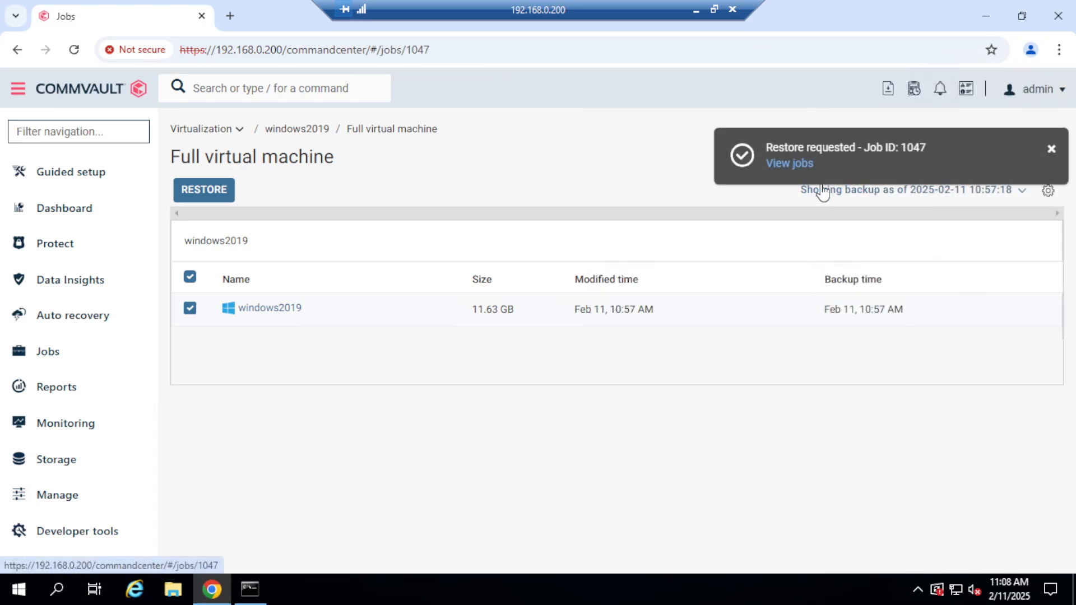
left_click(1052, 151)
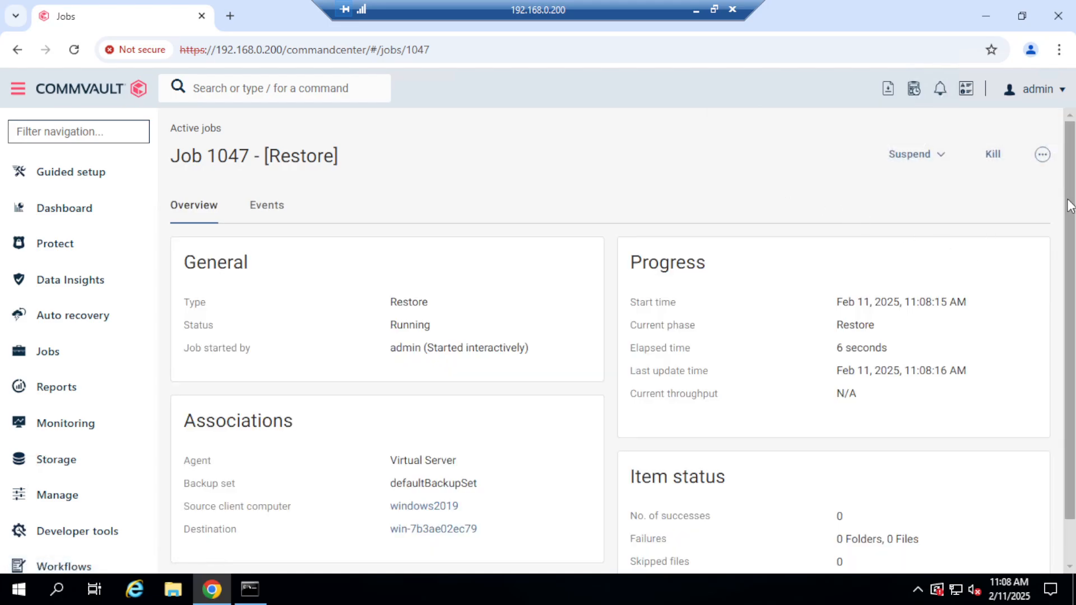
left_click_drag(1071, 204, 1071, 238)
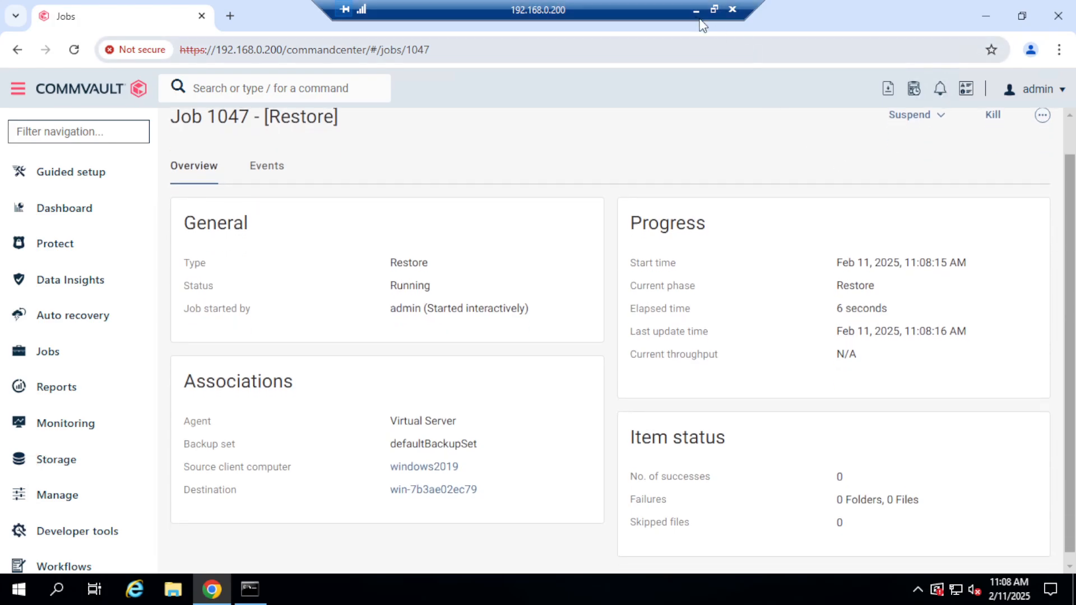
left_click(714, 9)
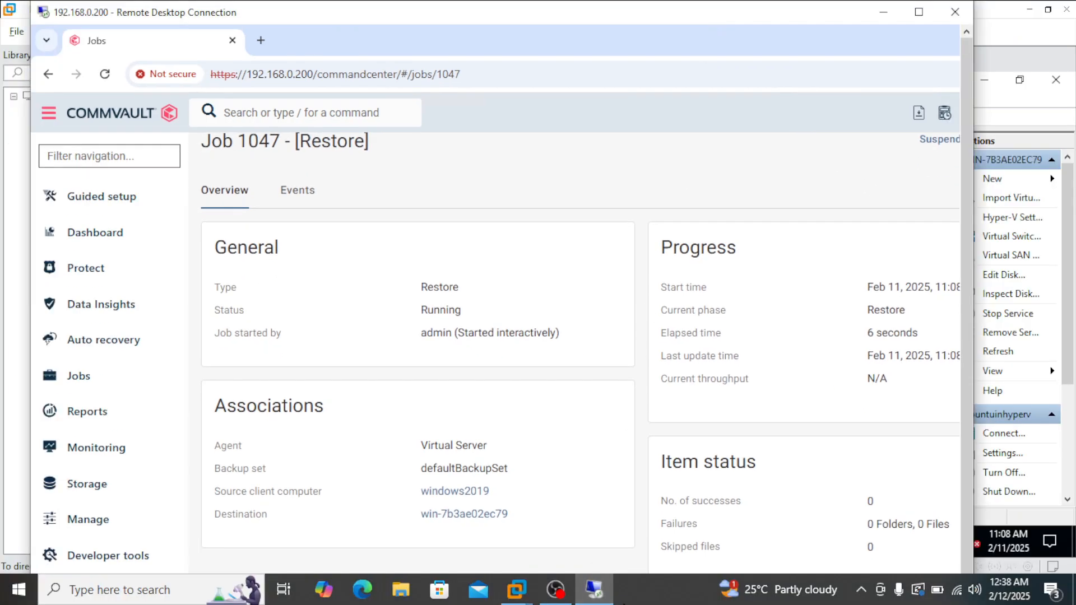
left_click(650, 598)
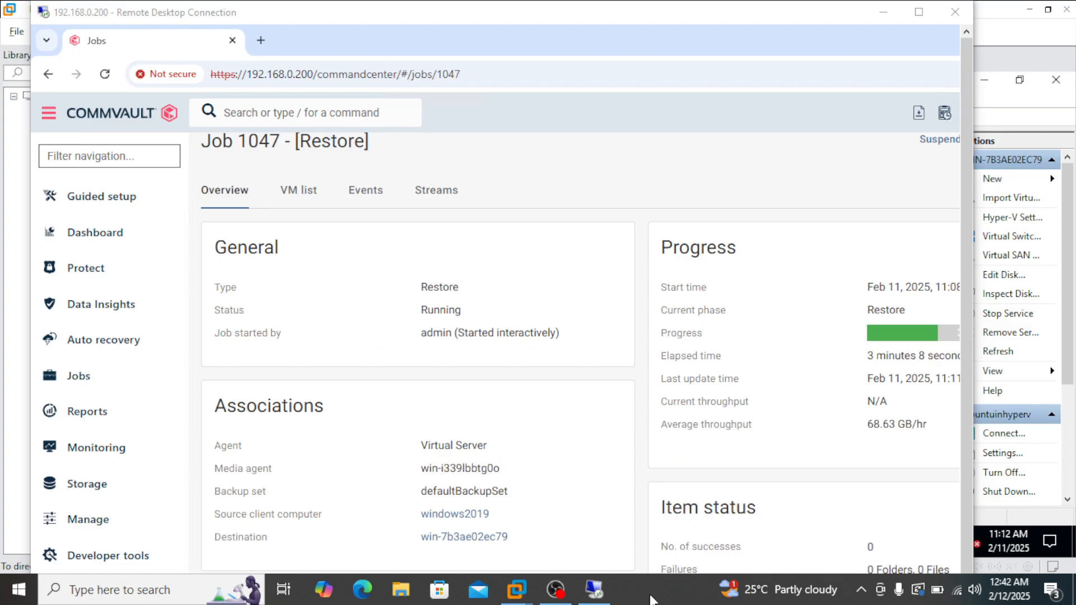
left_click(927, 15)
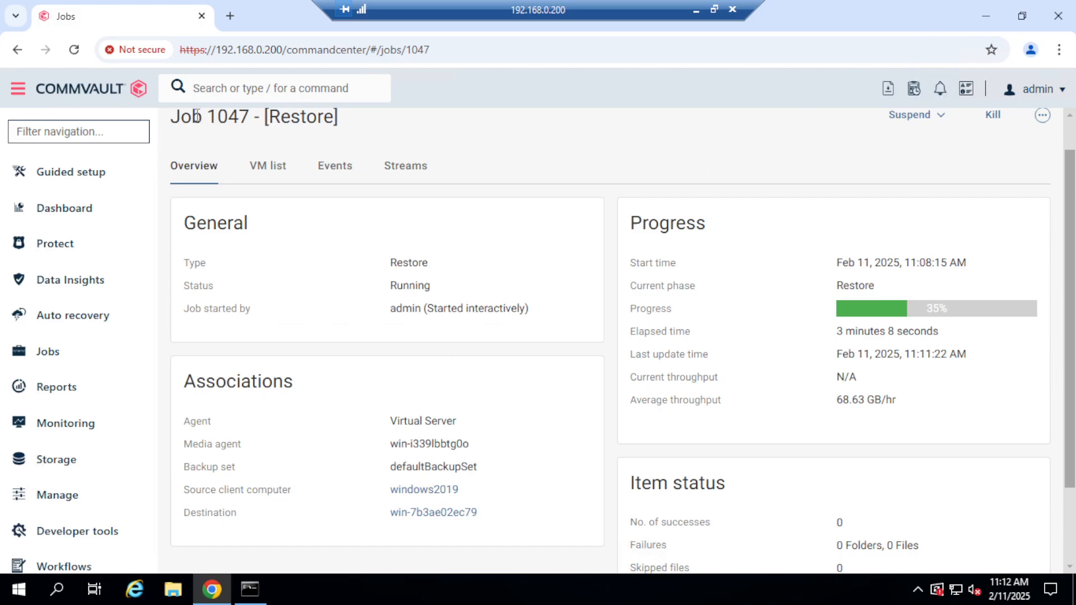
Examine the windows2019 restore job's VM list, streams and overview progress, and recheck its overview and VM list for completion.
left_click(272, 168)
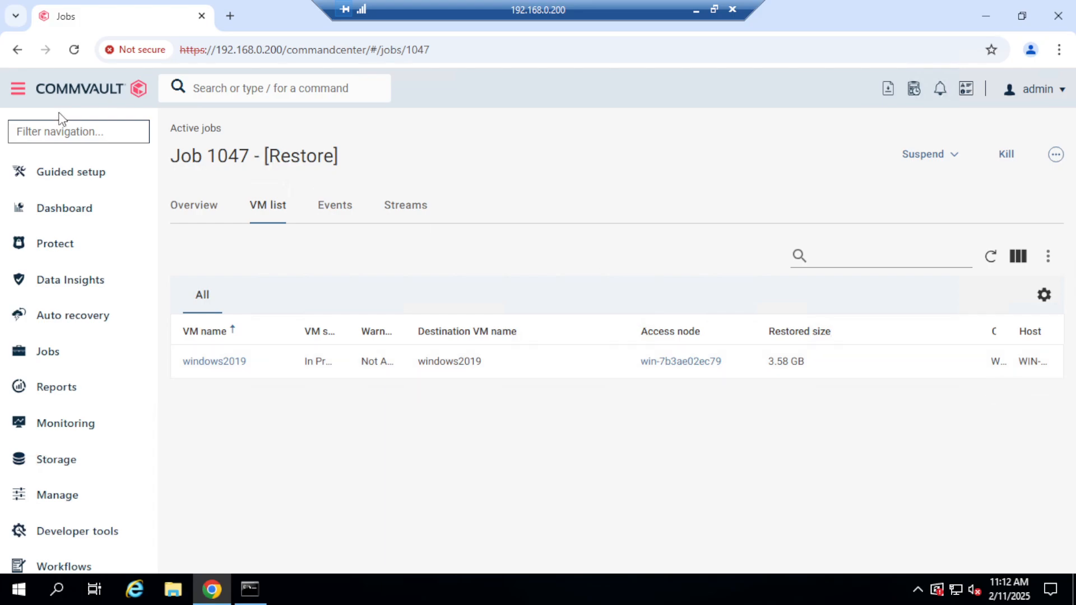
left_click(405, 211)
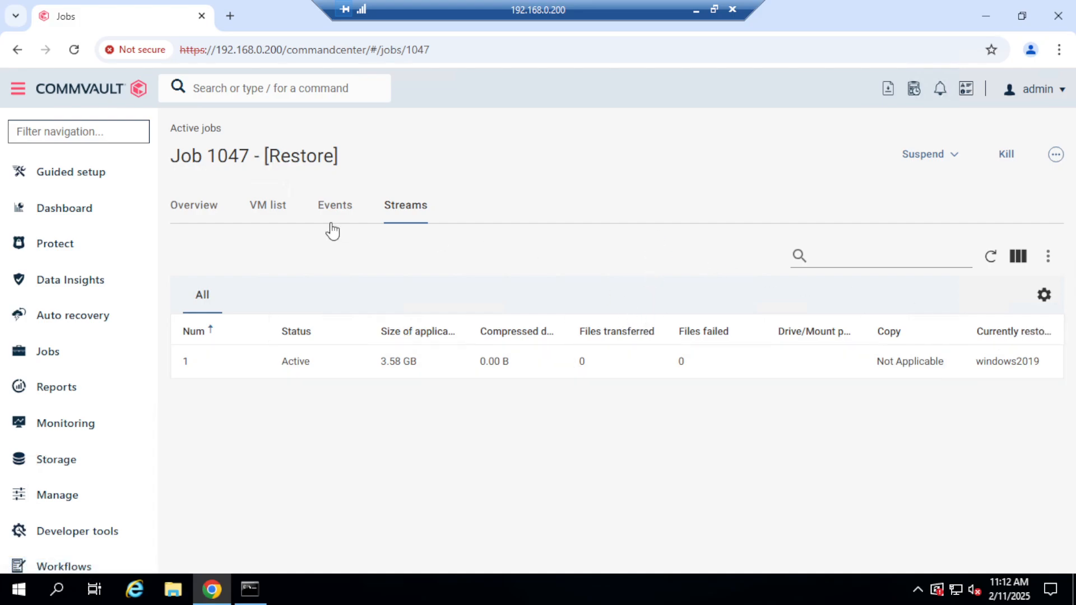
left_click(185, 212)
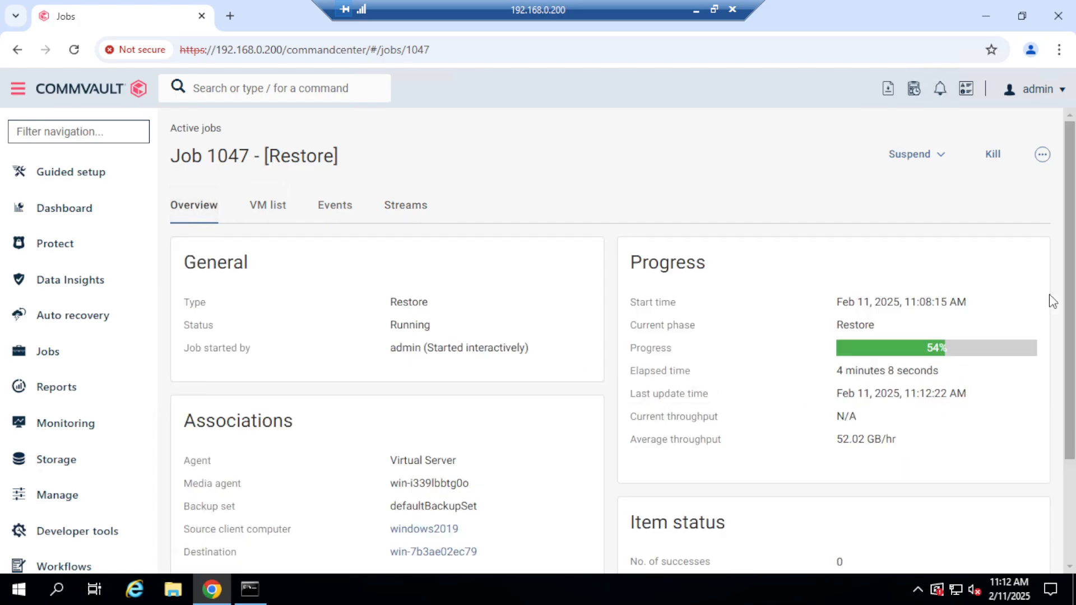
mouse_move(1072, 283)
left_mouse_down()
mouse_move(1072, 358)
mouse_move(1073, 274)
left_mouse_up()
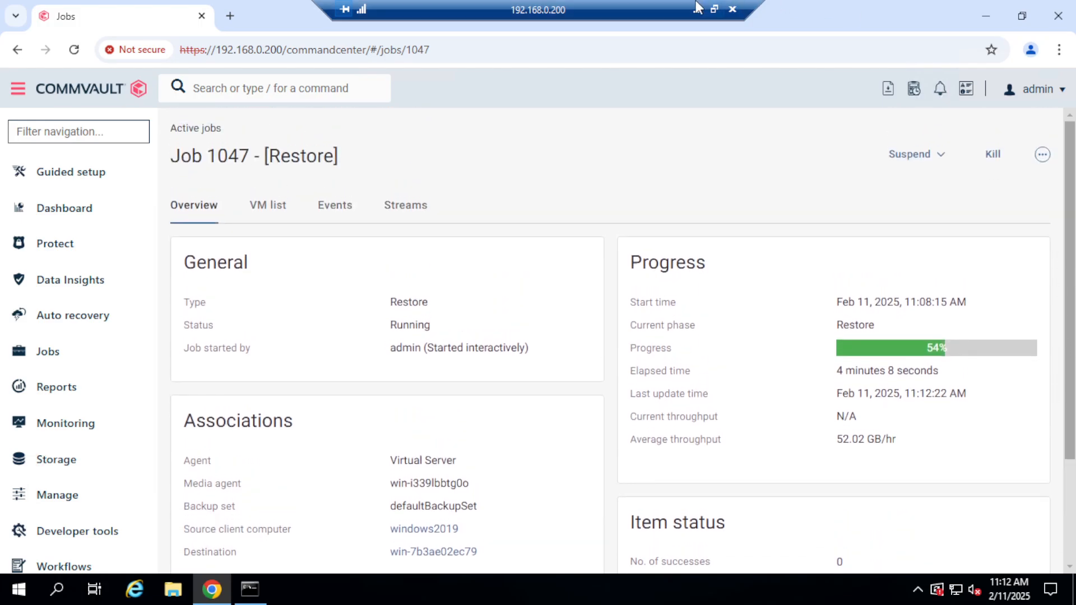
left_click(714, 10)
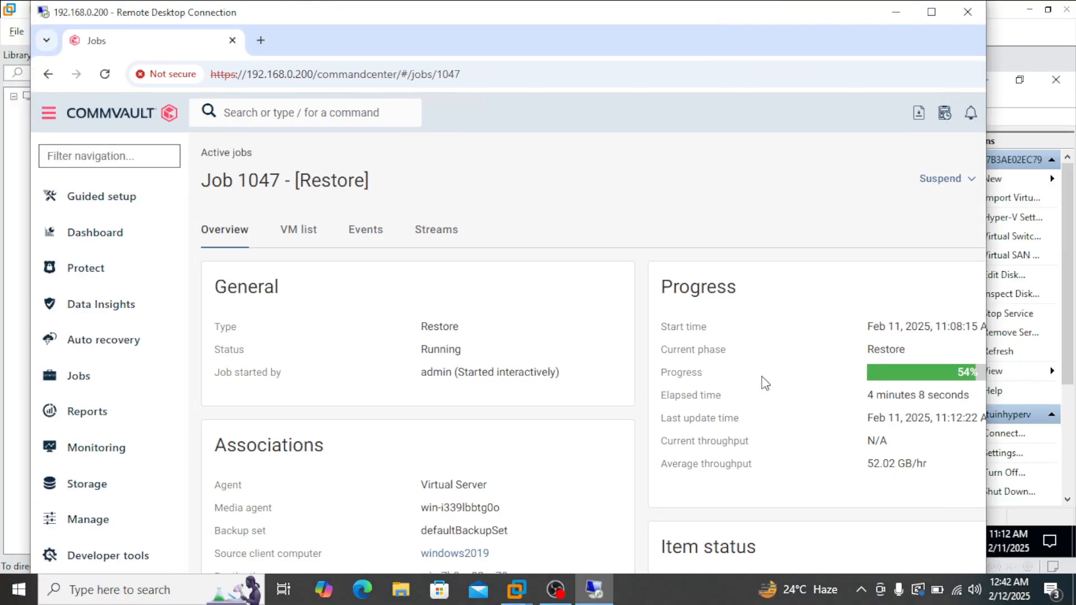
left_click(697, 600)
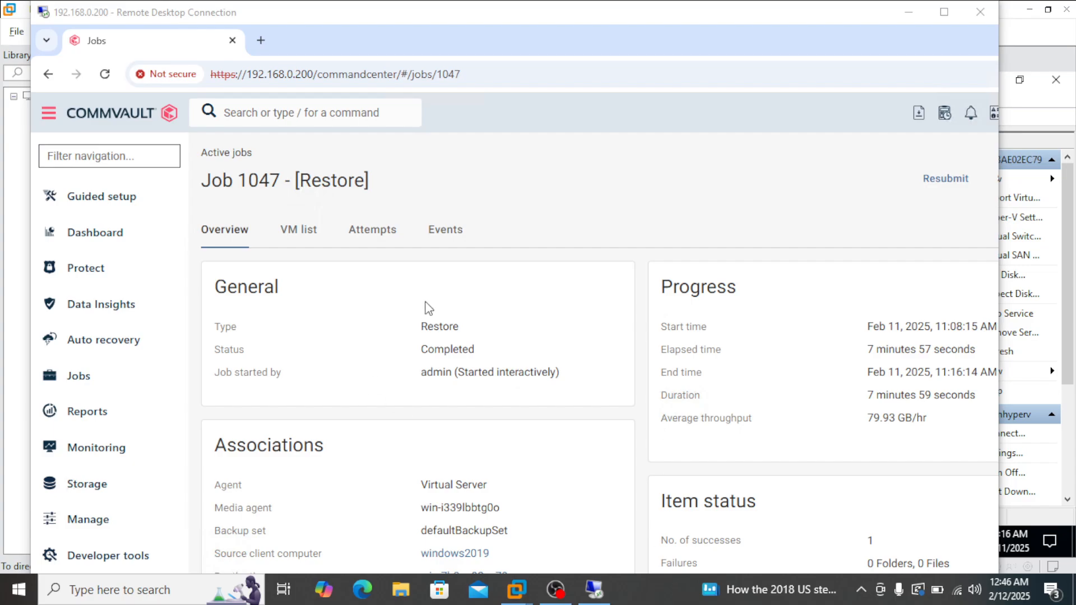
left_click(945, 13)
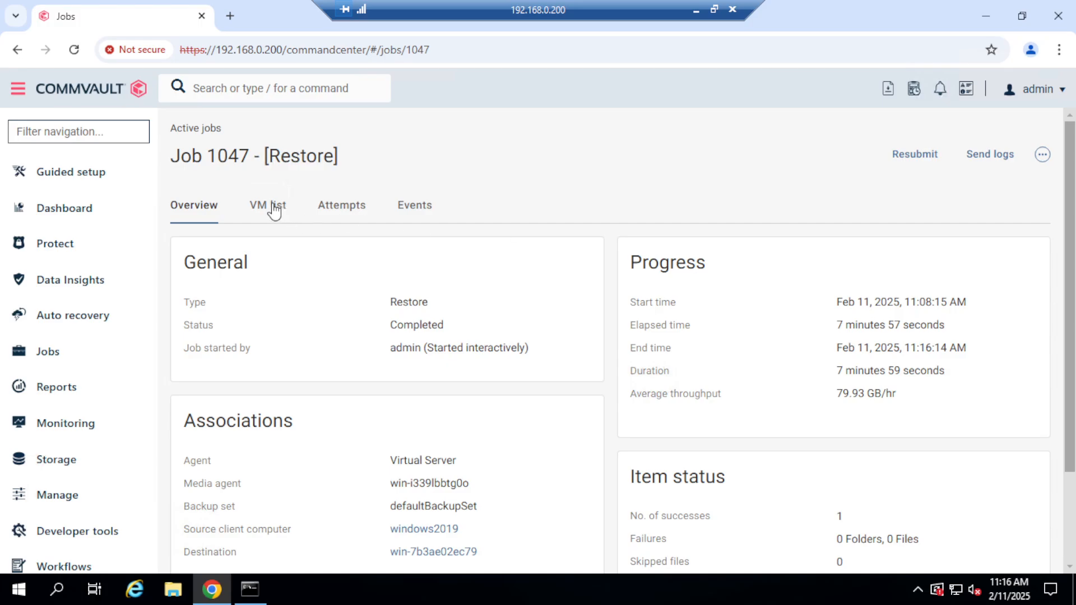
left_click(275, 208)
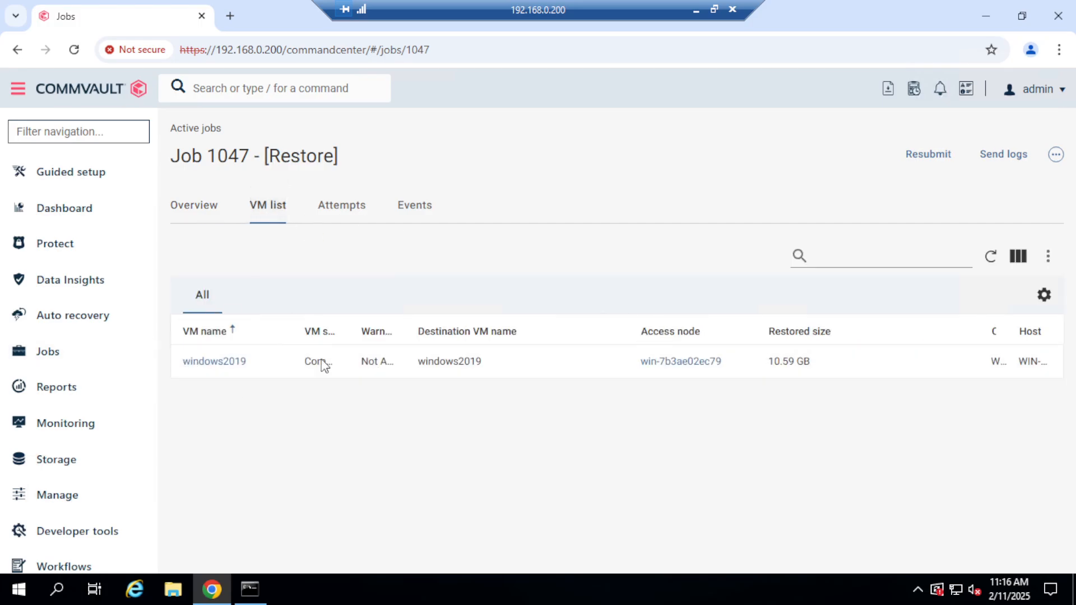
Switch to Hyper-V Manager, select windows2019 on host WIN-7B3AE02EC79 and connect to its console.
left_click(696, 10)
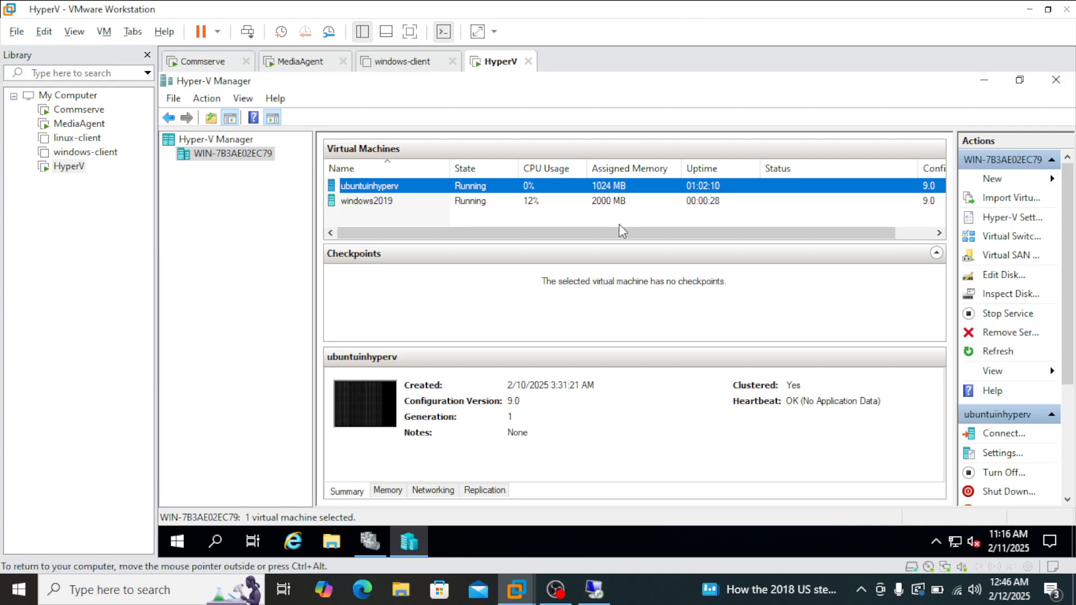
left_click(239, 158)
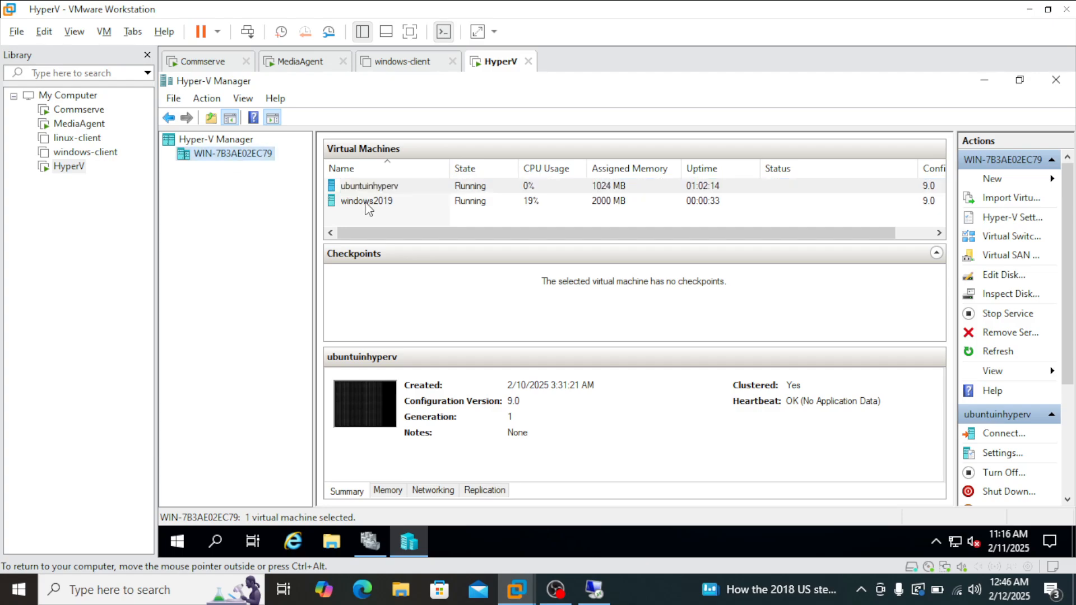
left_click(478, 203)
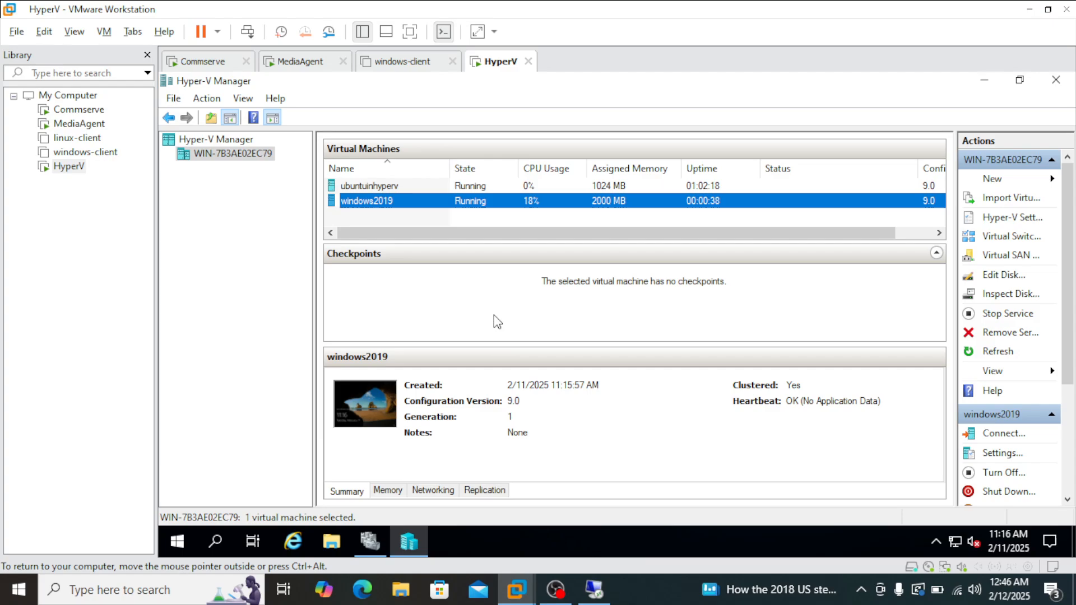
right_click(460, 207)
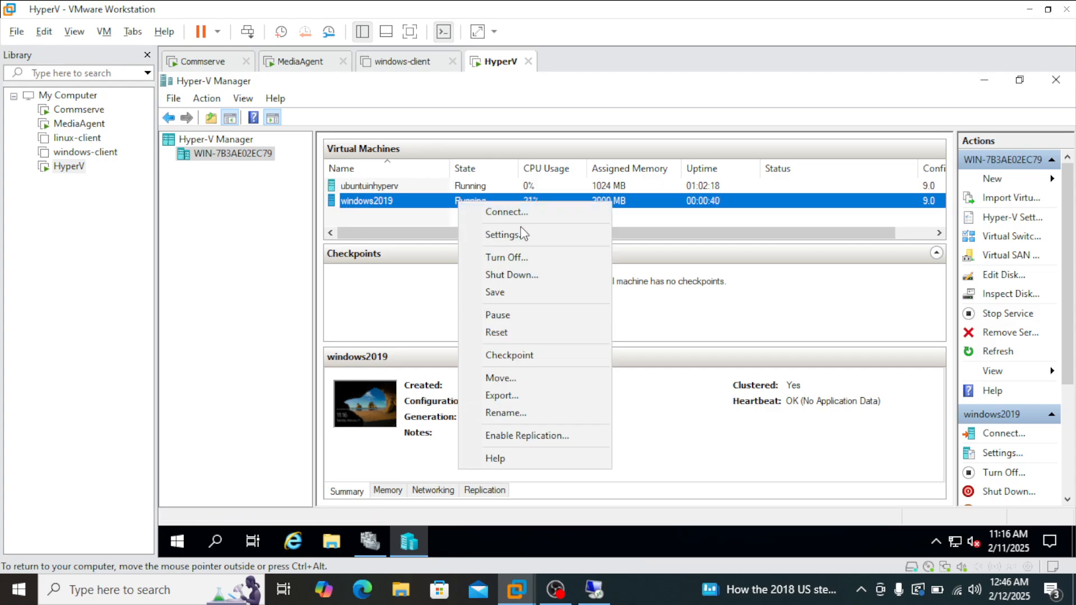
left_click(520, 212)
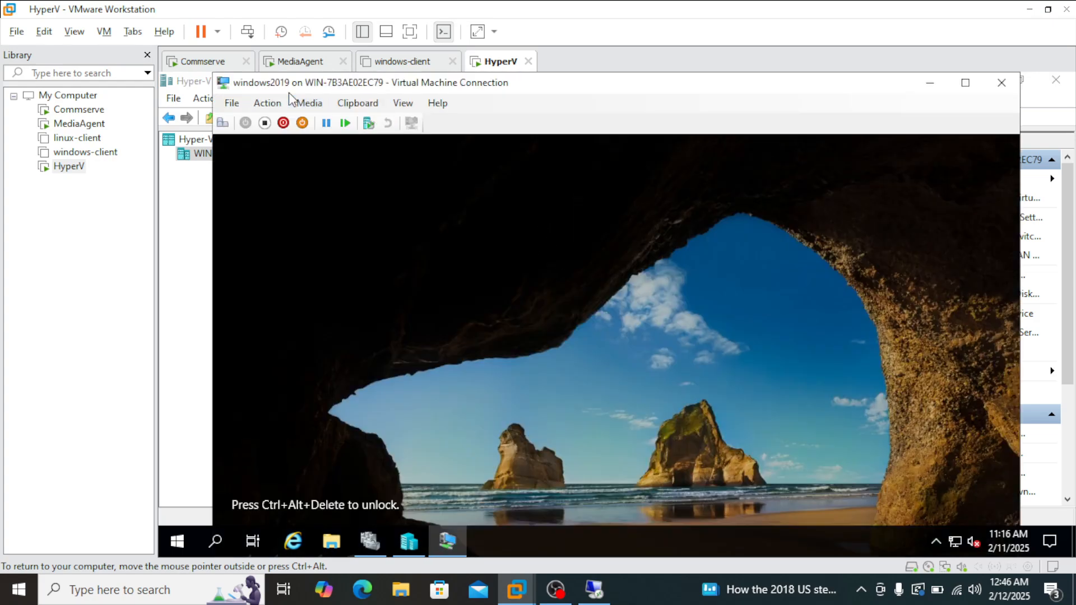
Send Ctrl+Alt+Delete to windows2019 and sign in to the Administrator account with its password.
left_click(268, 103)
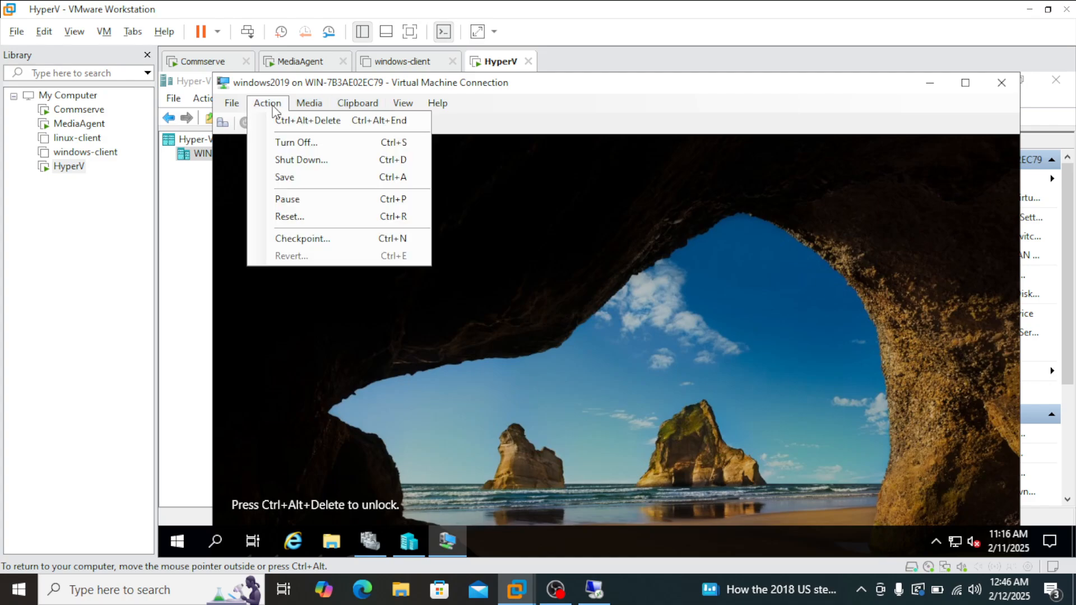
left_click(303, 121)
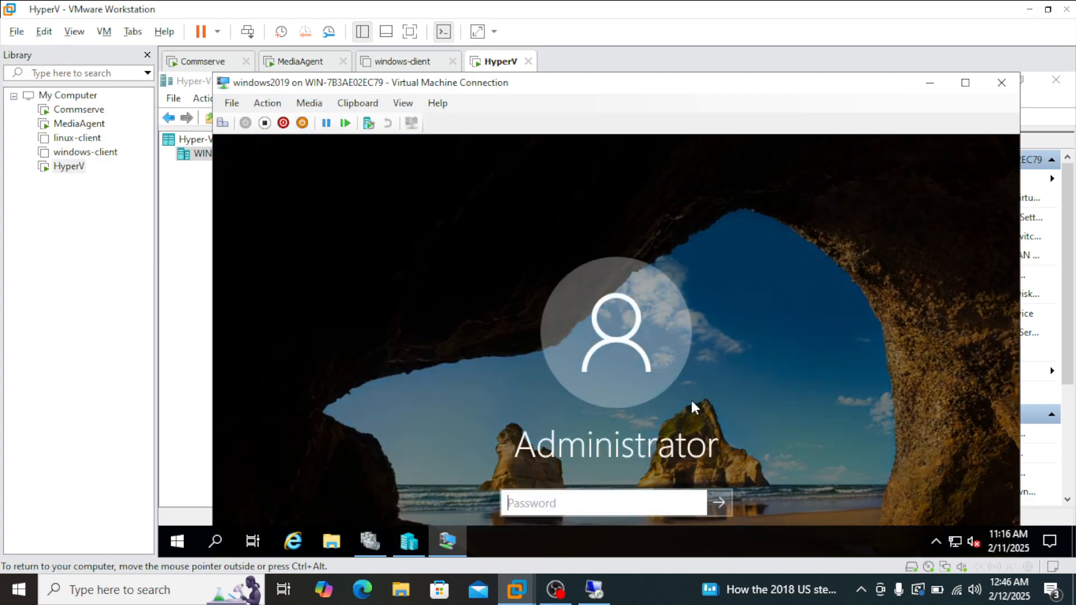
type("••••••••••••••")
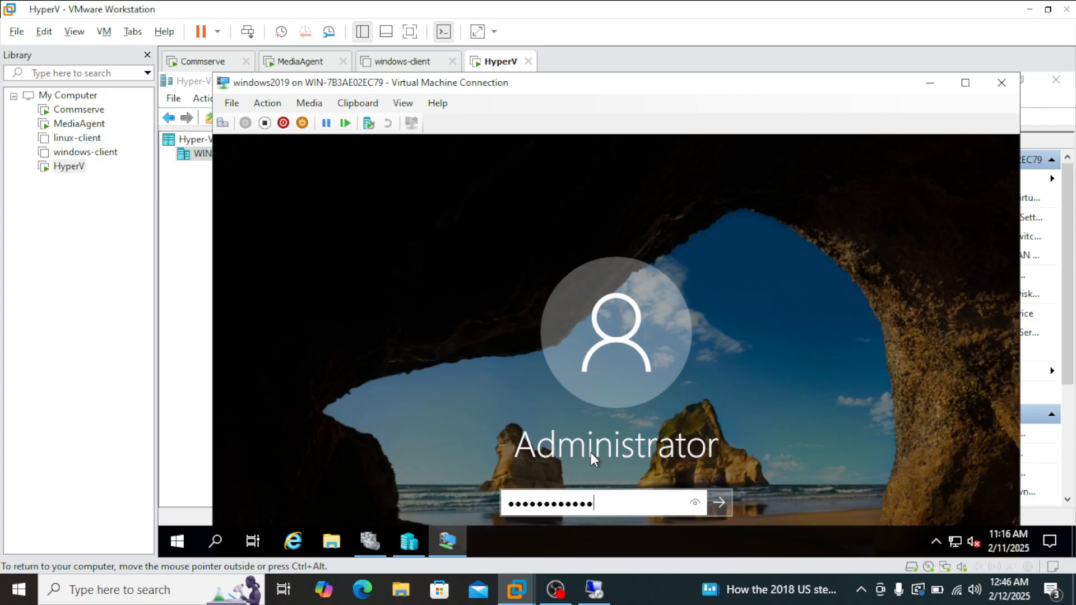
type("•")
key("Return")
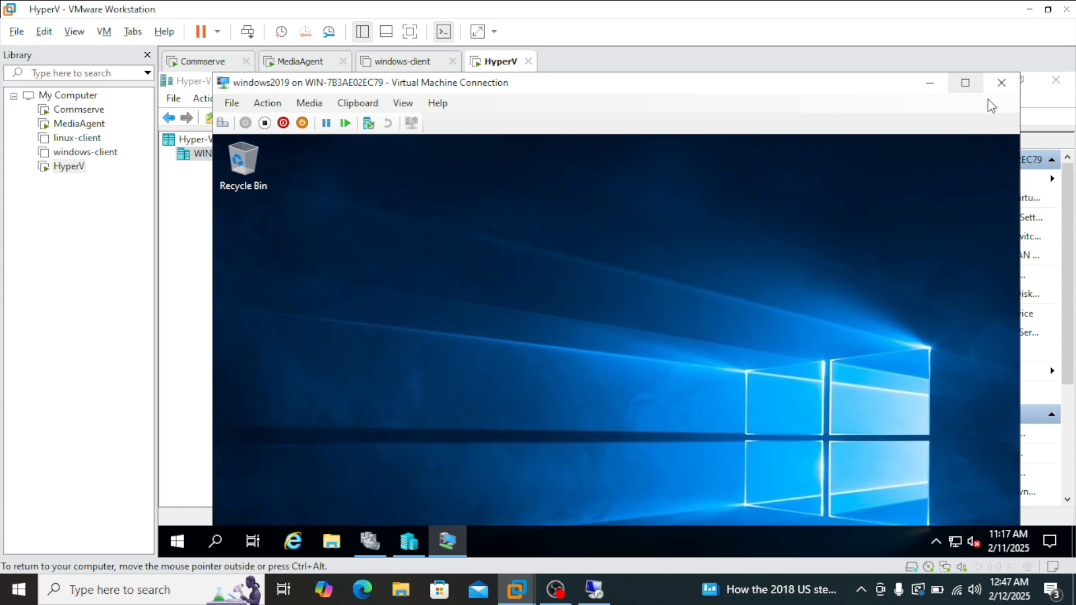
Close the windows2019 console and check the virtual machine roles in Failover Cluster Manager.
left_click(1001, 82)
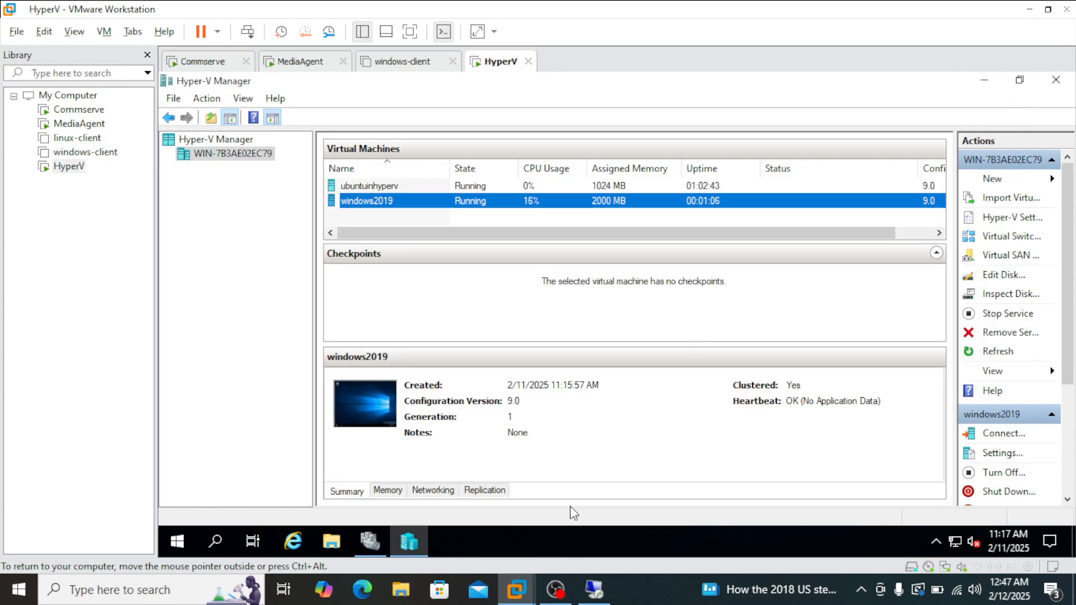
mouse_move(370, 548)
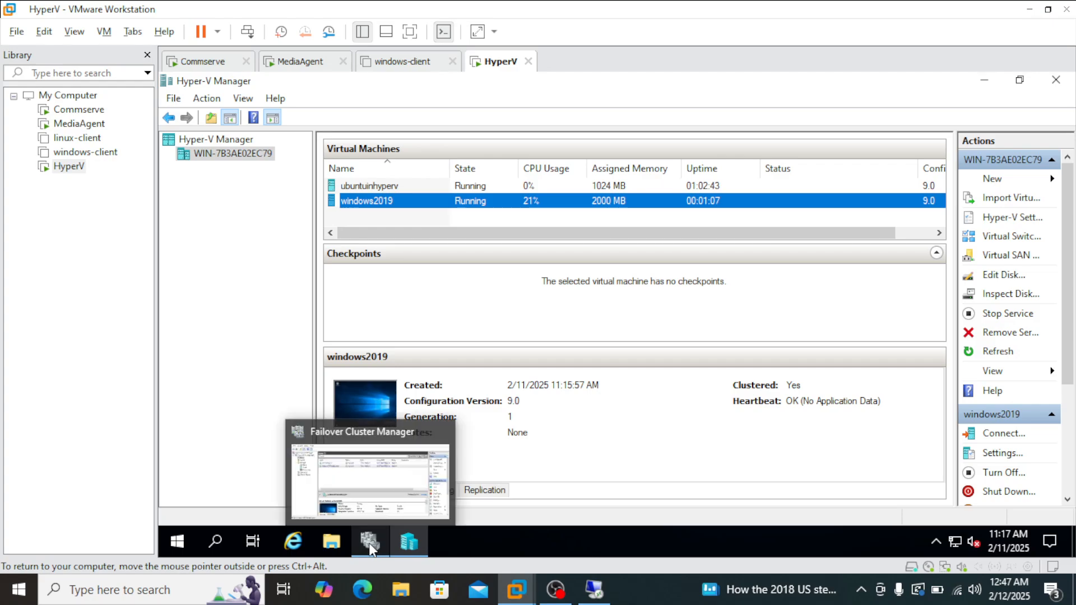
left_click(373, 476)
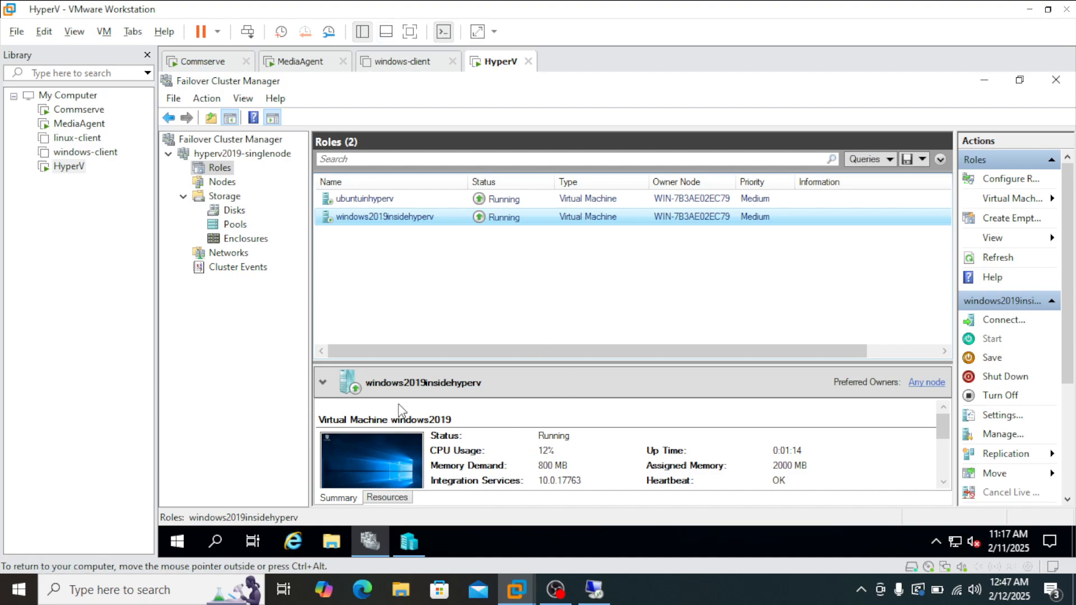
Switch back to Commvault and open the full virtual machine restore options for ubuntuinhyperv's February 11, 10:53 AM recovery point.
left_click(598, 597)
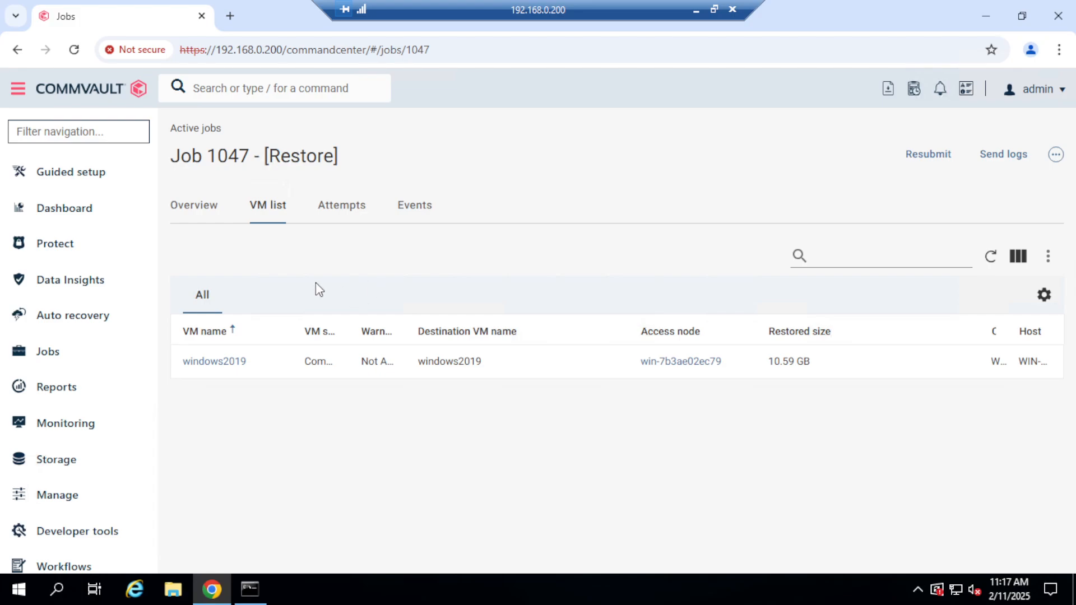
left_click(65, 253)
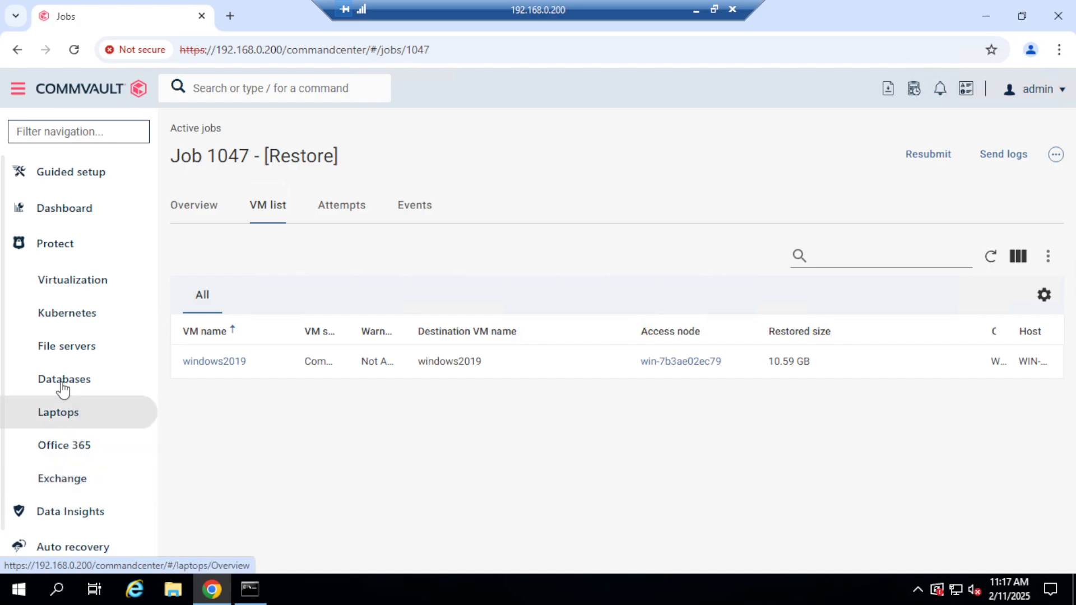
left_click(63, 287)
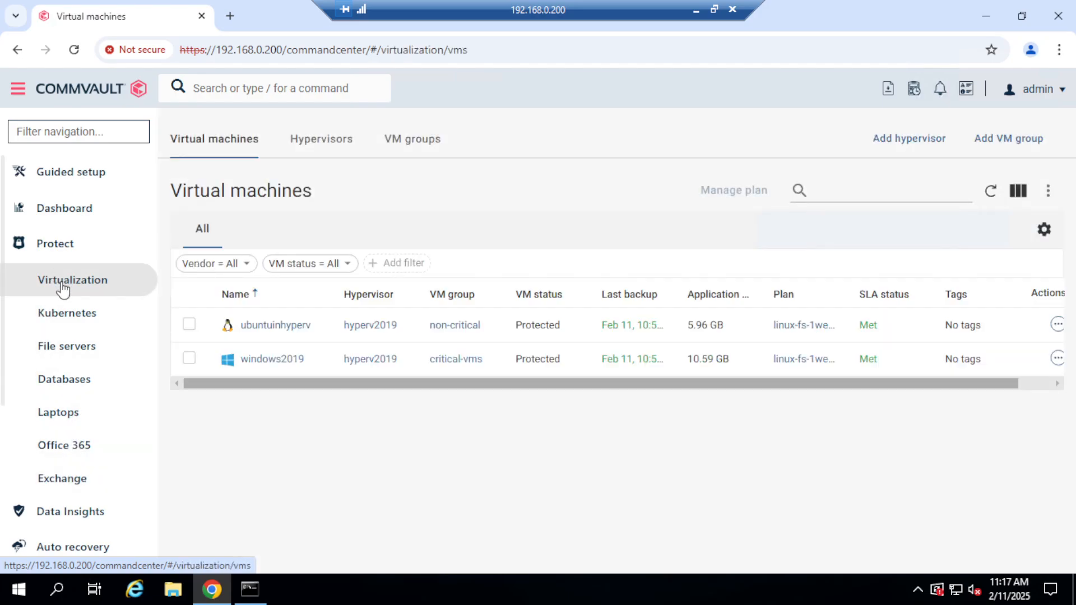
left_click(267, 325)
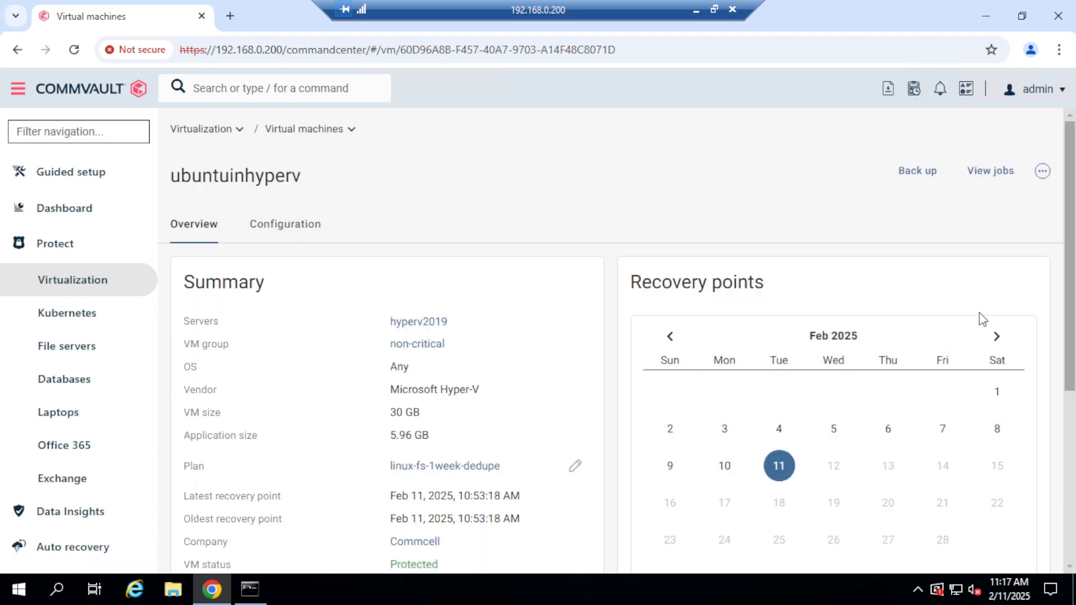
scroll(705, 373, "down", 5)
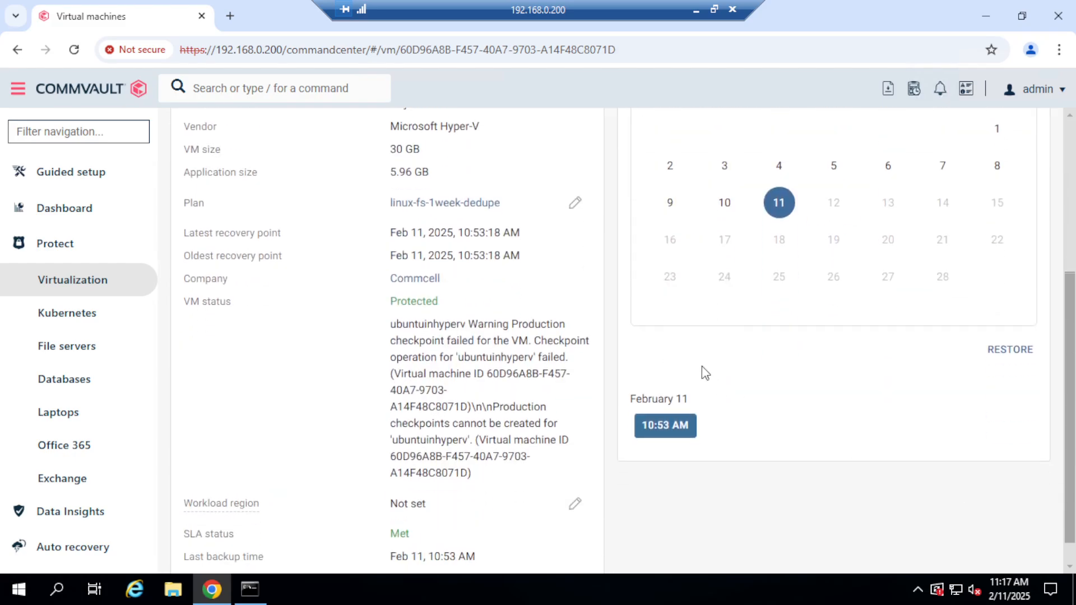
left_click(1011, 354)
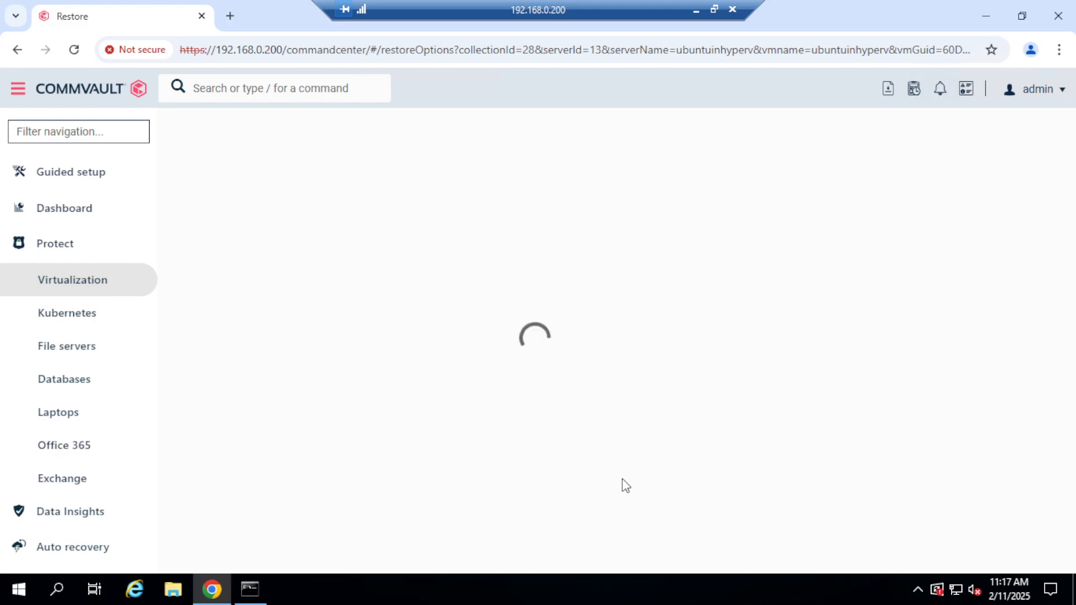
left_click(299, 328)
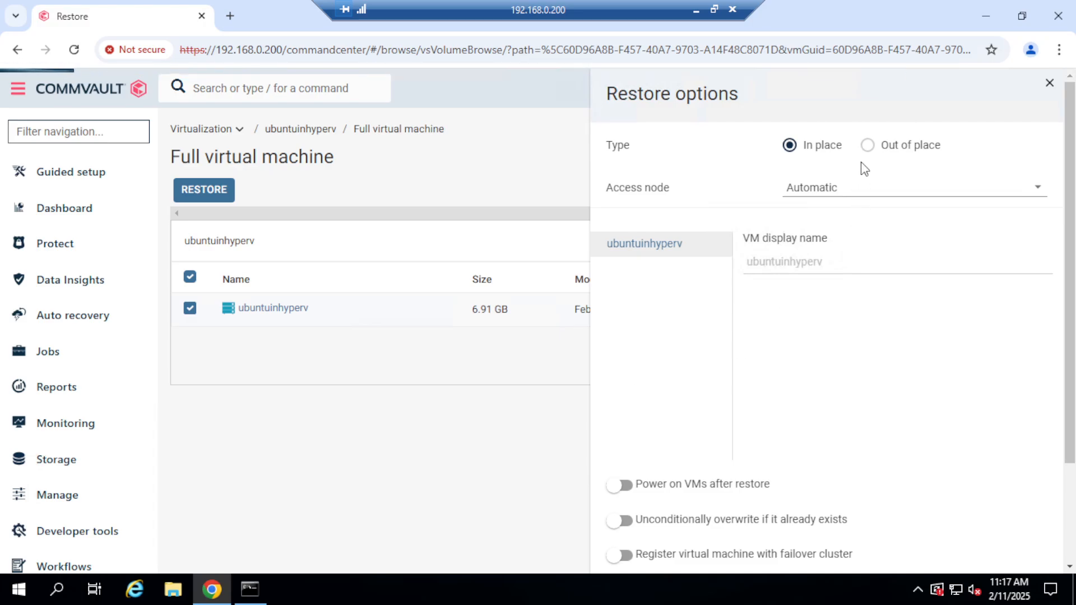
left_click(860, 190)
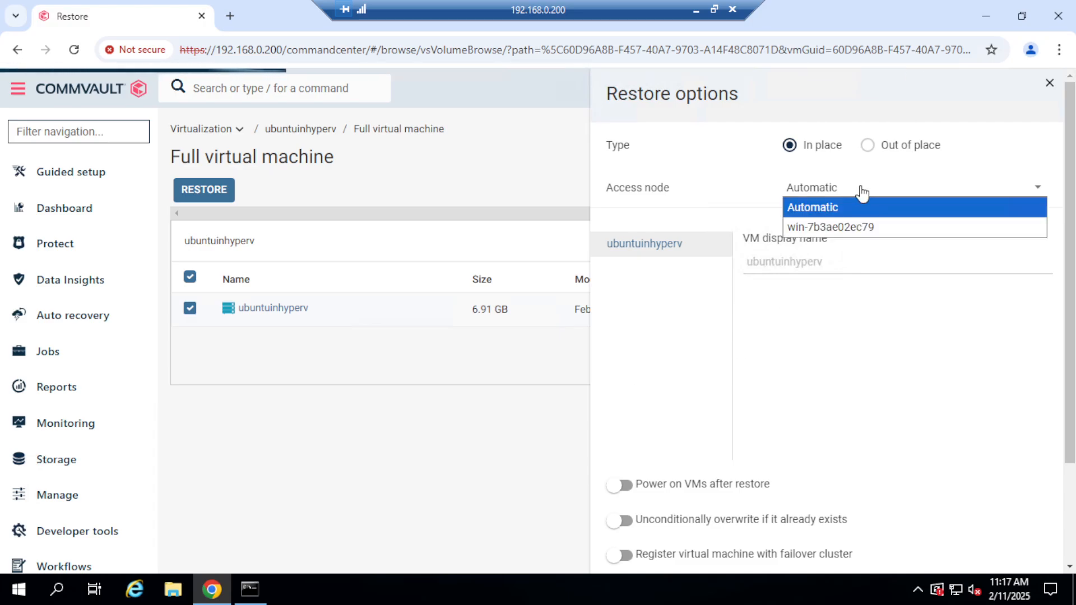
left_click(868, 230)
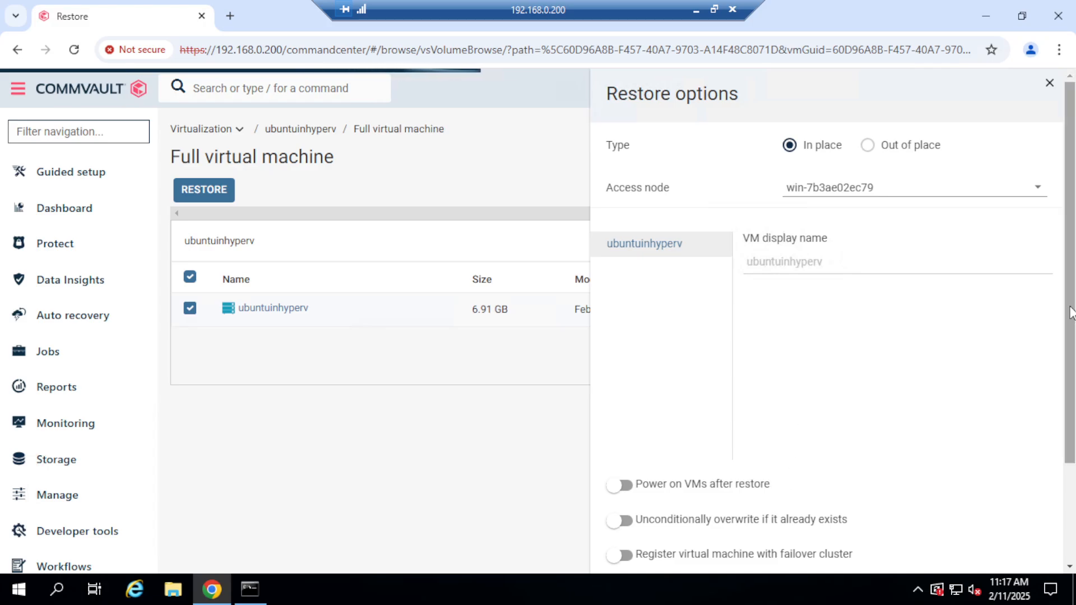
left_click_drag(1070, 311, 1071, 407)
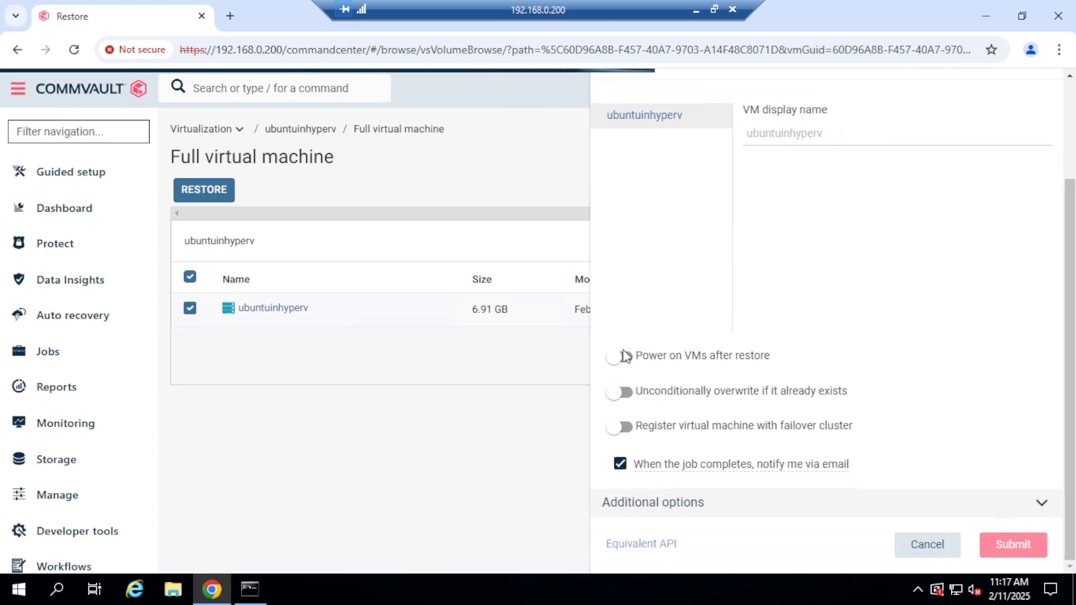
left_click(625, 356)
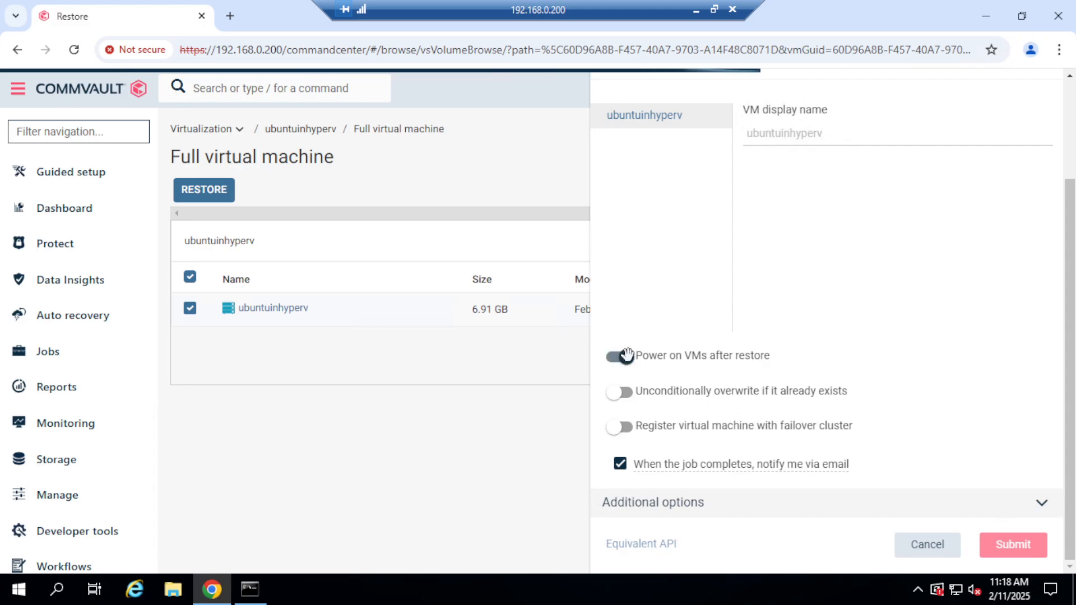
left_click(625, 391)
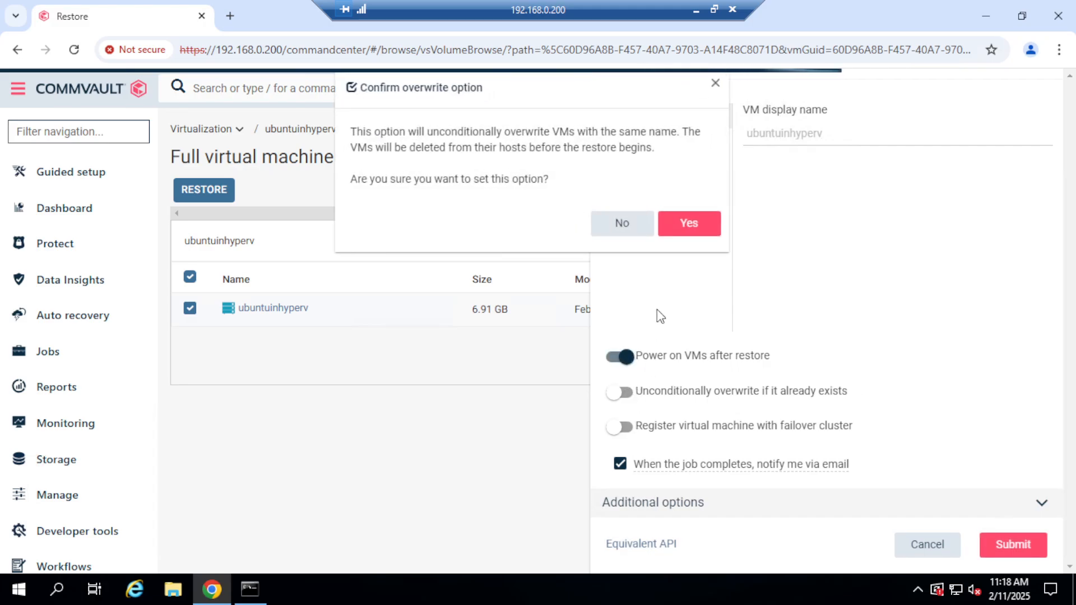
left_click(689, 223)
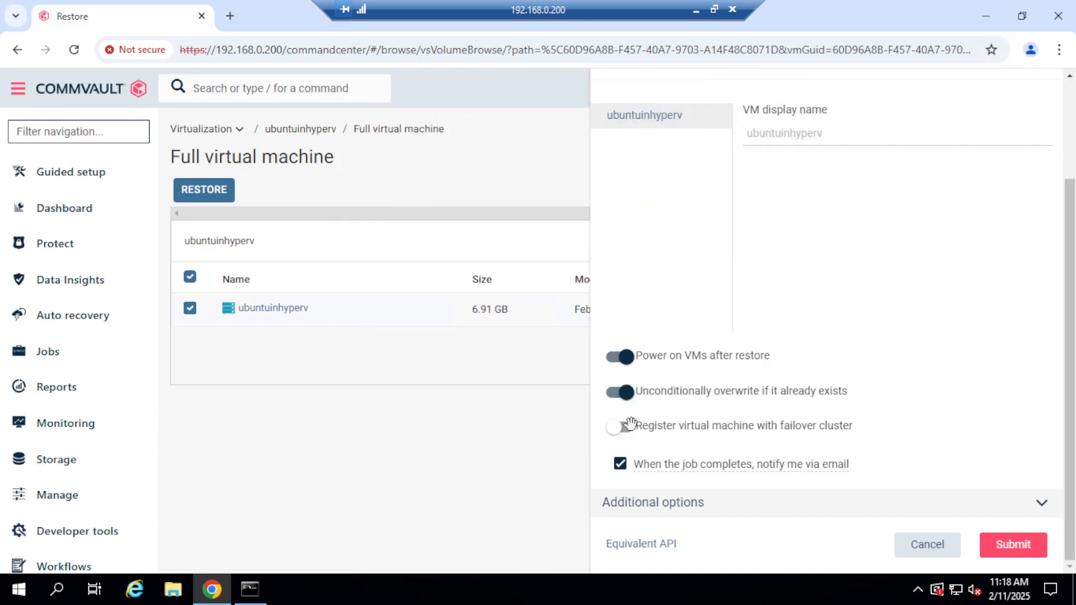
left_click(629, 425)
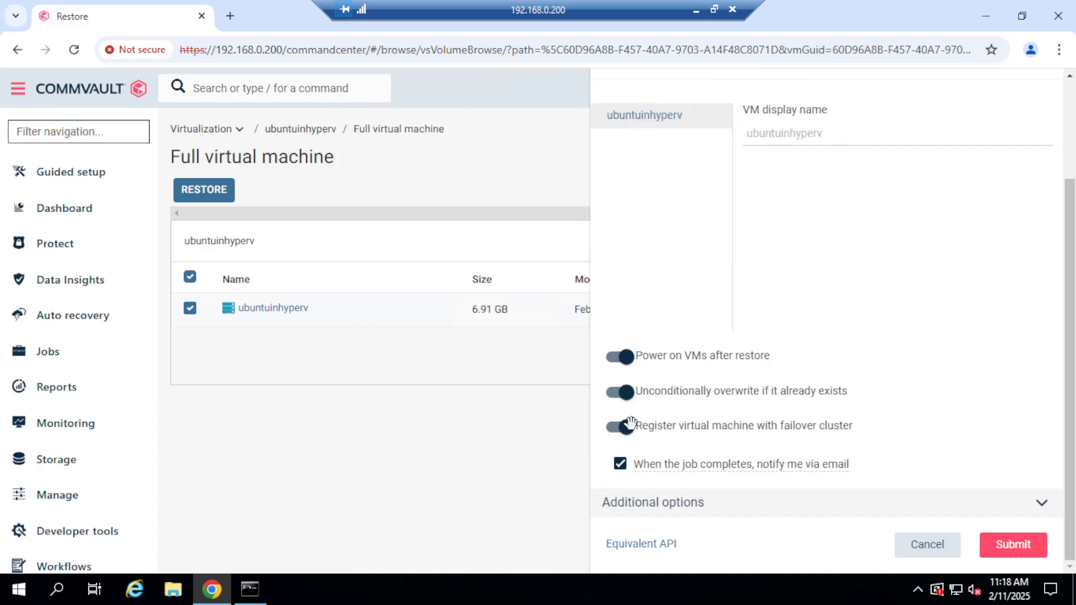
left_click(620, 465)
scroll(1065, 276, "up", 3)
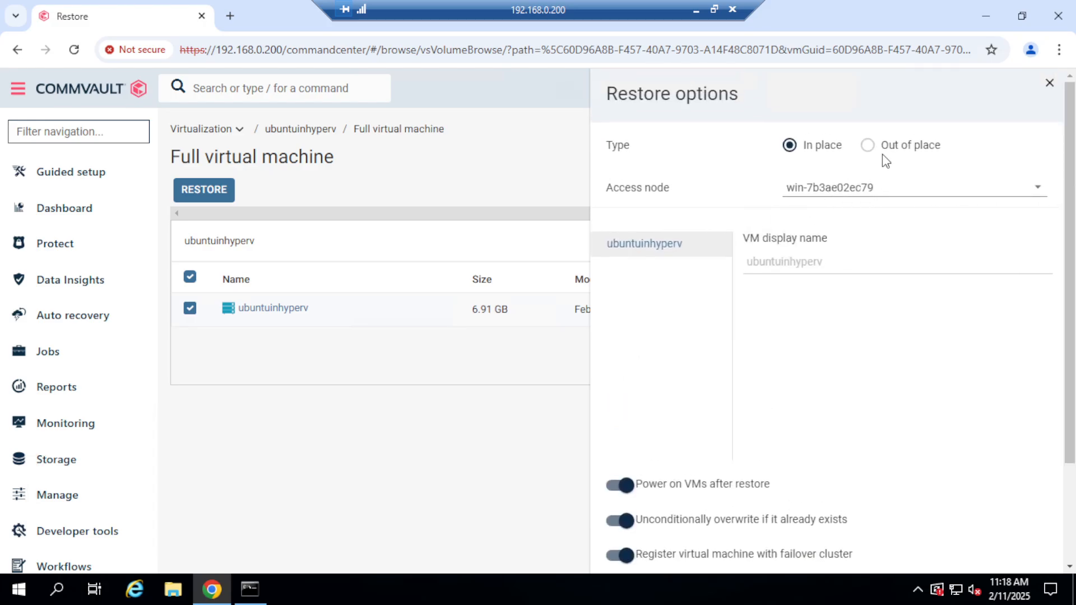
left_click(1050, 84)
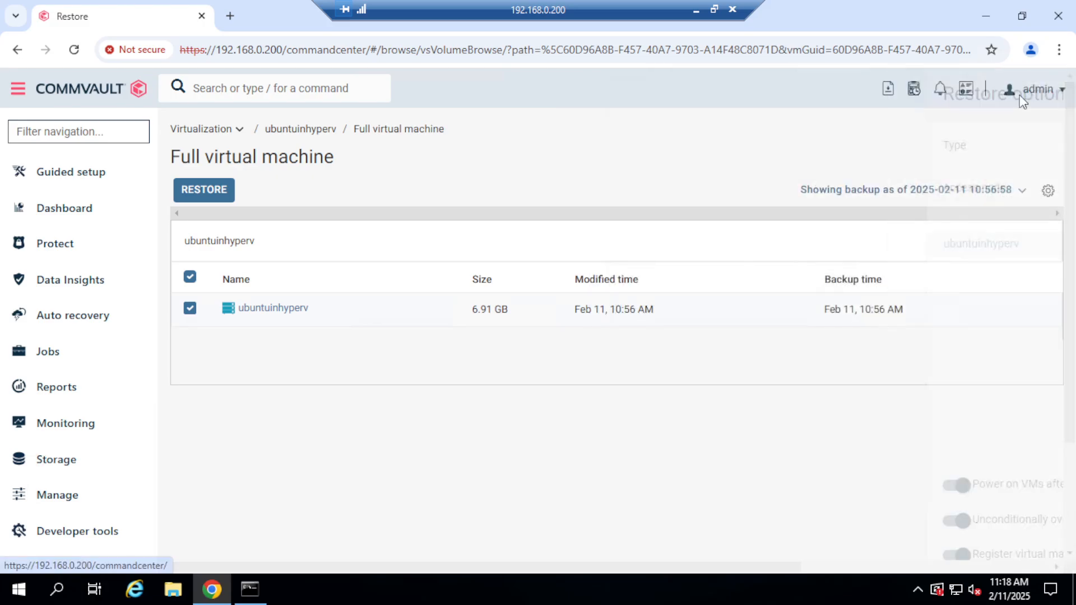
left_click(713, 9)
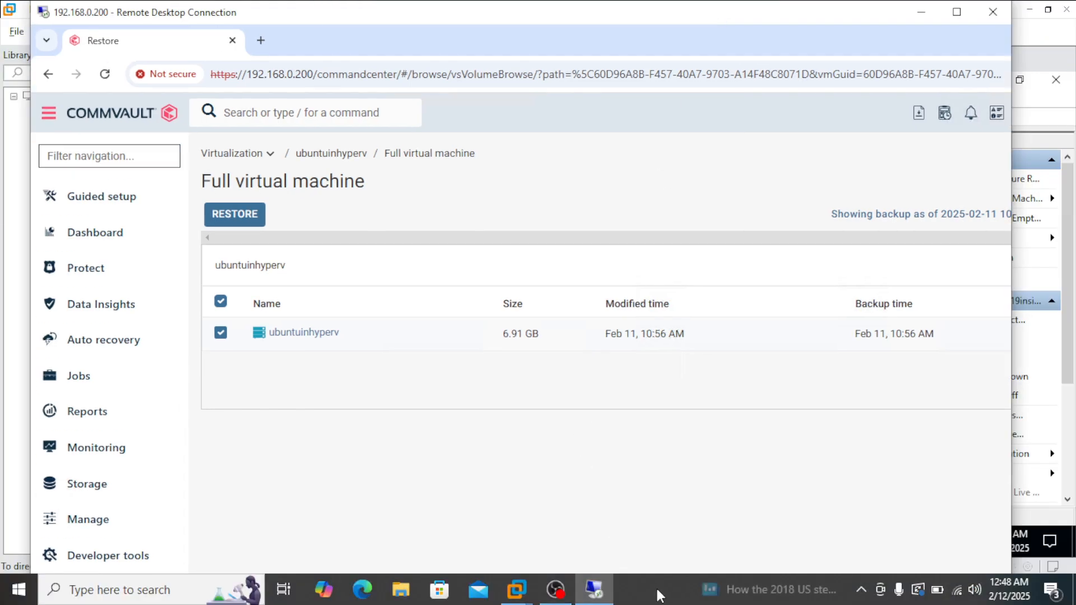